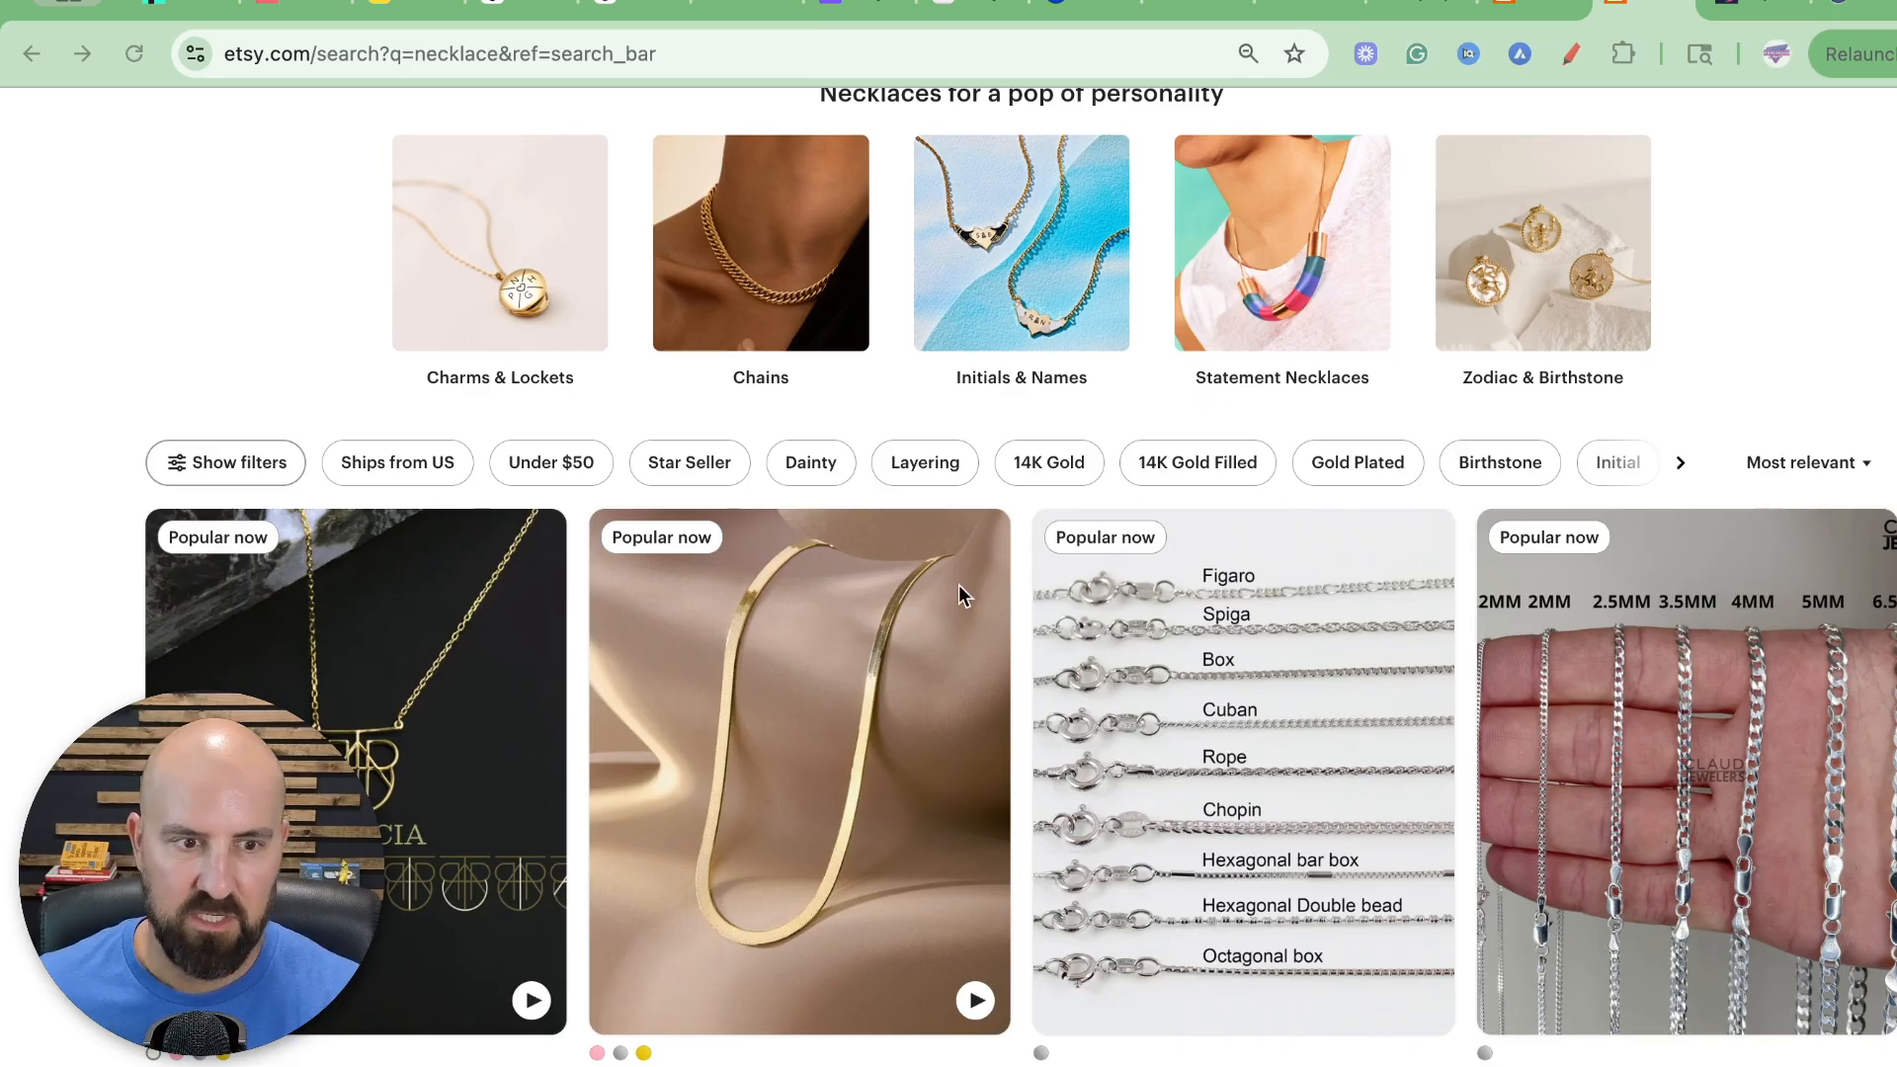
pyautogui.scroll(2, 999, 624)
pyautogui.scroll(-2, 1052, 684)
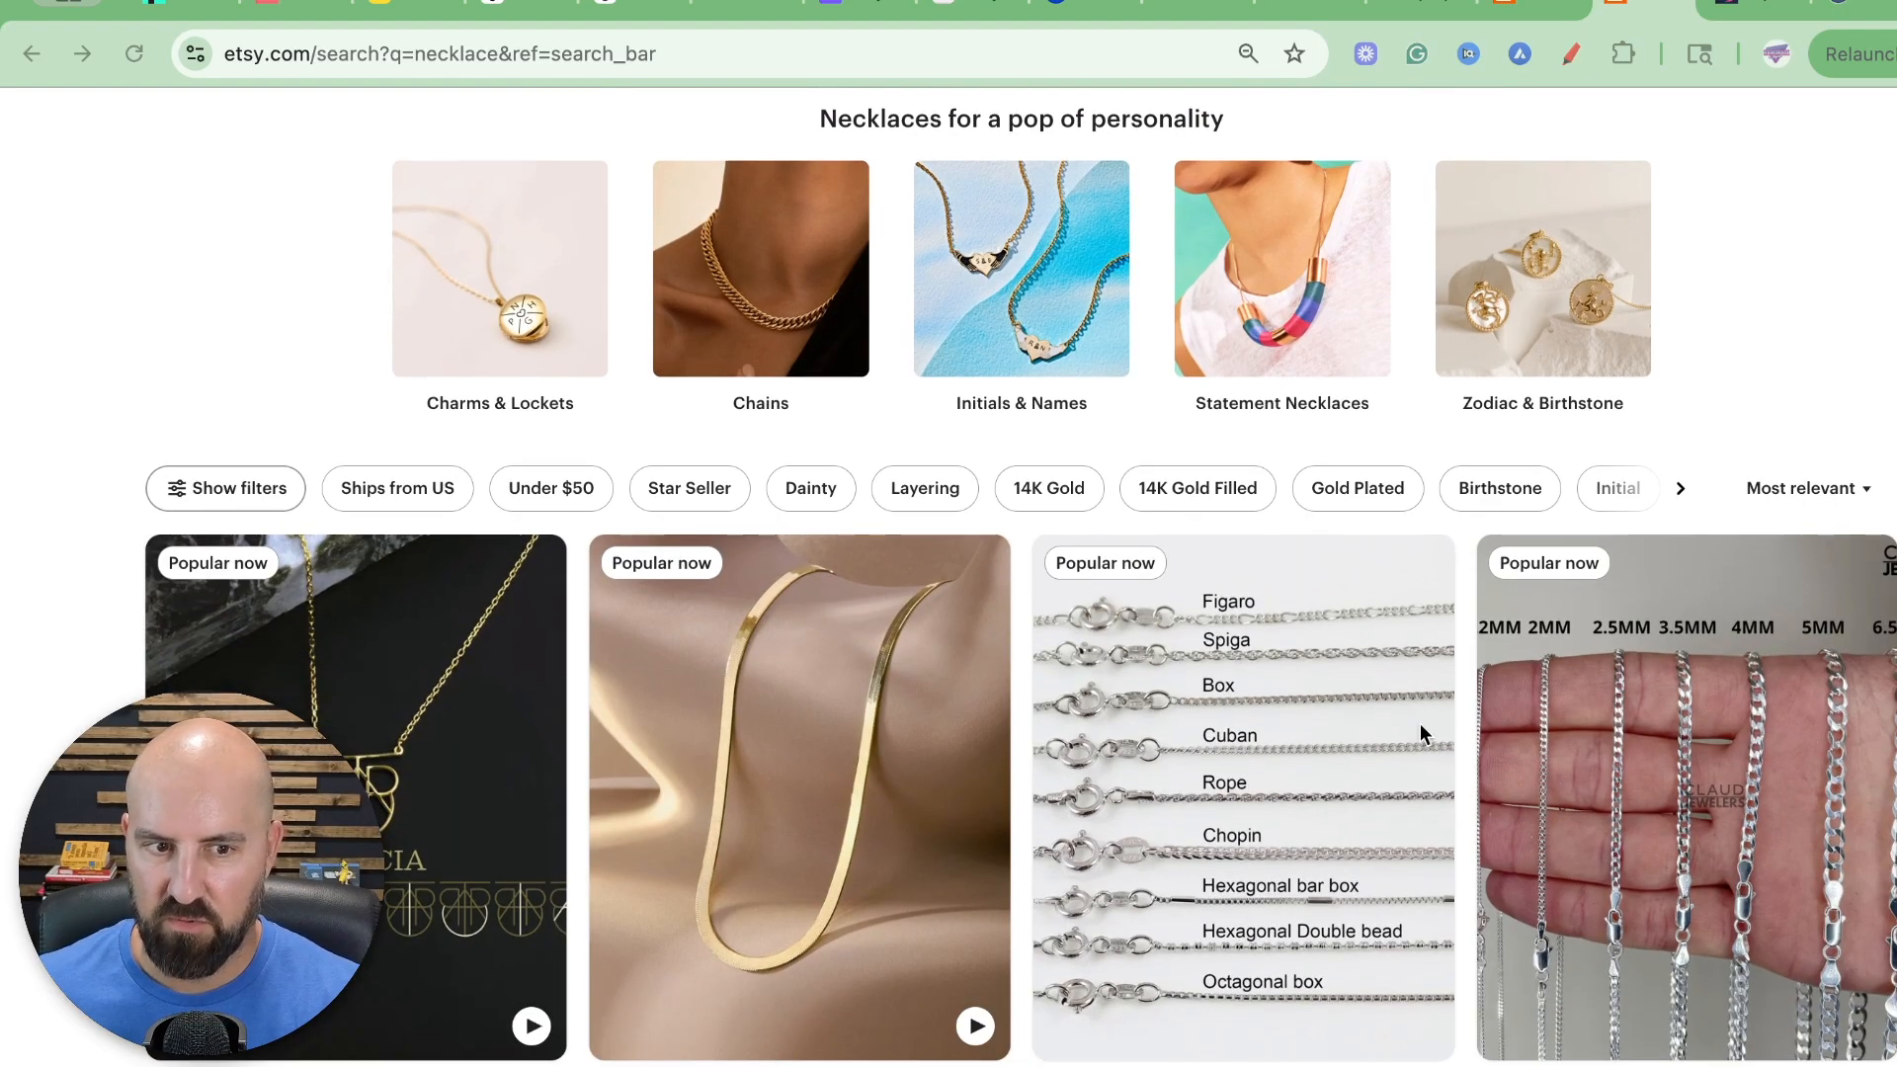
pyautogui.scroll(-3, 1420, 731)
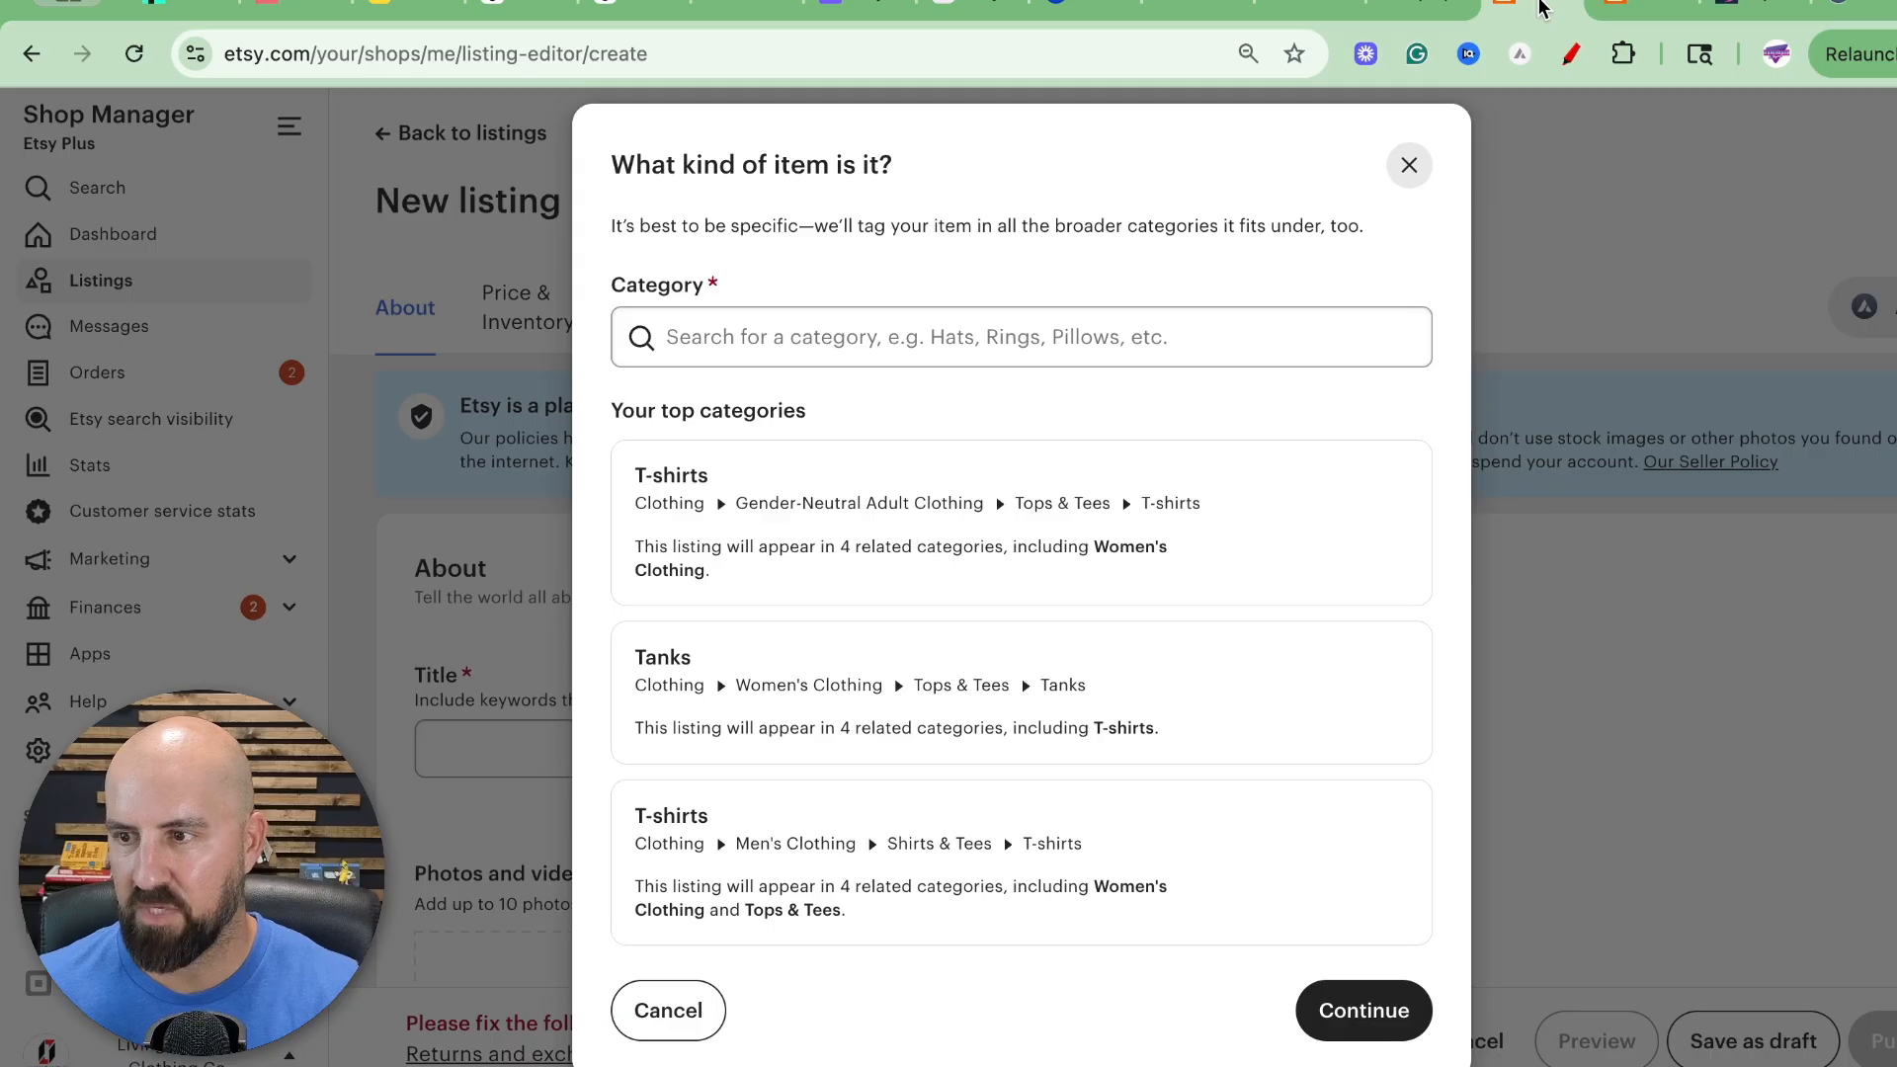
# Switch to the new listing editor, dismiss the category prompt, and set the listing's category to Pendant Necklaces by searching for "necklace".
pyautogui.click(1544, 10)
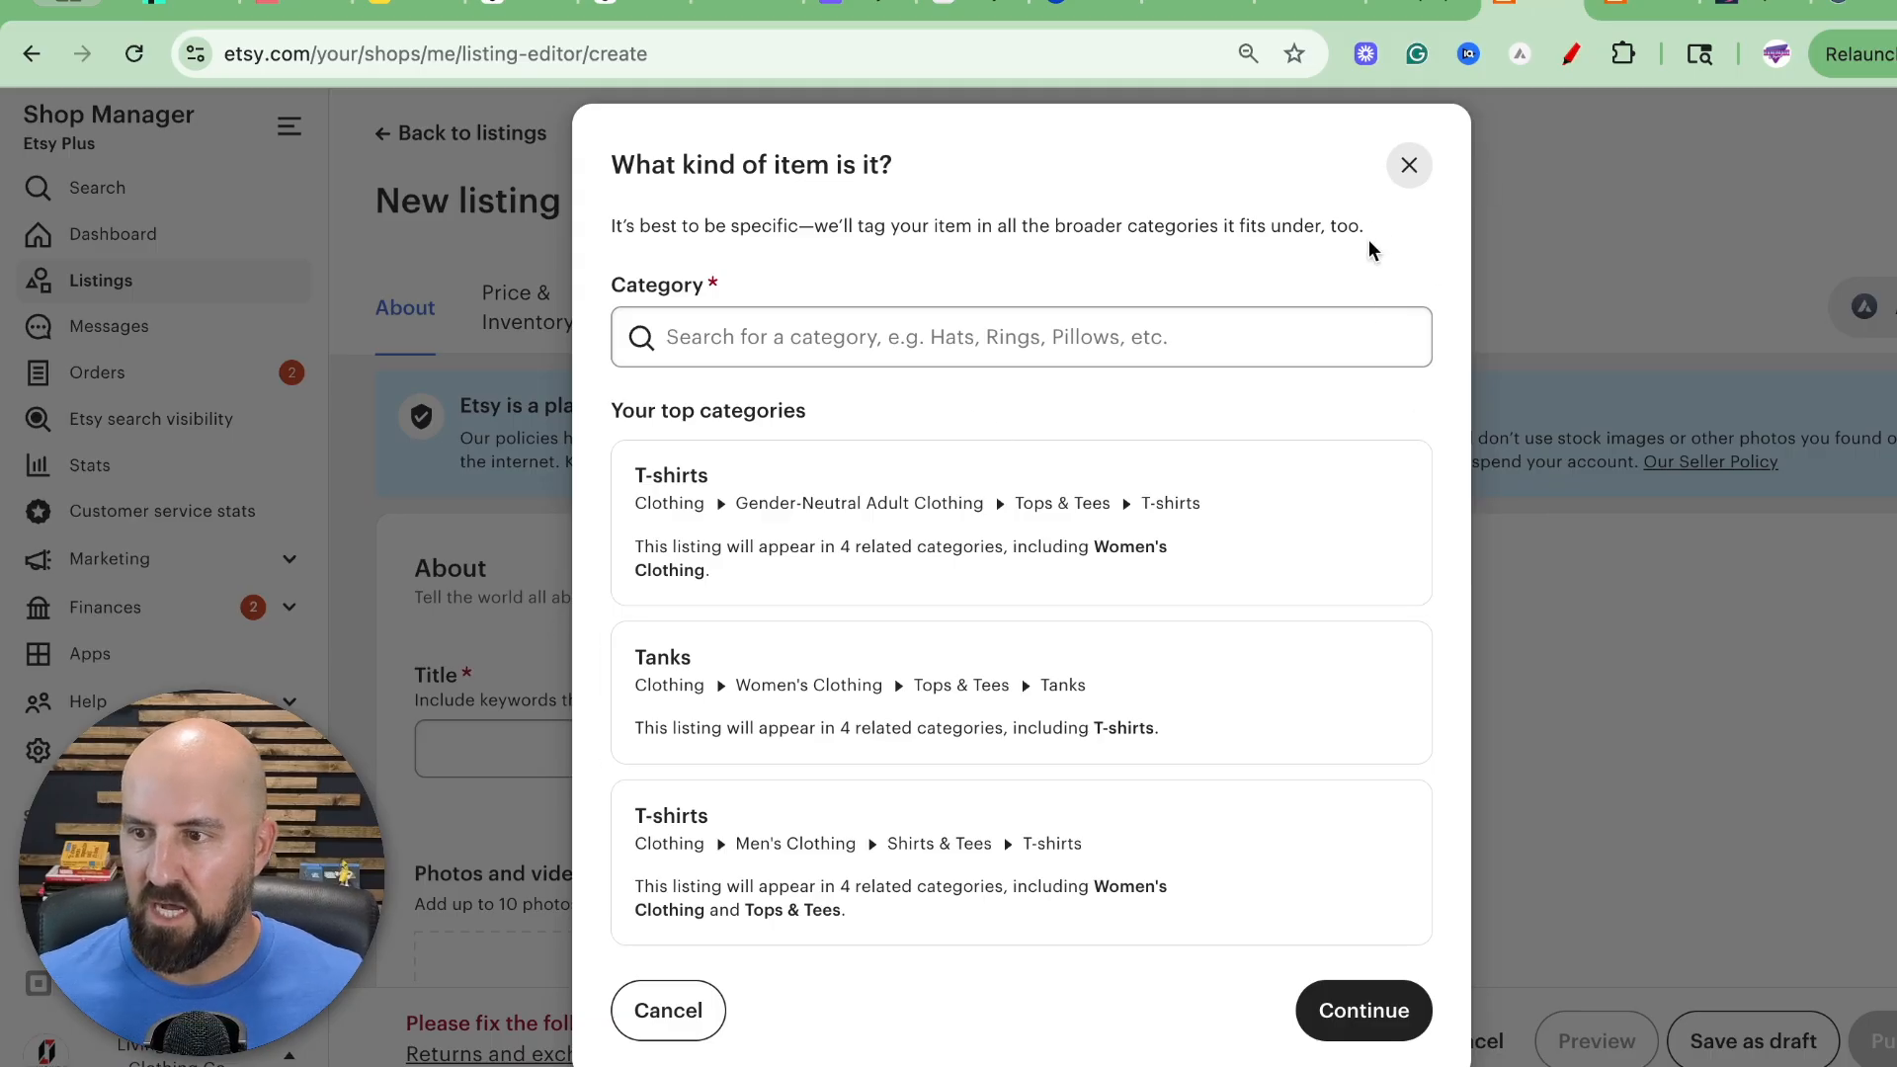
pyautogui.click(1410, 169)
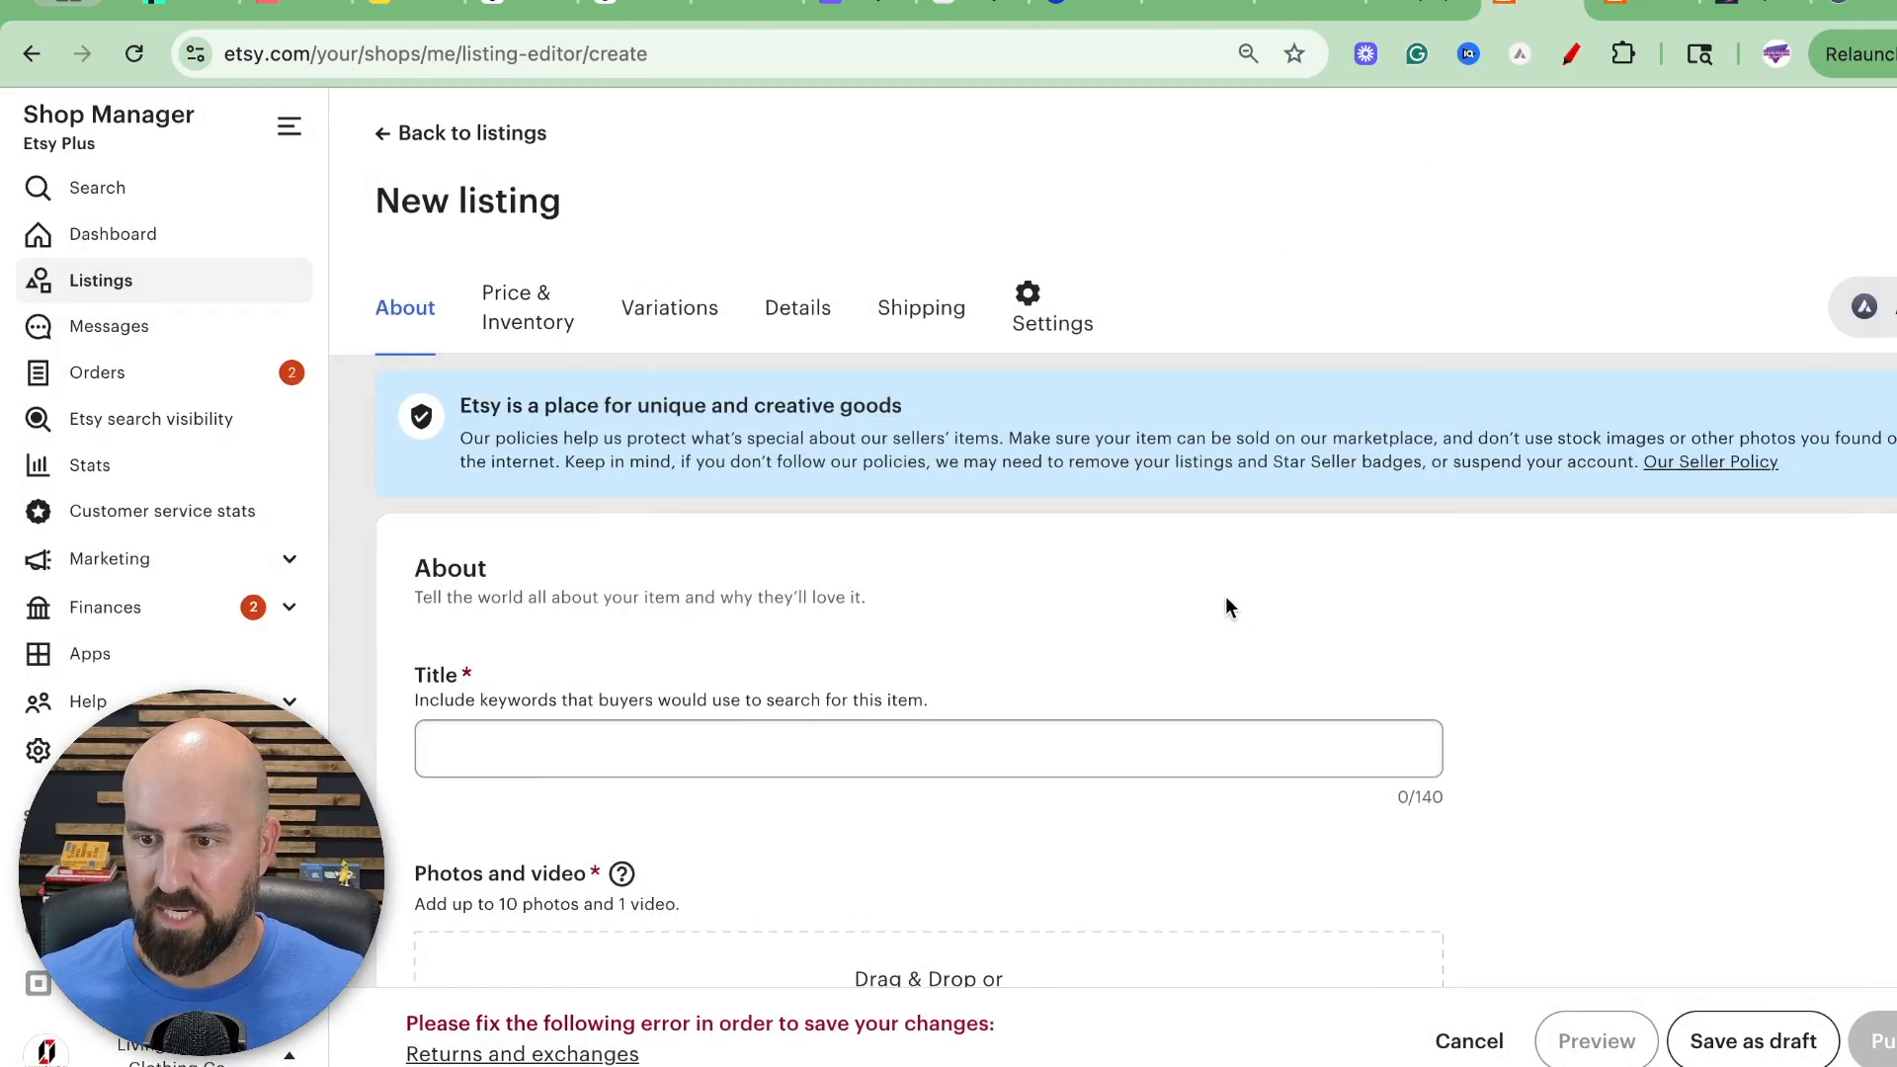
pyautogui.scroll(-4, 1225, 605)
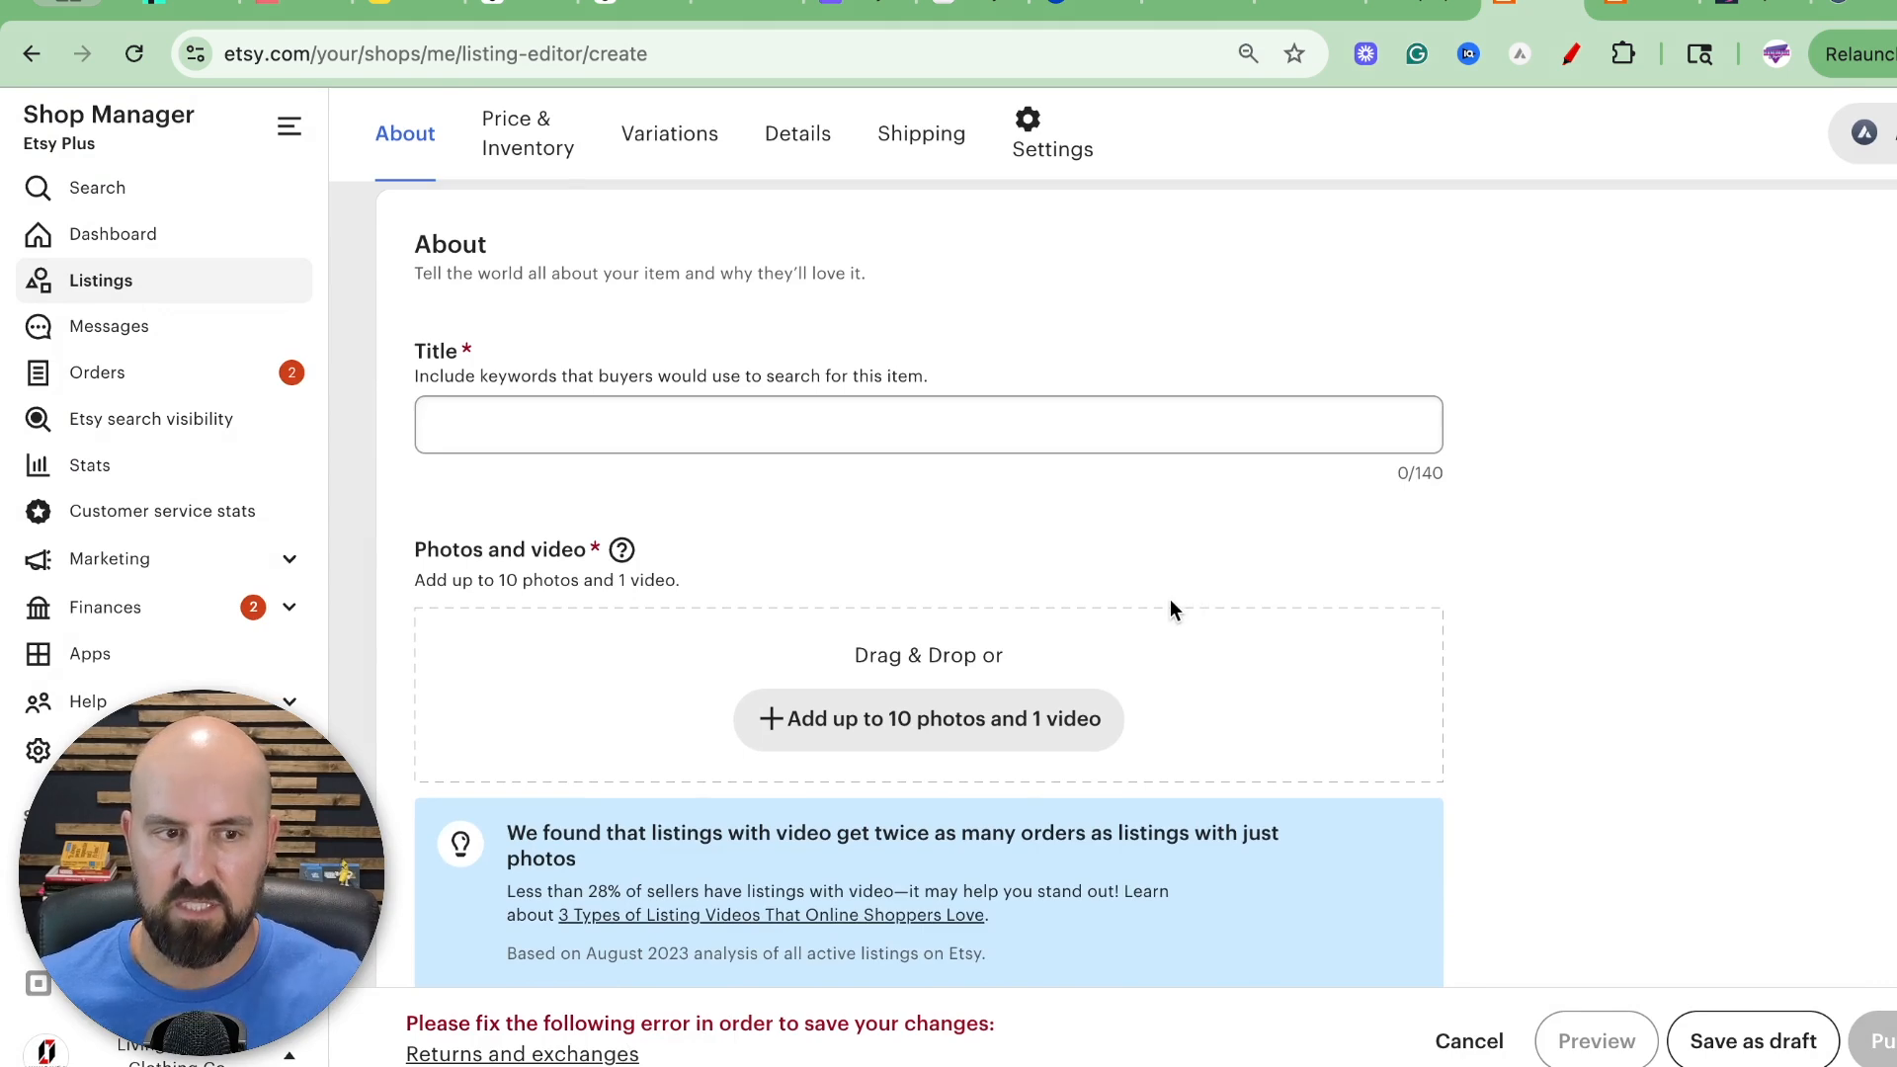
pyautogui.scroll(-15, 1170, 610)
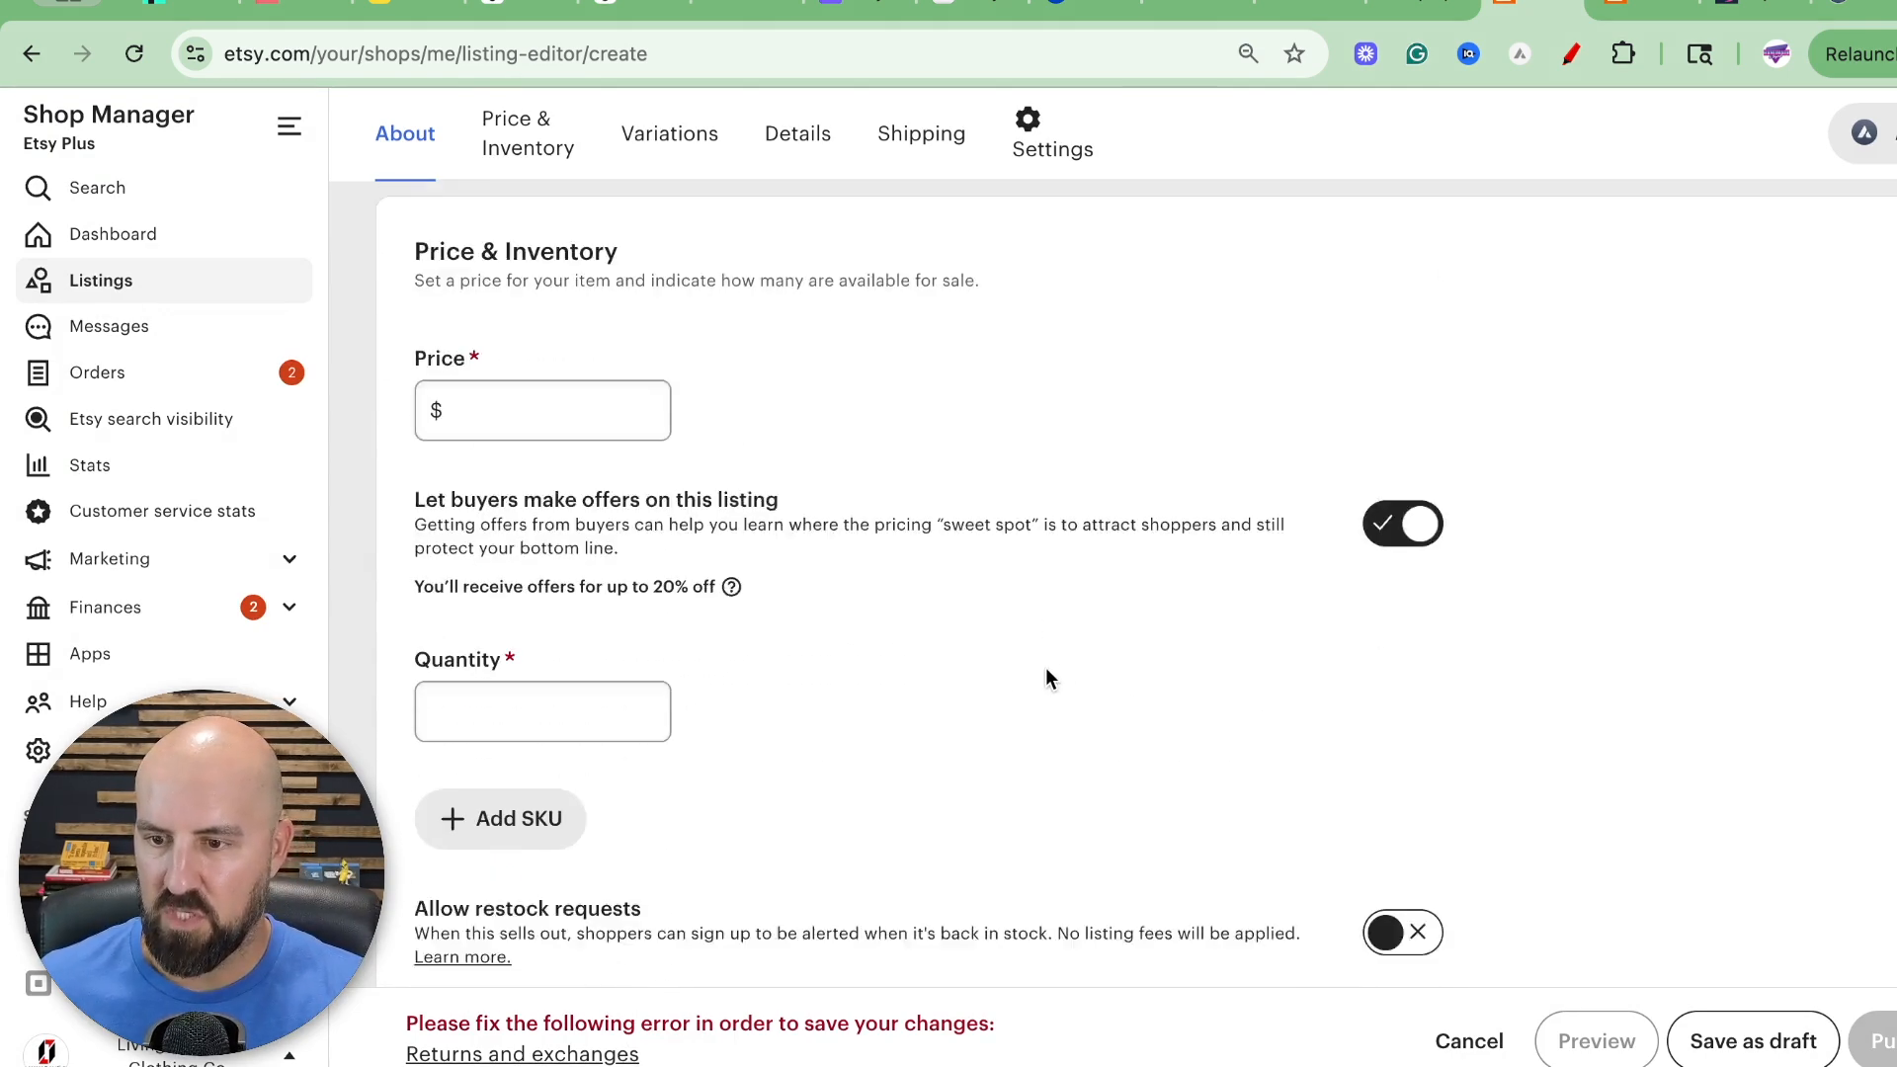
pyautogui.scroll(-9, 1046, 677)
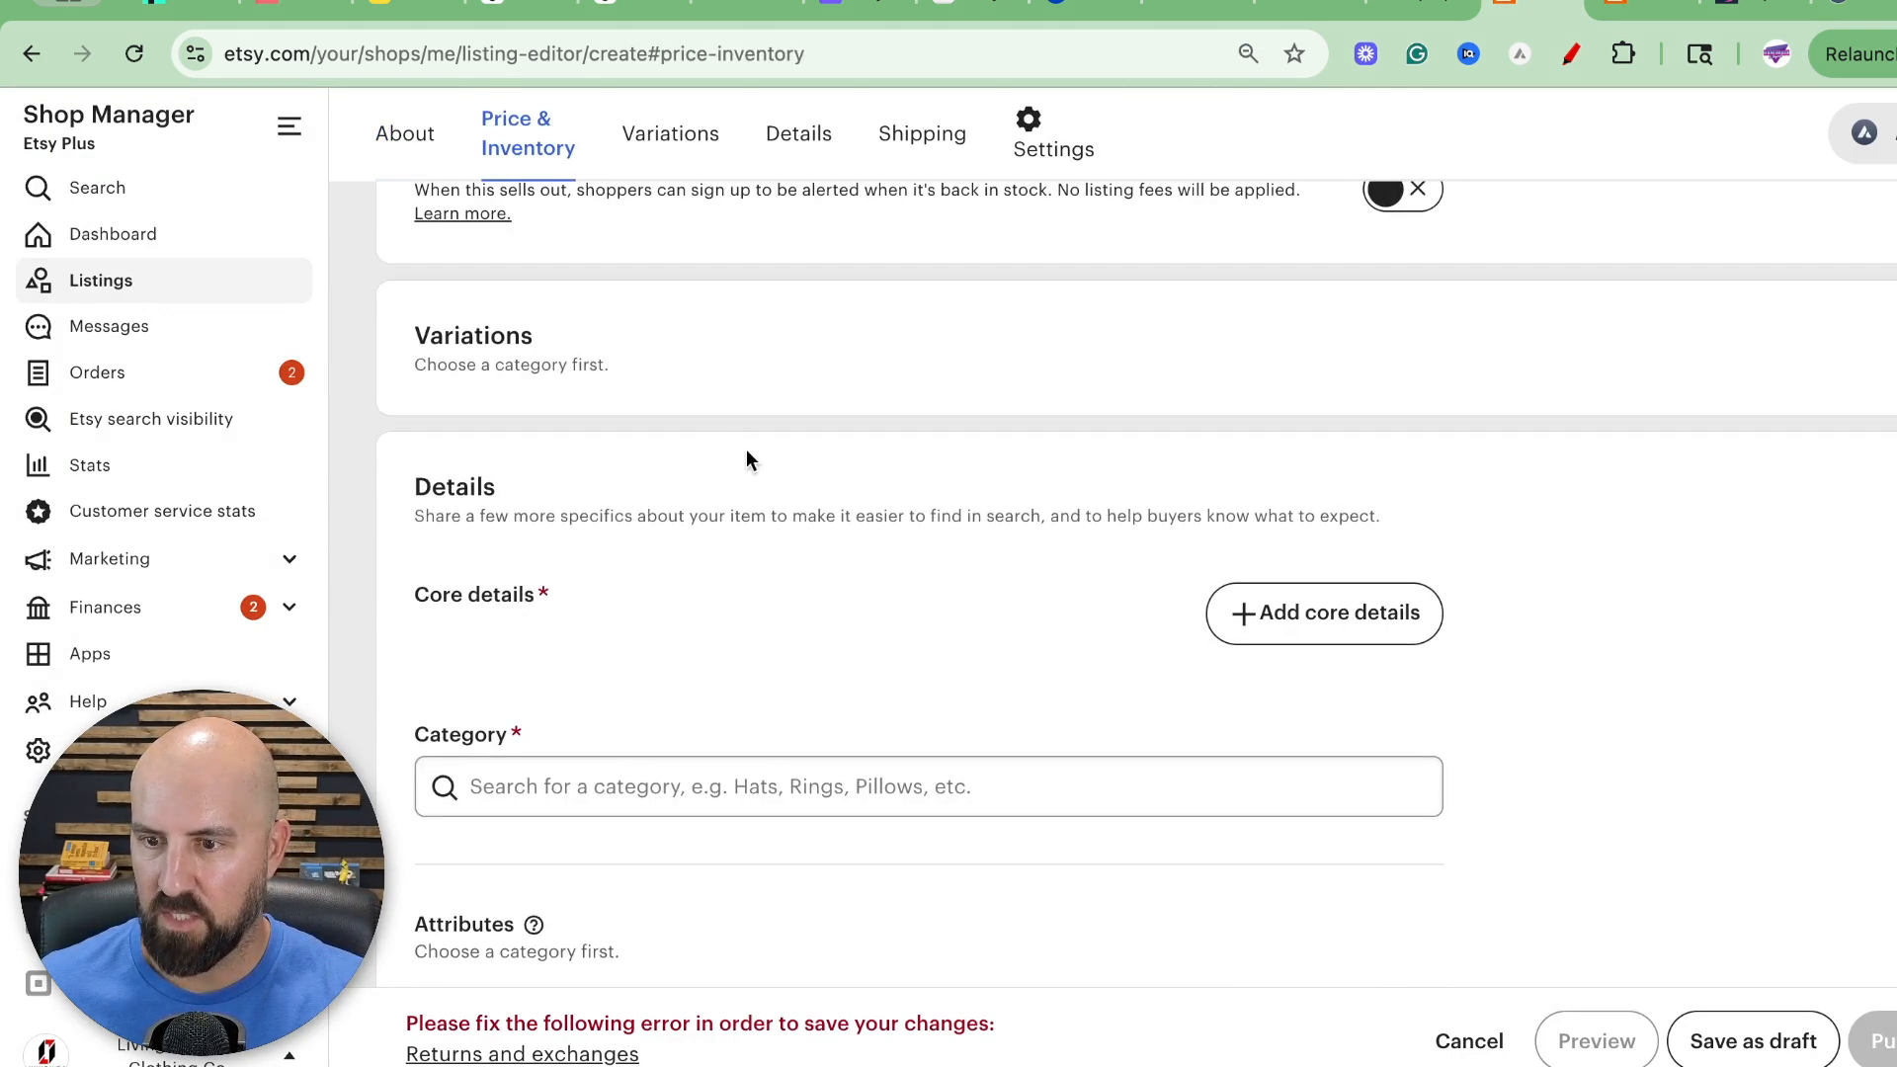
pyautogui.click(548, 789)
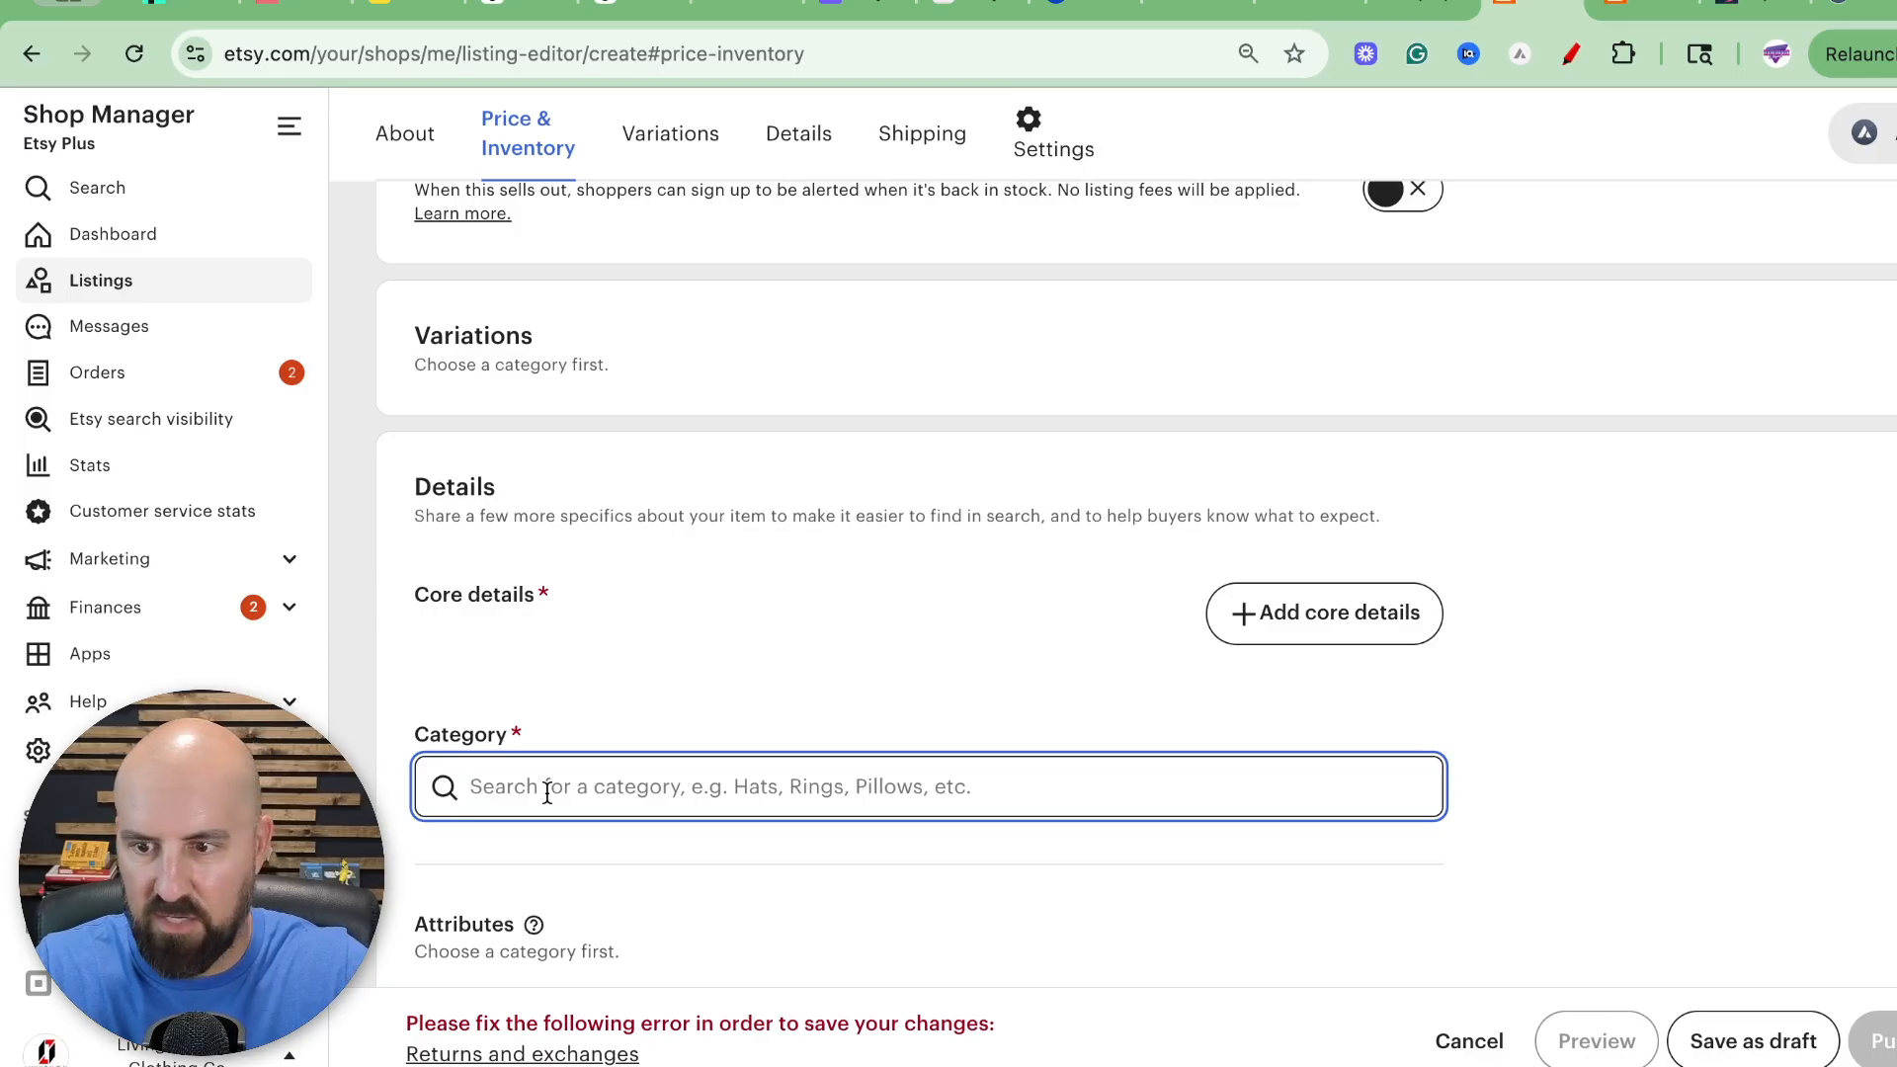
pyautogui.write('necklace')
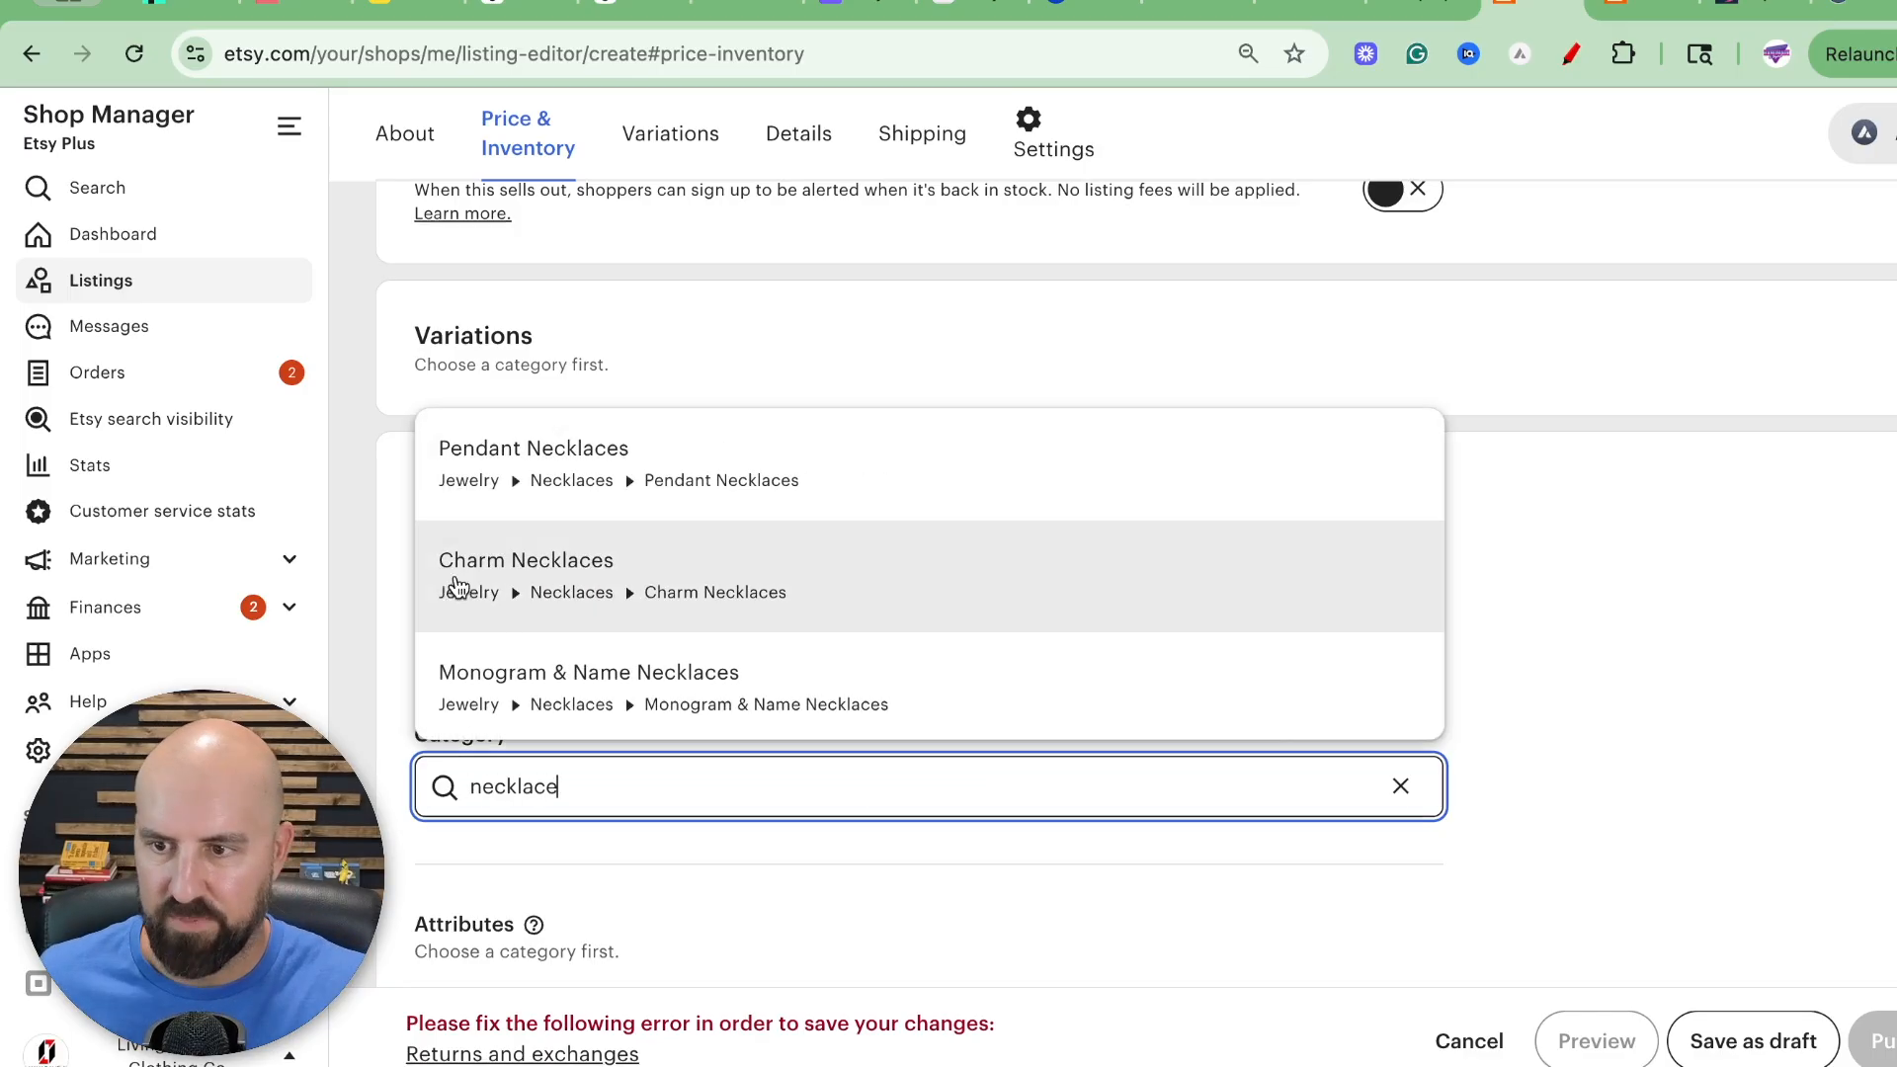
pyautogui.click(606, 478)
# Add a custom variation to the listing and name it Necklace Length.
pyautogui.scroll(1, 860, 769)
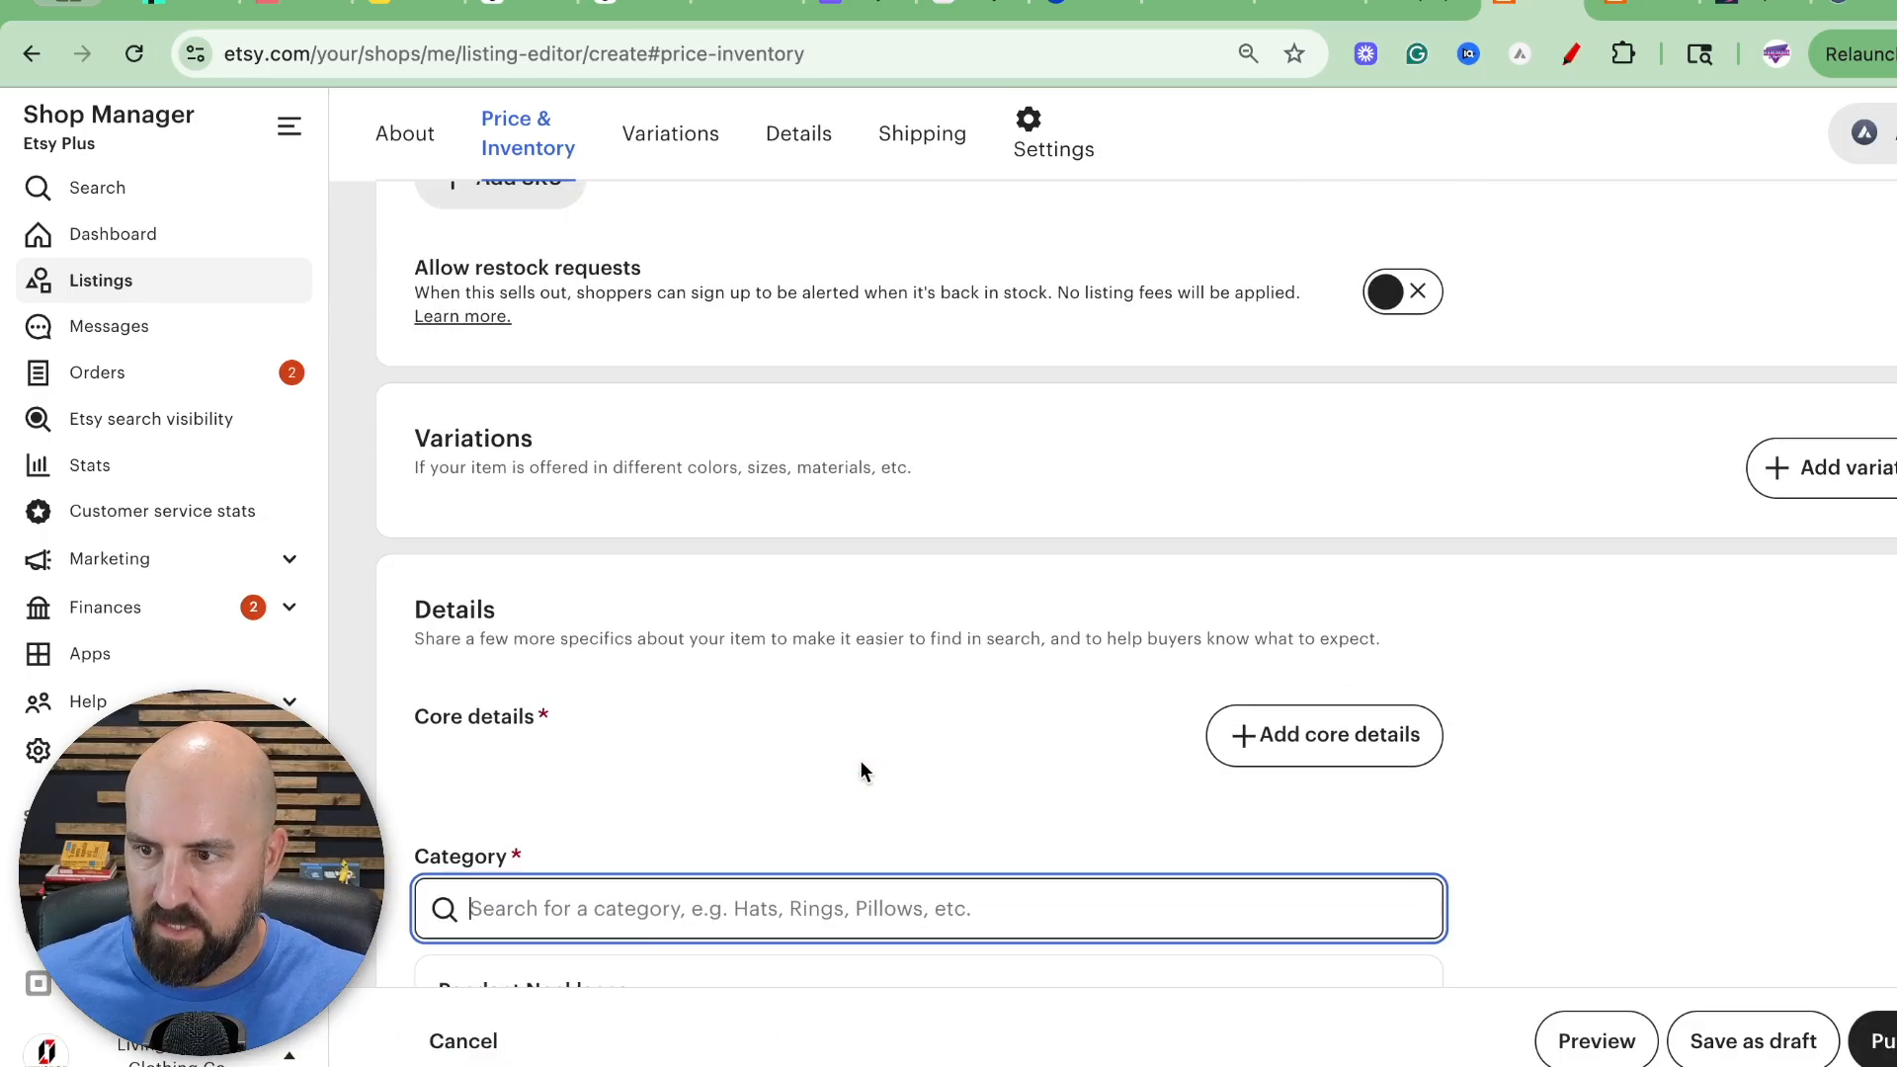
pyautogui.click(1769, 469)
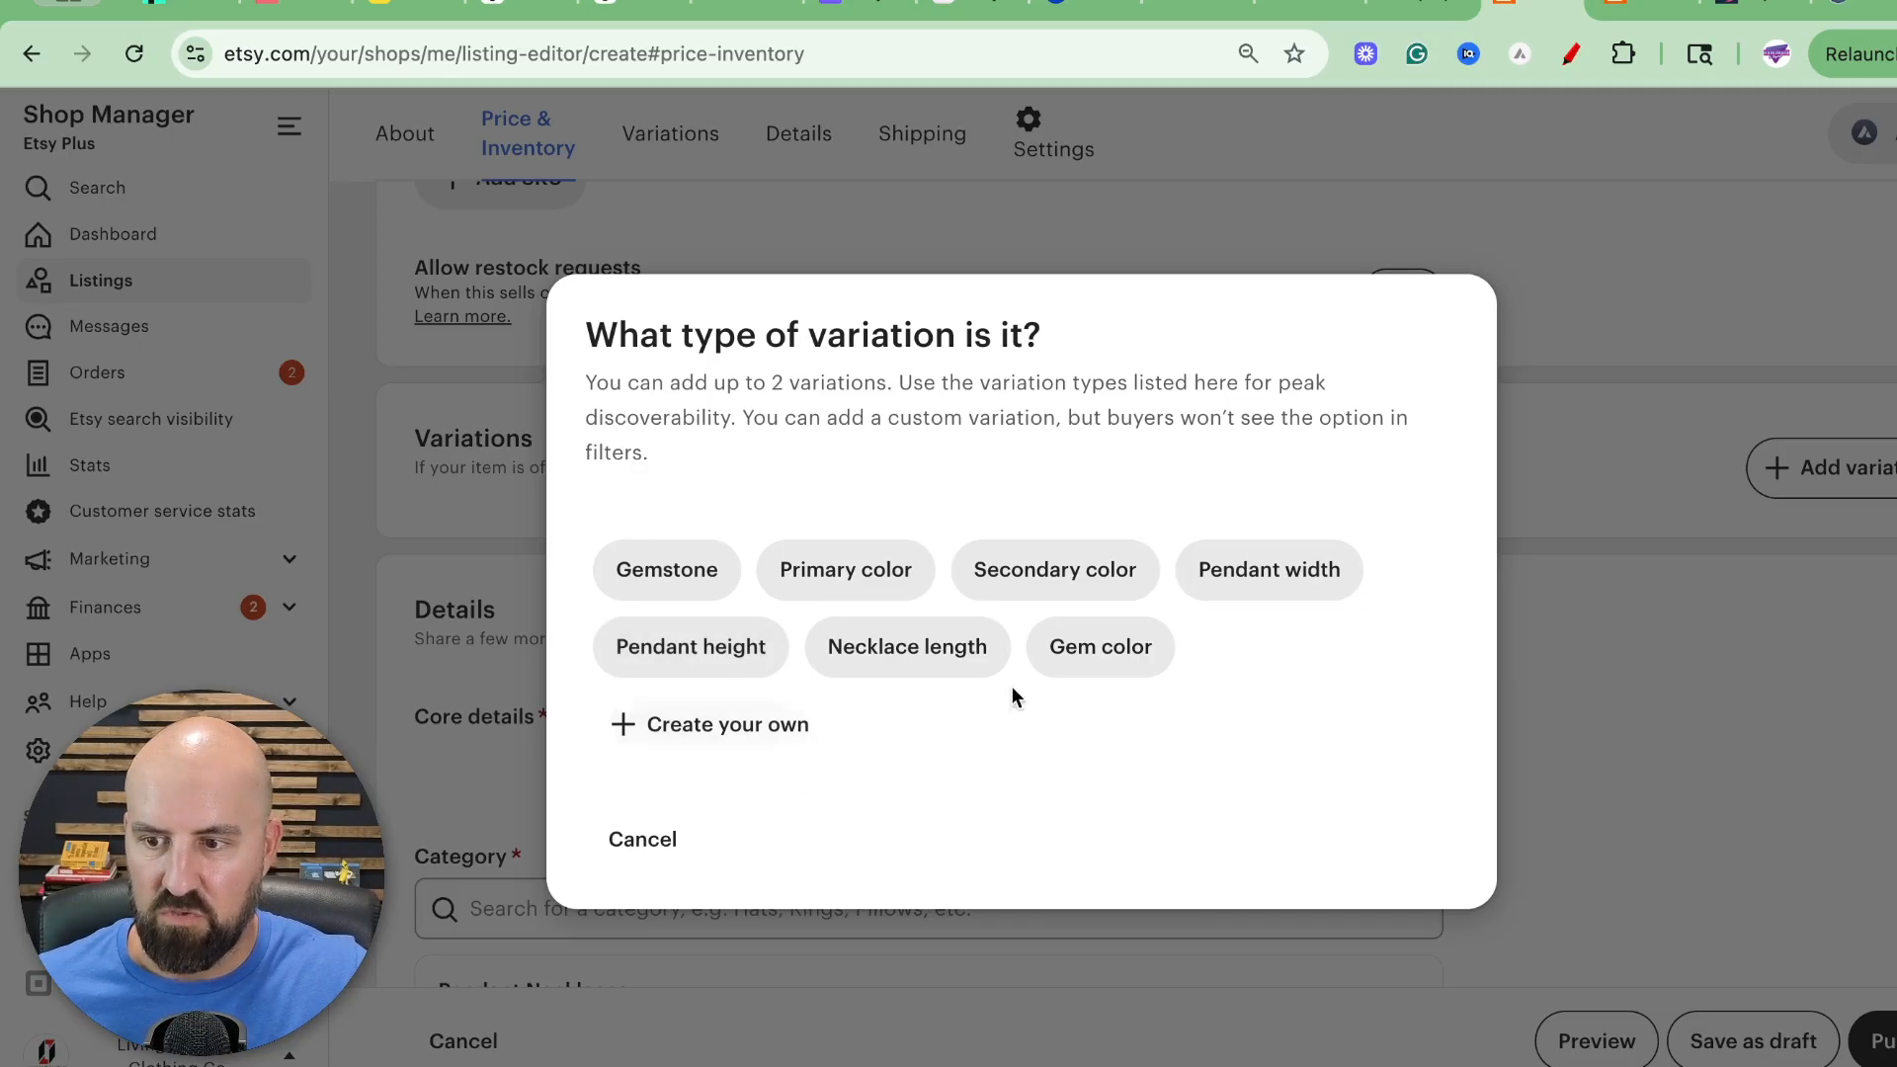
pyautogui.click(620, 724)
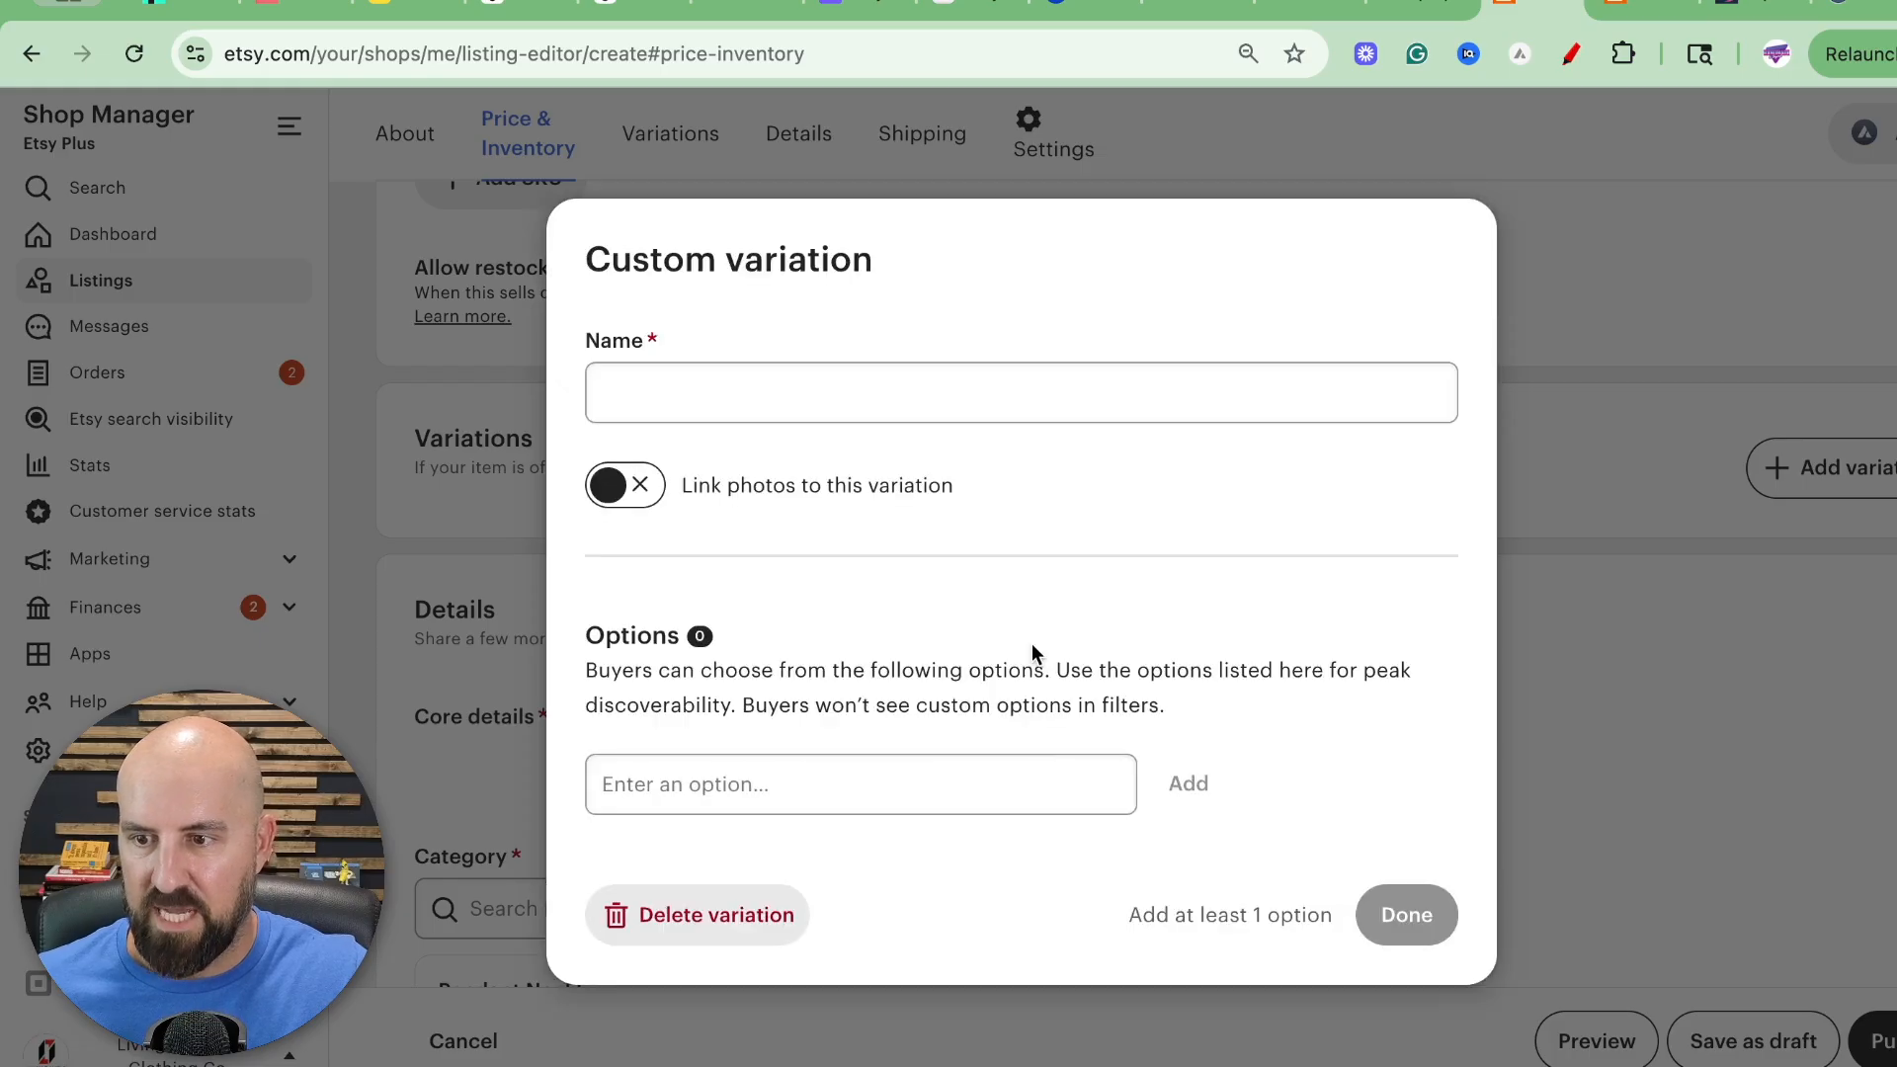
pyautogui.click(882, 387)
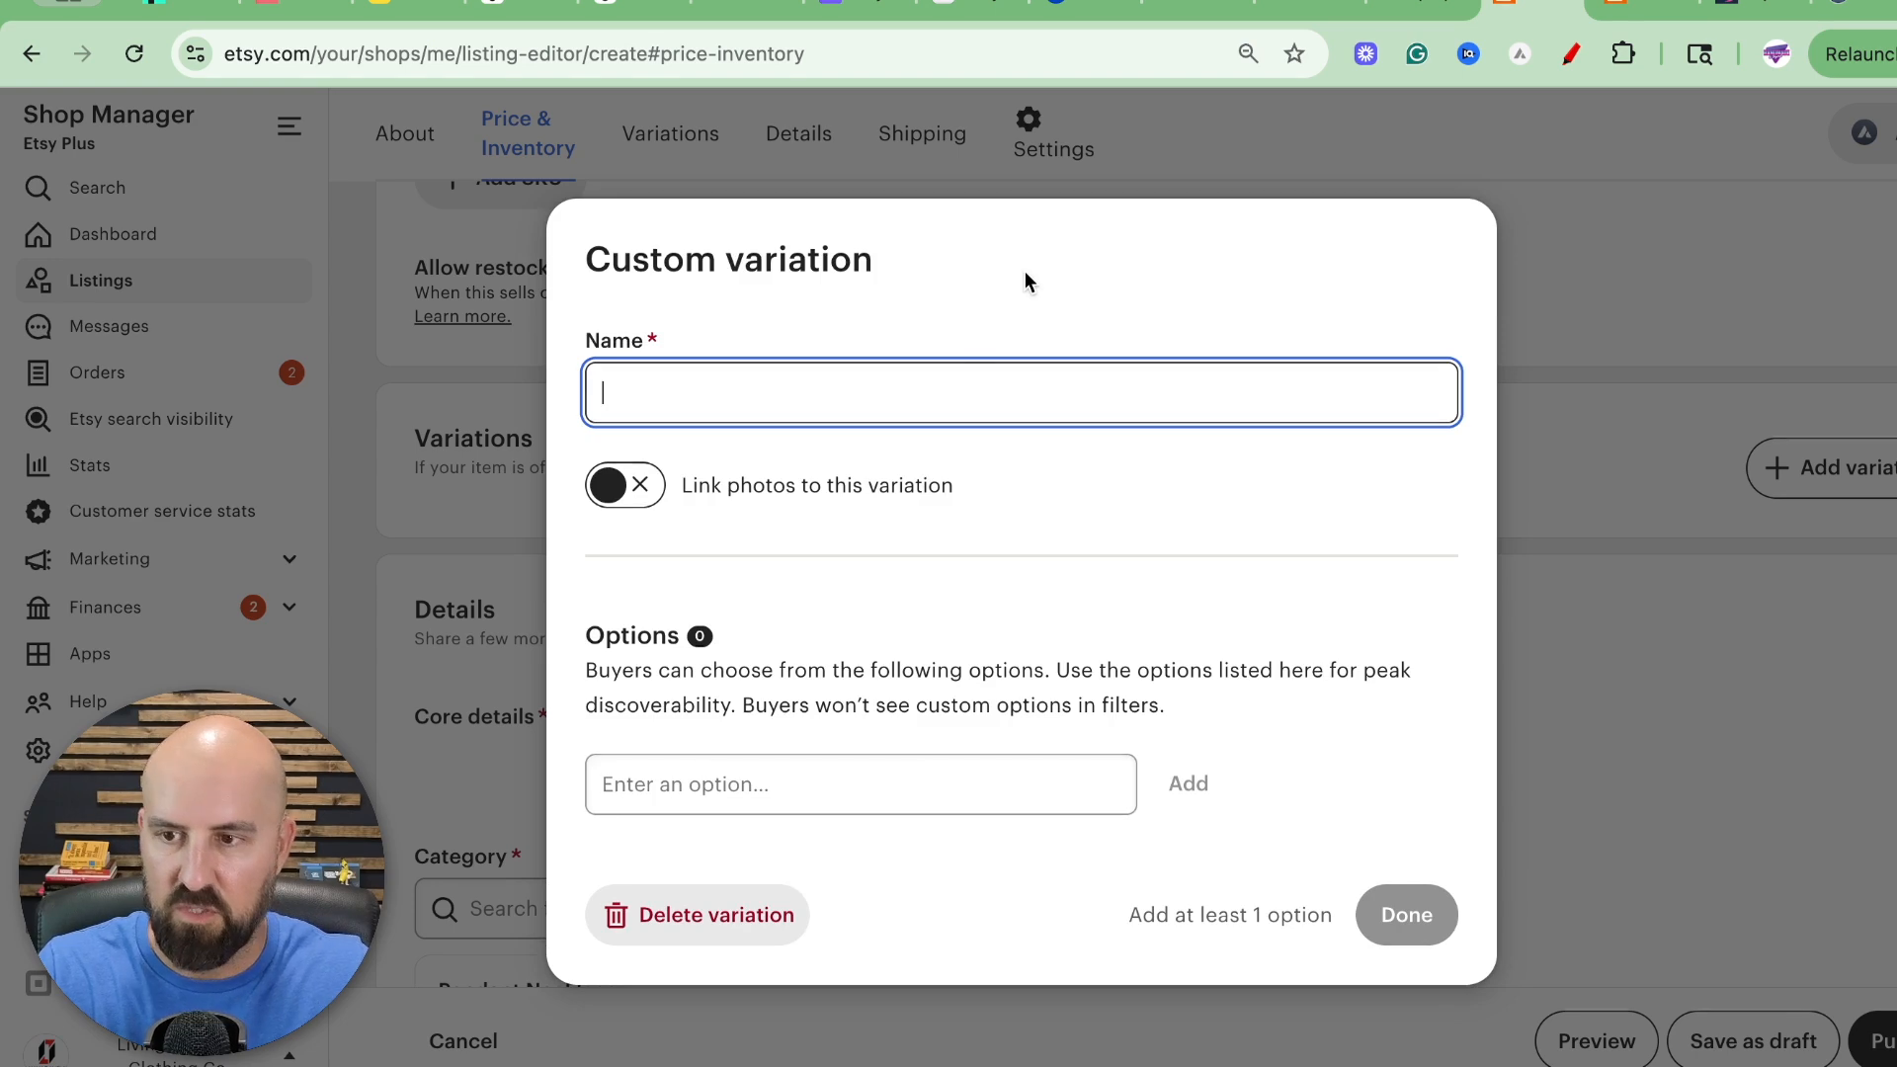
pyautogui.write('Necklac')
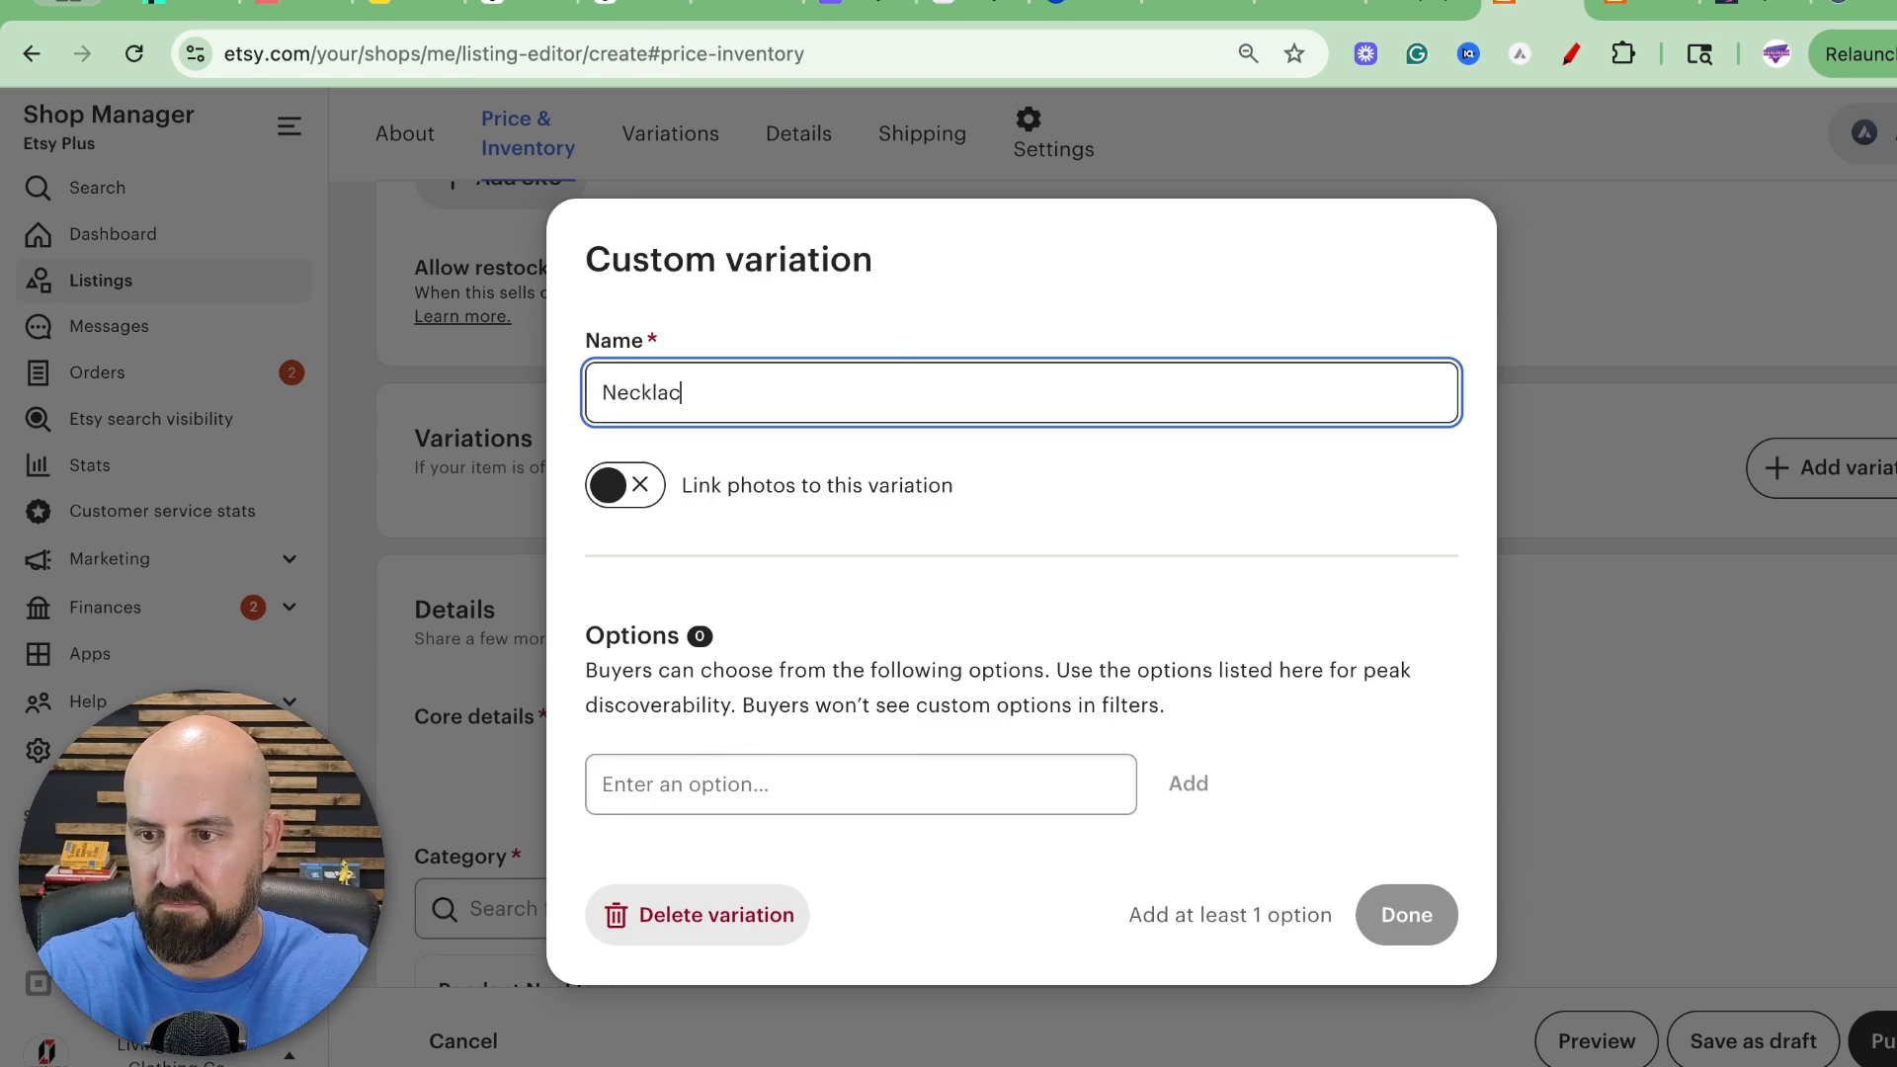
pyautogui.write('e Length')
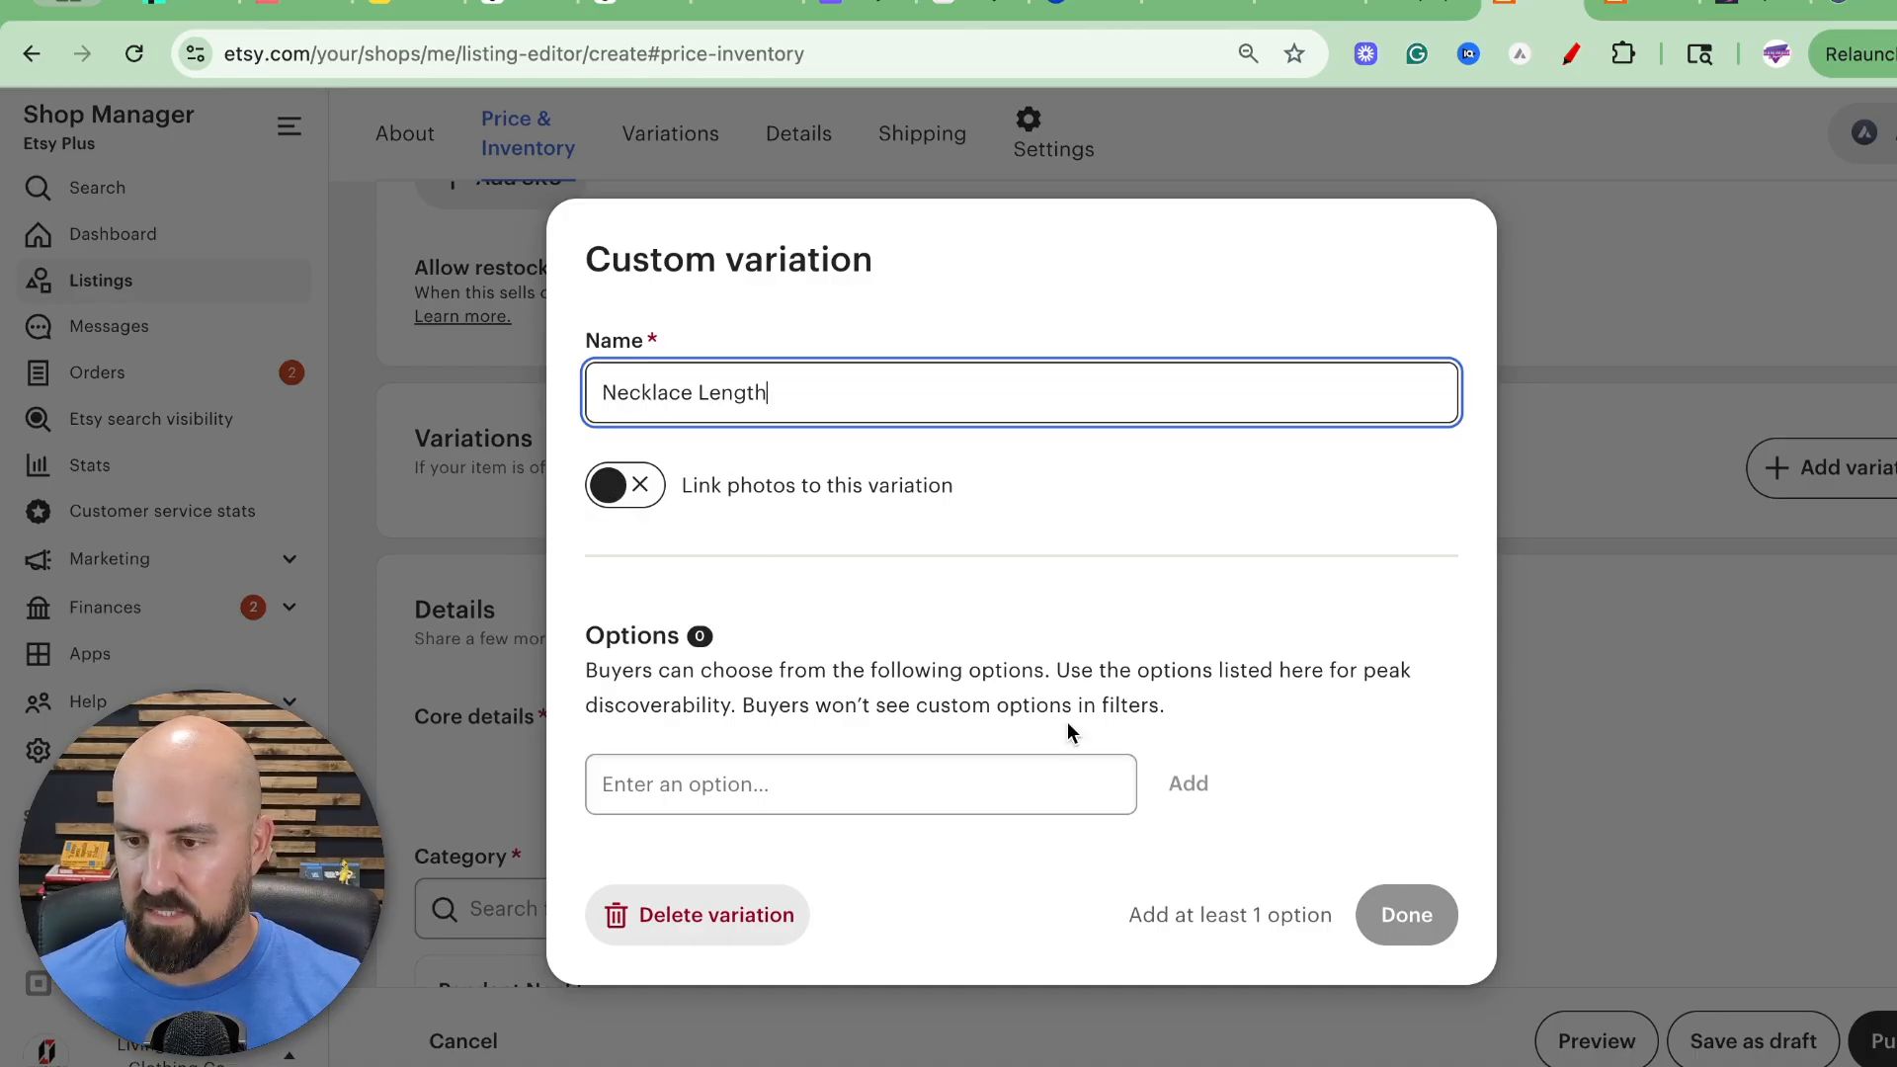
# Give the Necklace Length variation the options 16", 18" and 20", and finish it.
pyautogui.click(897, 791)
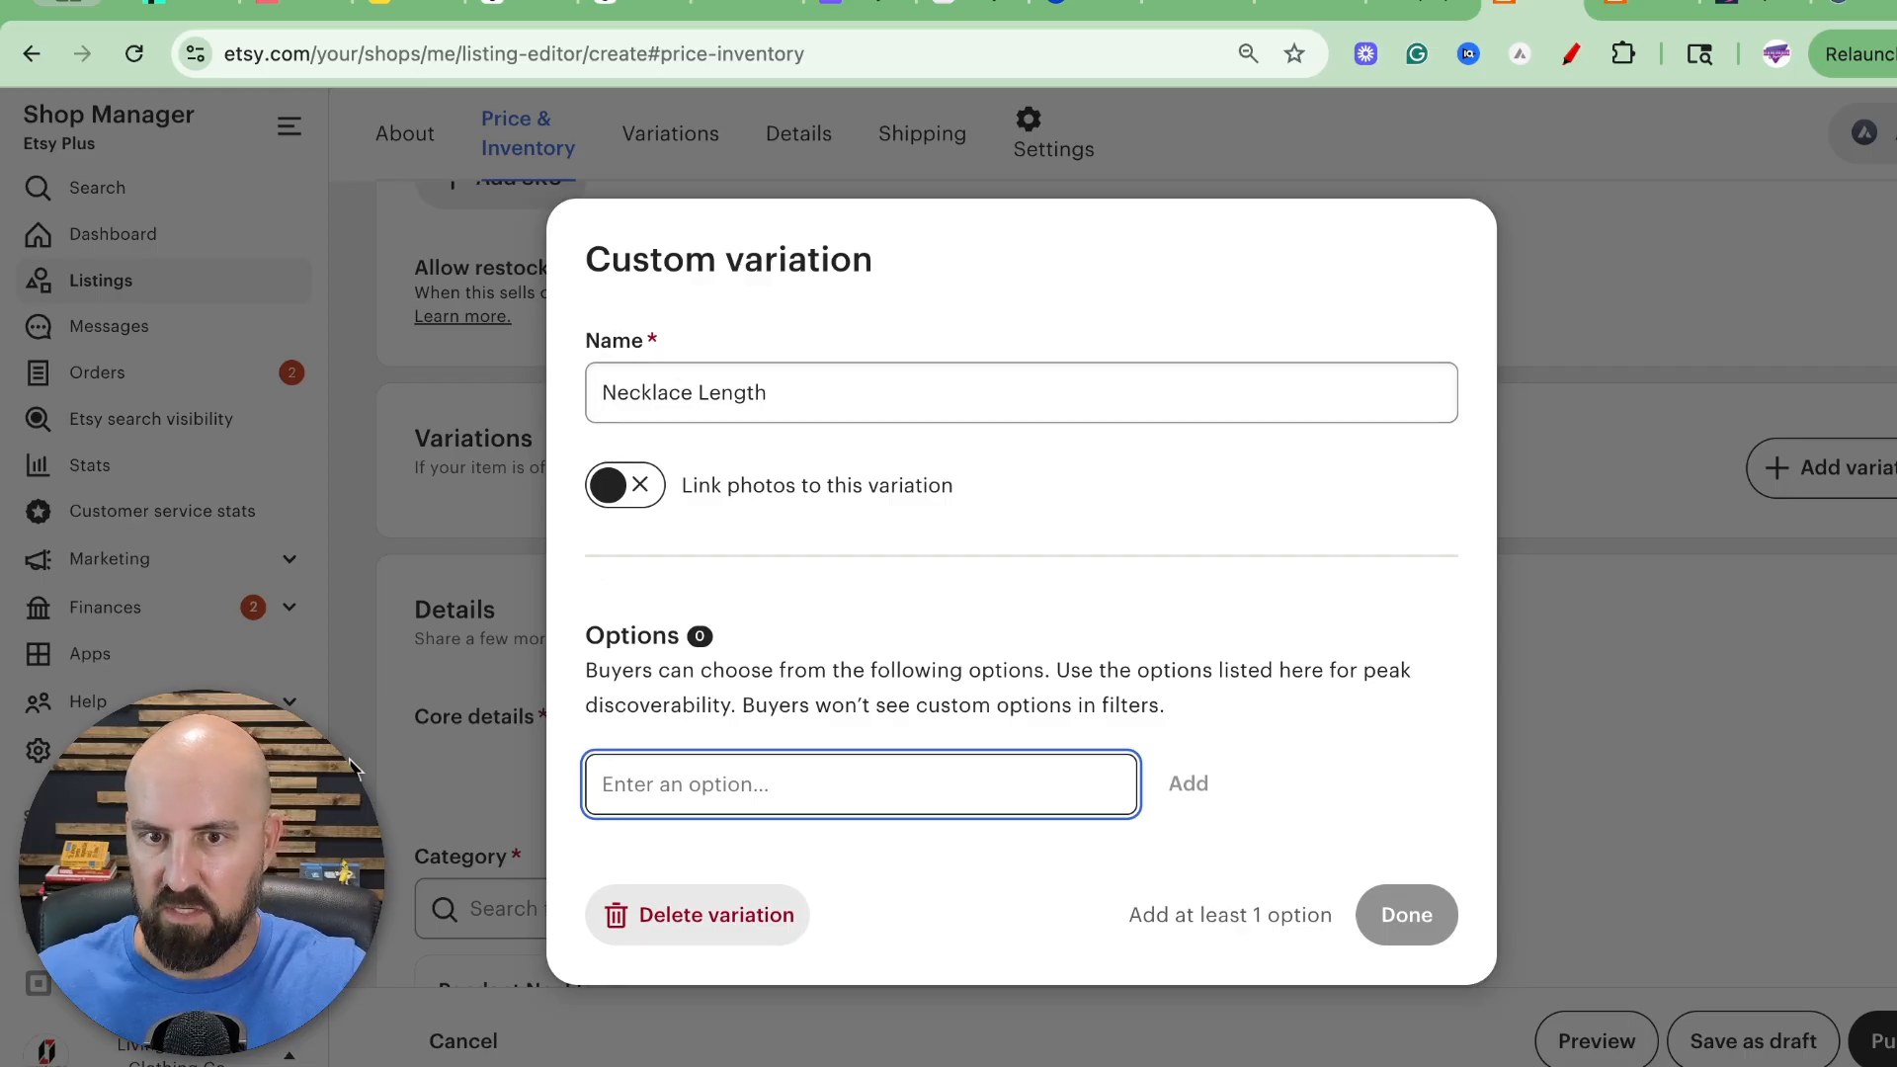
pyautogui.write('16"')
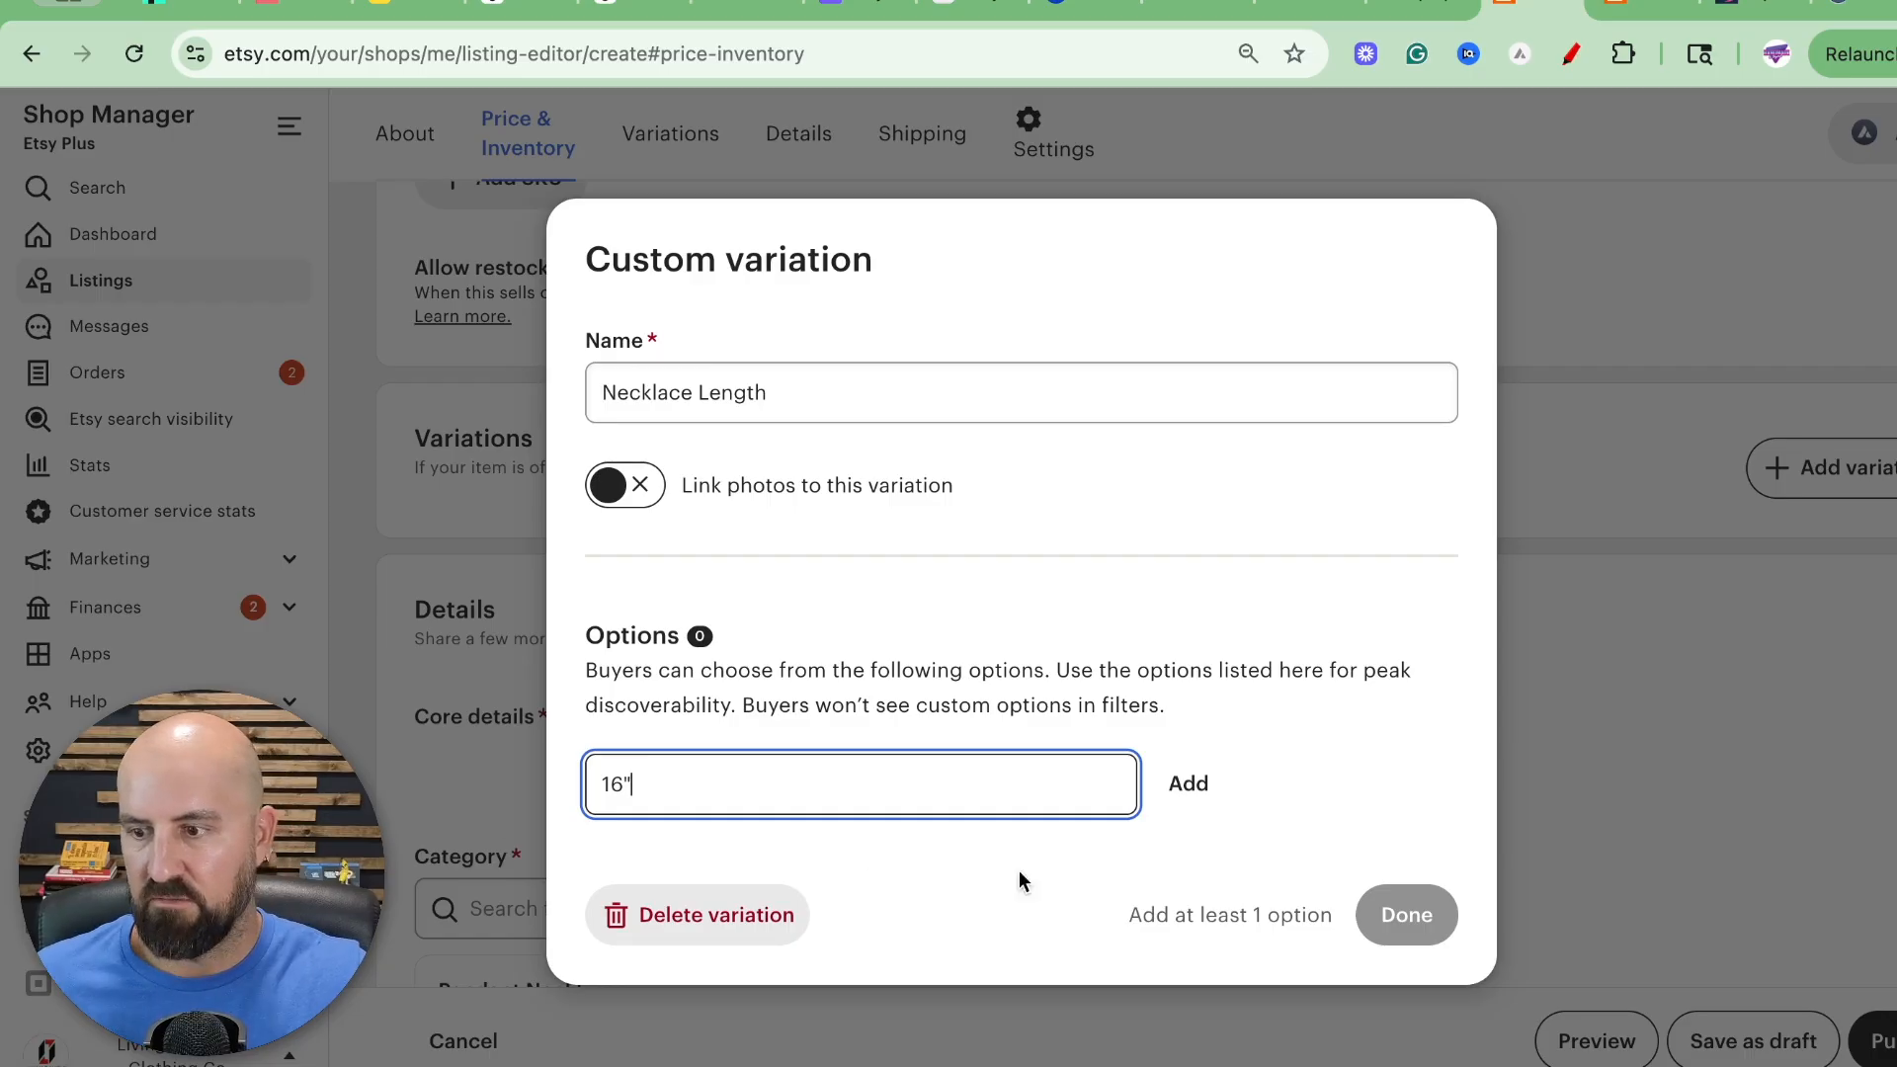
pyautogui.click(1189, 786)
pyautogui.click(839, 733)
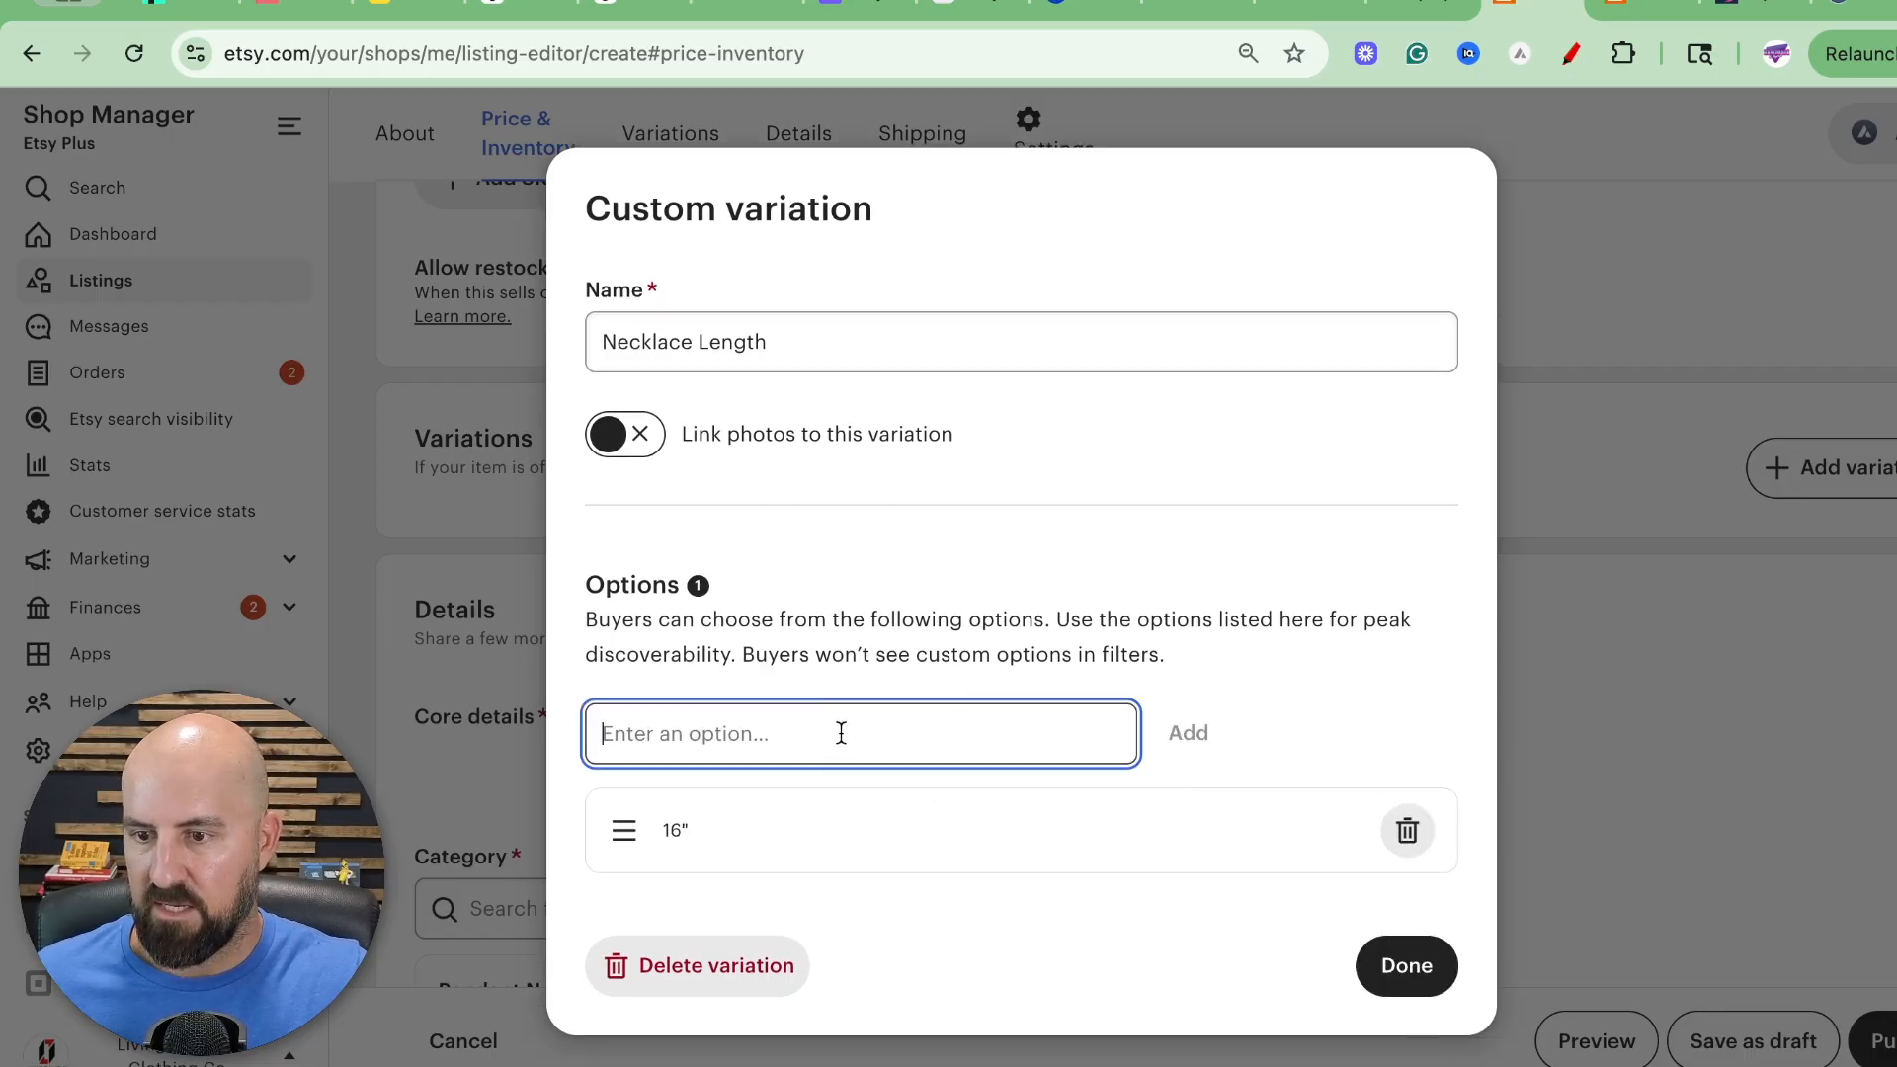
pyautogui.write('18"')
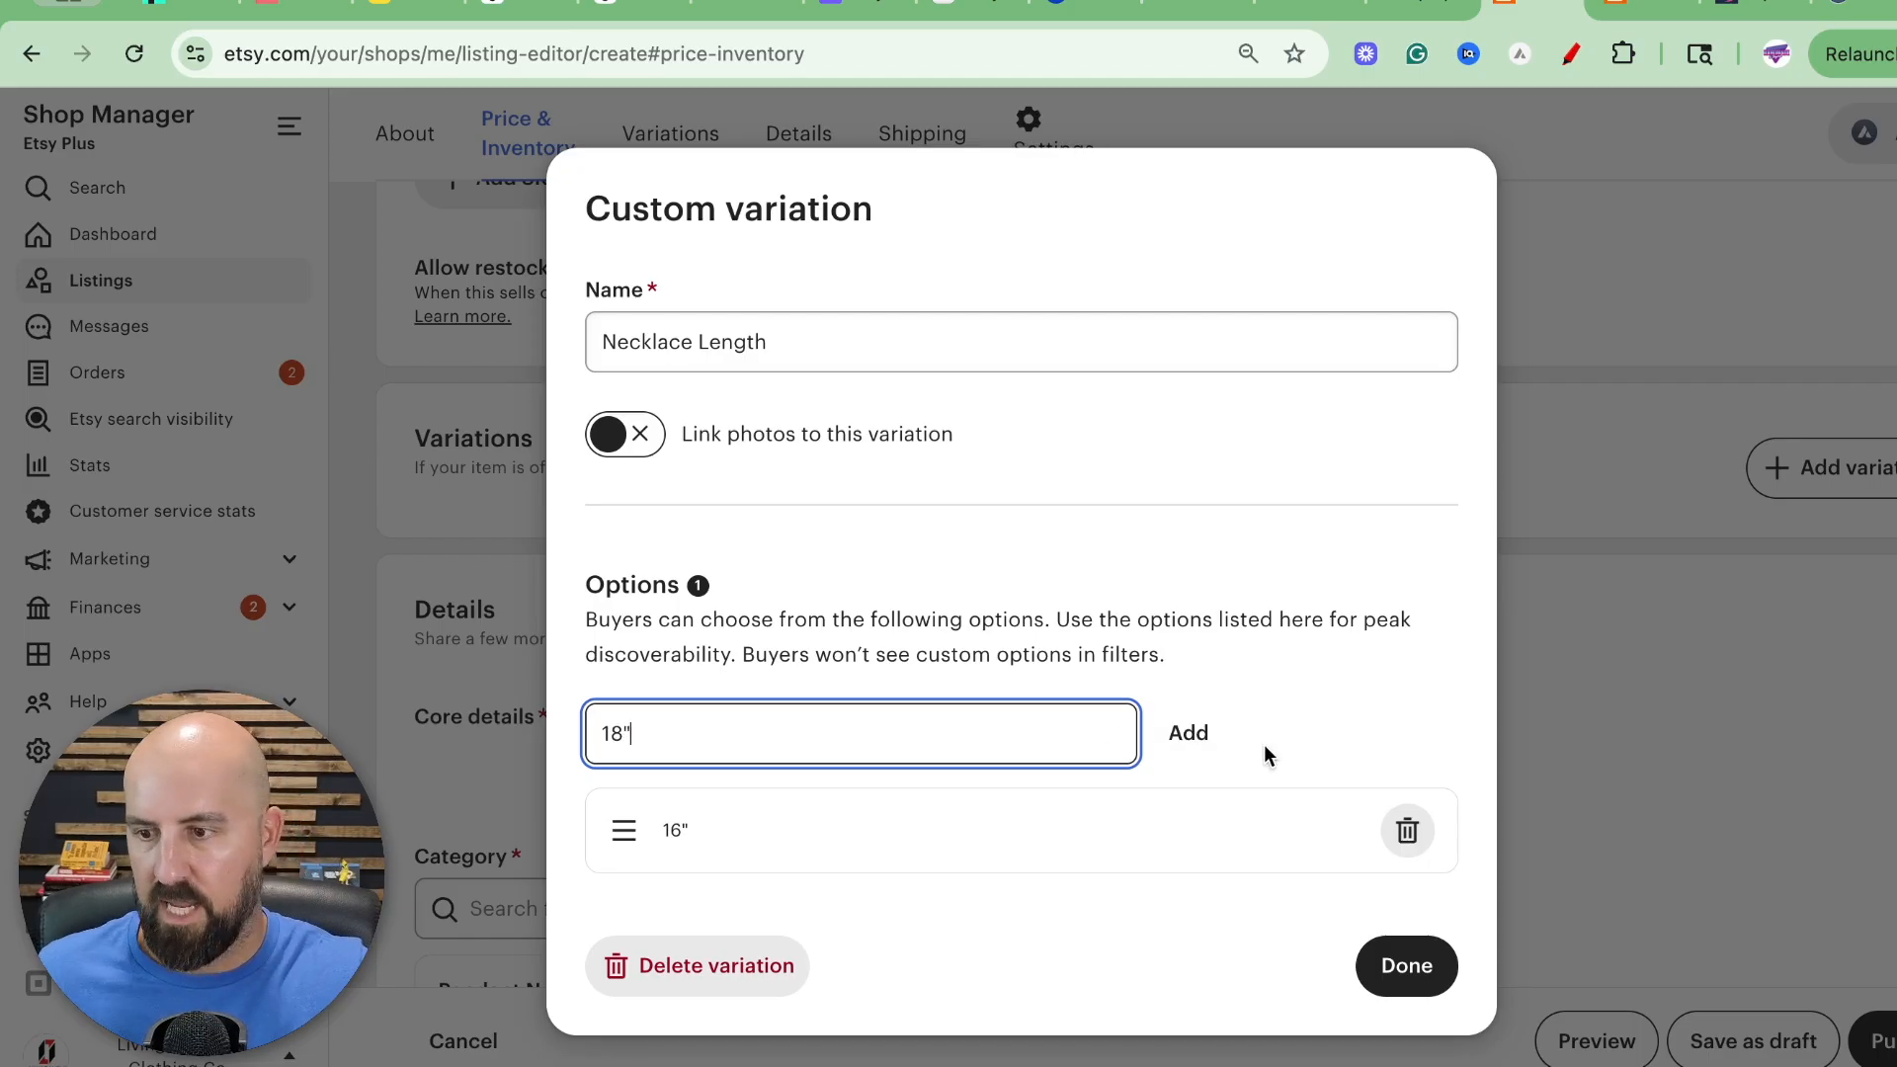
pyautogui.click(1191, 736)
pyautogui.click(806, 736)
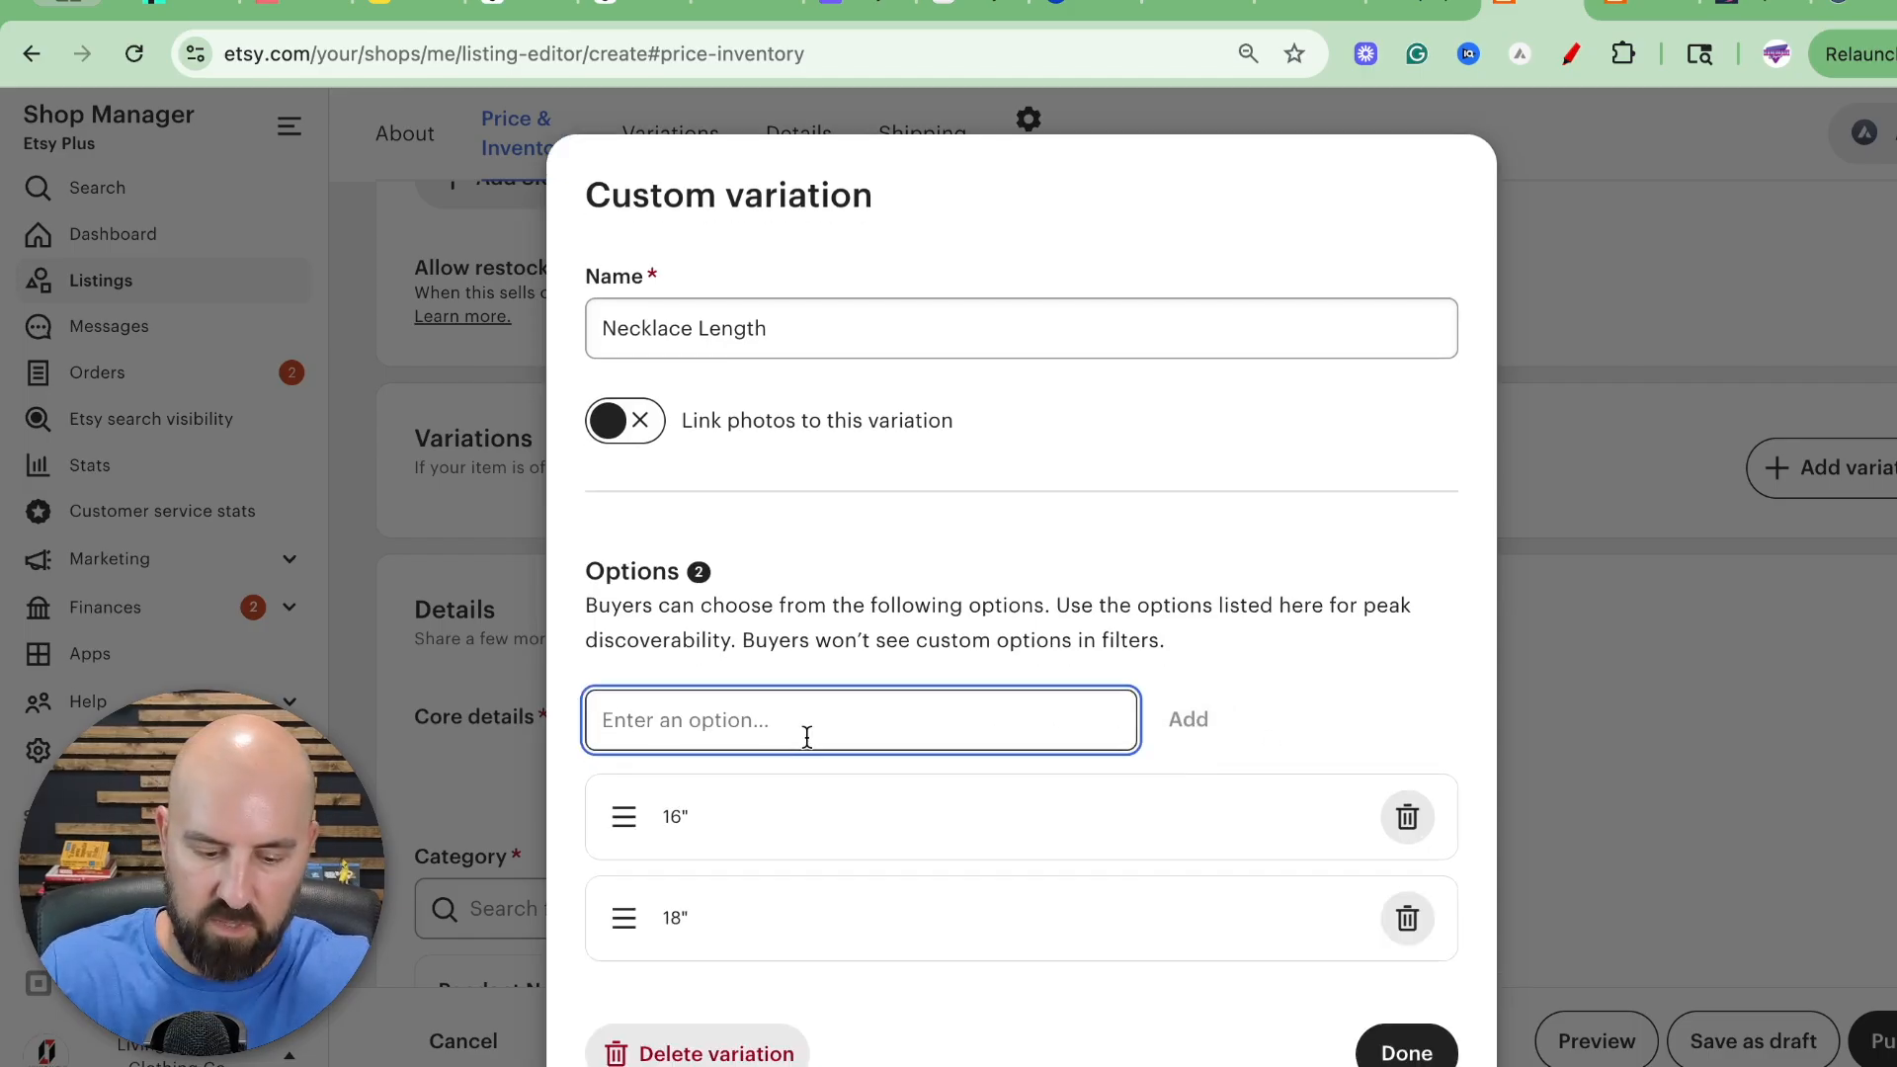
pyautogui.write('20"')
pyautogui.press('Return')
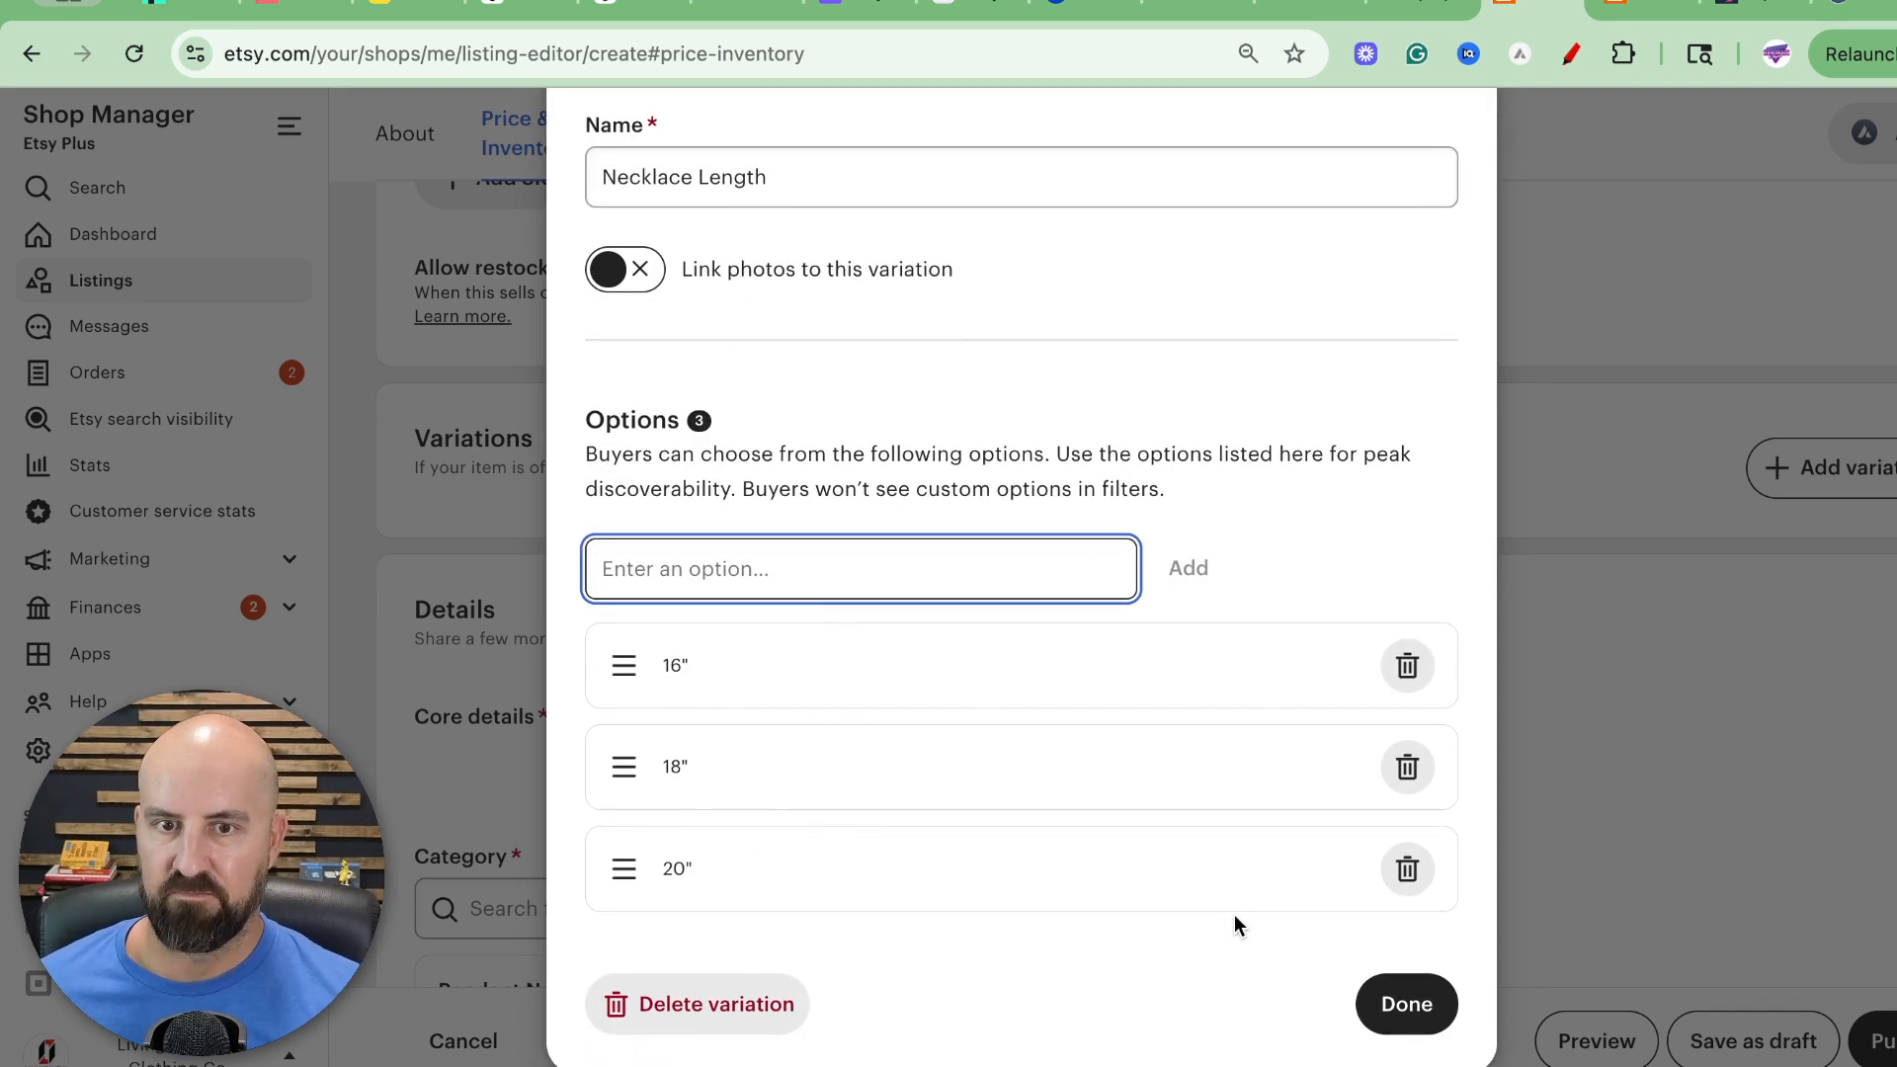
pyautogui.click(1399, 1002)
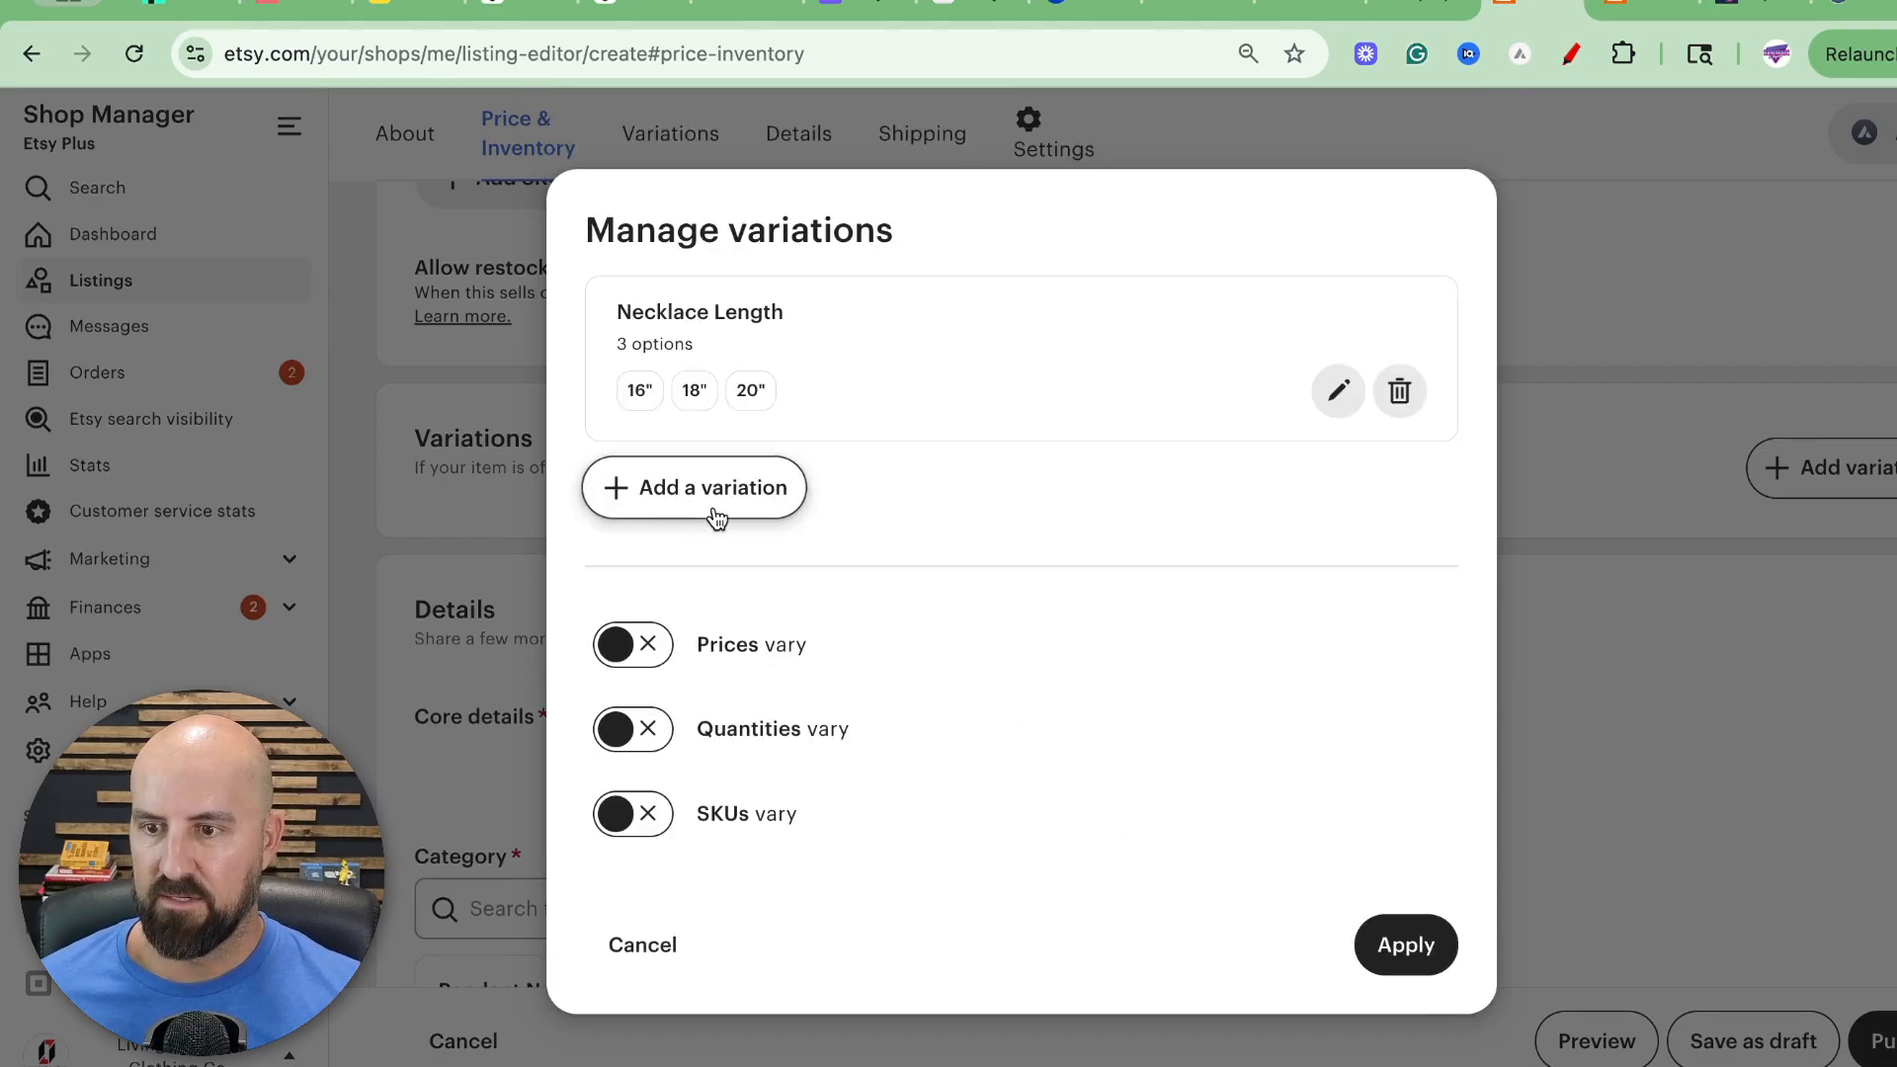
# Add a second custom variation to the listing and name it Metal & Style.
pyautogui.click(665, 506)
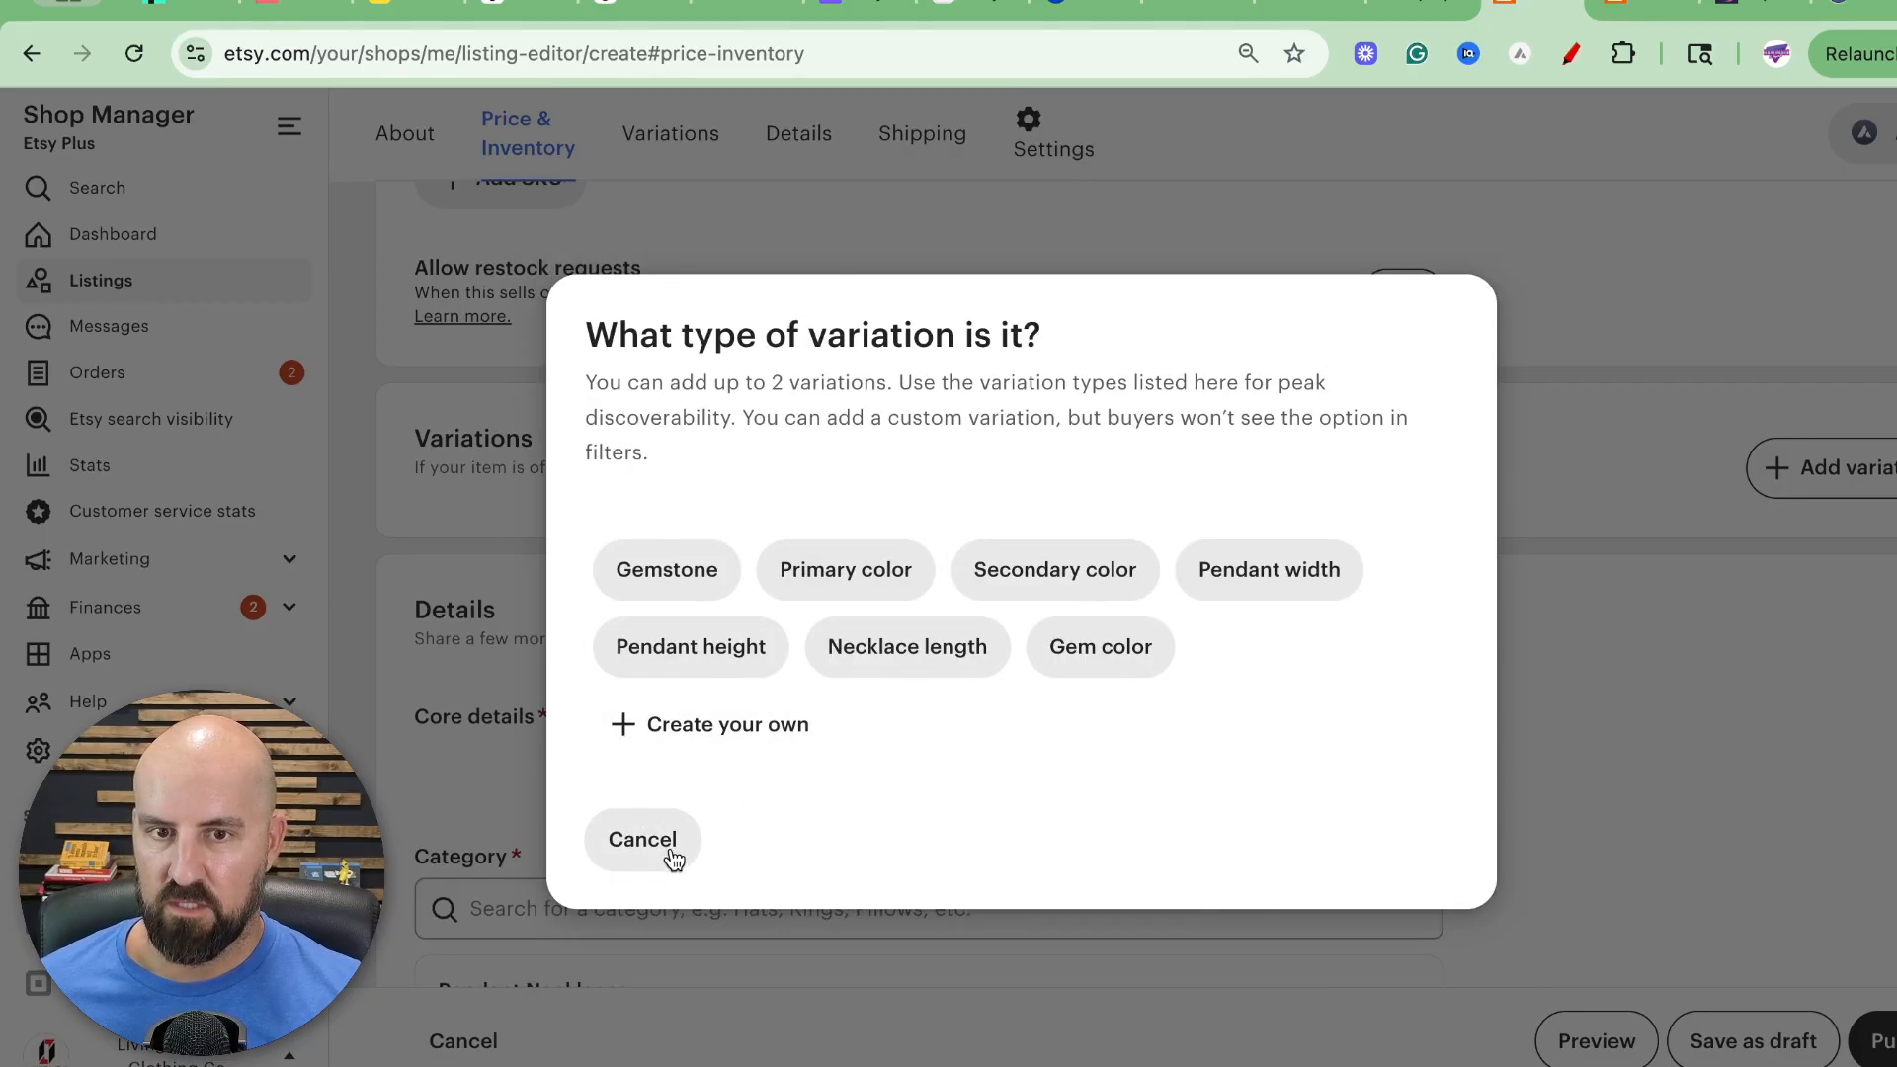
pyautogui.click(728, 724)
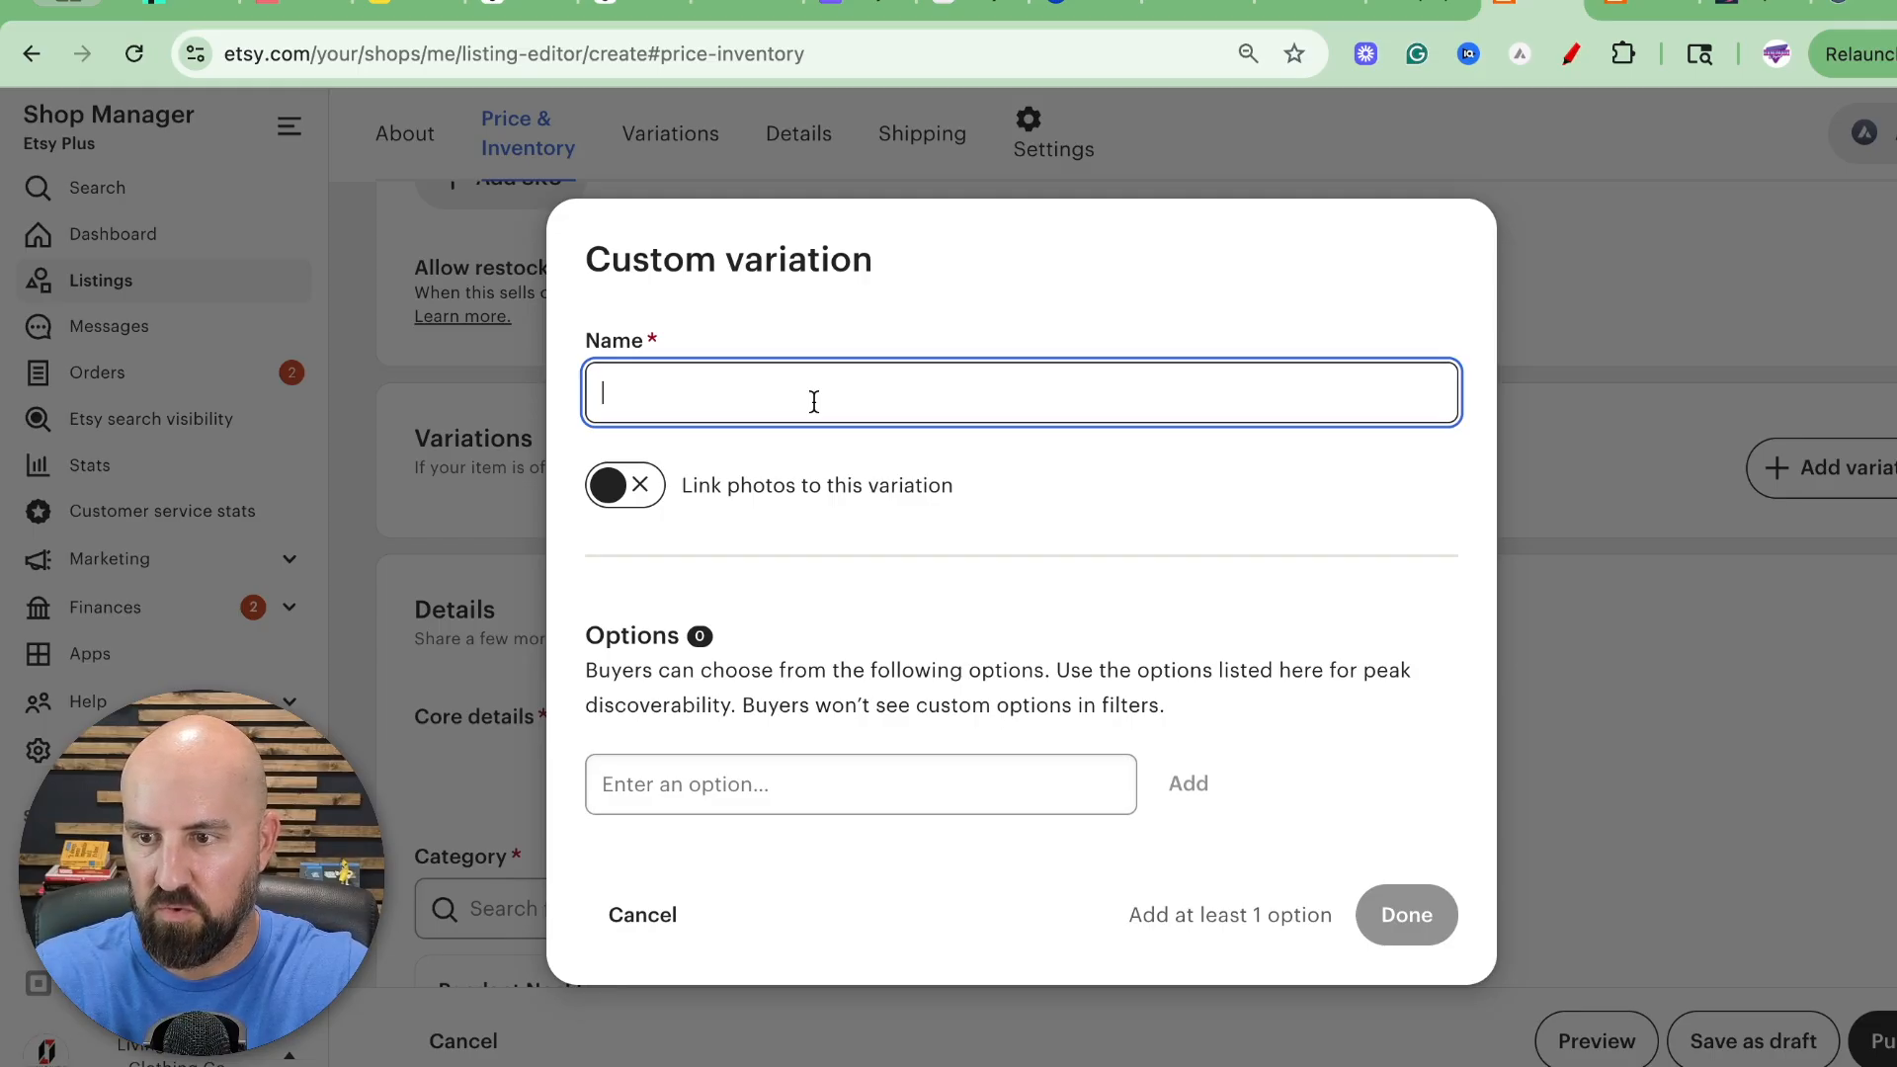
pyautogui.write('Metal ')
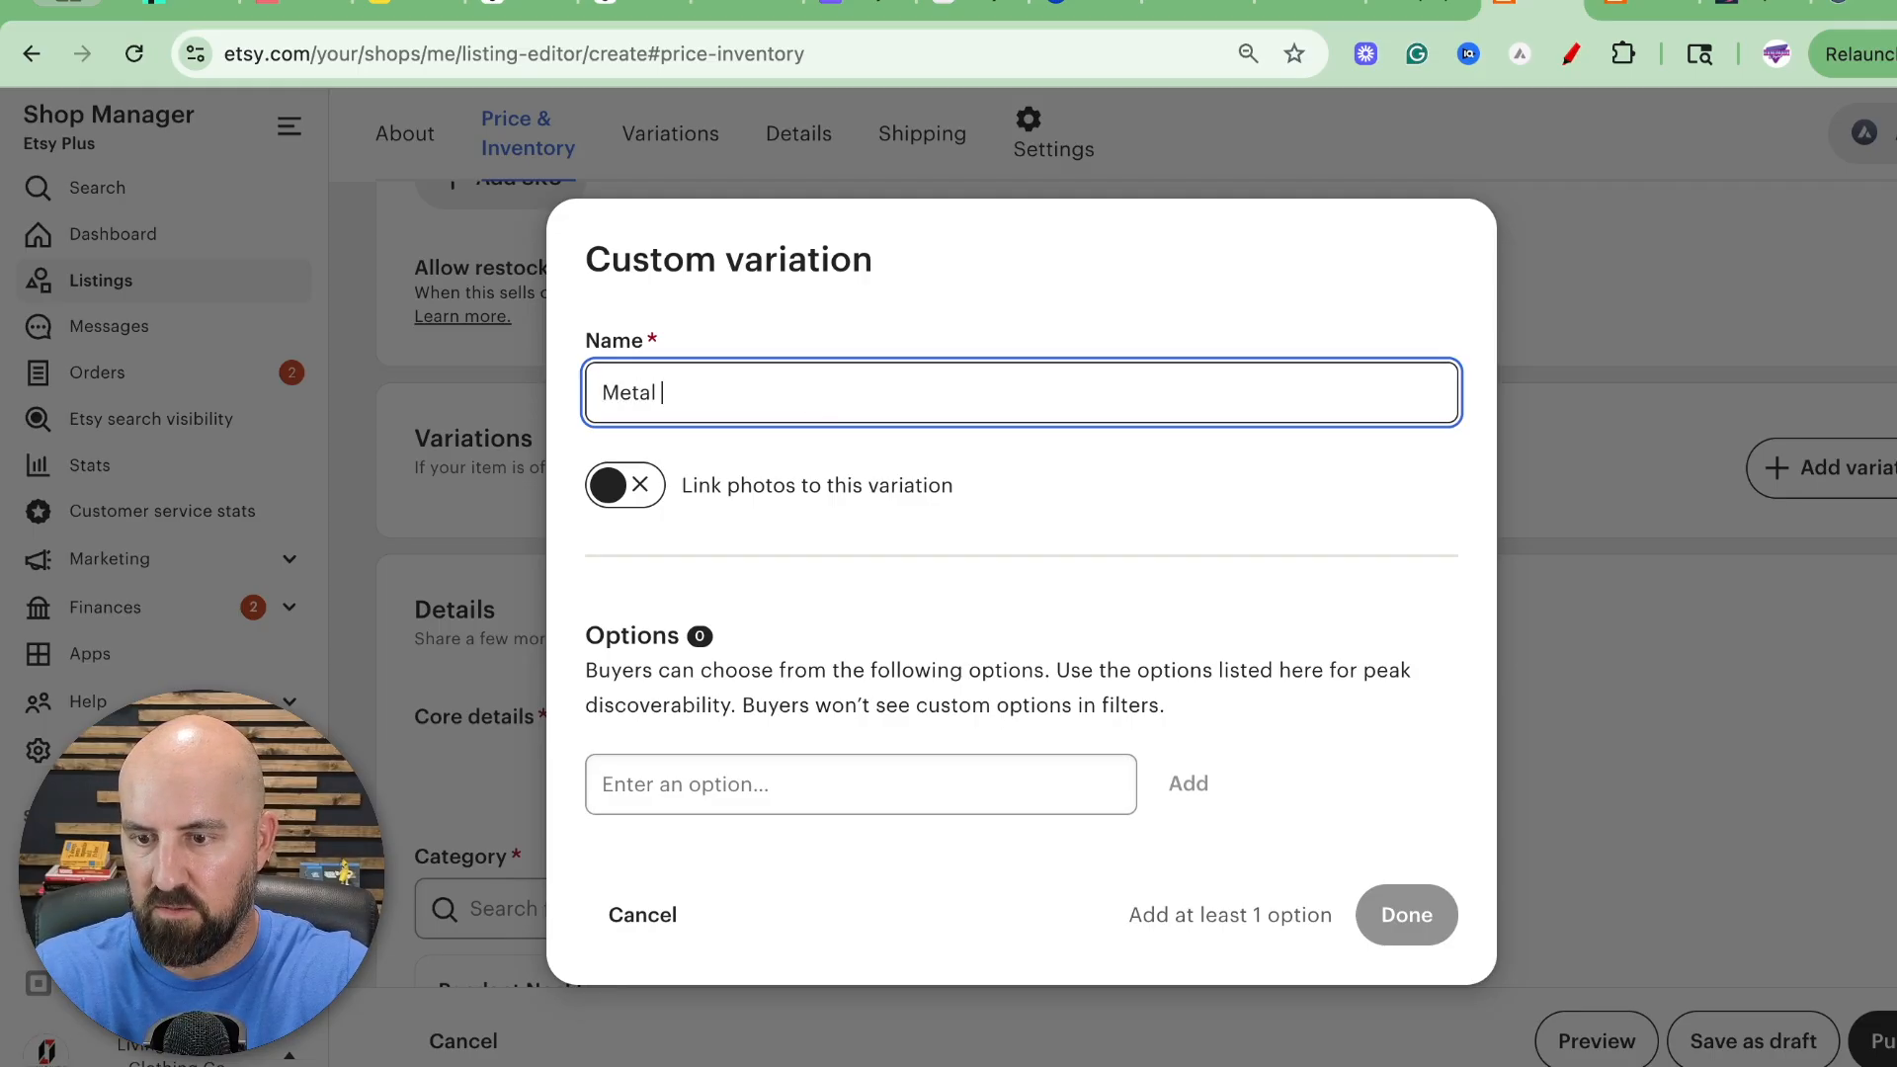
pyautogui.write('& ')
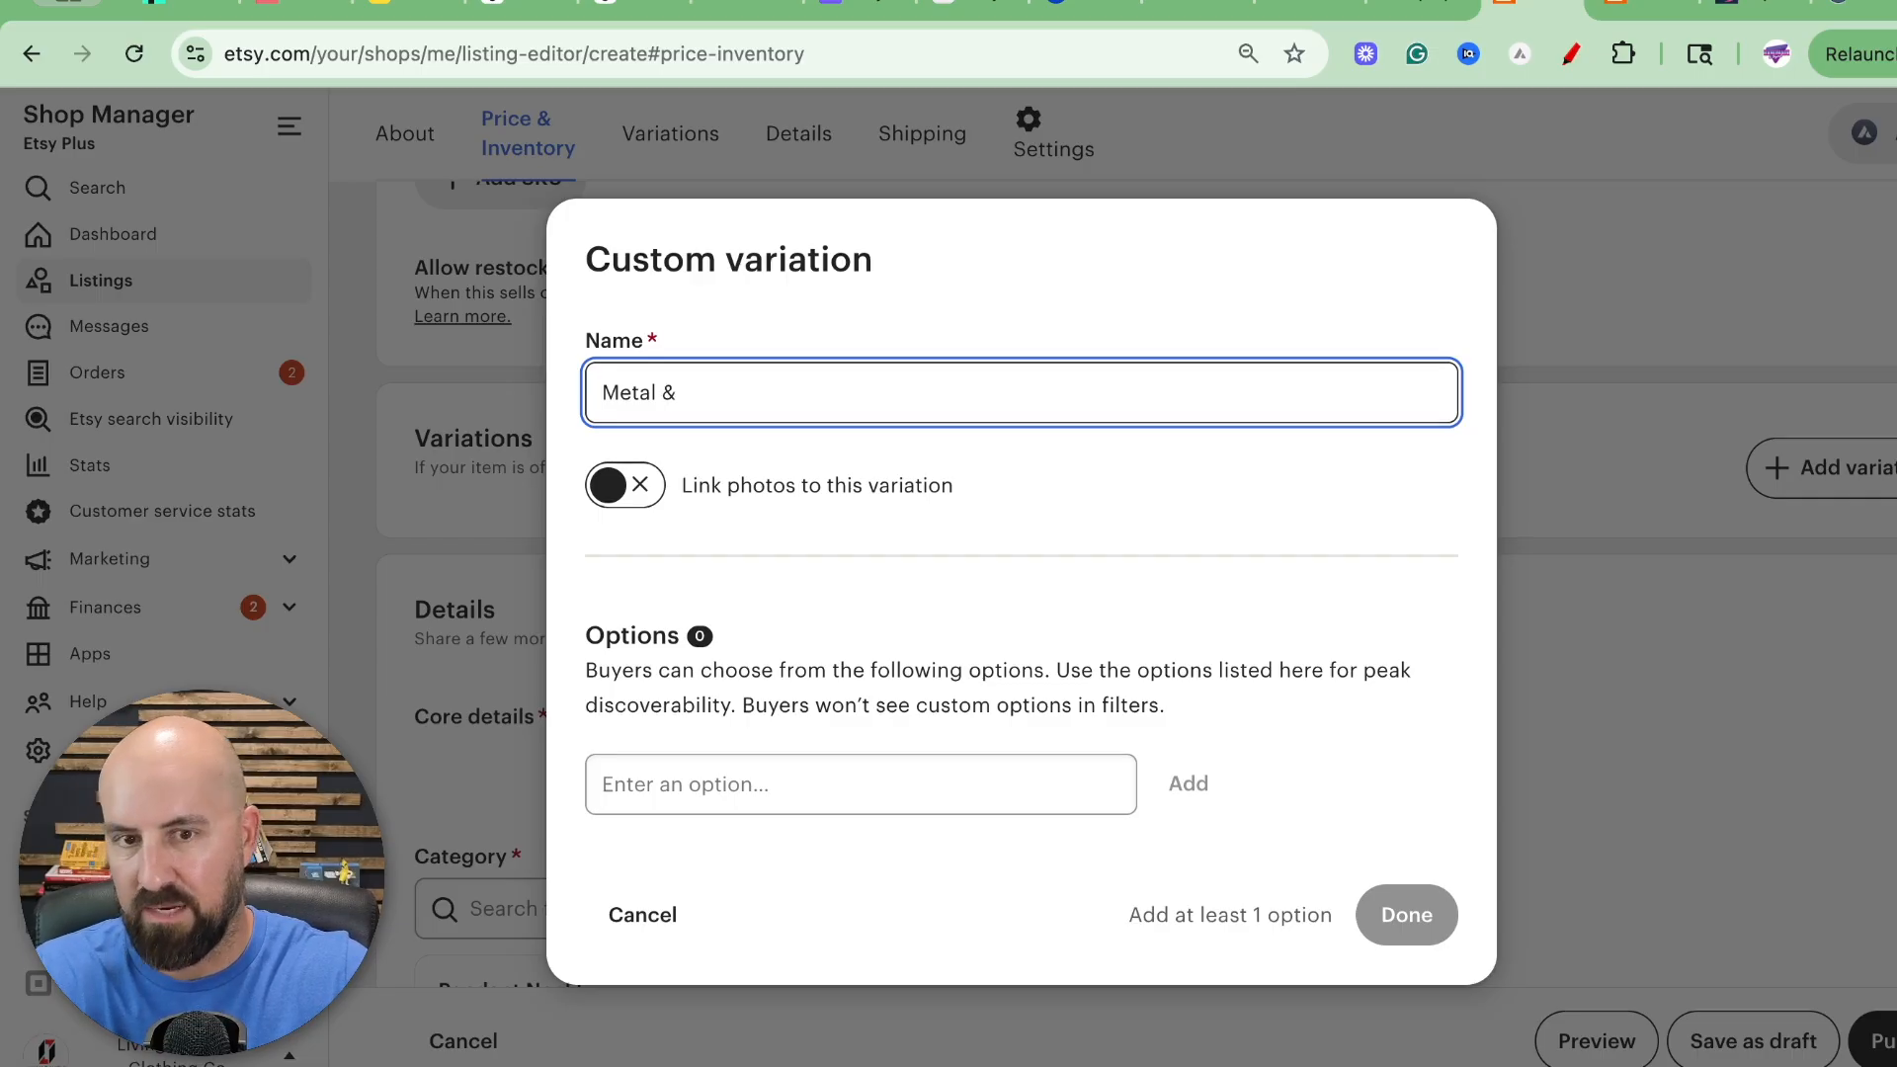
pyautogui.write('Style')
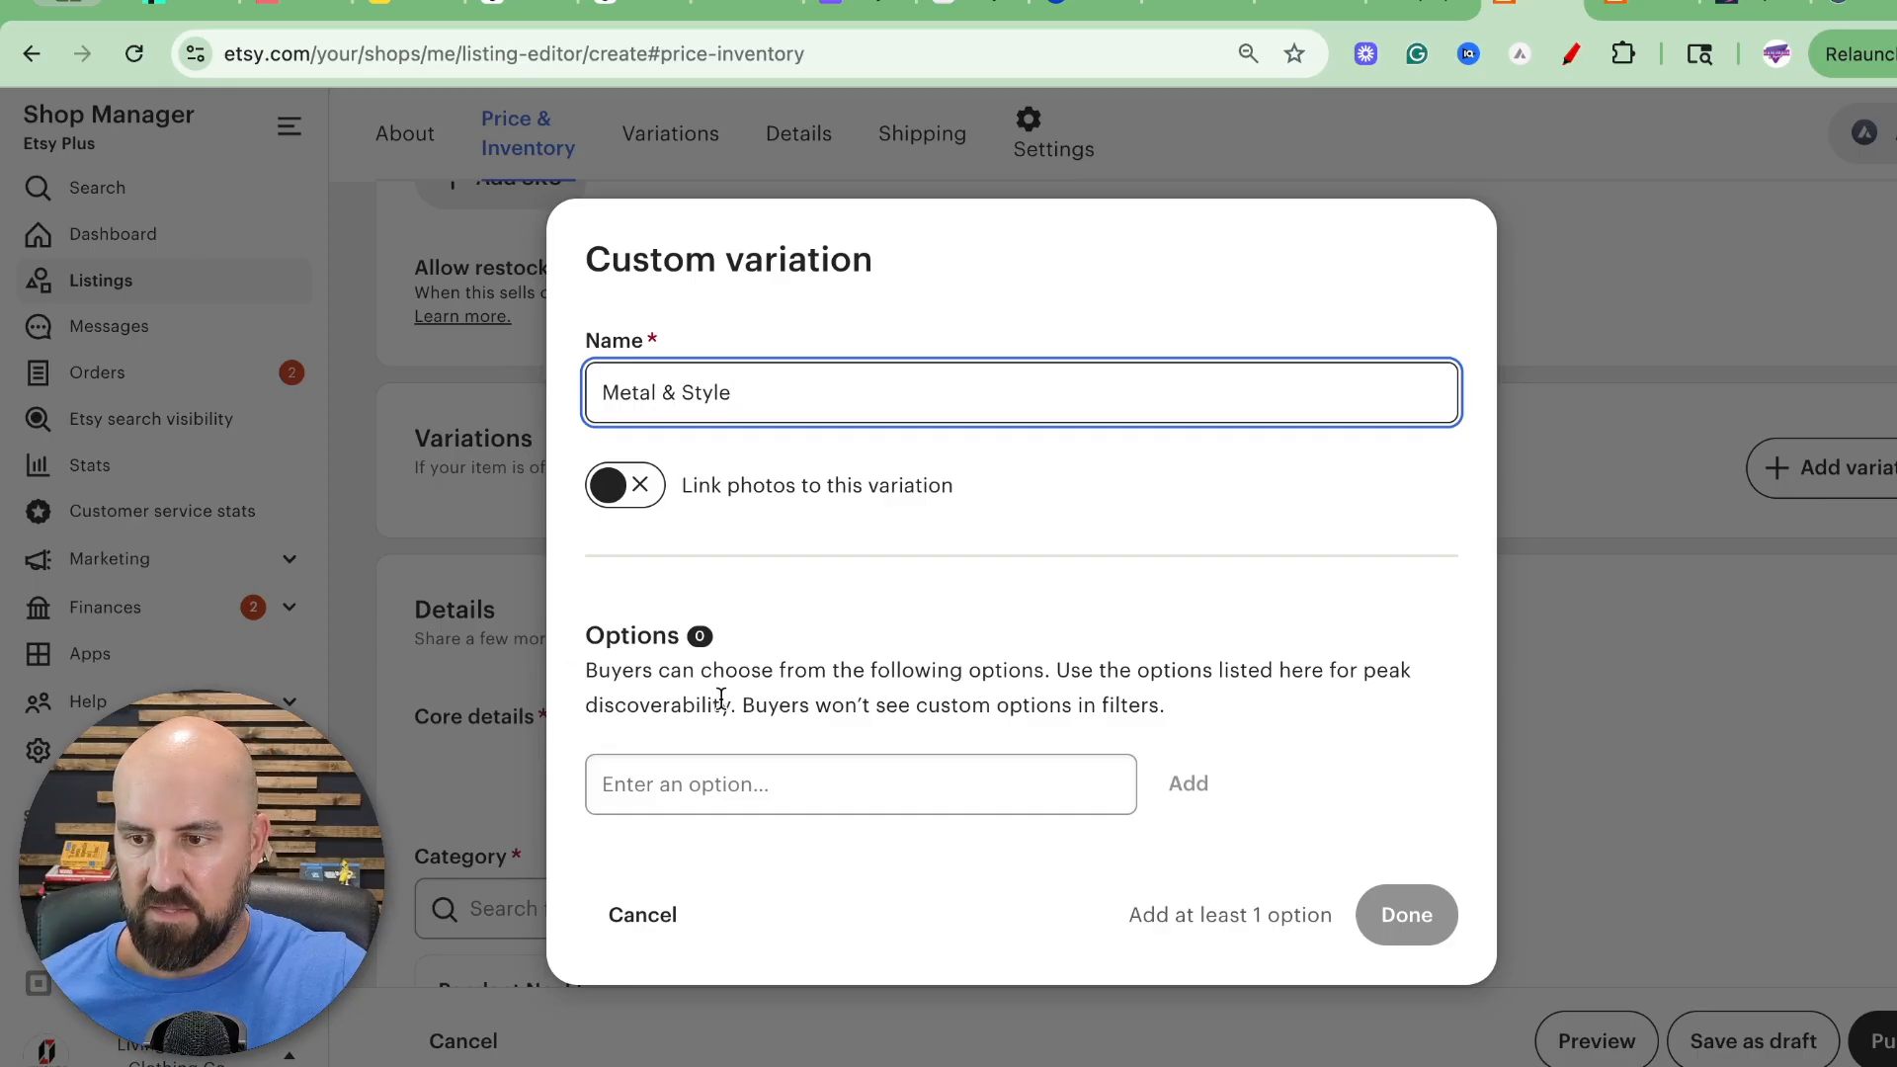
# Add Silver Rope as the first option of the Metal & Style variation.
pyautogui.click(721, 779)
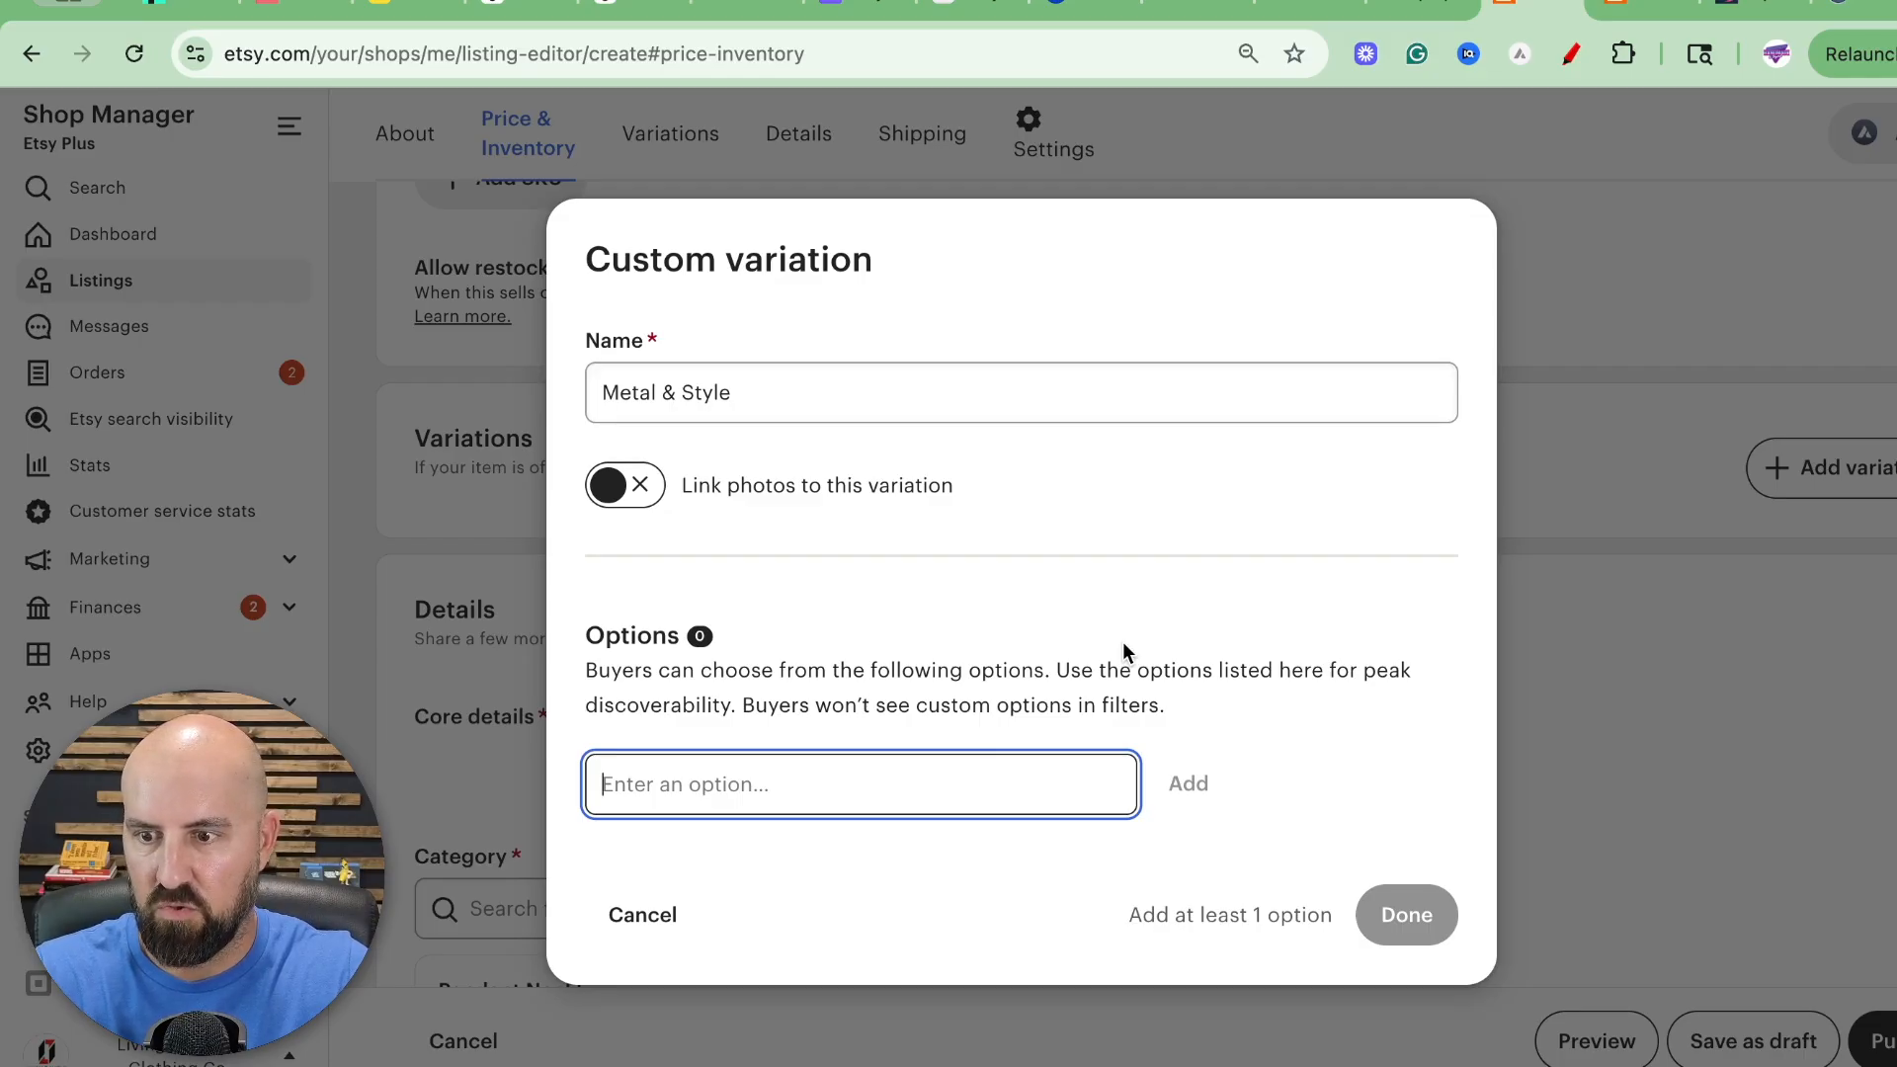
pyautogui.write('Rope ')
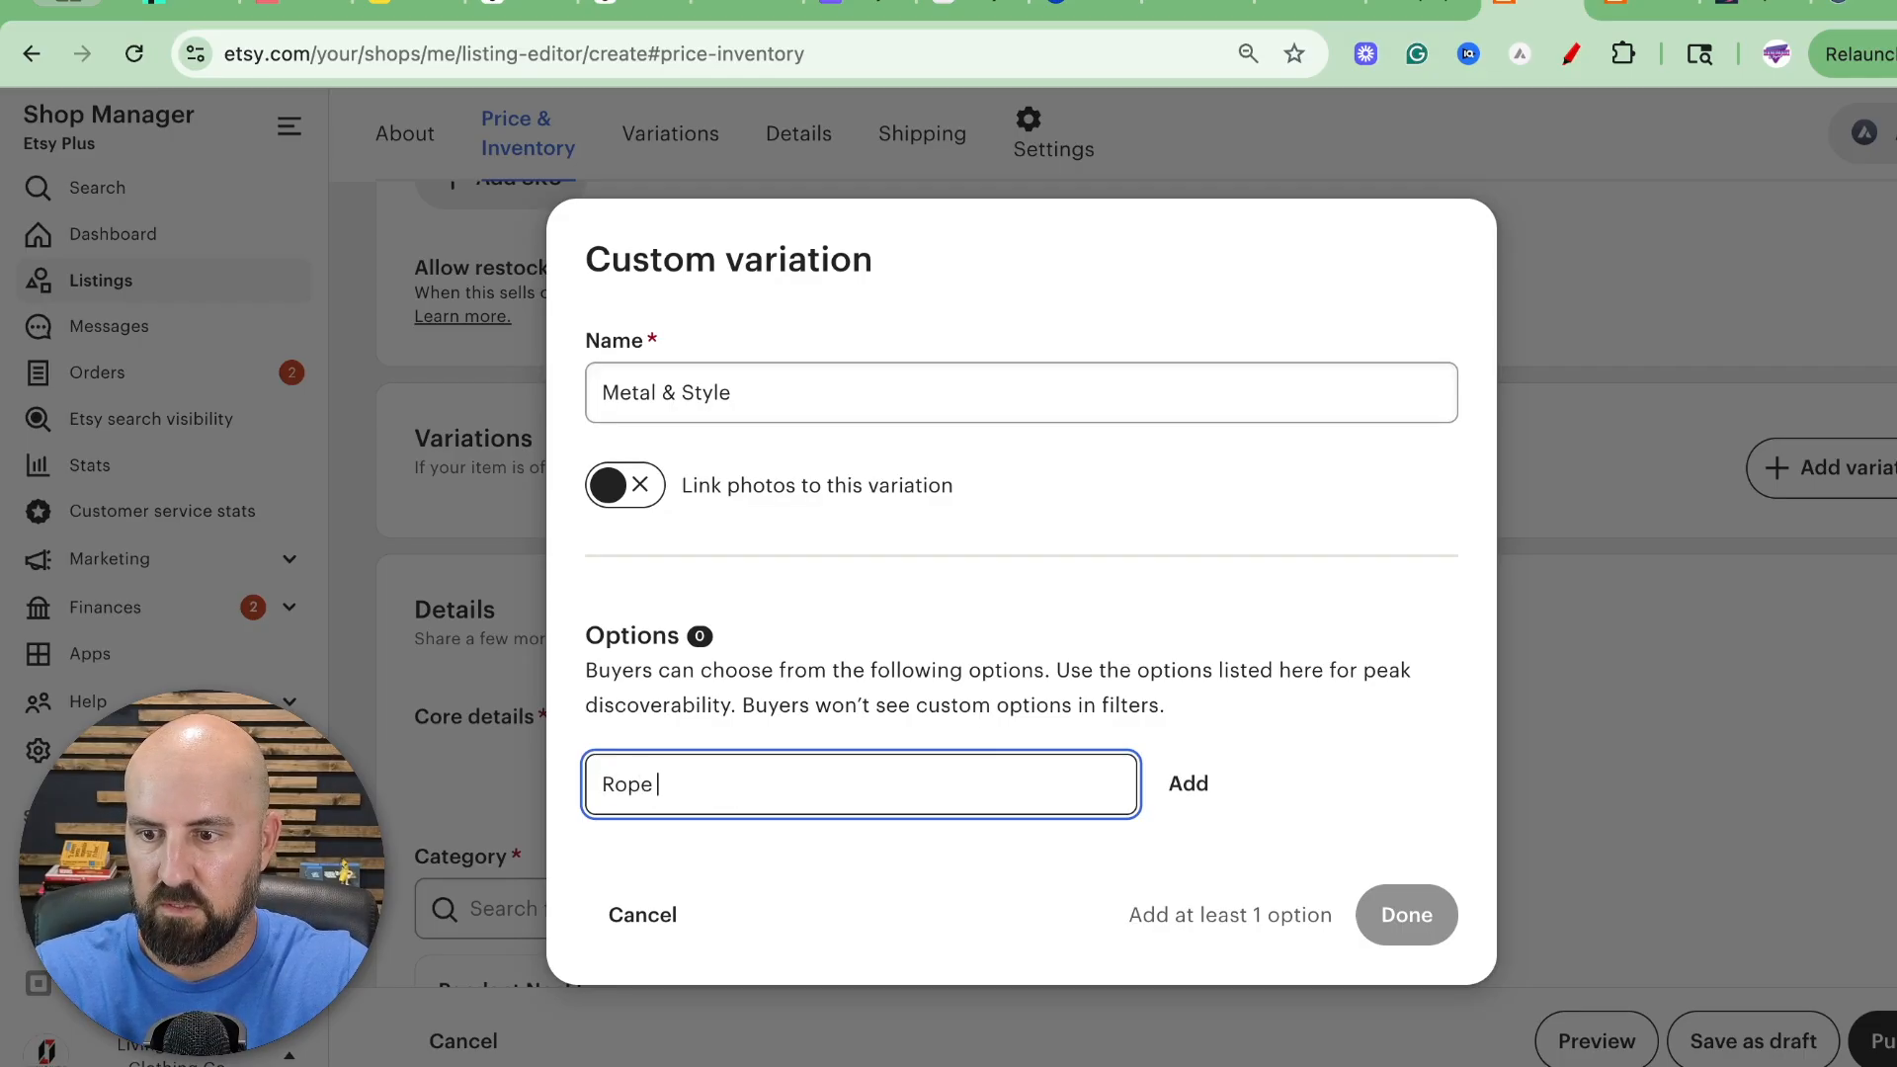
pyautogui.write('Silver')
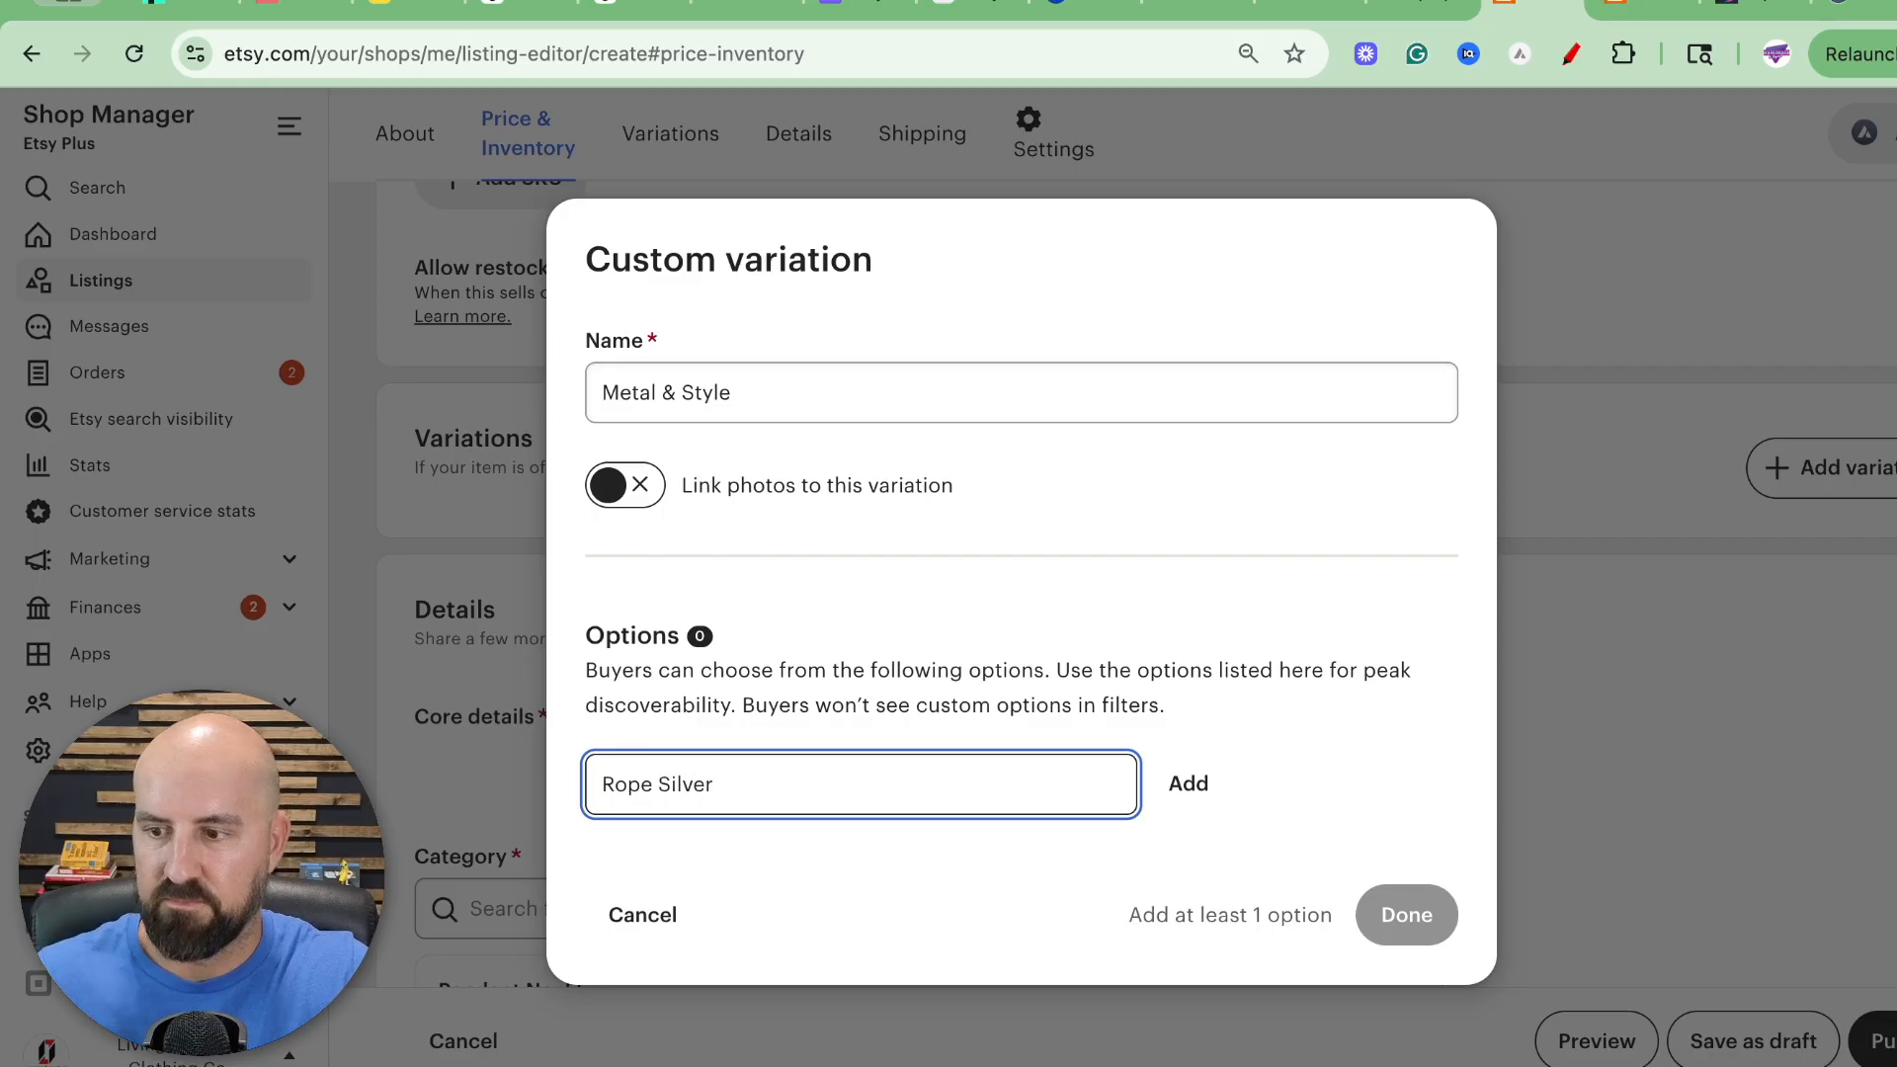
pyautogui.moveTo(741, 790); pyautogui.dragTo(530, 779)
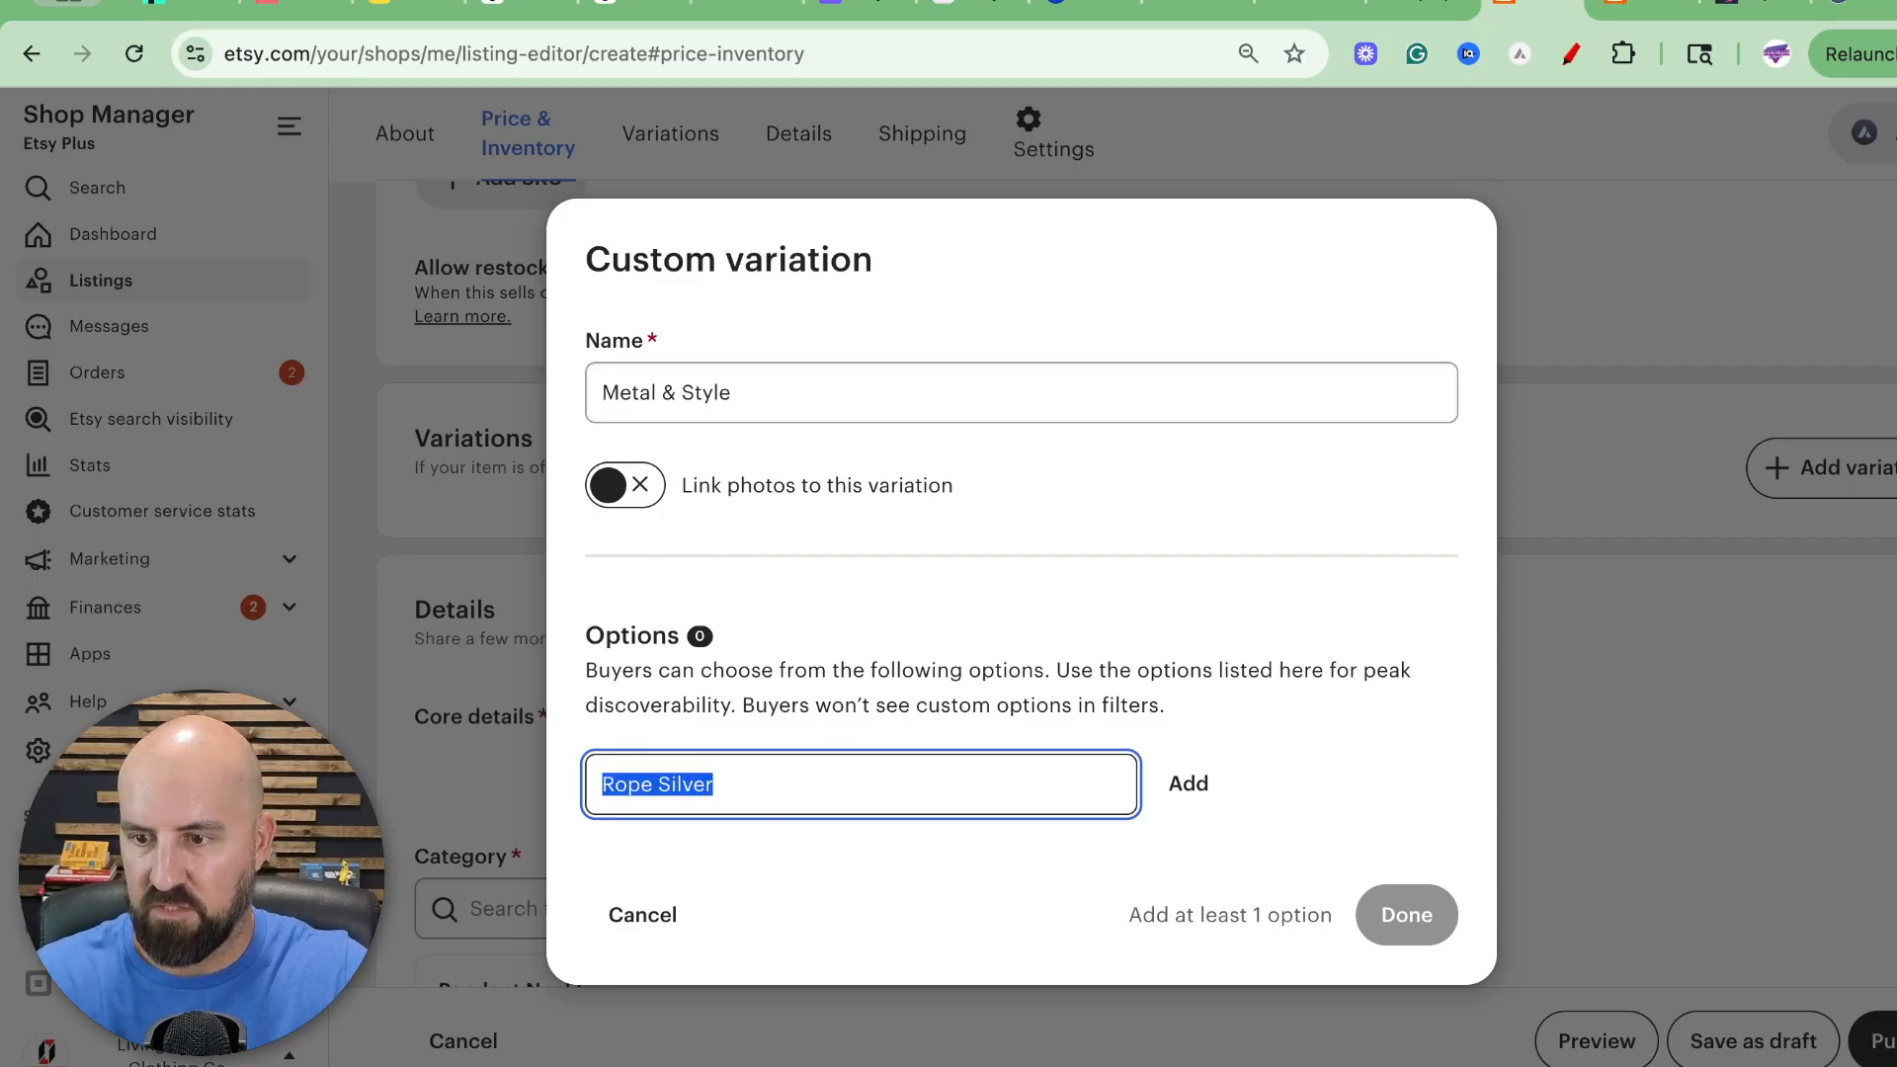
pyautogui.write('Siler')
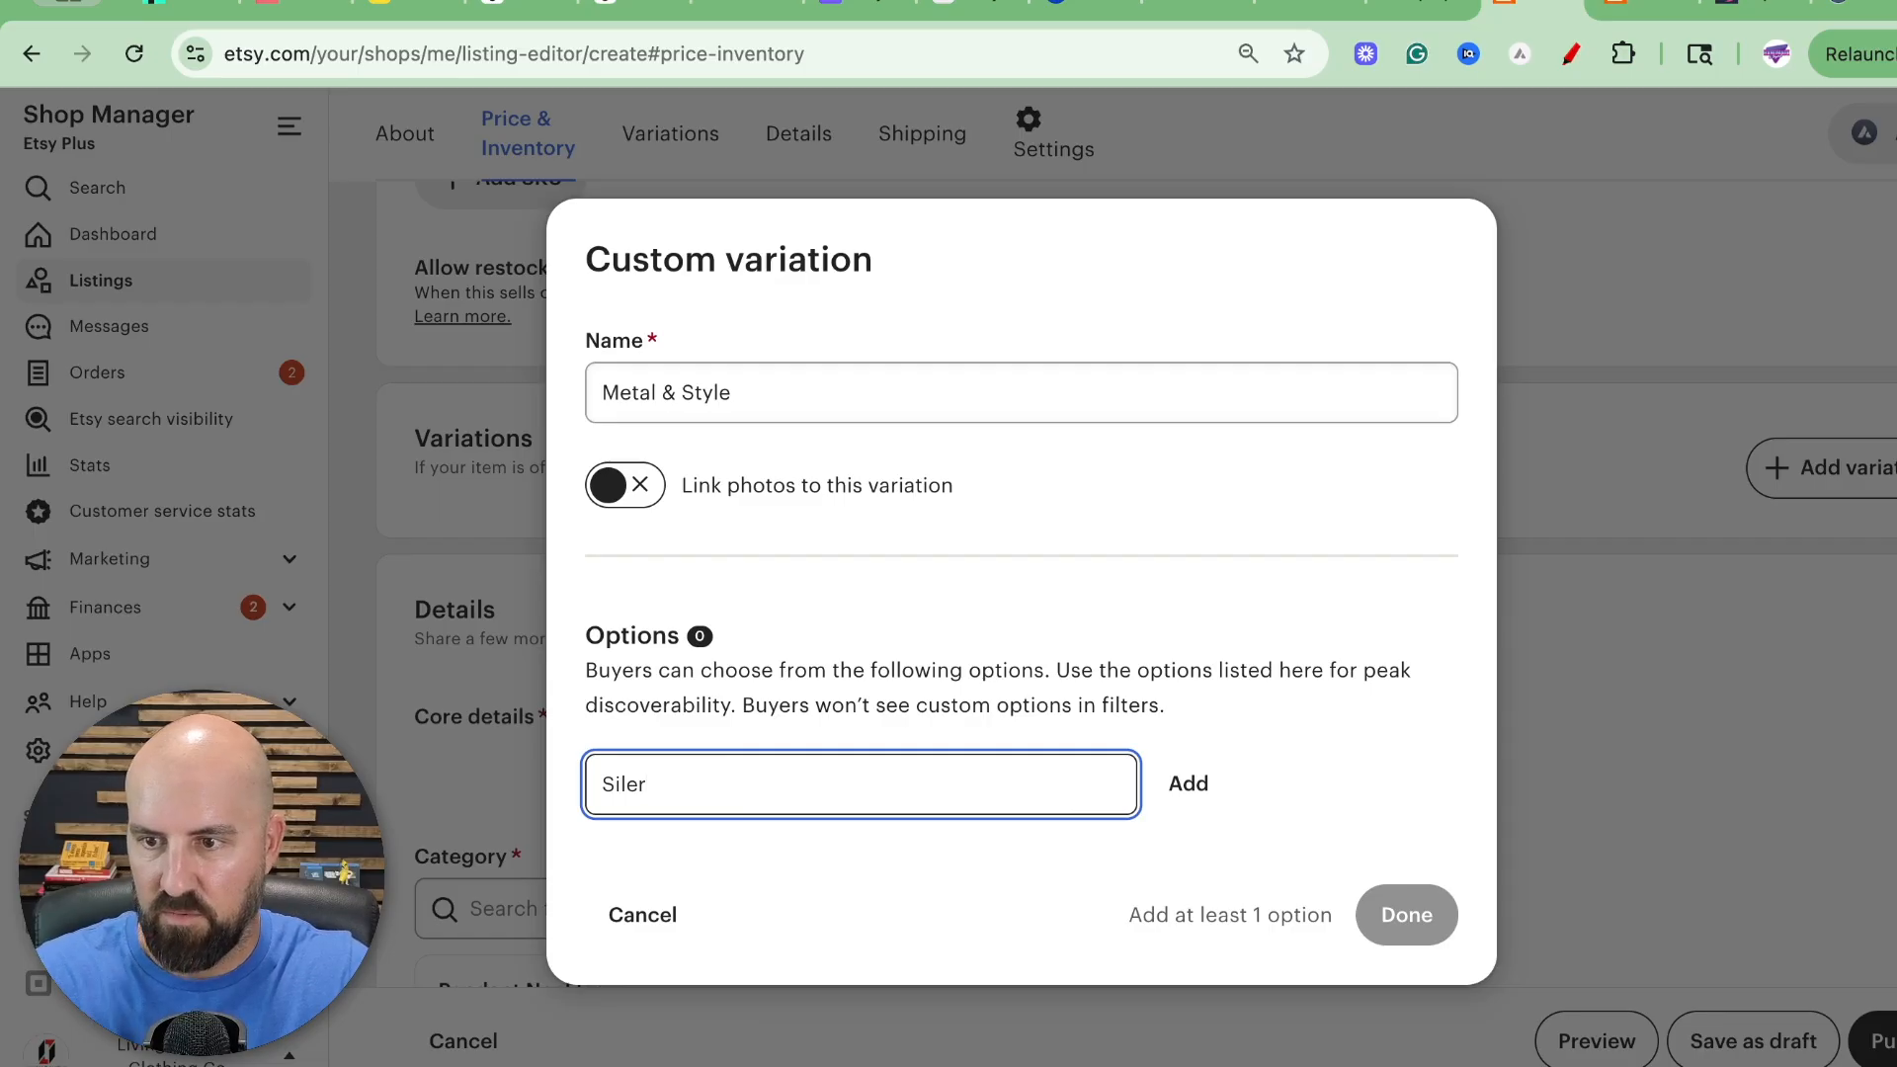
pyautogui.press('BackSpace')
pyautogui.press('BackSpace')
pyautogui.write('ver ')
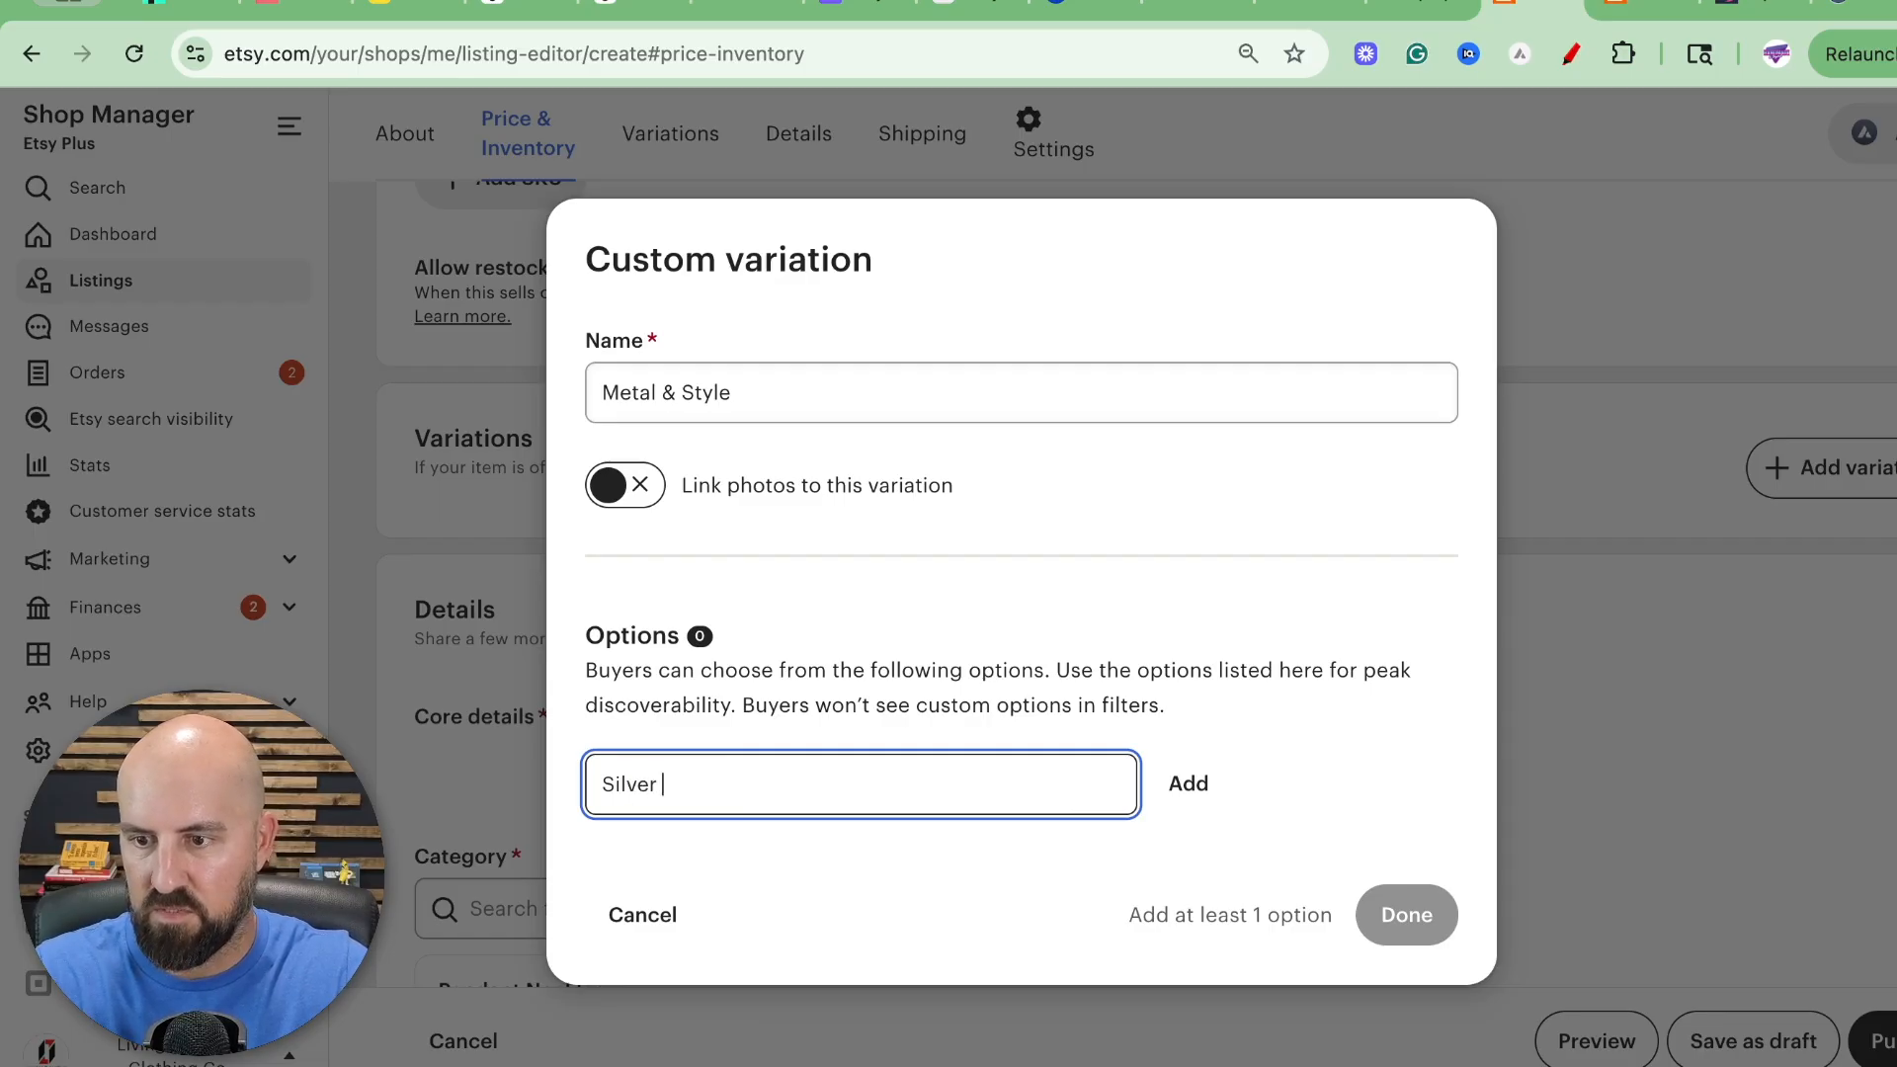
pyautogui.write('Rop')
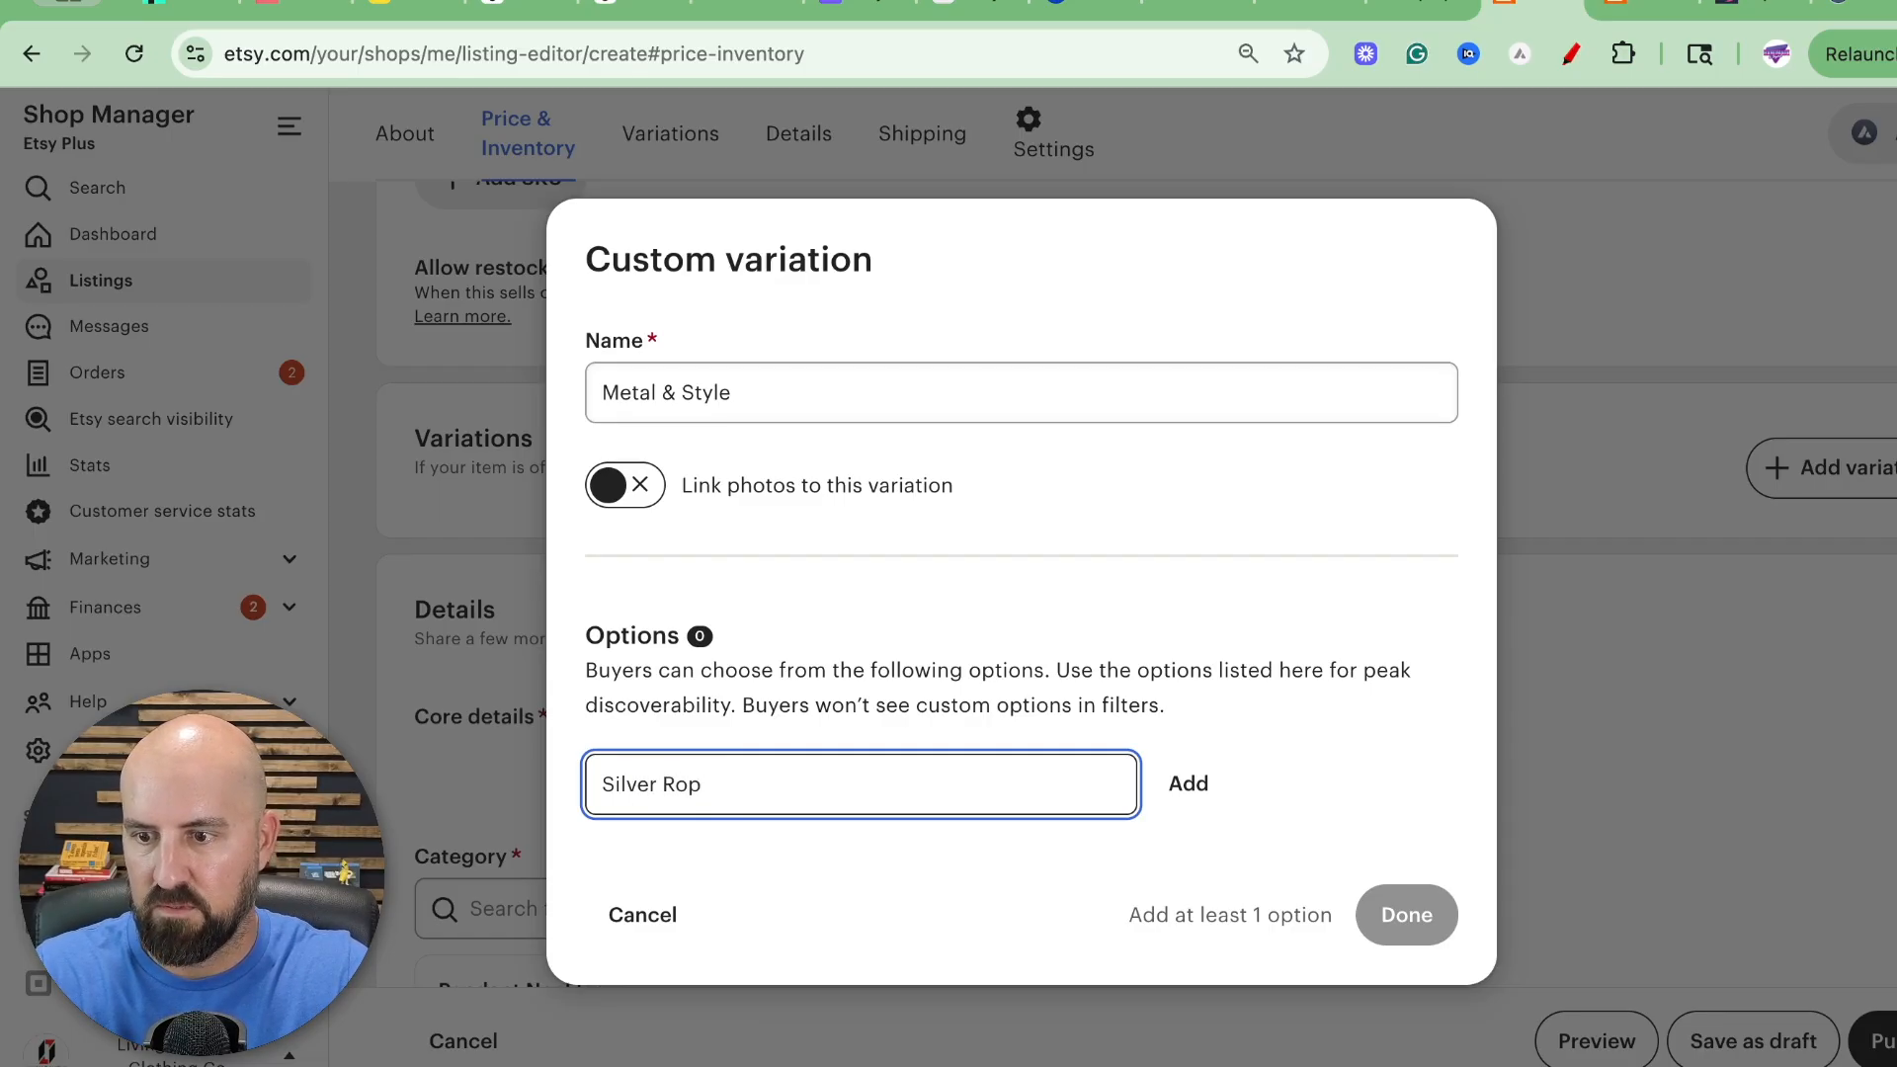
pyautogui.write('e')
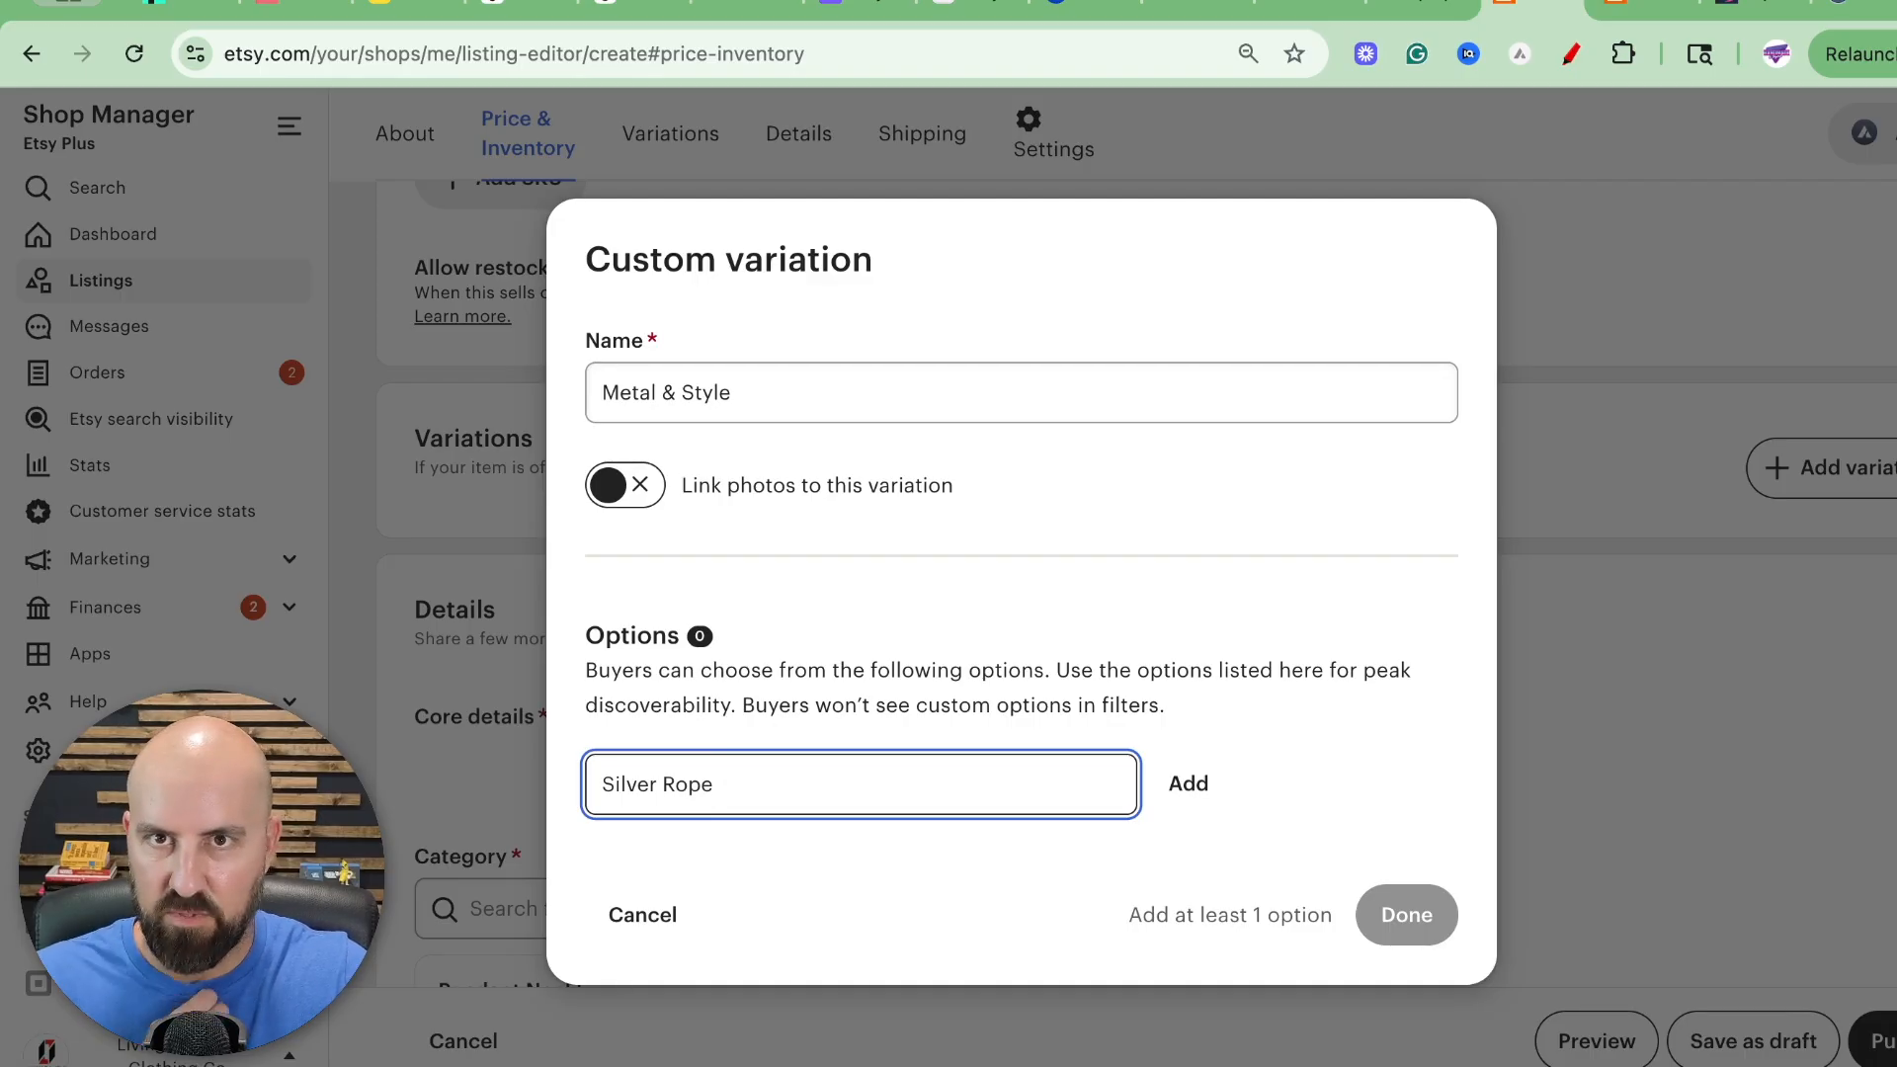
pyautogui.click(1189, 783)
# Add Silver Box as another option of the Metal & Style variation.
pyautogui.click(930, 733)
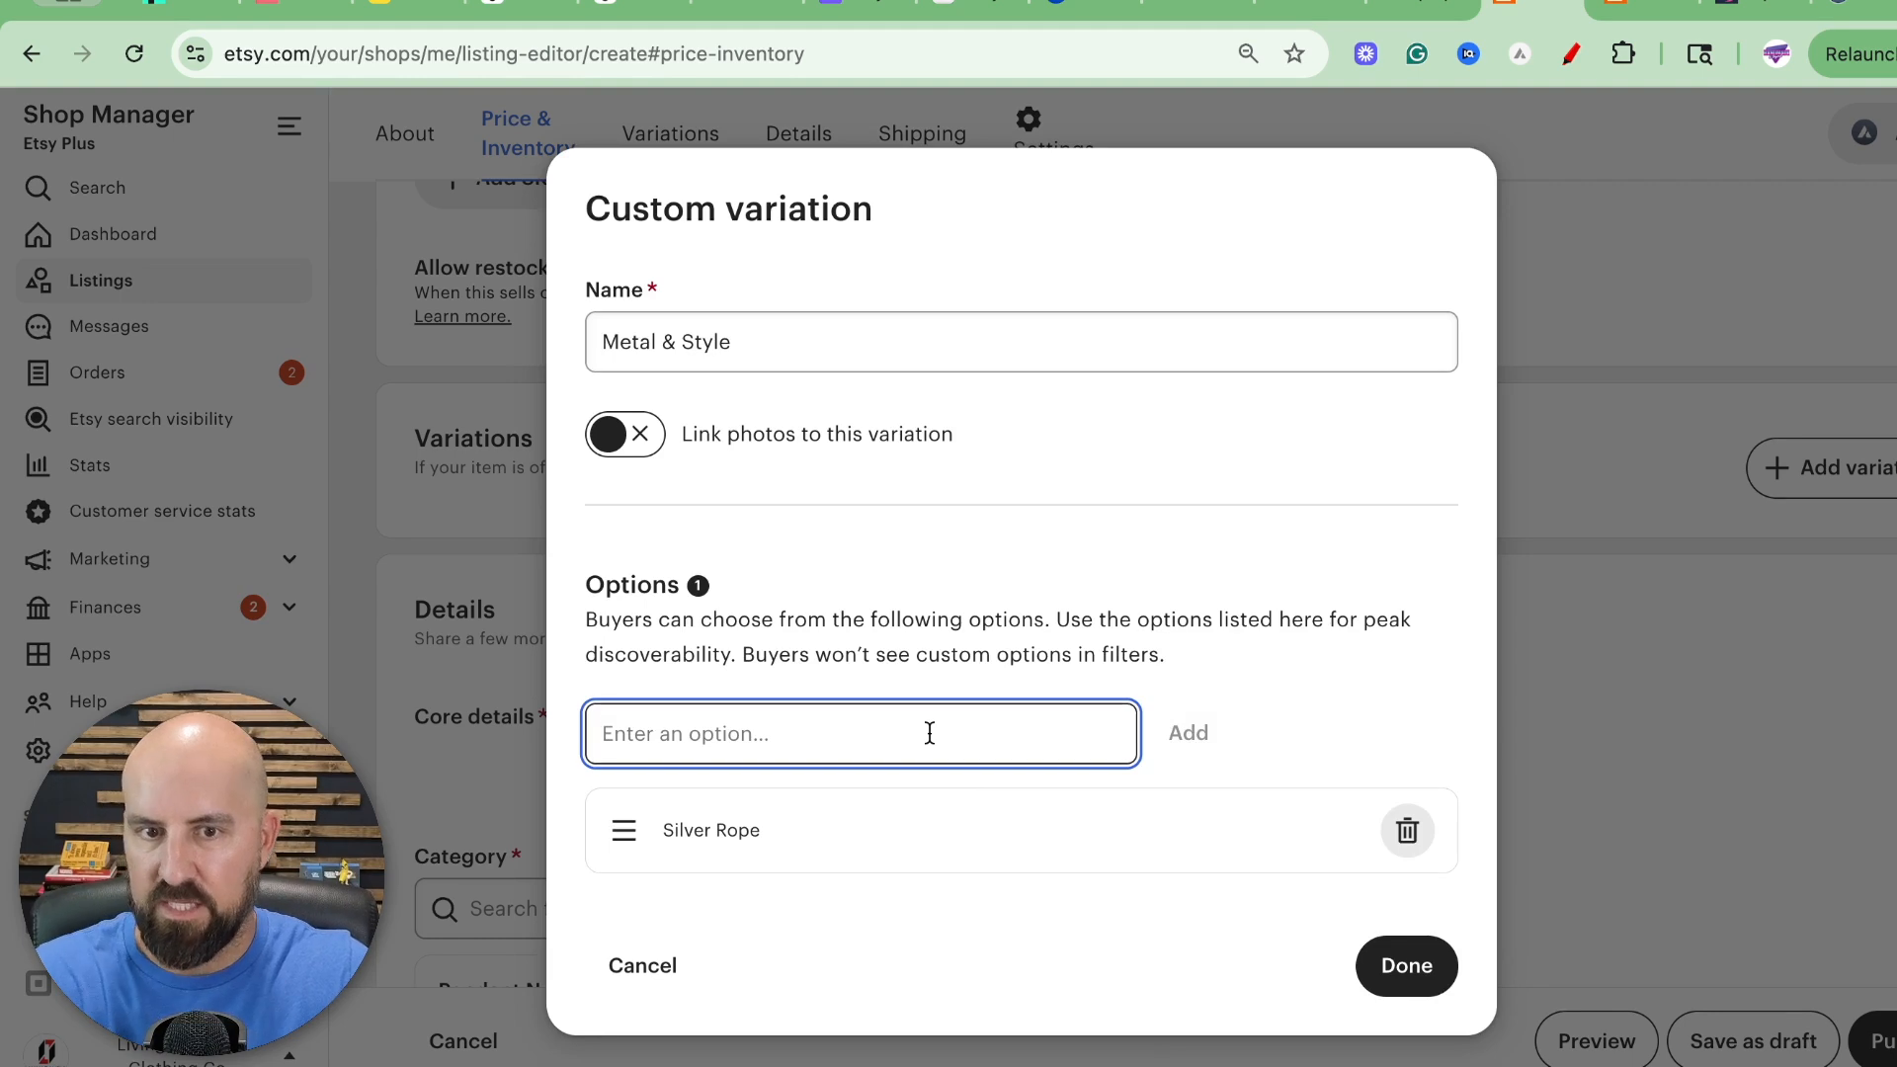
pyautogui.write('Sil')
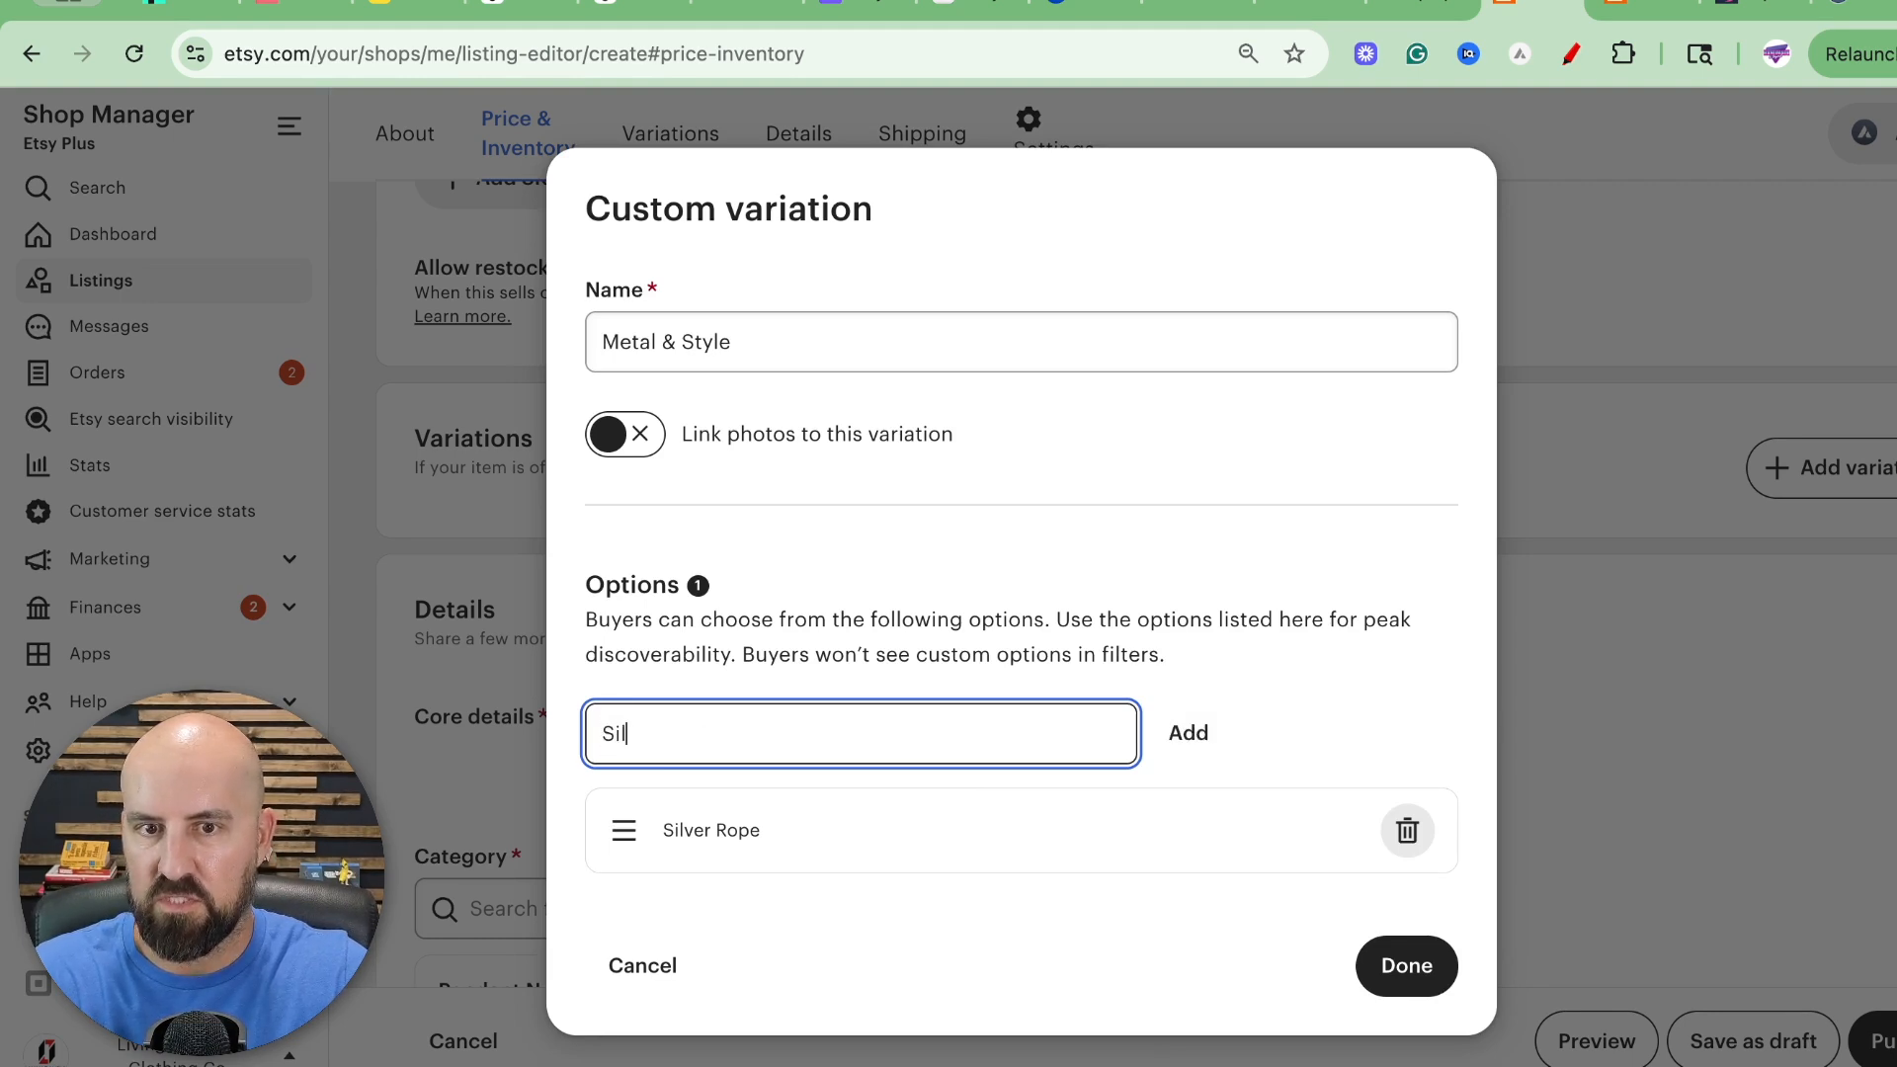
pyautogui.write('ver Box')
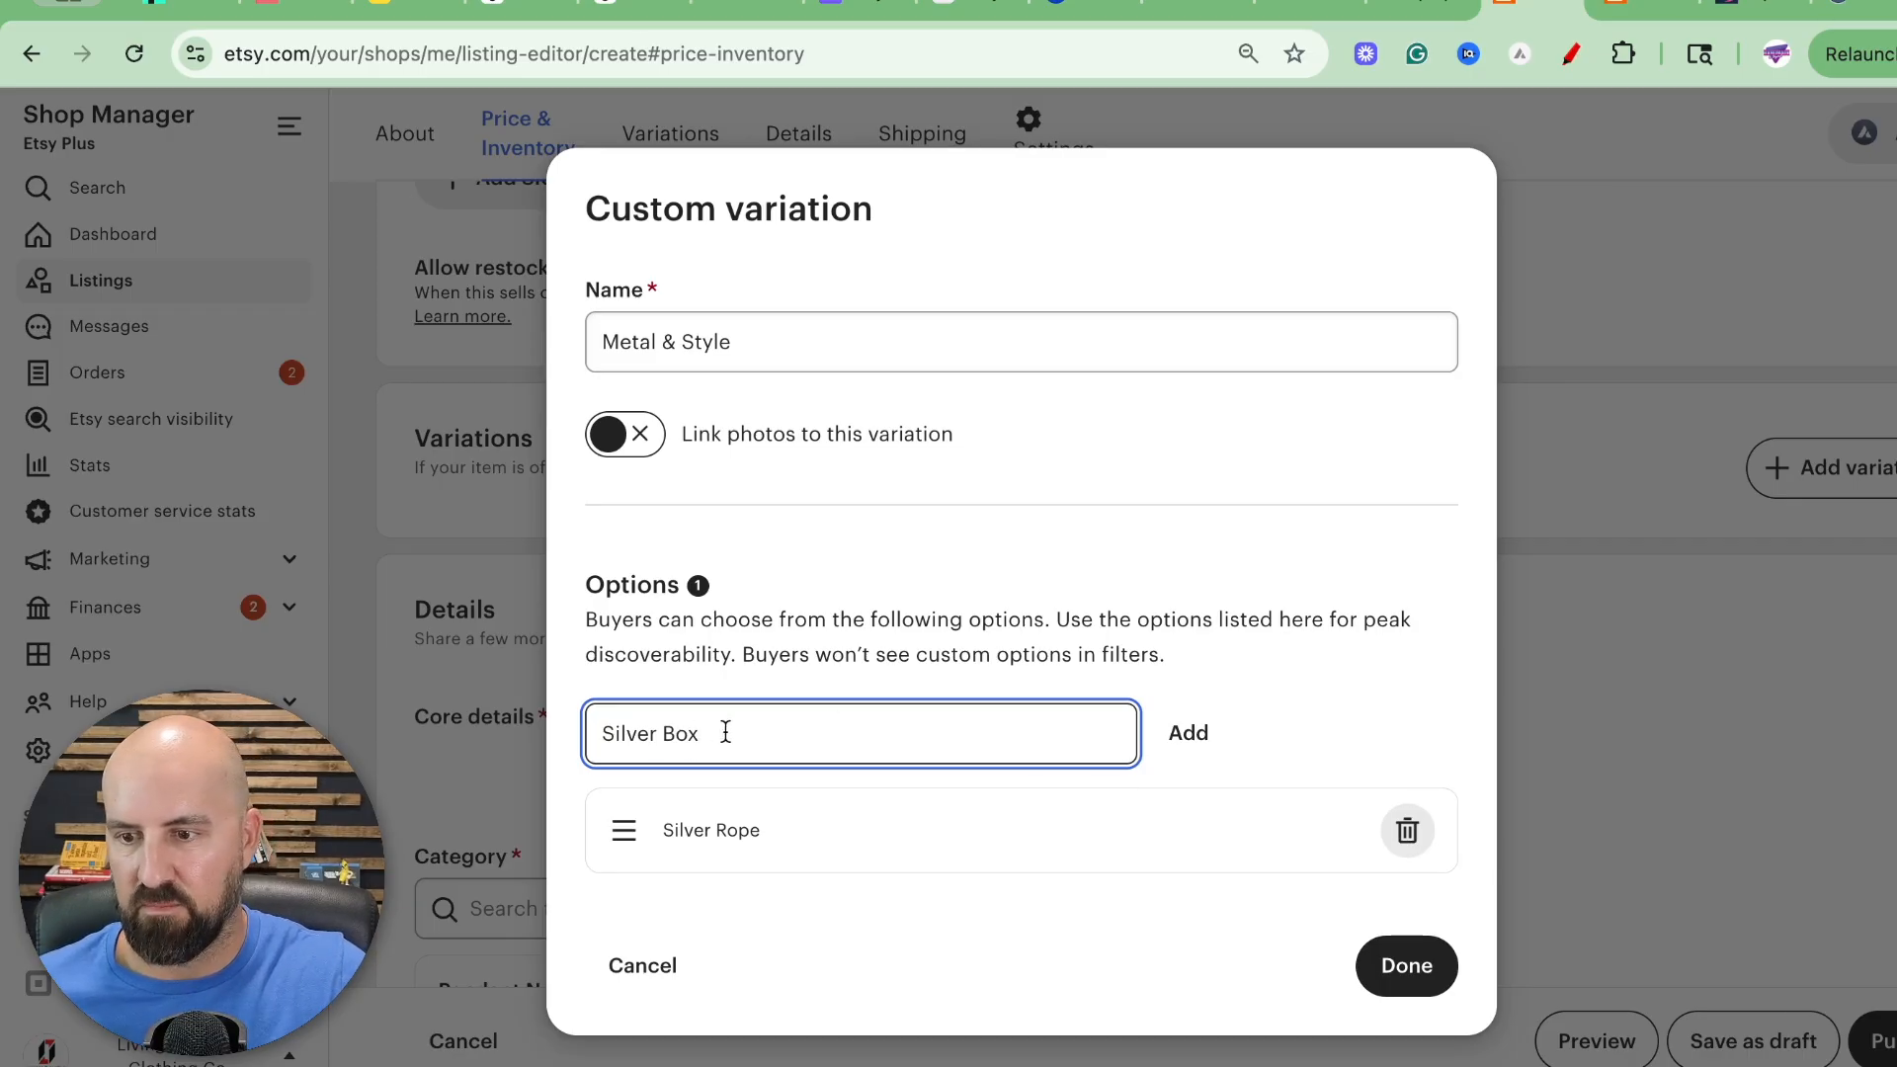
pyautogui.click(1397, 974)
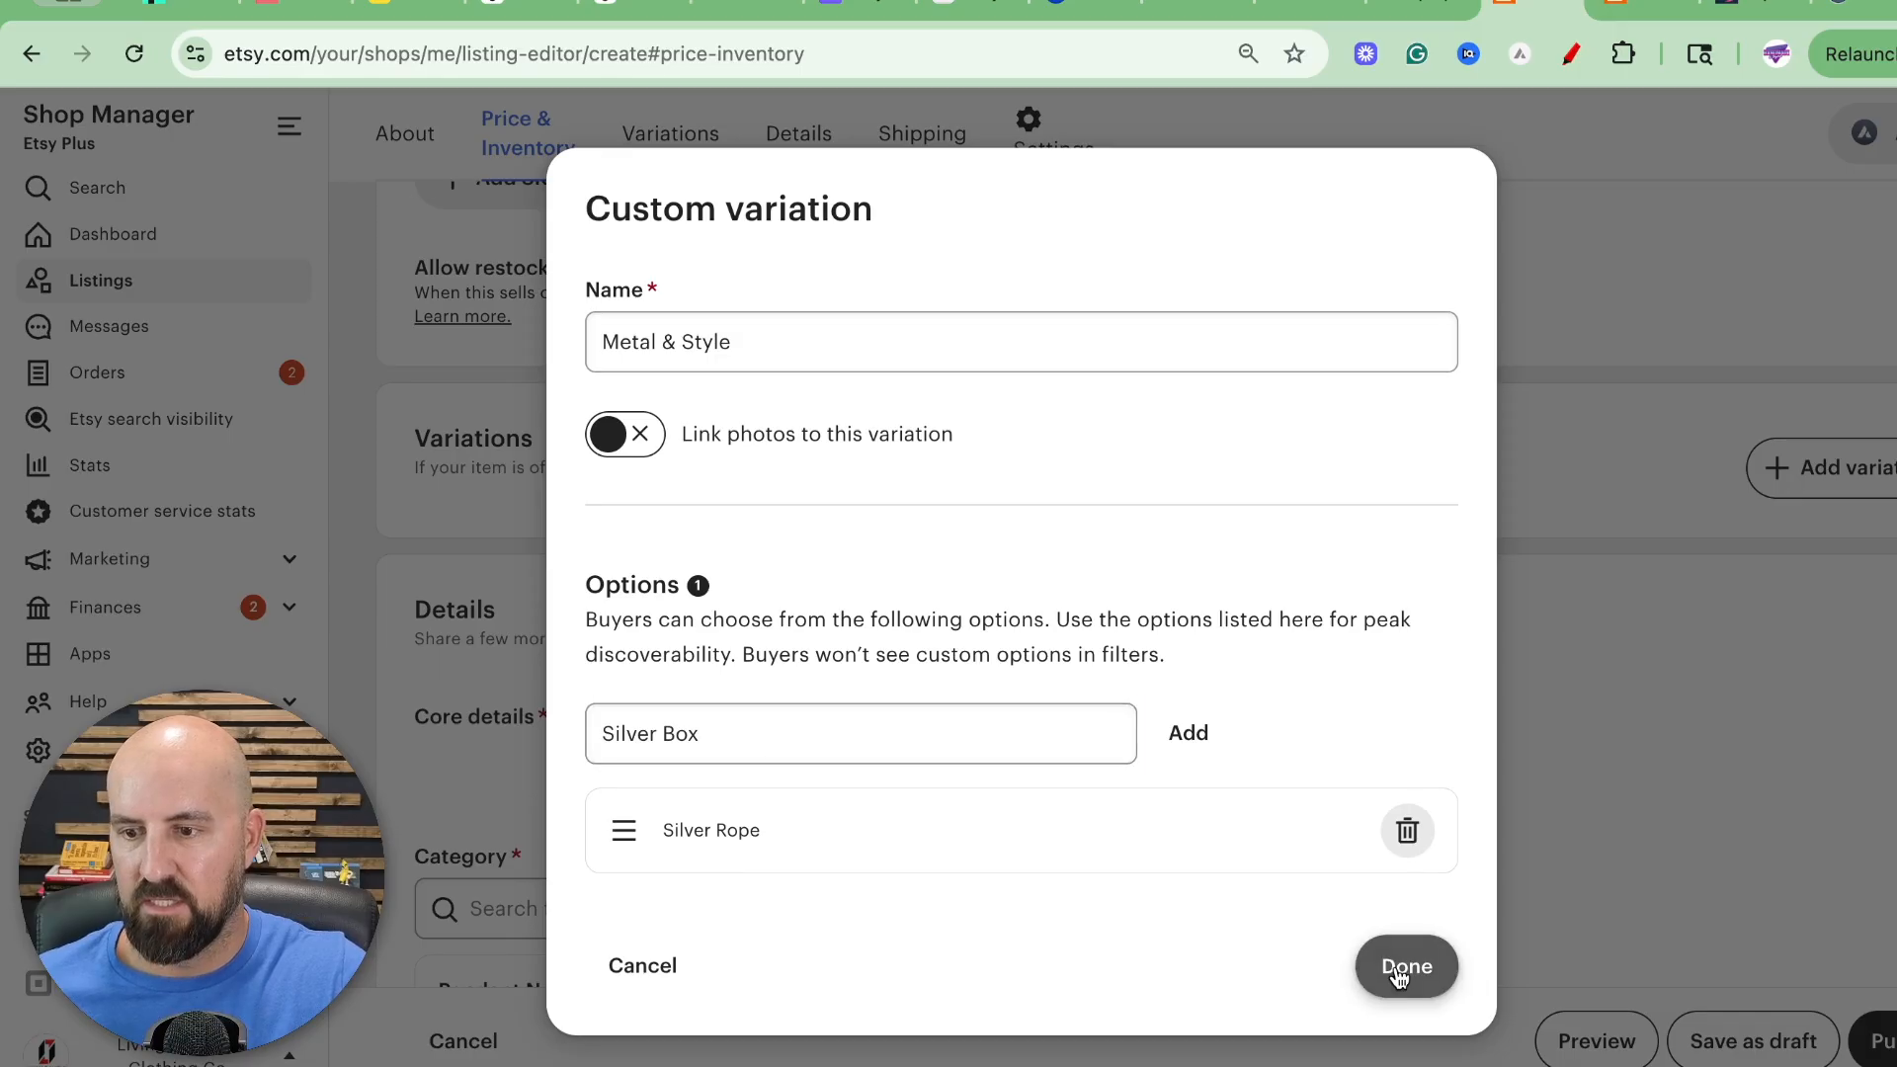
pyautogui.click(1182, 734)
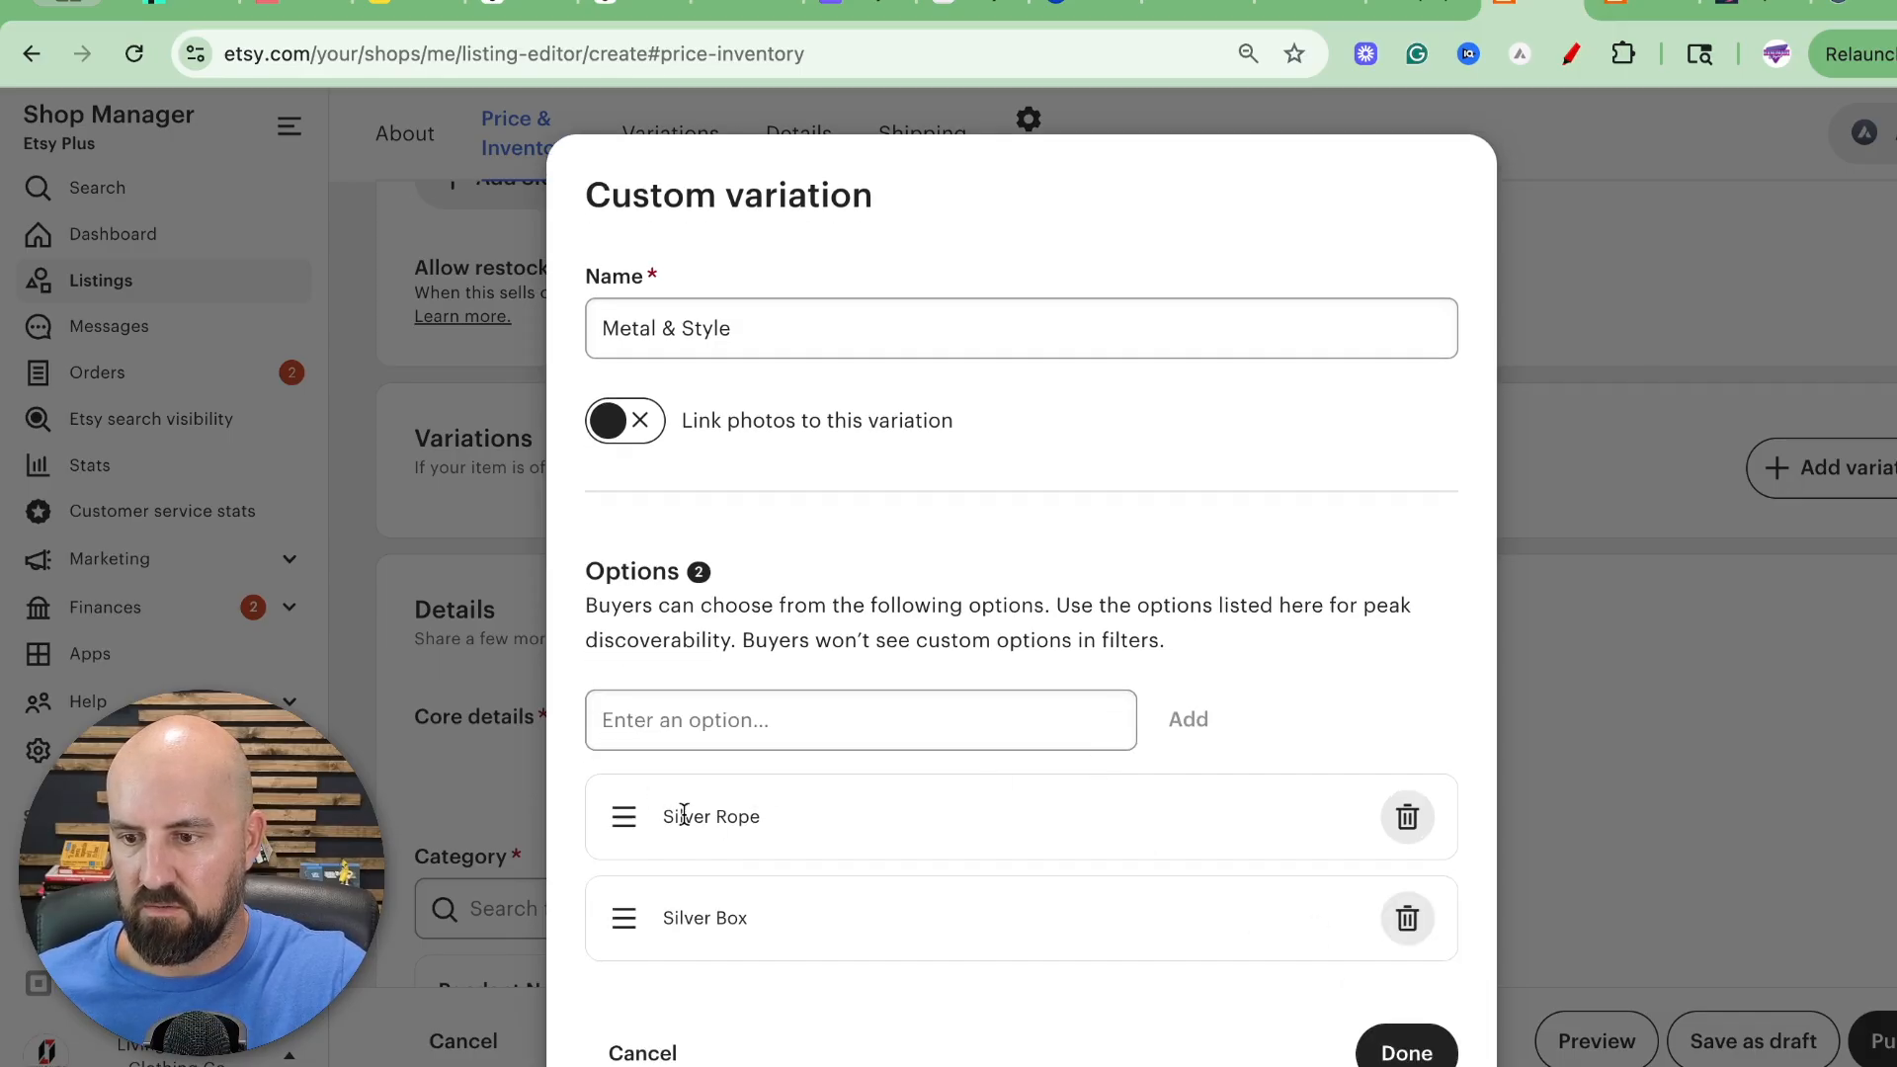
# Add the options Gold Rope and Gold Box to the Metal & Style variation, and finish it.
pyautogui.click(695, 732)
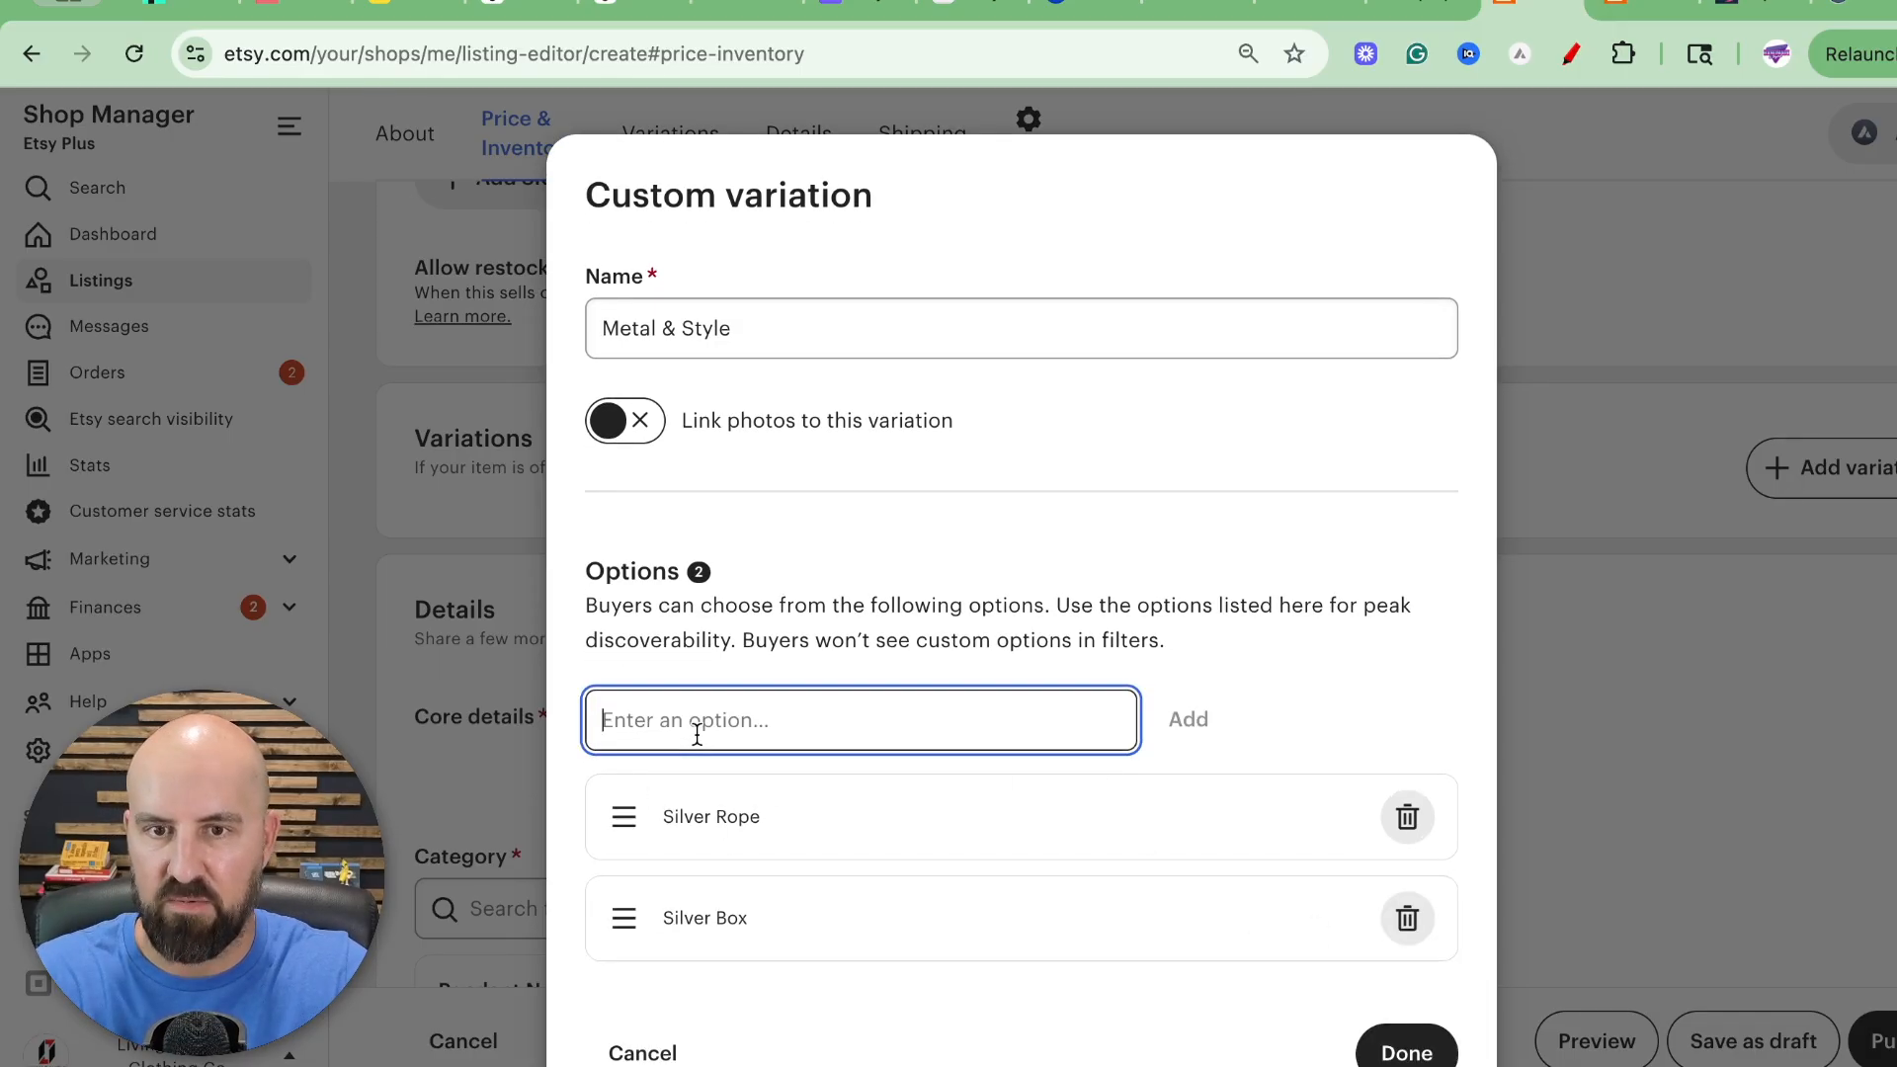
pyautogui.write('Gold R')
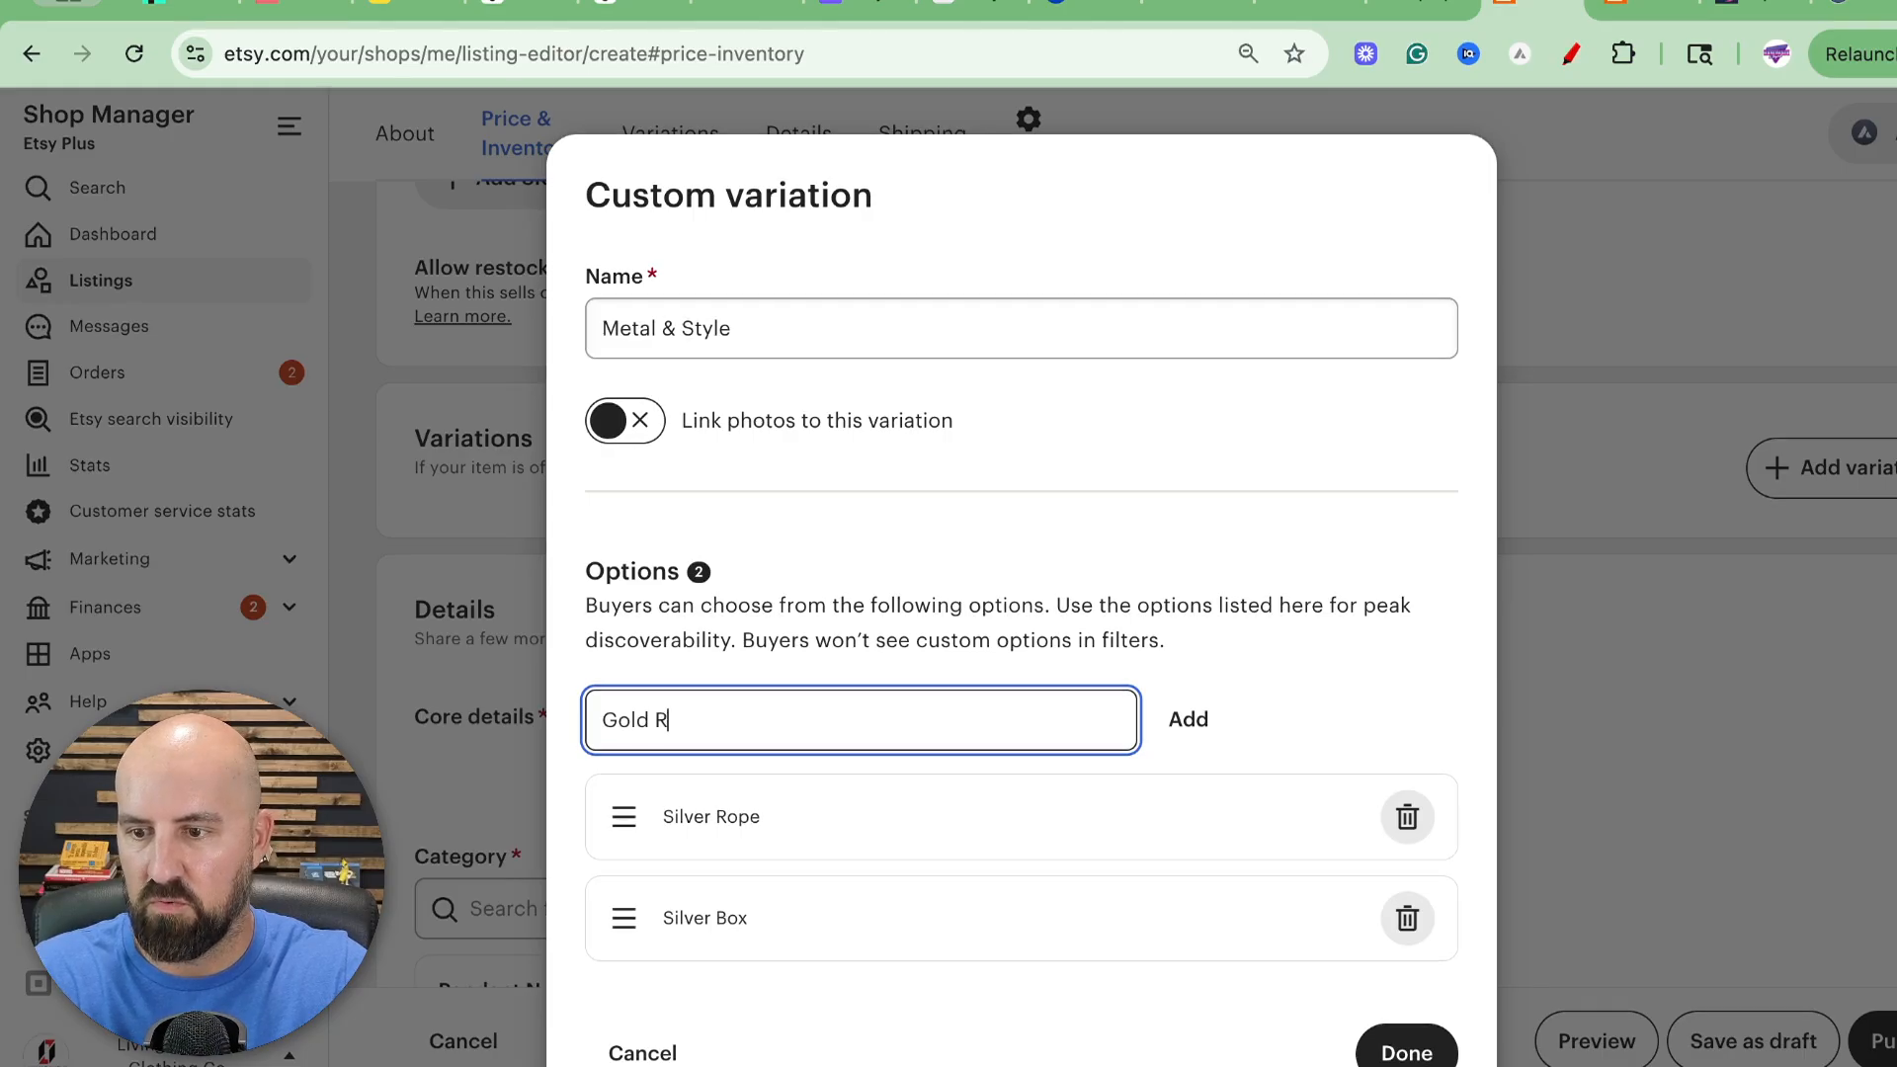
pyautogui.write('ope')
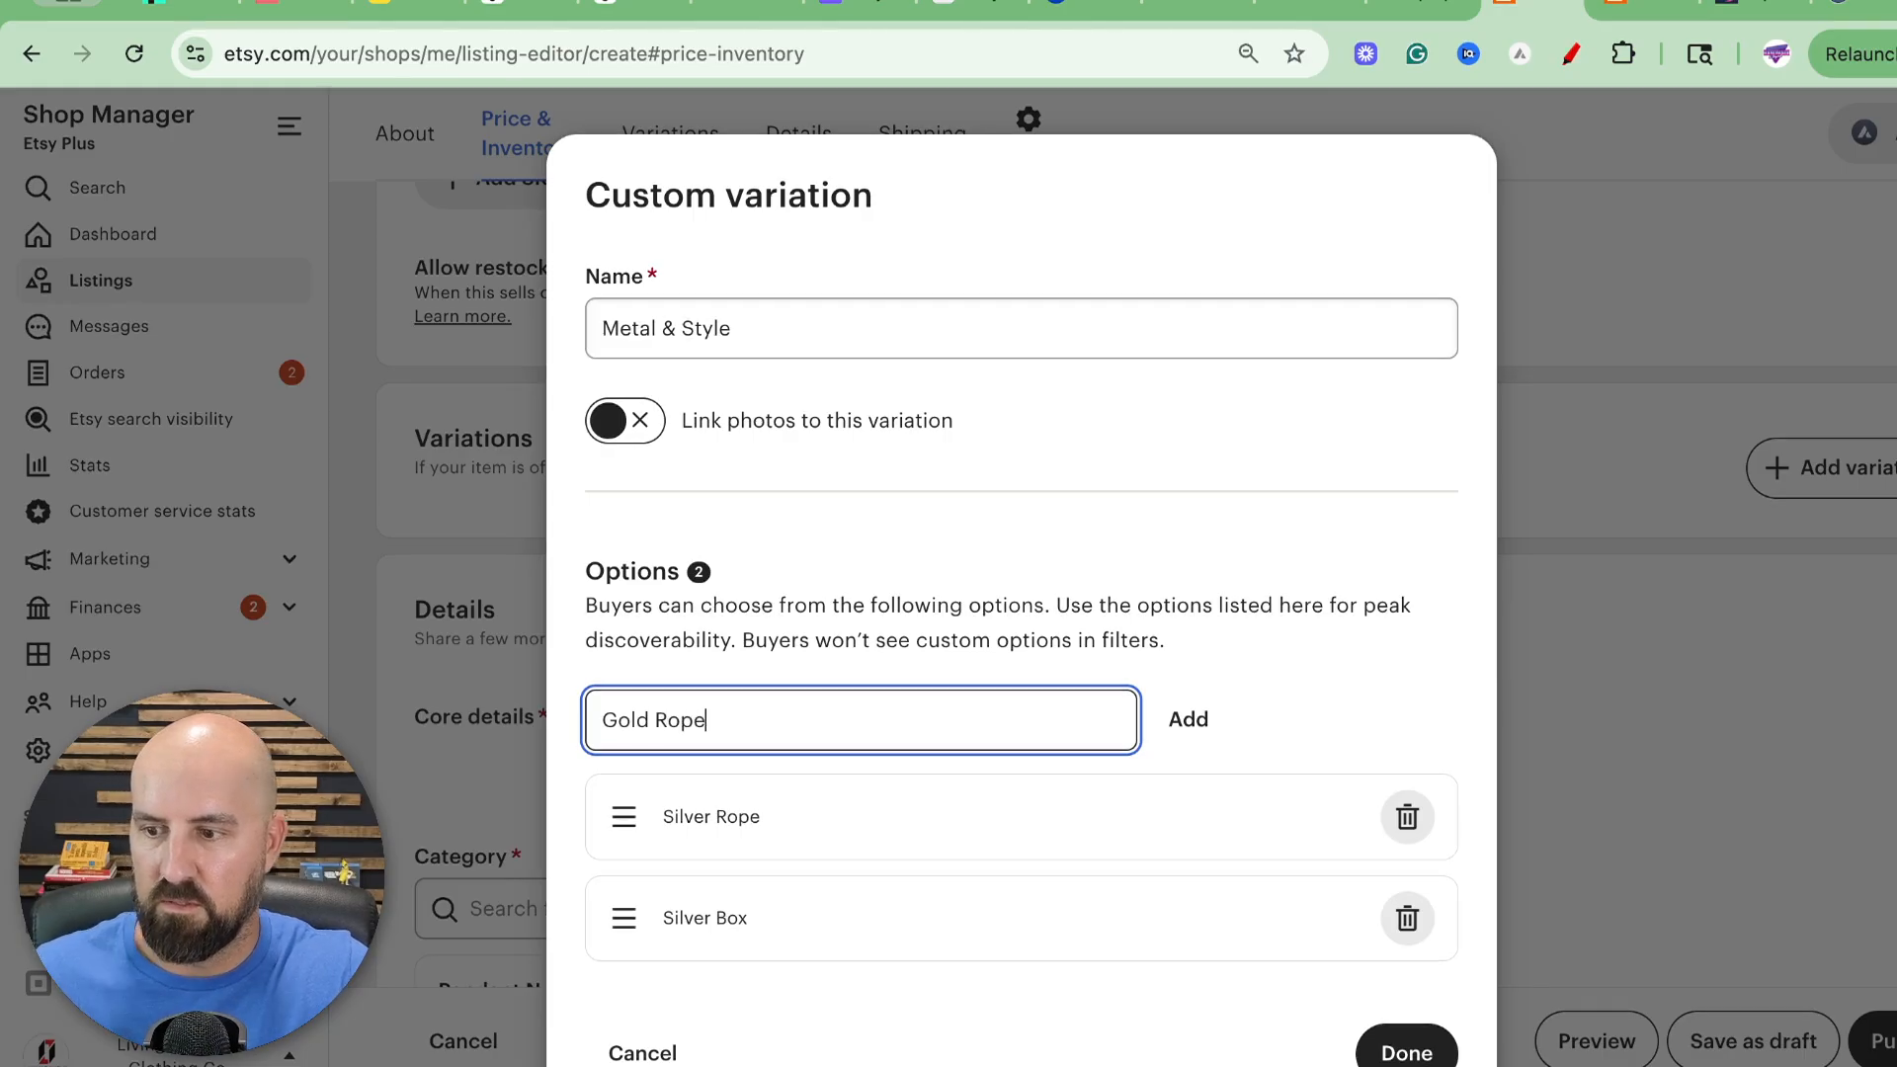
pyautogui.click(1191, 717)
pyautogui.click(788, 700)
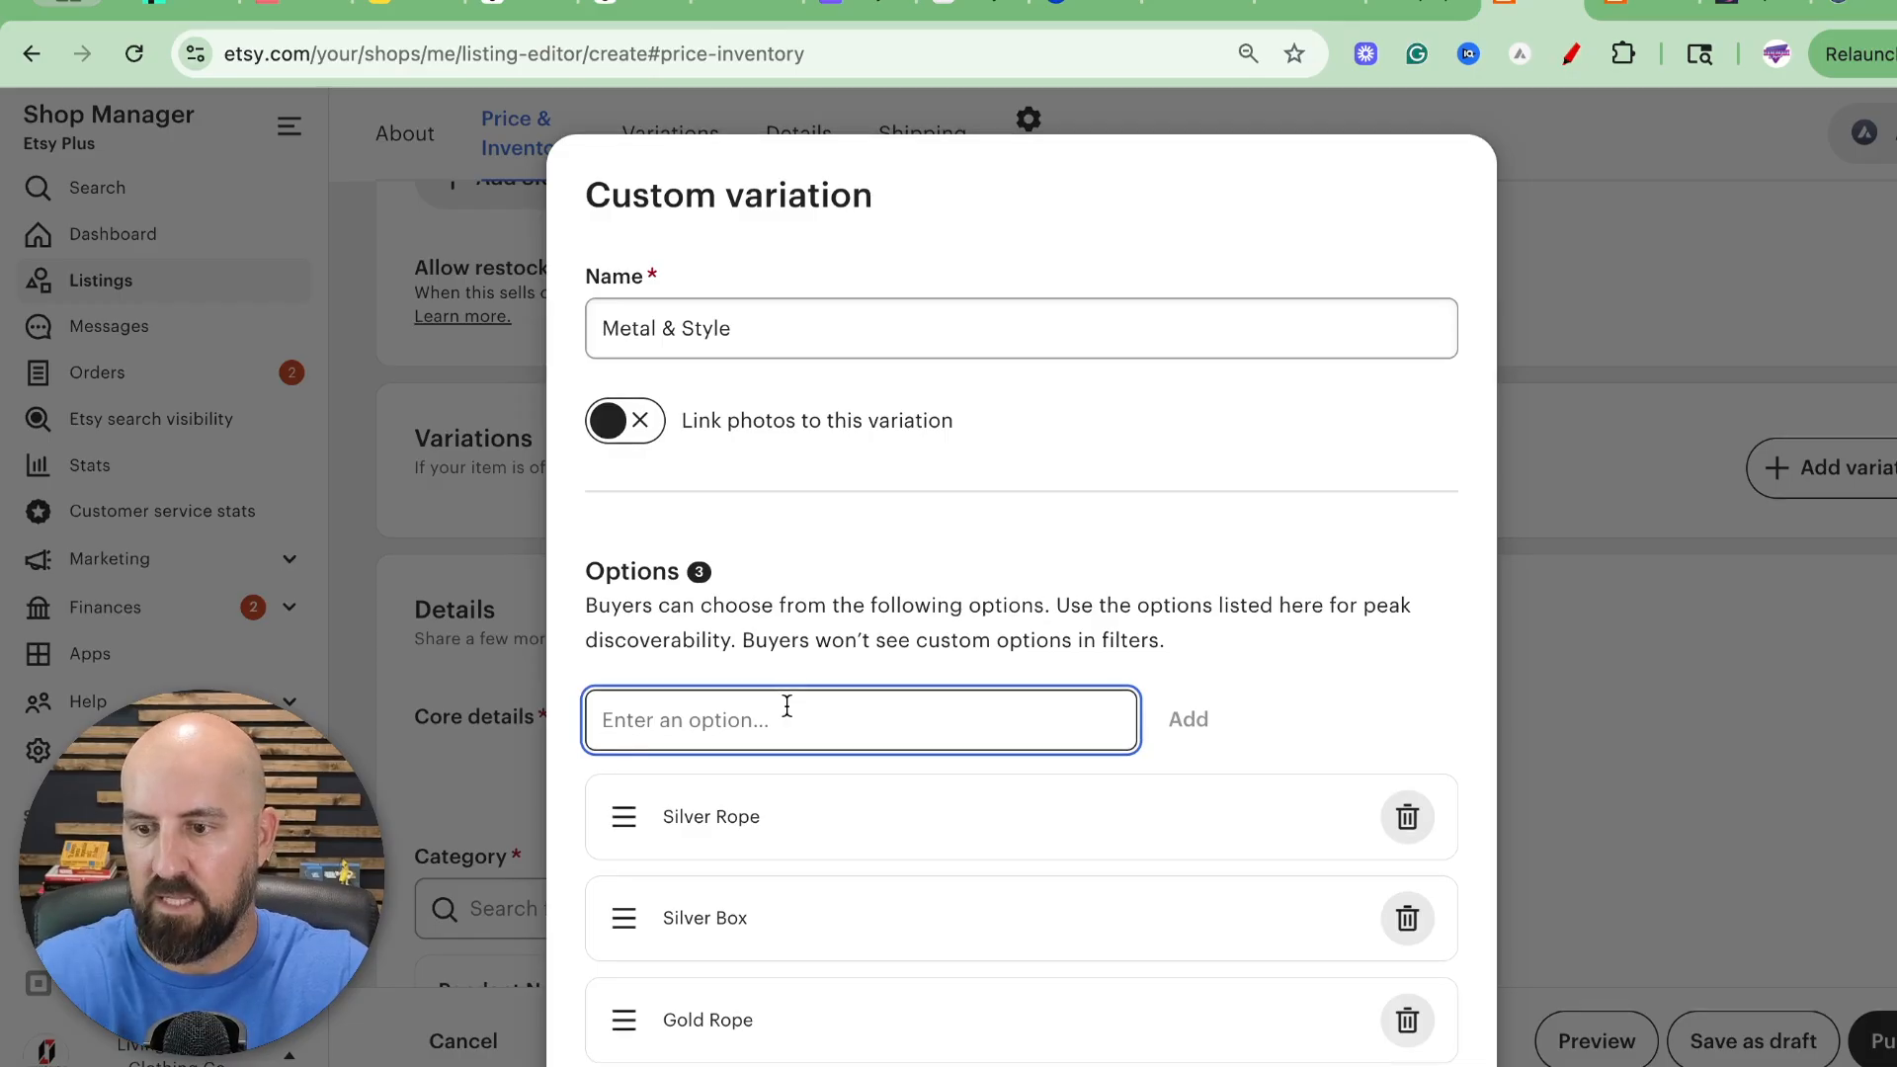
pyautogui.write('Gold Box')
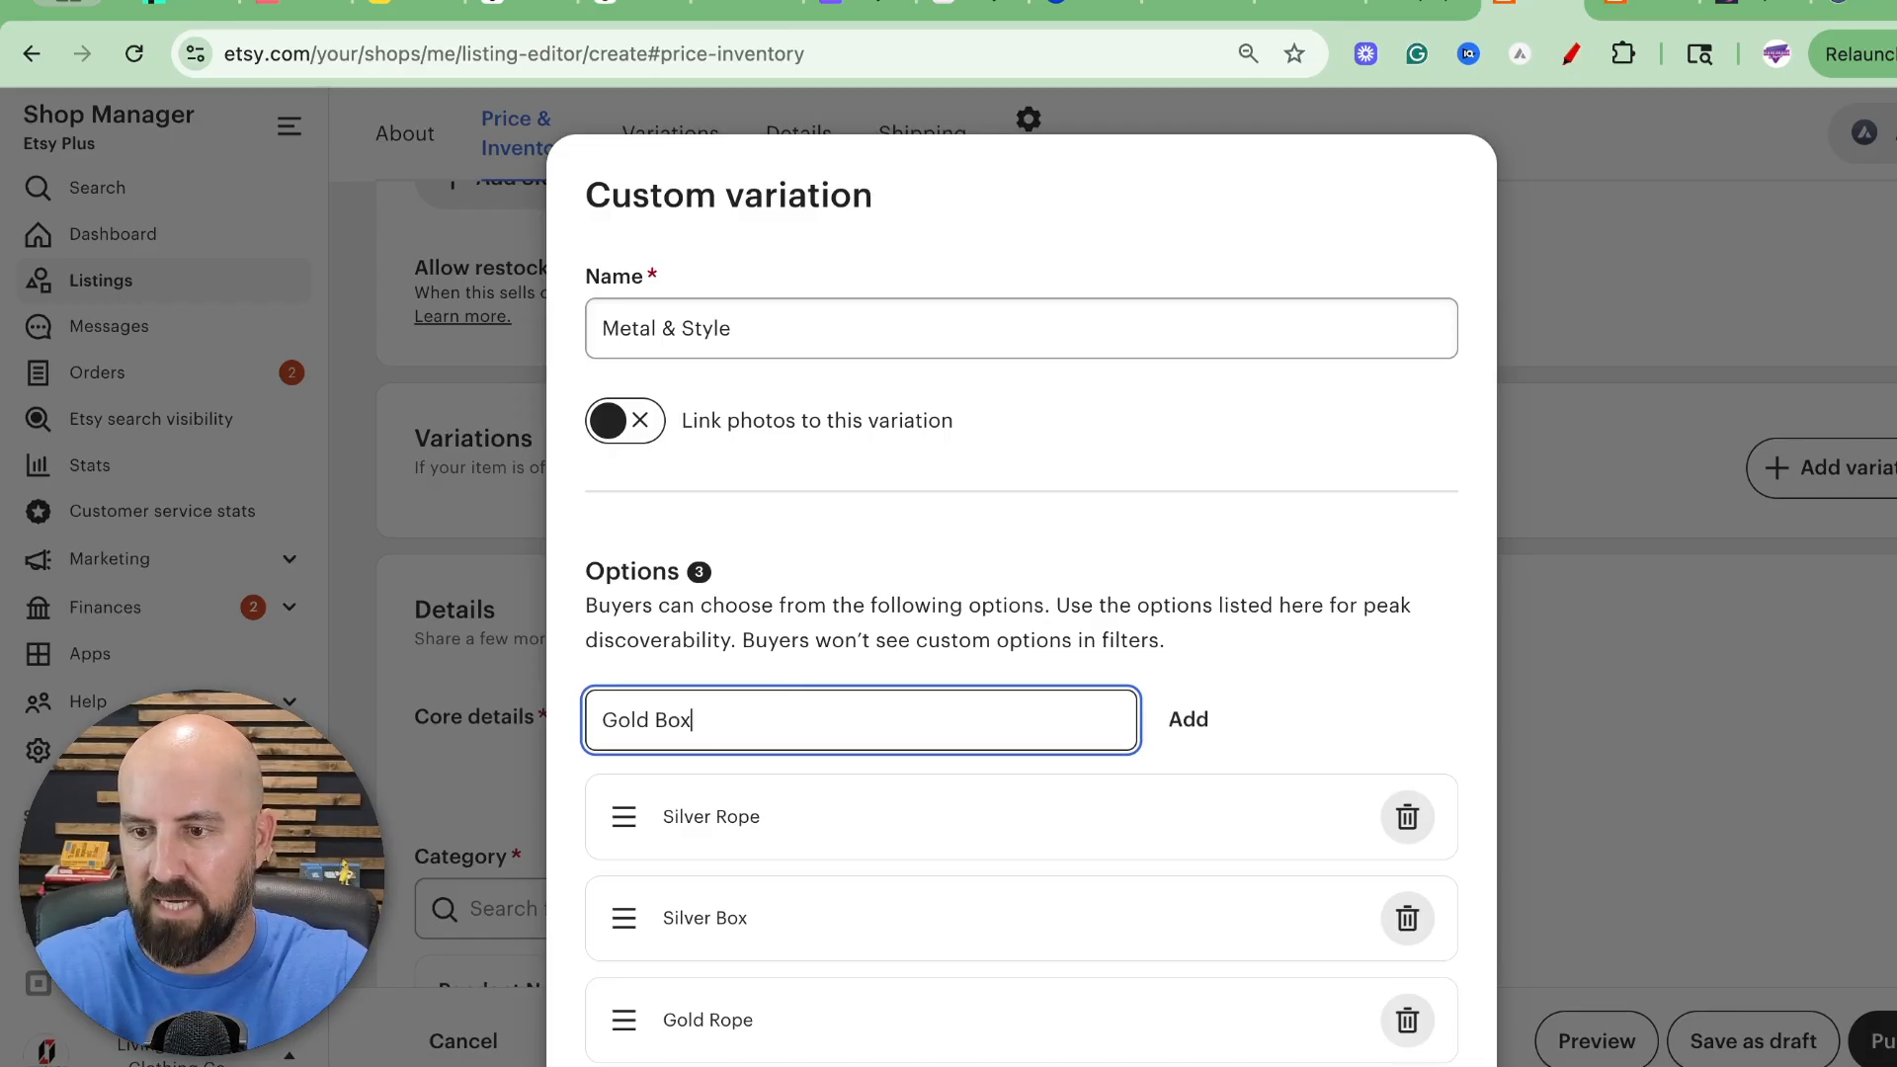
pyautogui.click(1186, 744)
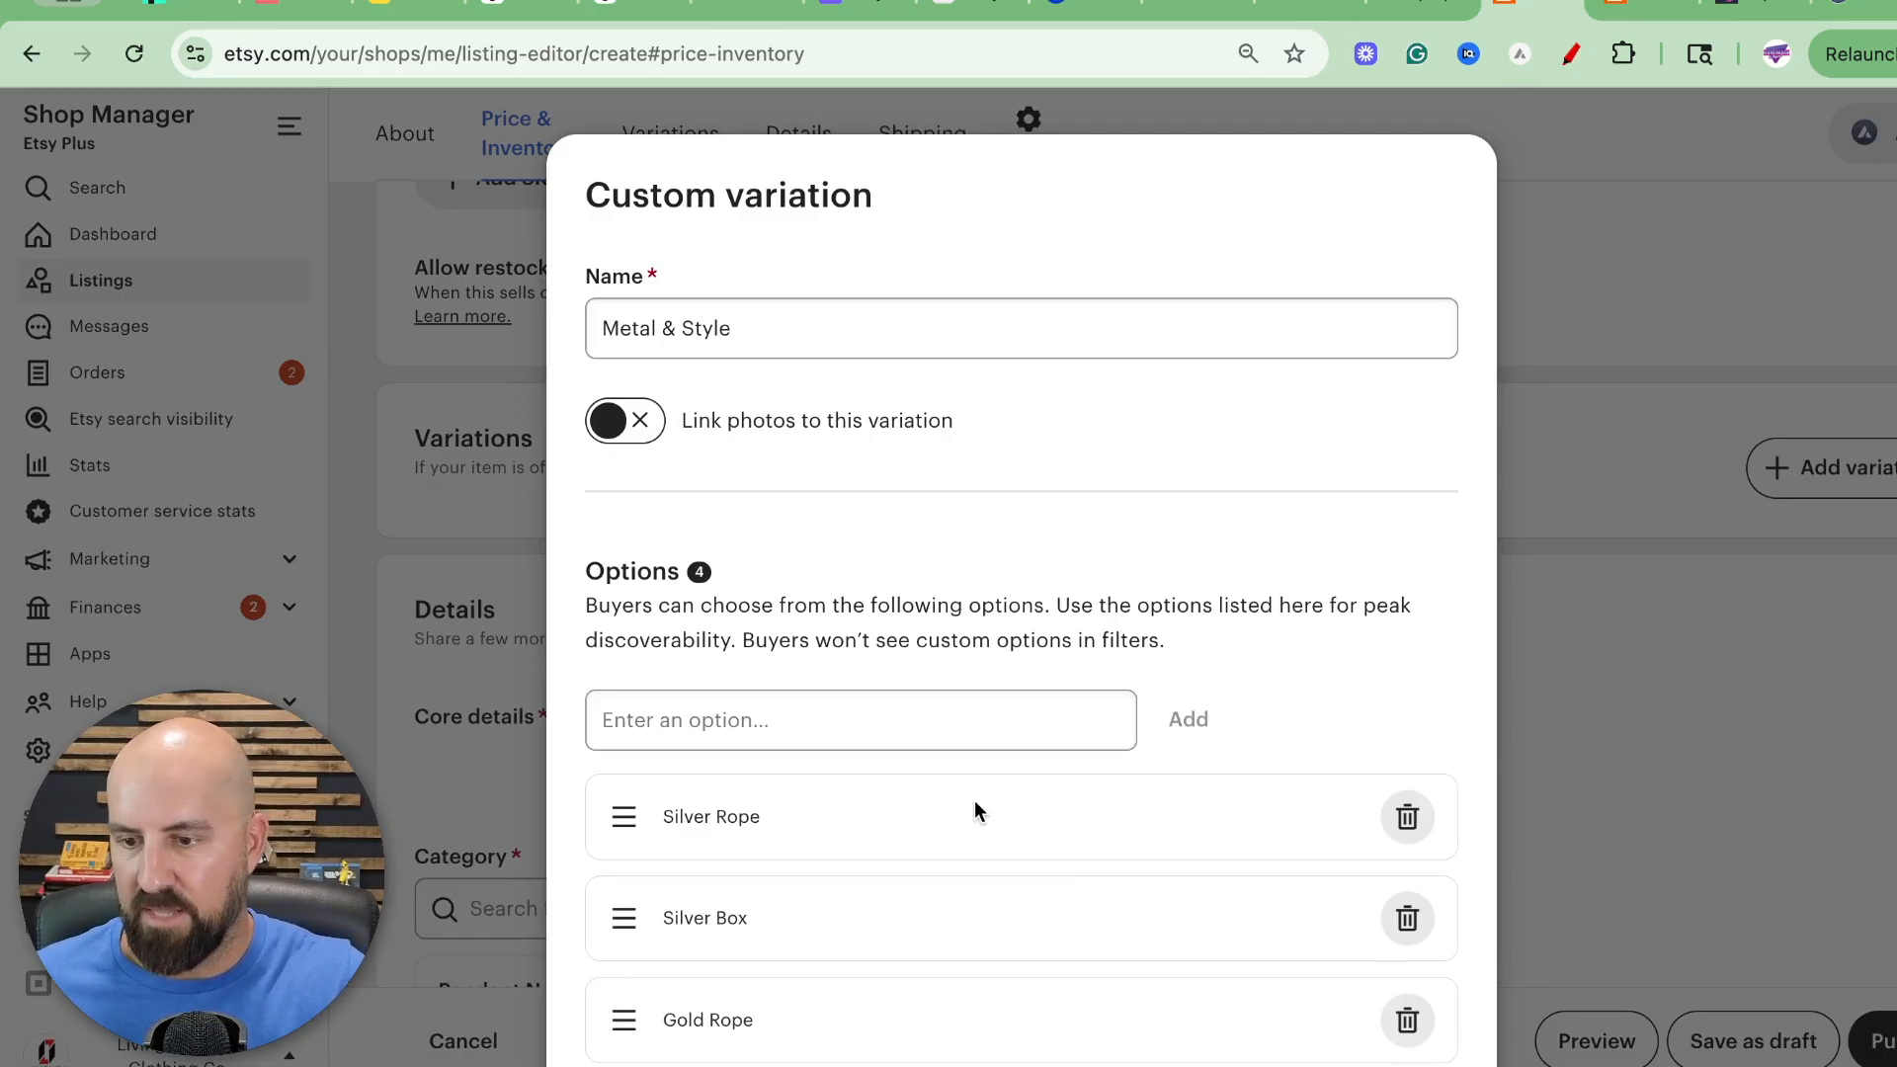
pyautogui.scroll(-3, 974, 812)
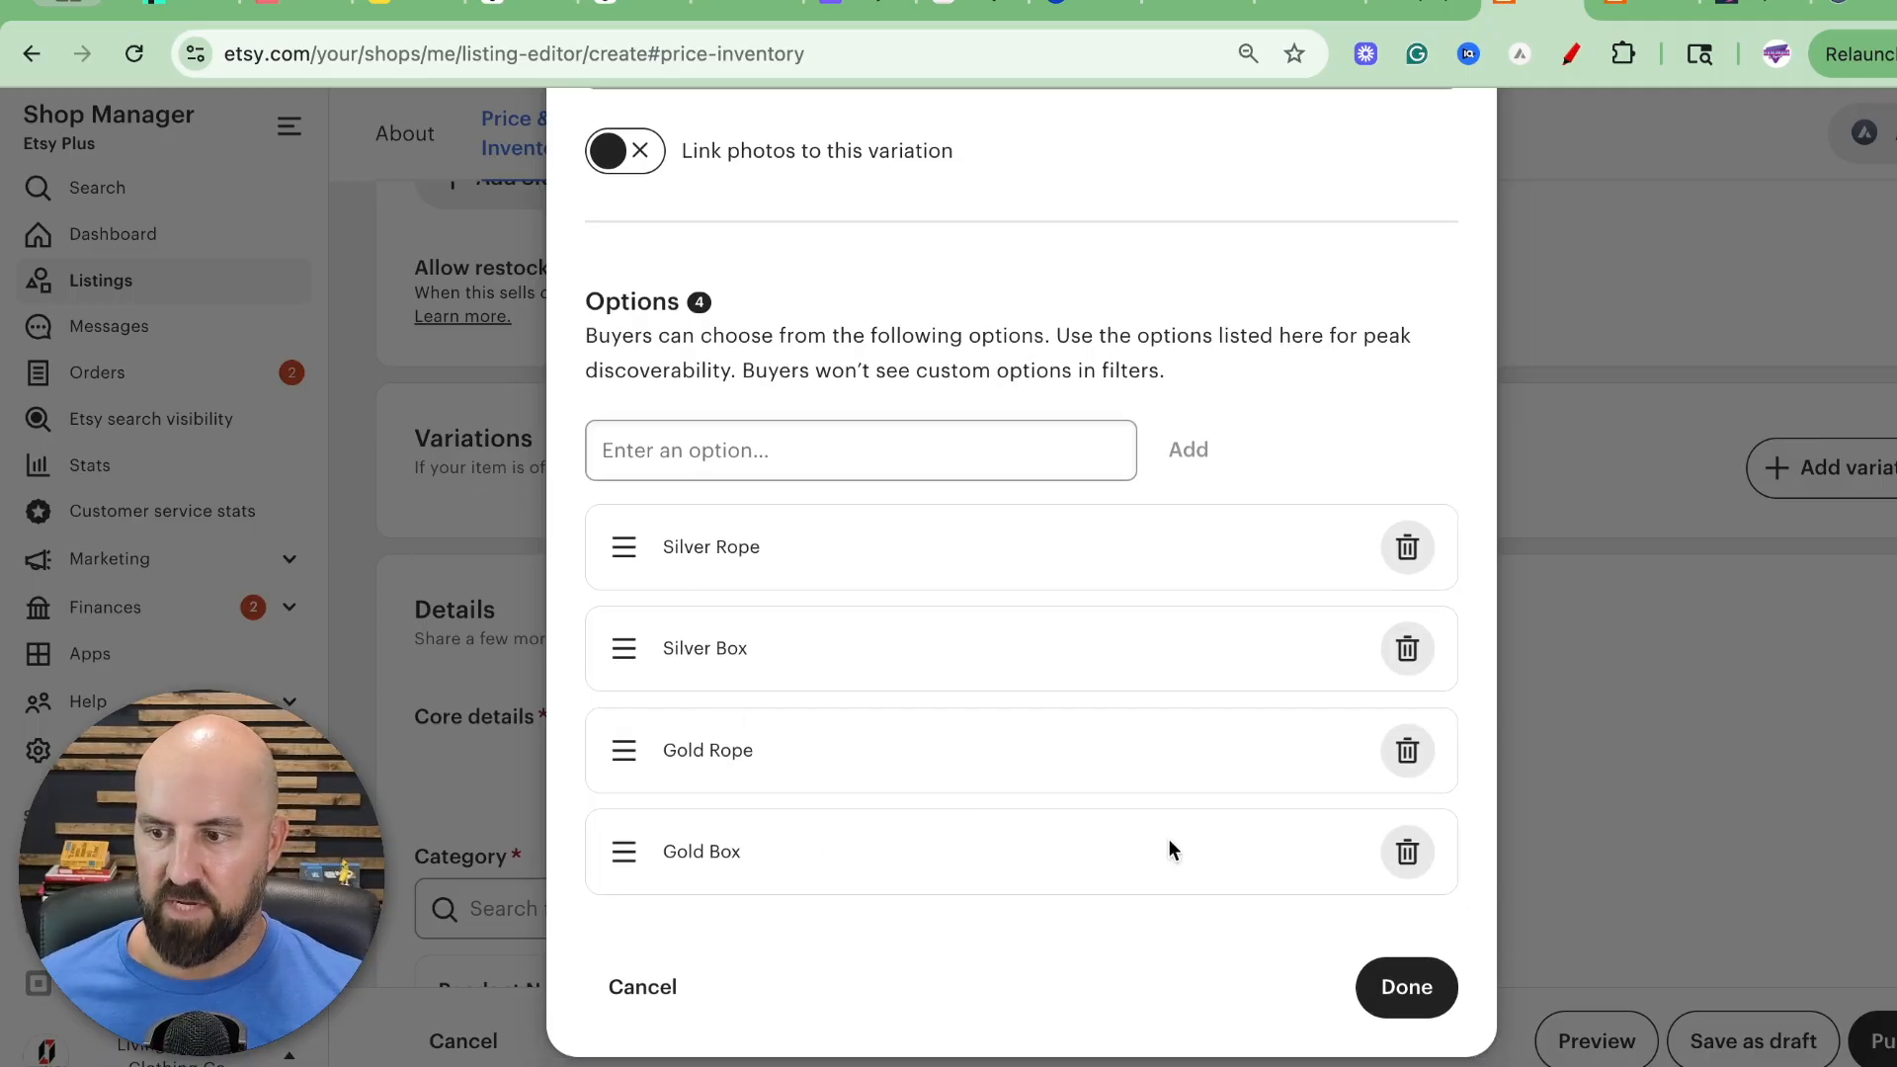
pyautogui.click(1415, 988)
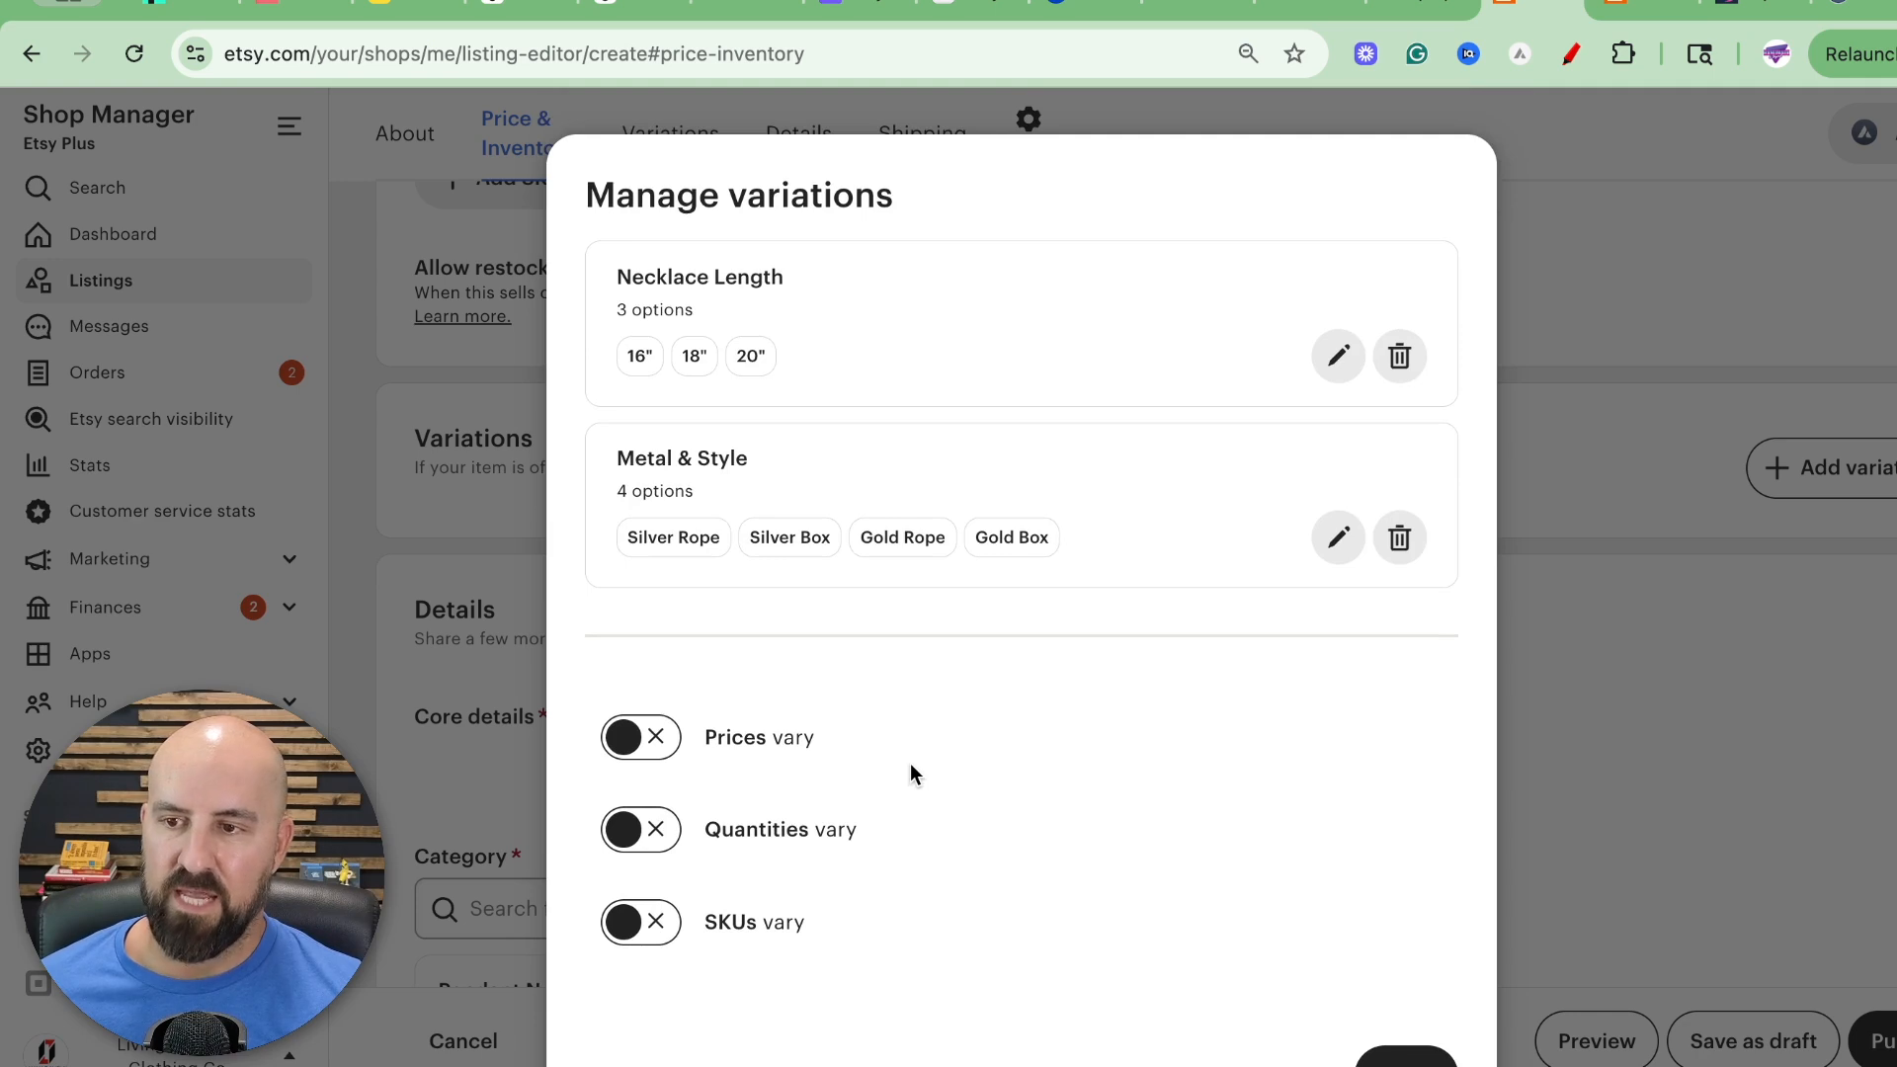
# Make prices vary for each Necklace Length and Metal & Style combination, and apply the variations to the listing.
pyautogui.click(668, 751)
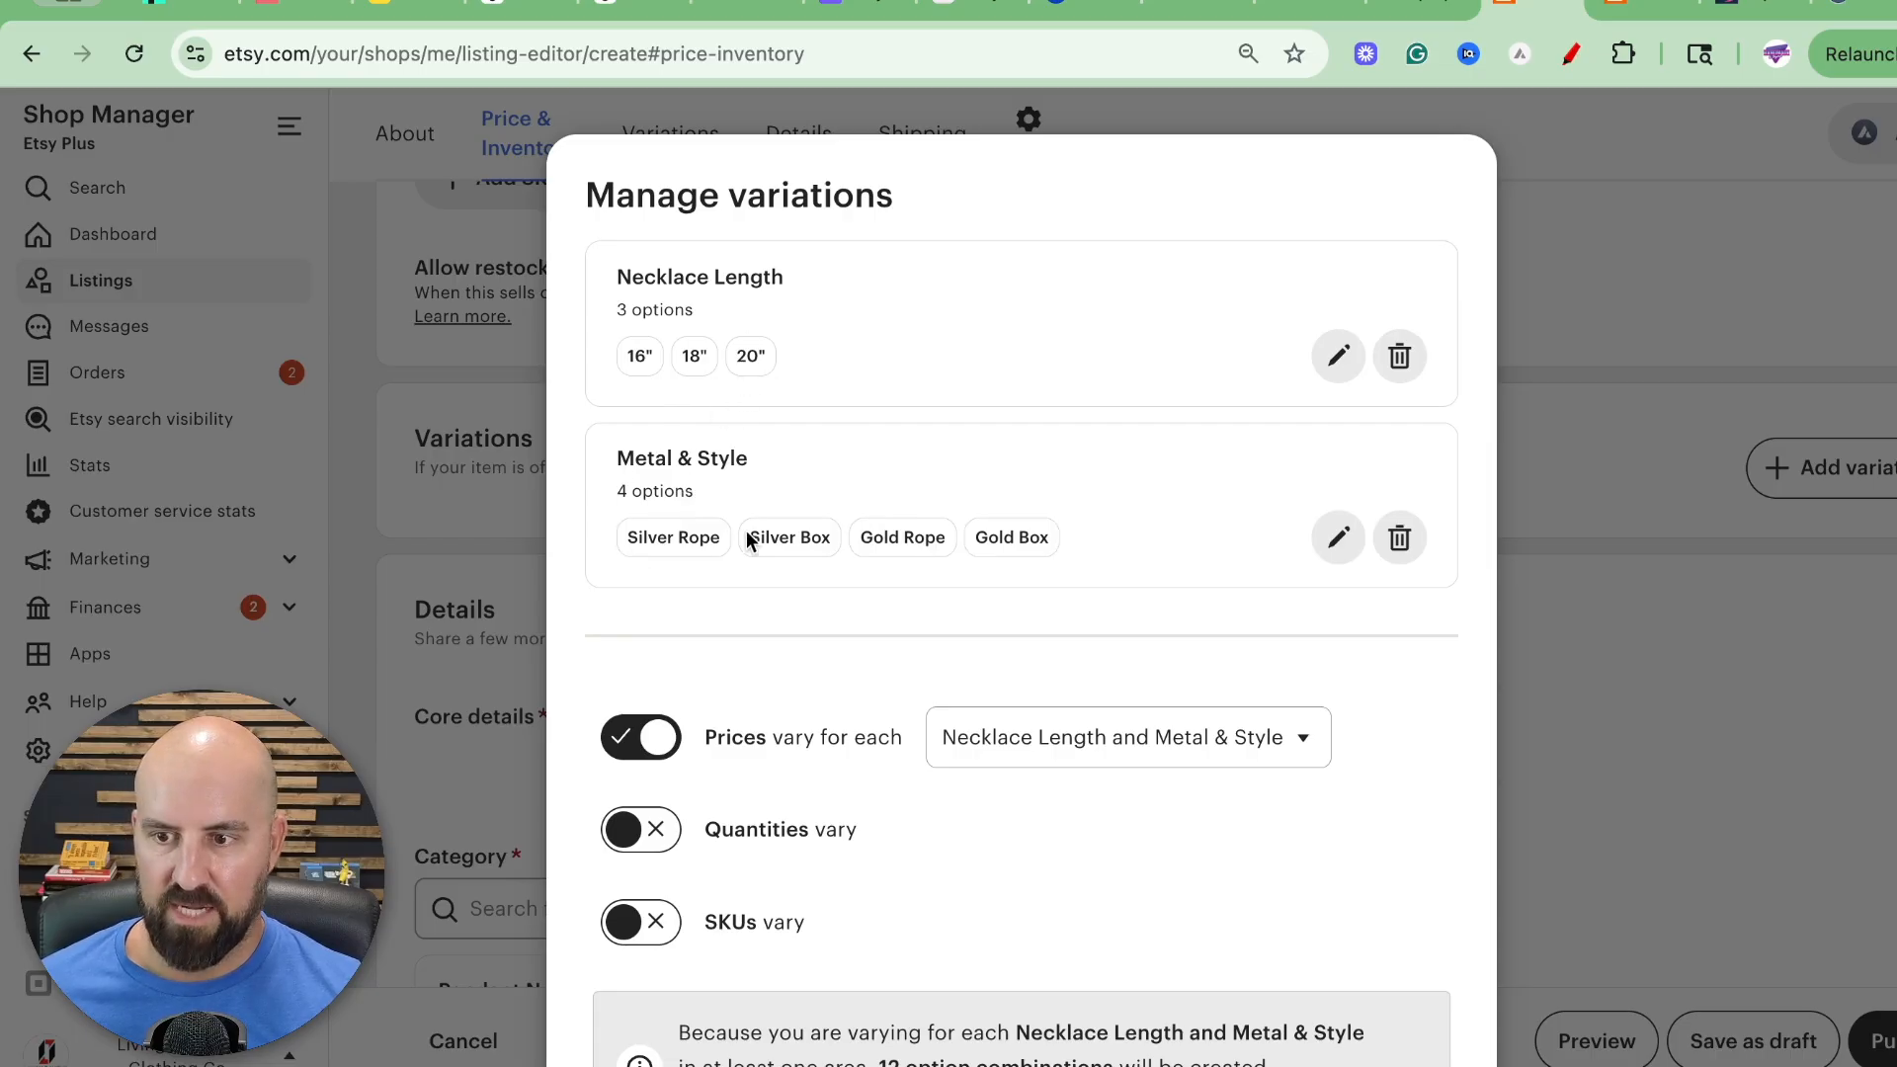
pyautogui.scroll(-2, 690, 763)
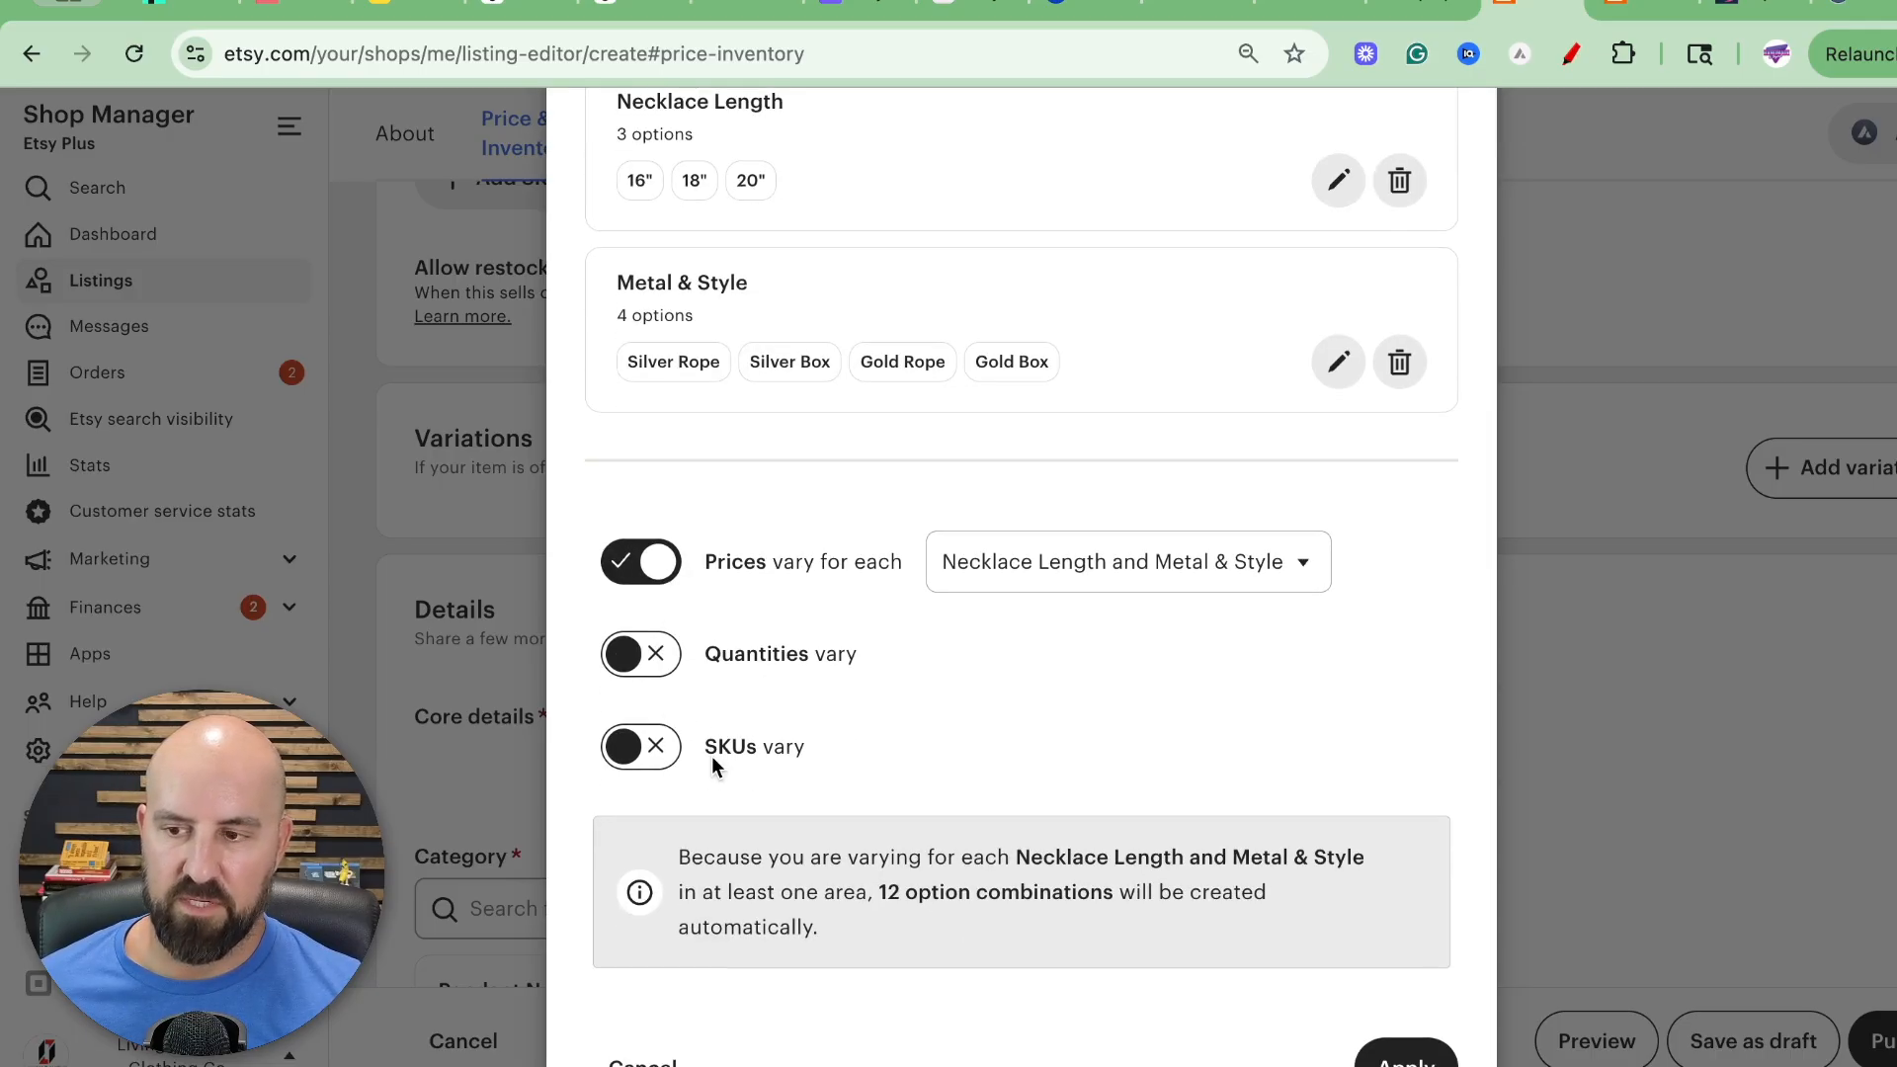
pyautogui.scroll(-1, 692, 415)
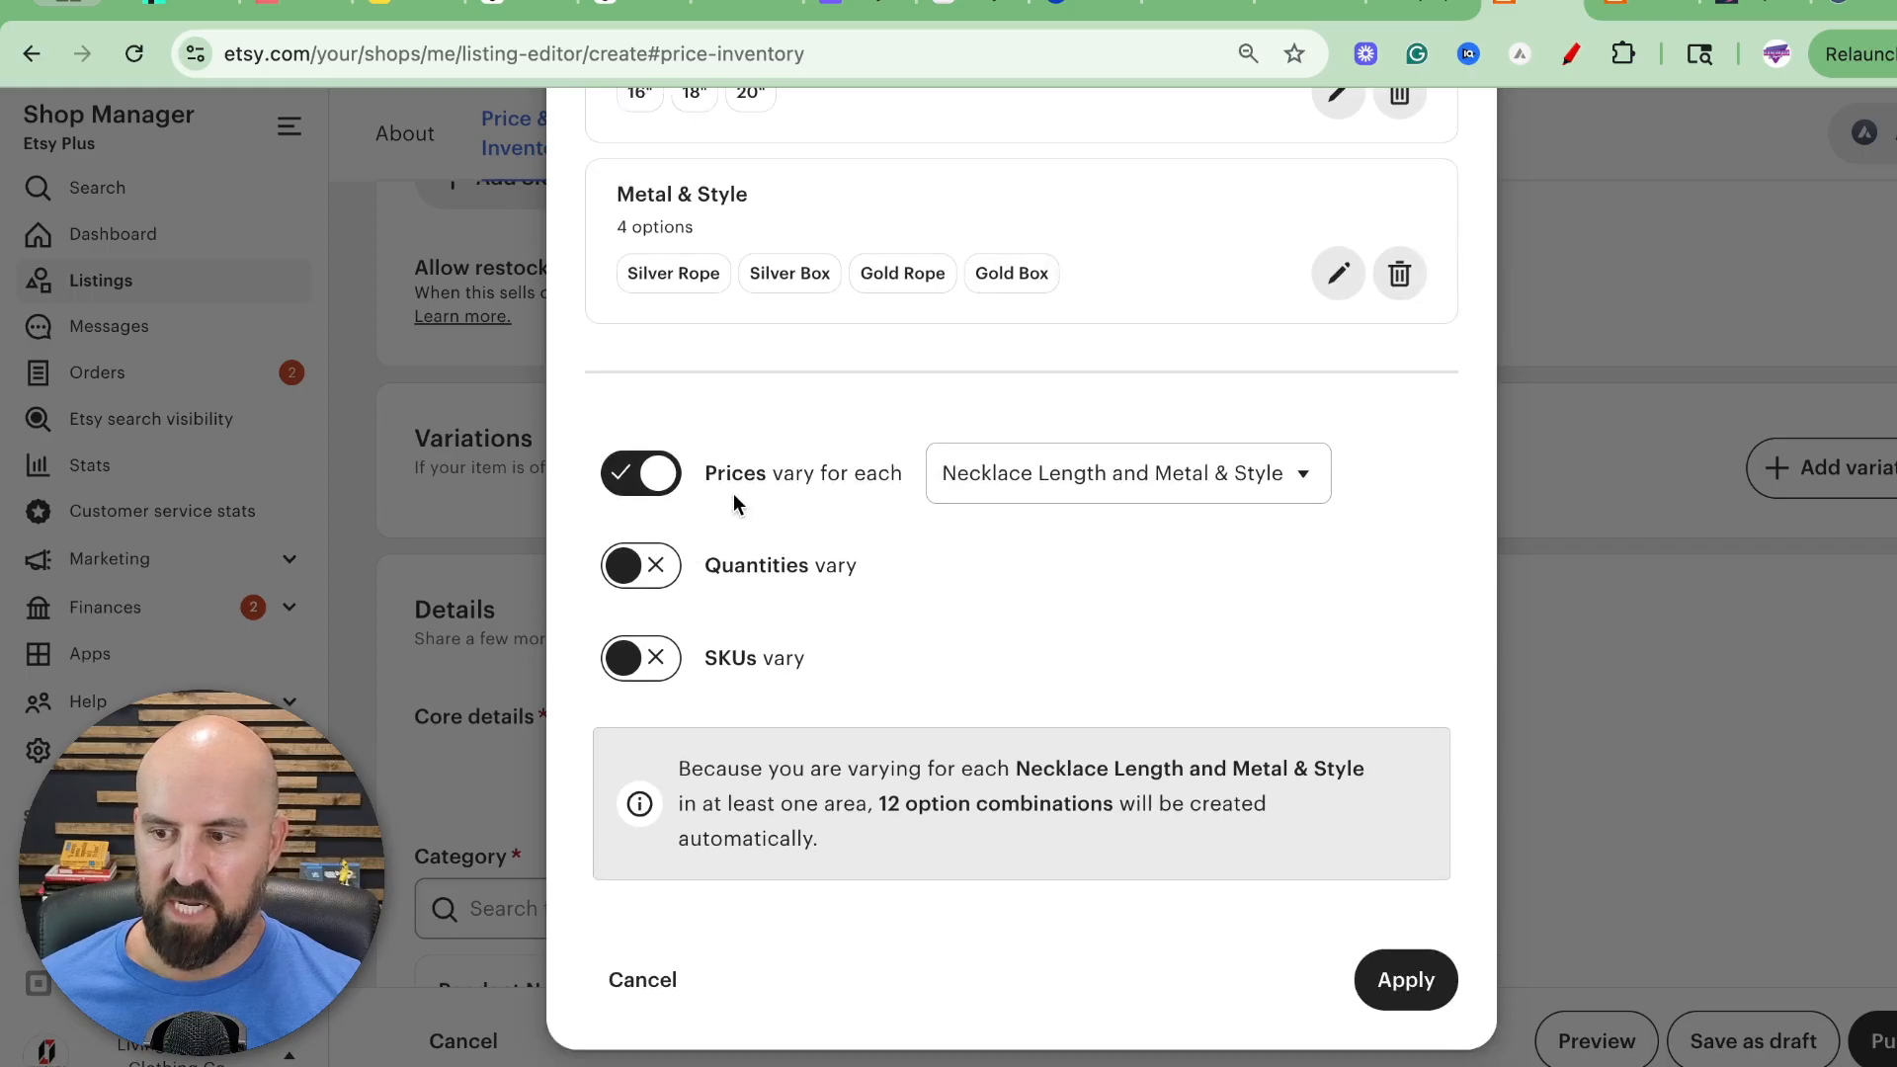
pyautogui.click(1397, 999)
# Set the price of the 16" Silver Rope and 16" Silver Box variants to $10 each.
pyautogui.scroll(-3, 1011, 744)
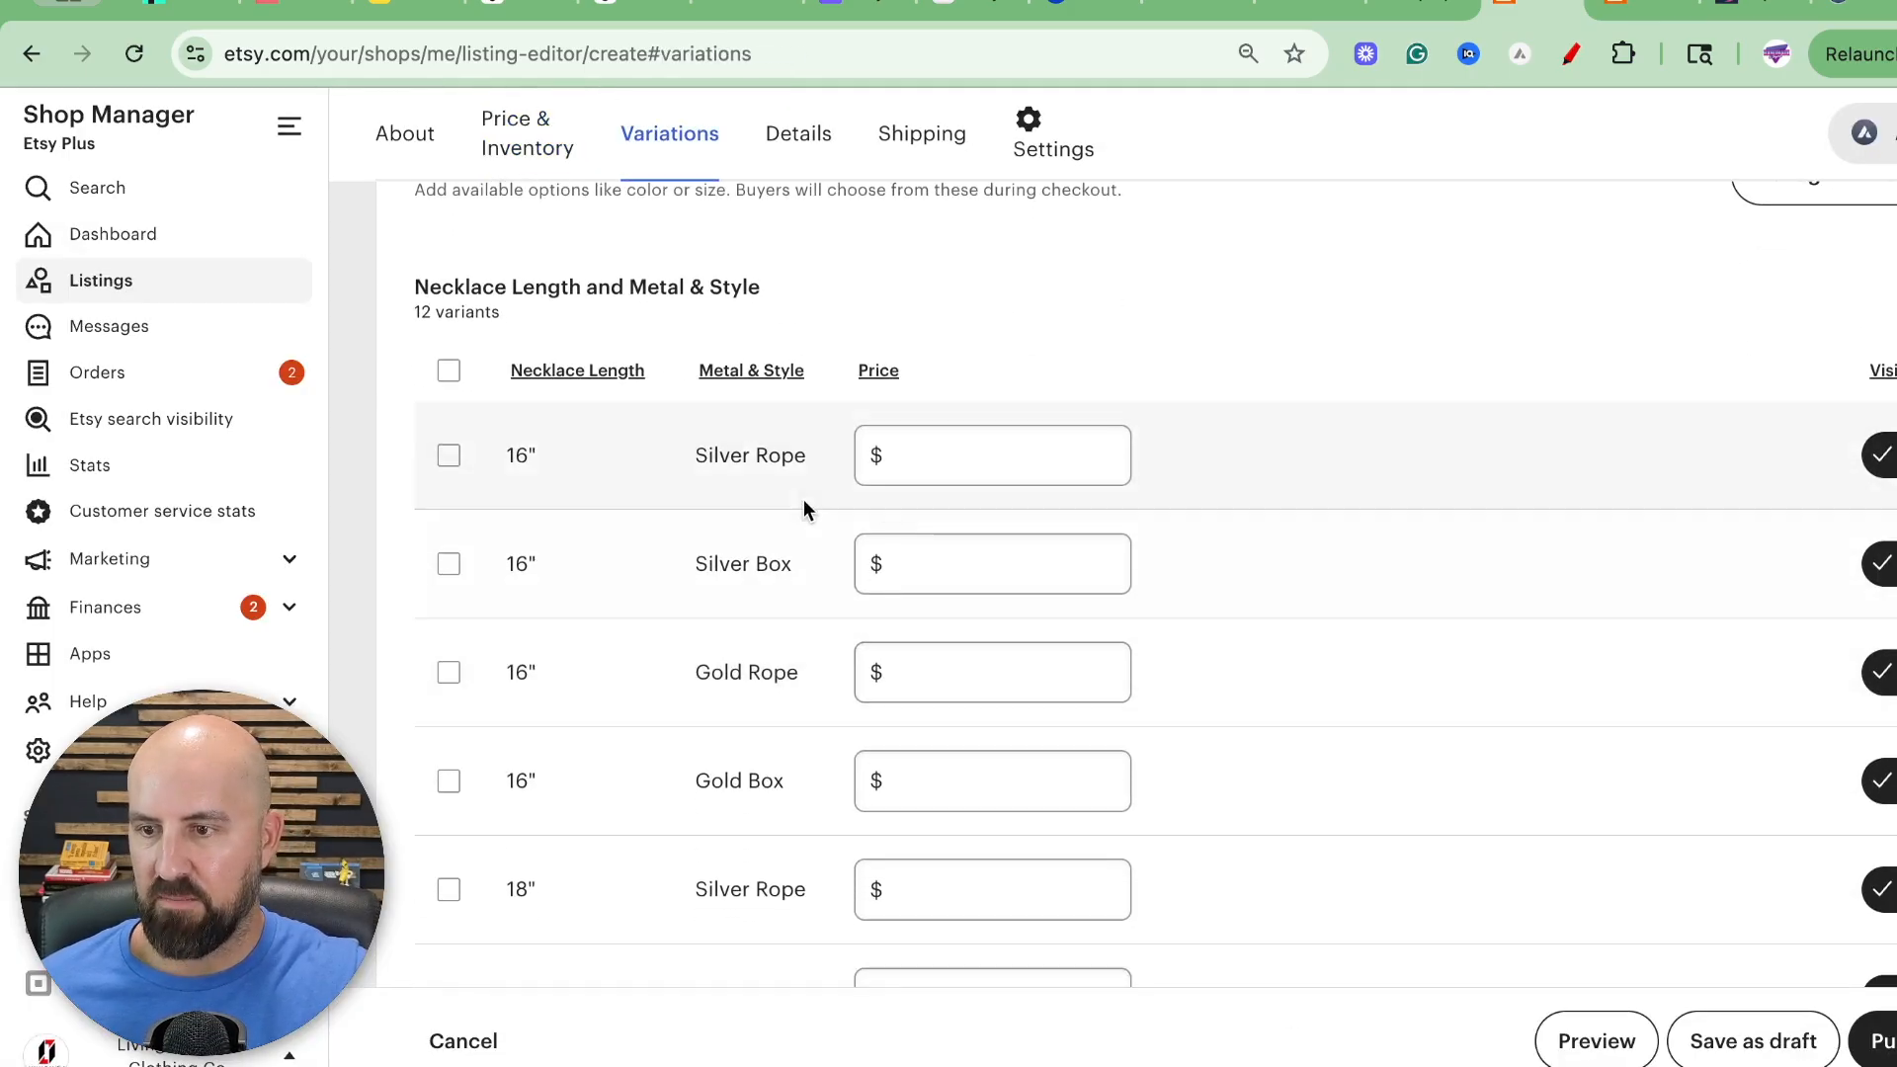
pyautogui.click(949, 460)
pyautogui.scroll(-1, 977, 473)
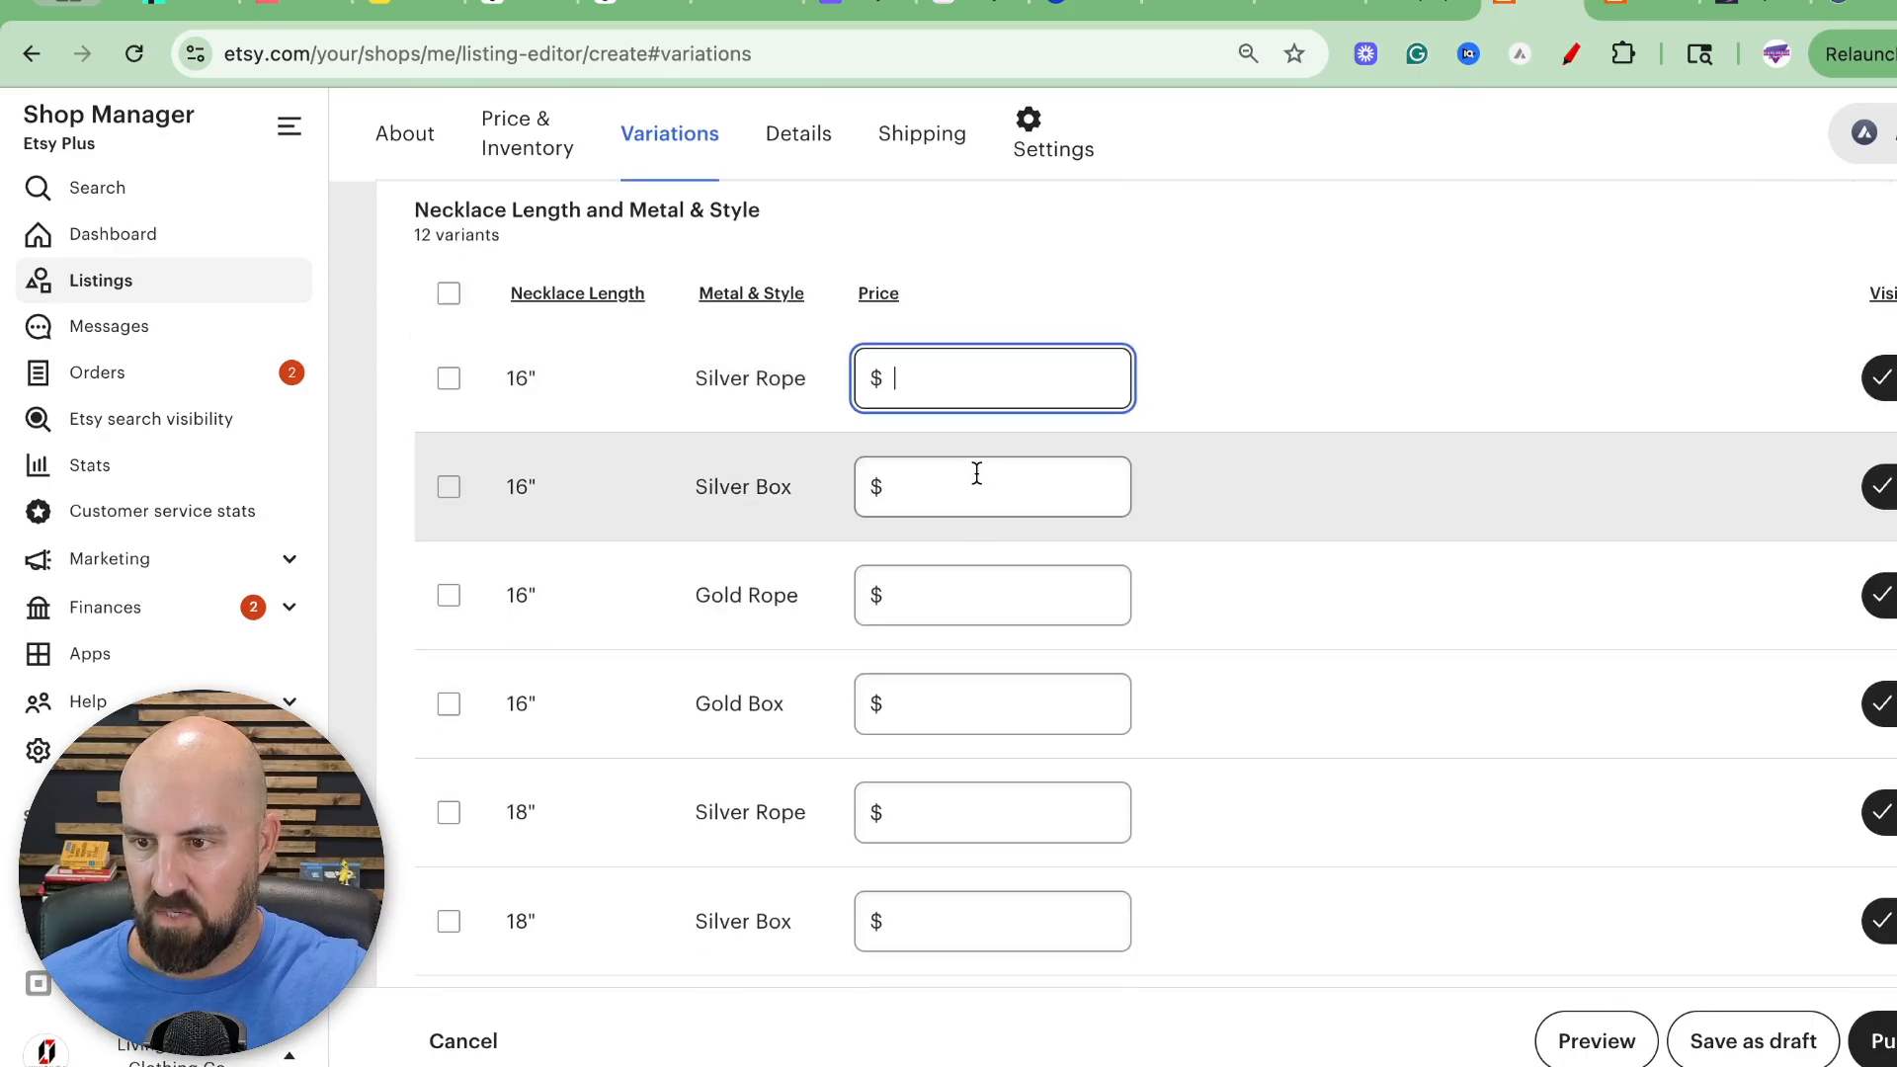
pyautogui.write('10')
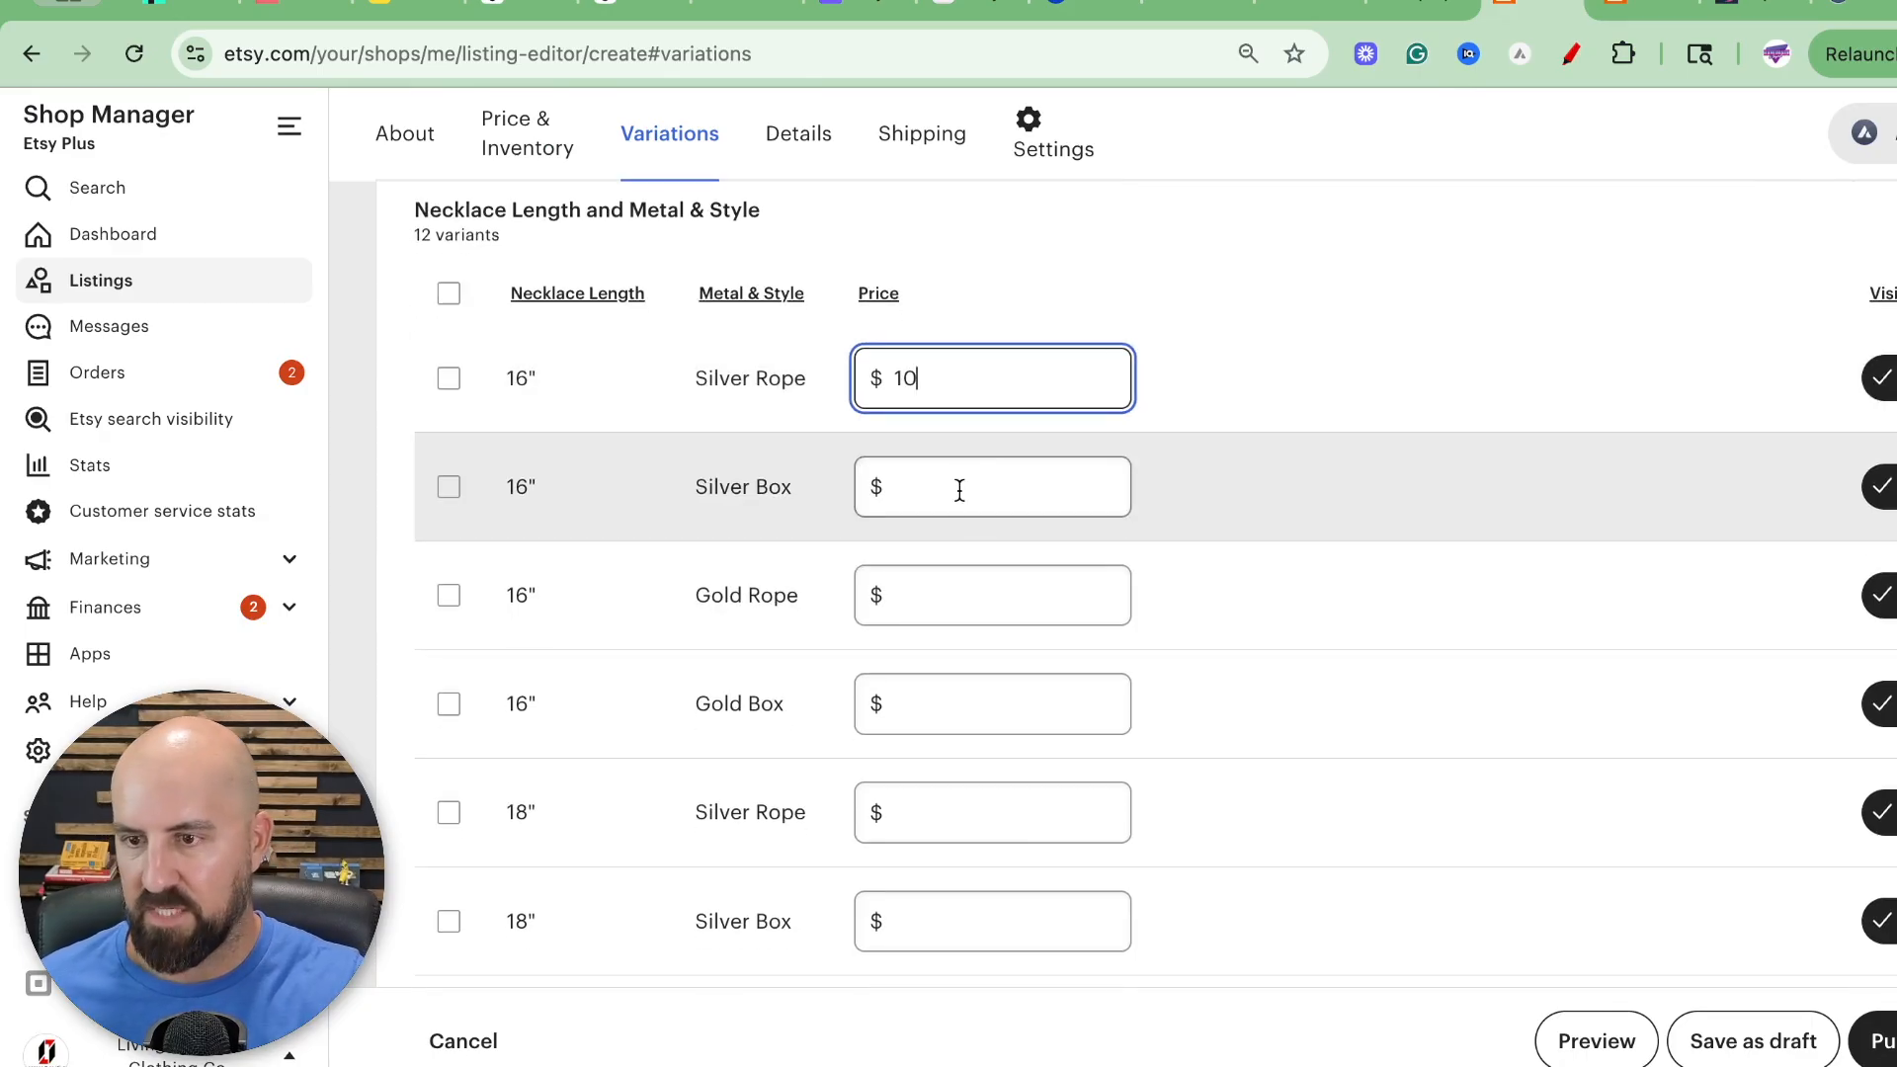
pyautogui.click(947, 496)
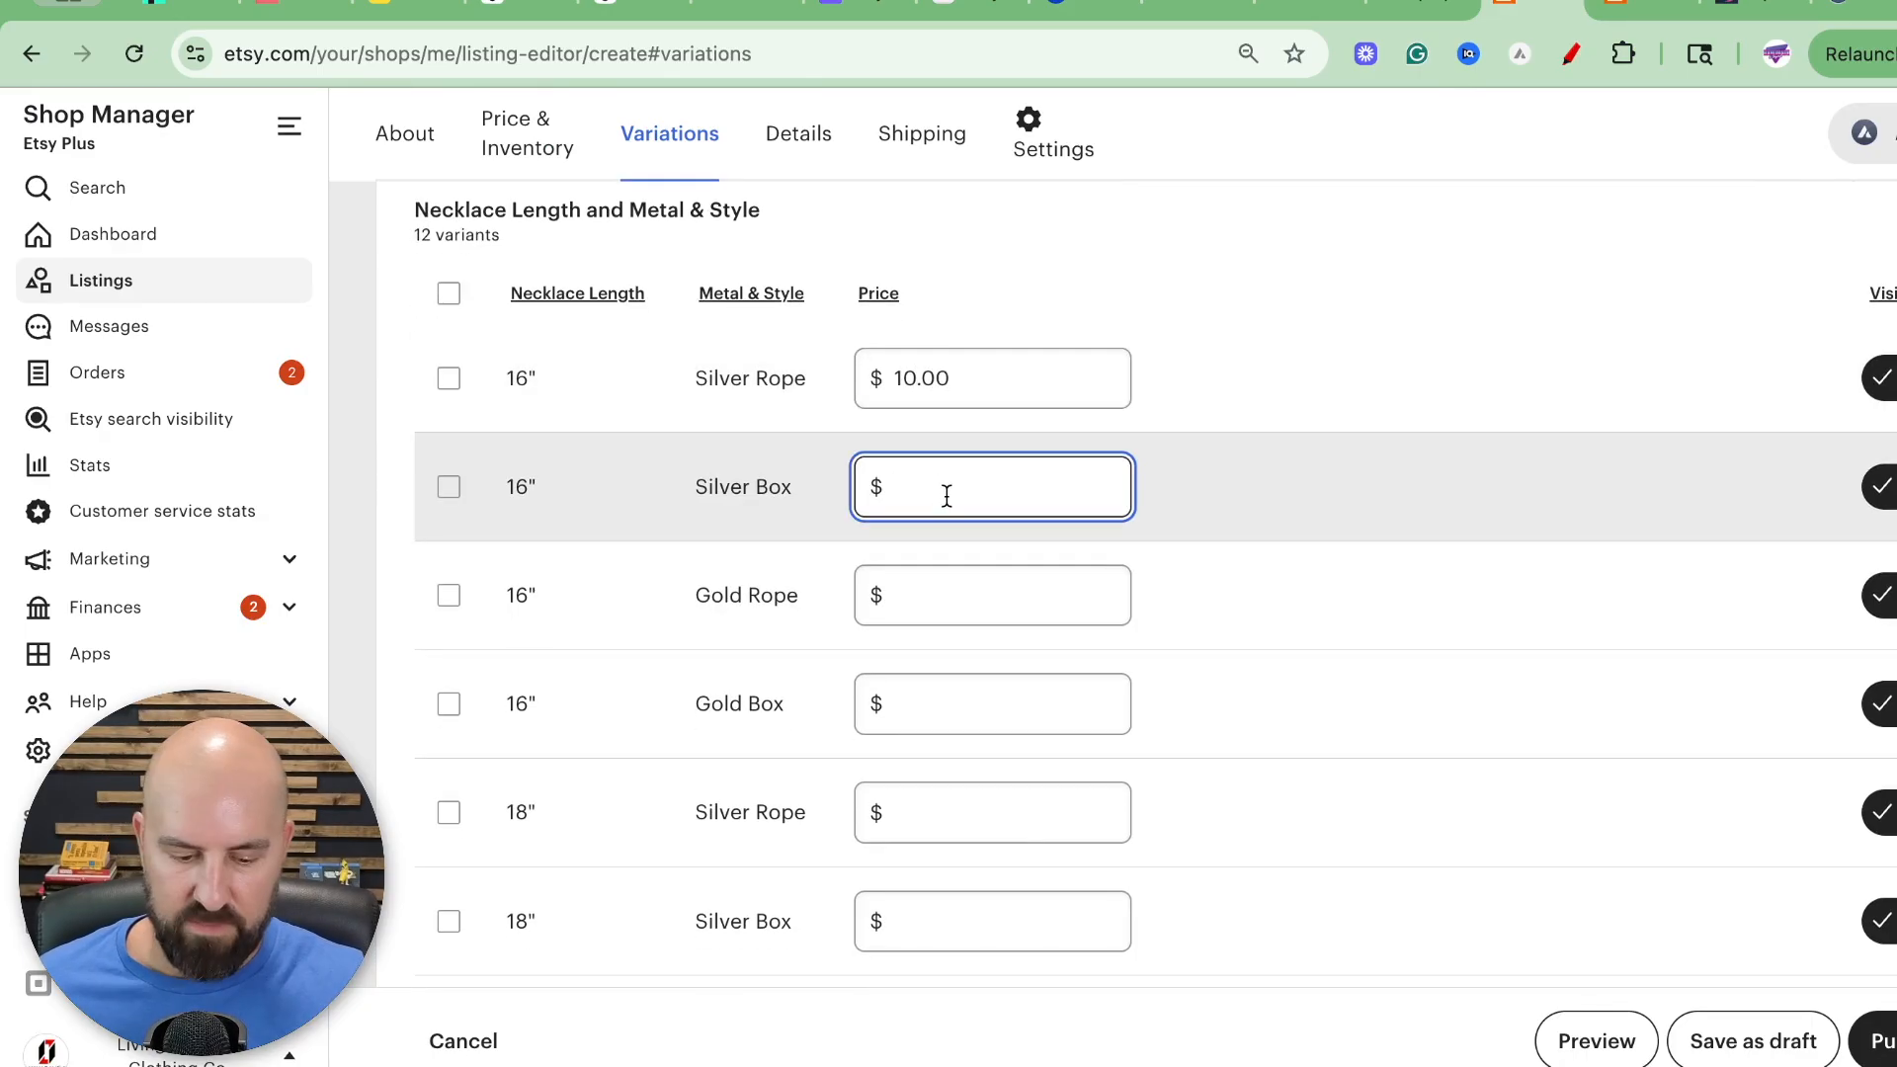
pyautogui.write('10')
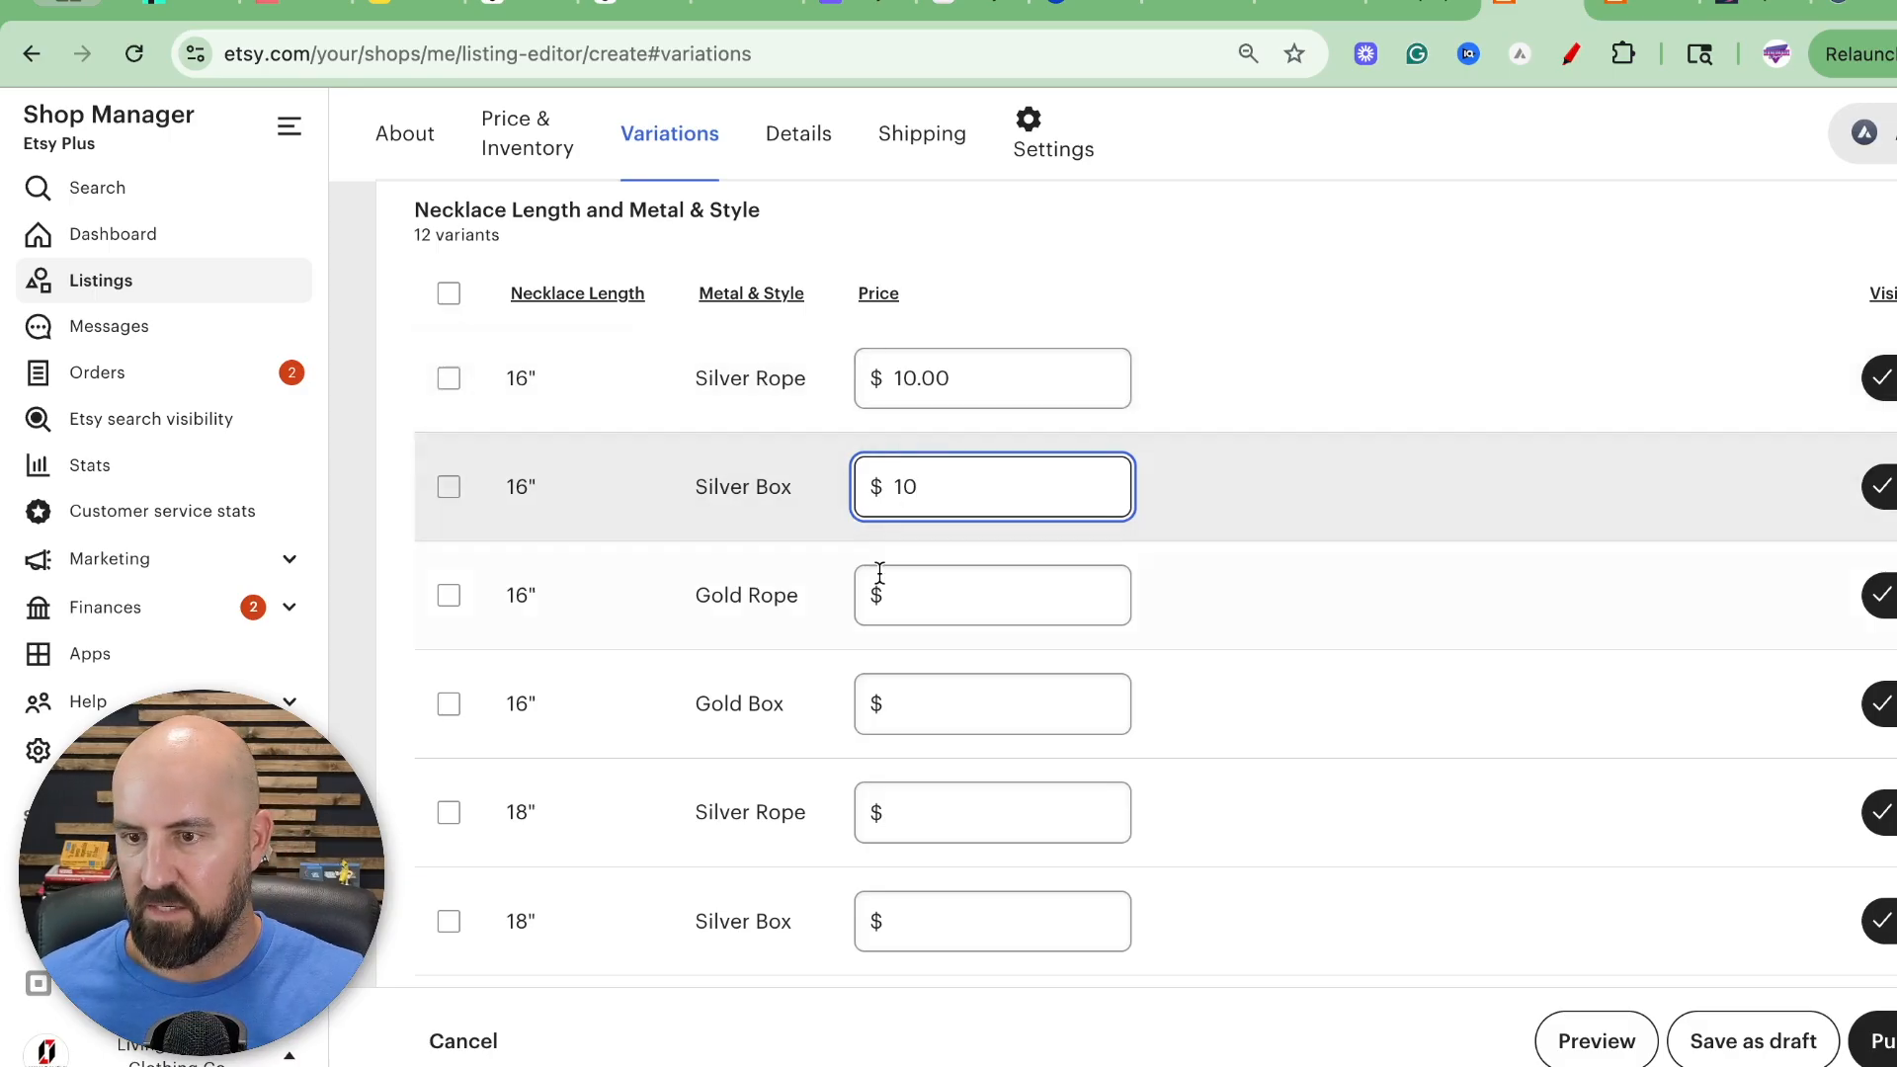
# Set the price of the 16" Gold Rope and 16" Gold Box variants to $15 each.
pyautogui.scroll(-2, 932, 603)
pyautogui.click(929, 461)
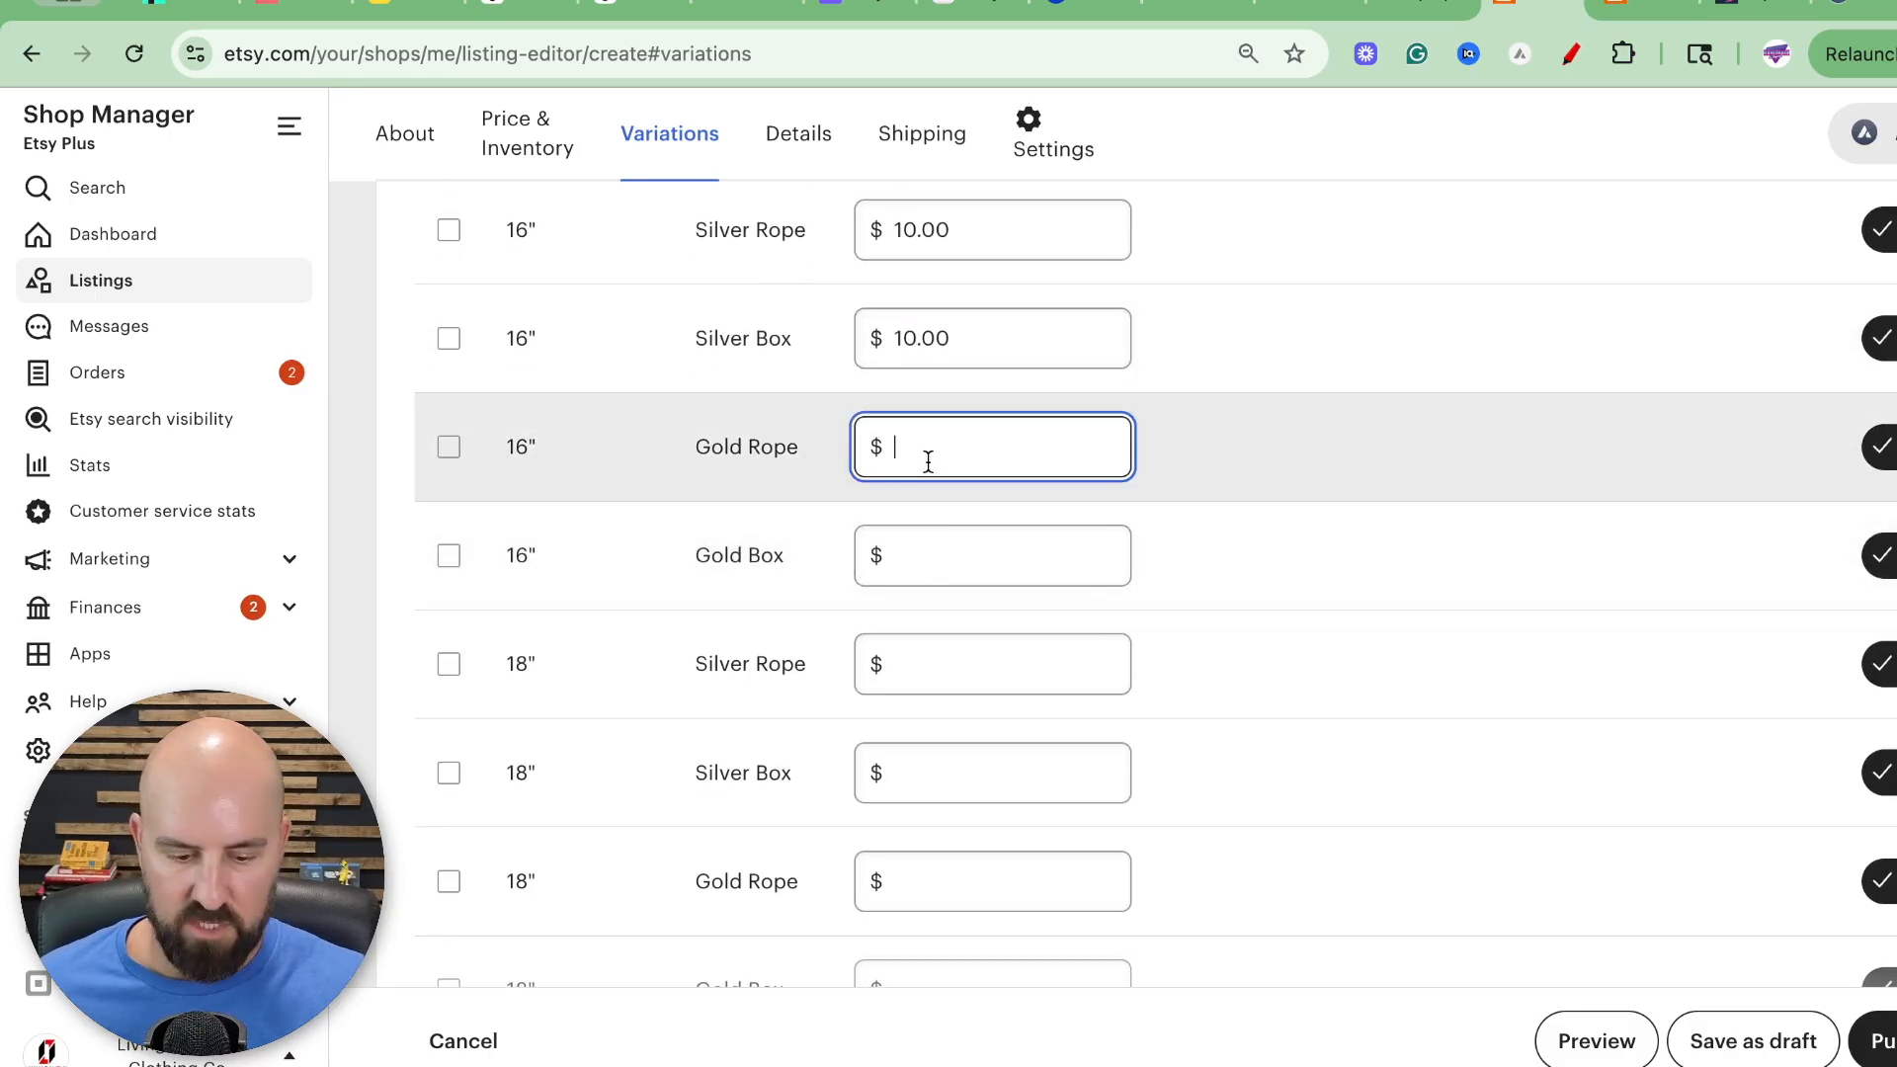
pyautogui.write('15')
pyautogui.click(912, 550)
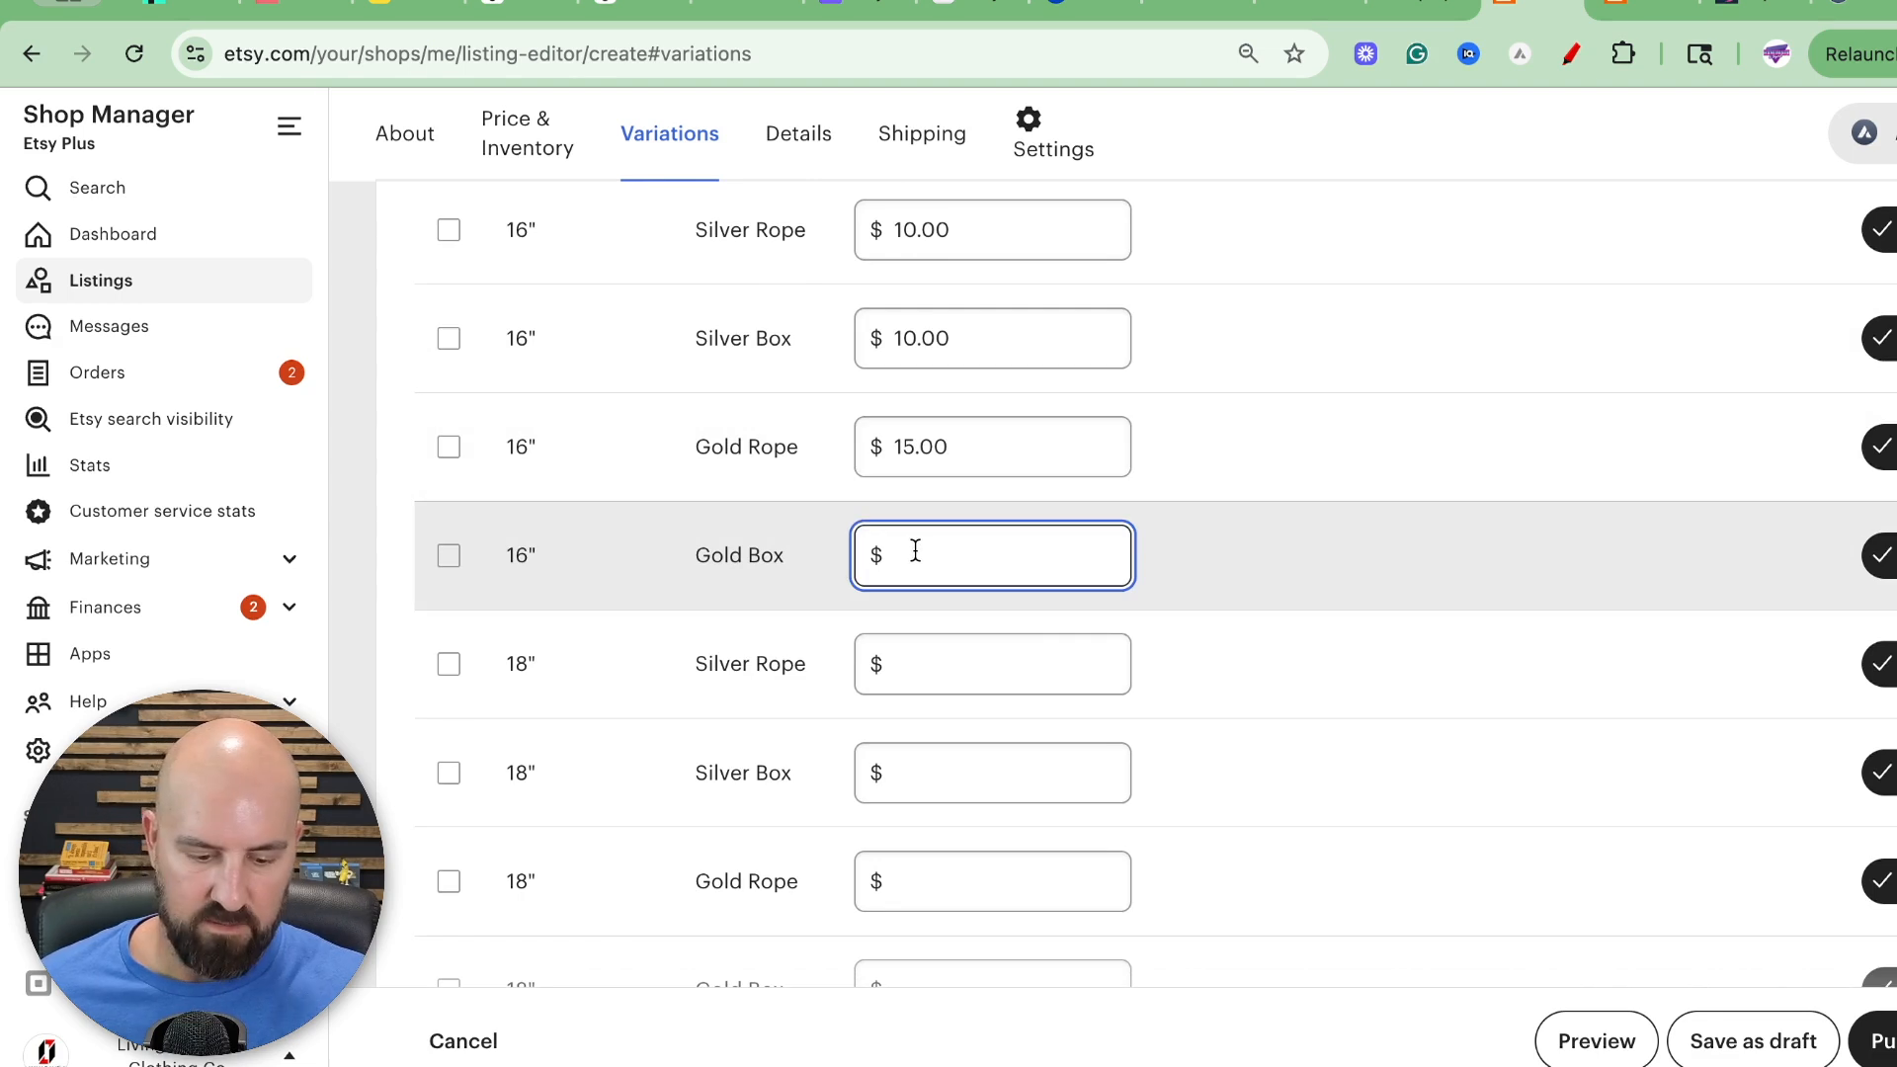
pyautogui.write('15')
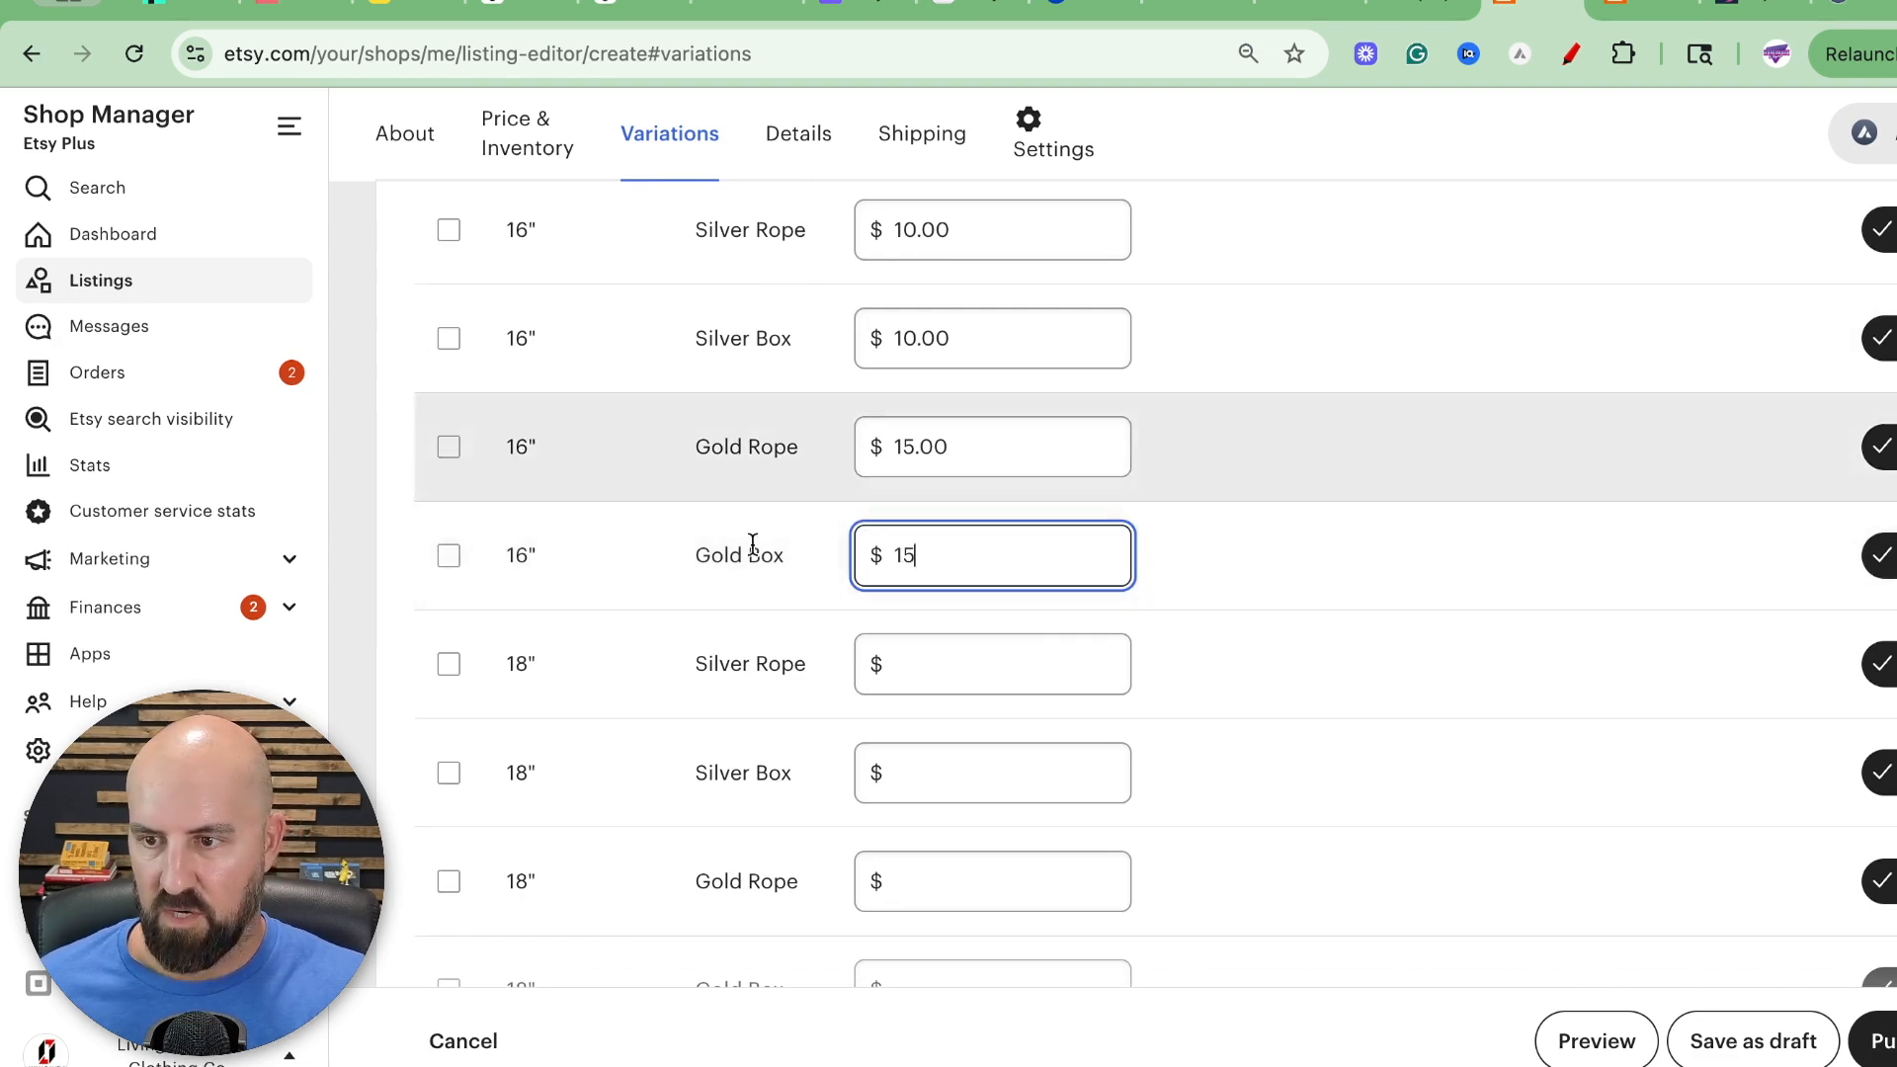
# Set the price of the 18" Silver Rope variant to $12.
pyautogui.scroll(-1, 886, 578)
pyautogui.scroll(-2, 886, 578)
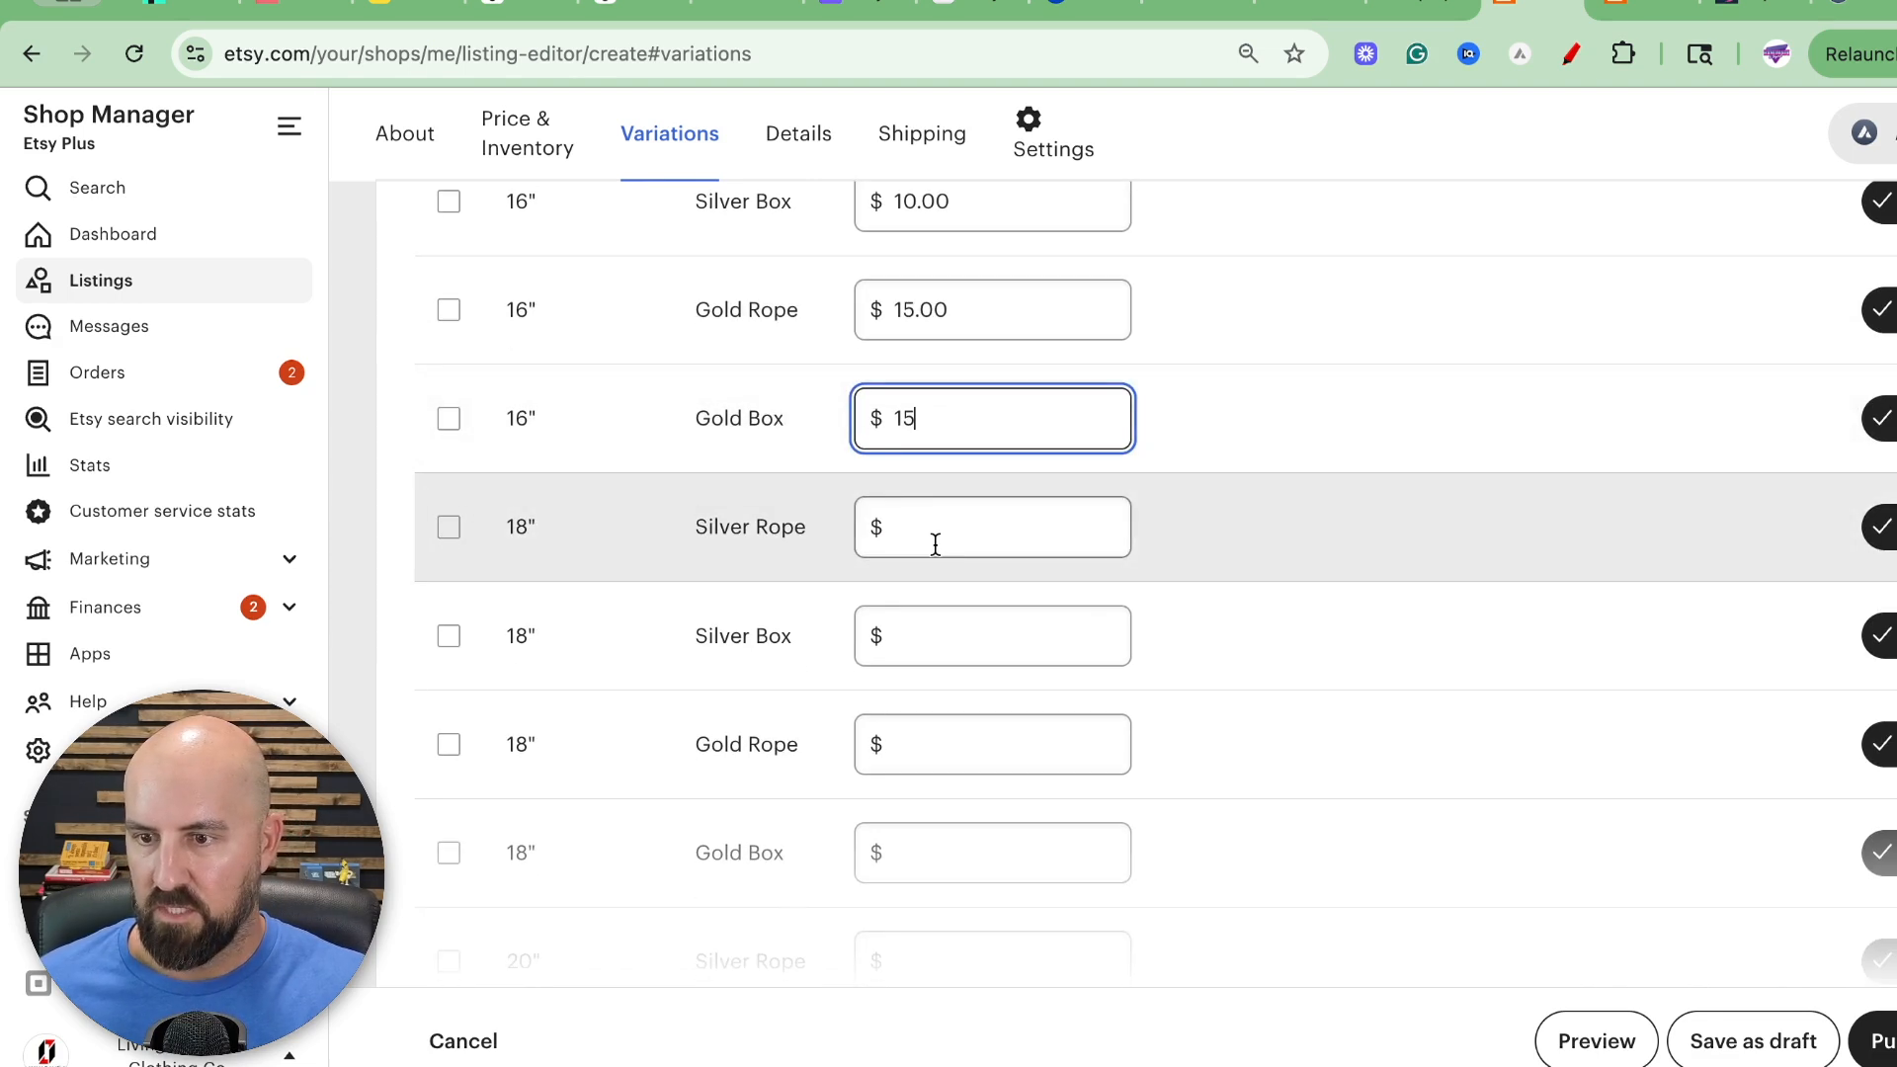
pyautogui.click(932, 543)
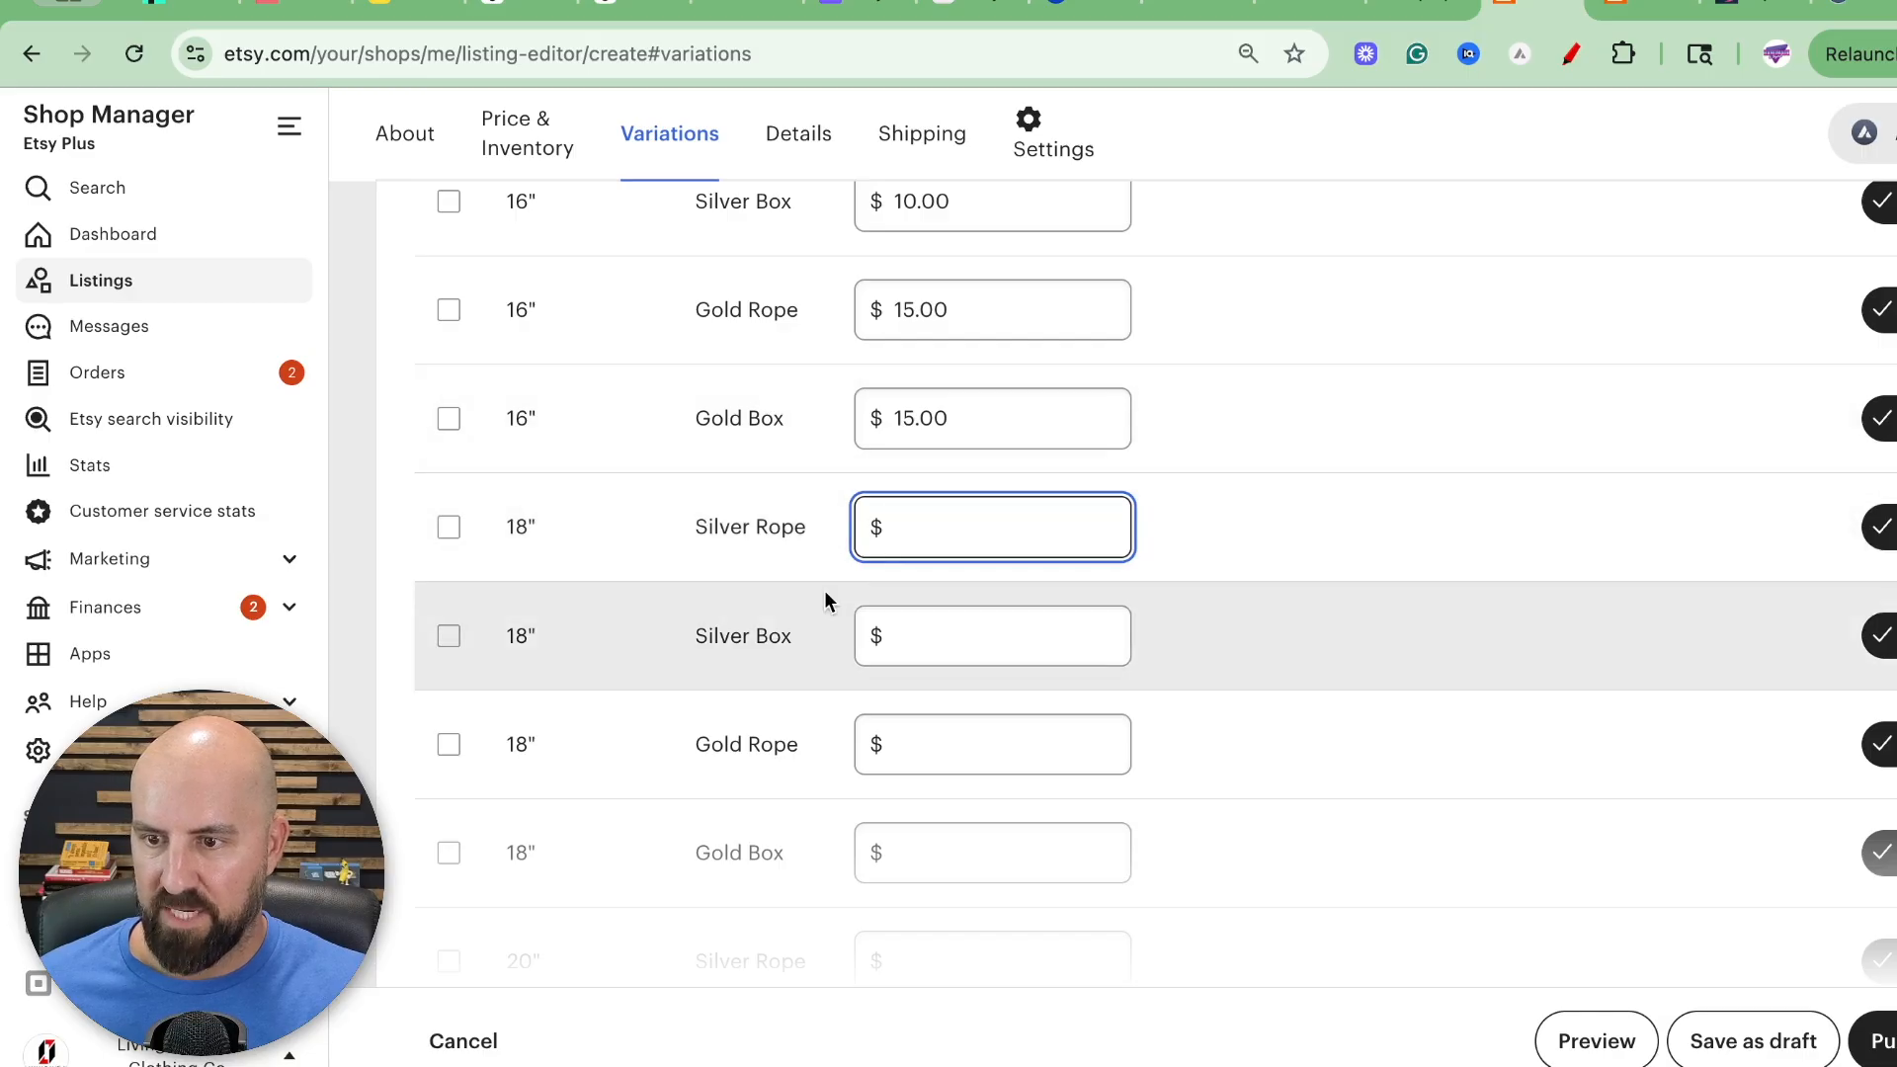
pyautogui.scroll(1, 826, 603)
pyautogui.scroll(1, 835, 603)
pyautogui.write('12')
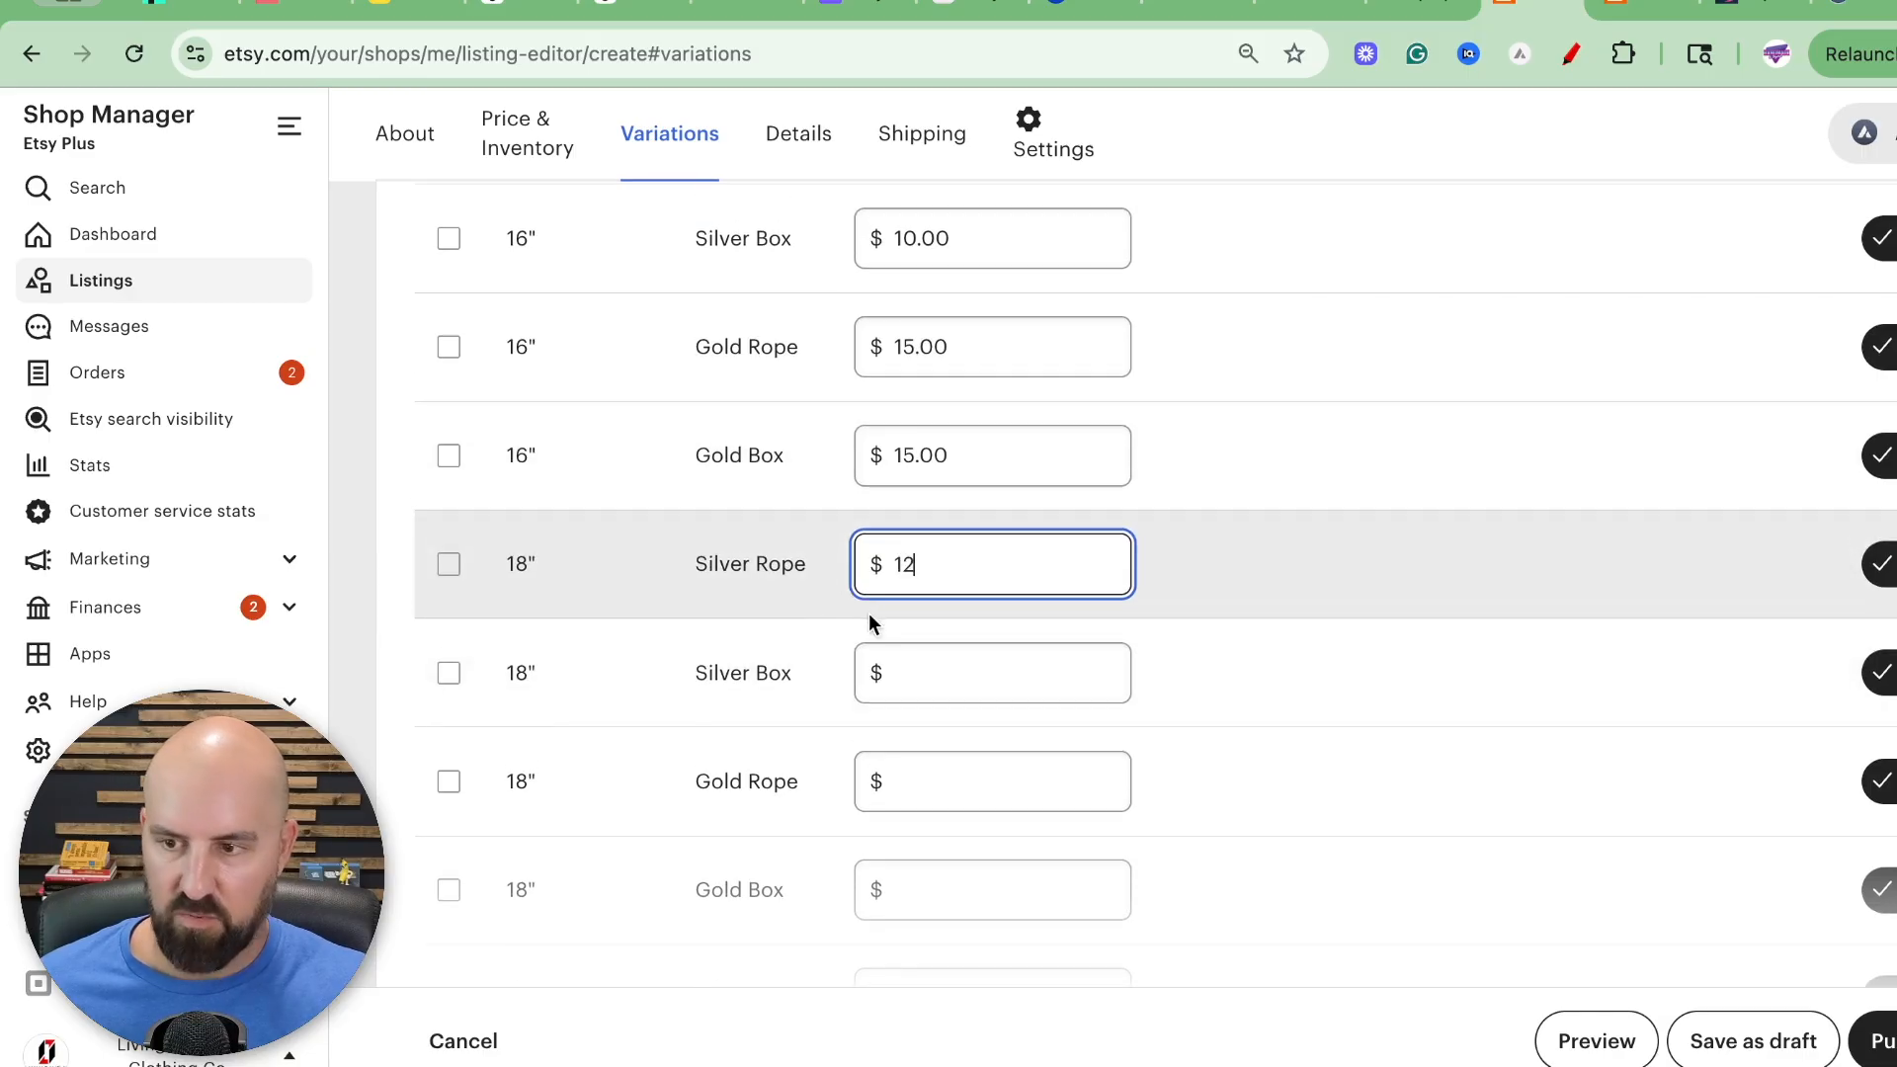
# Set the price of the 18" Silver Box variant to $12.
pyautogui.click(915, 665)
pyautogui.write('12')
pyautogui.scroll(-1, 962, 661)
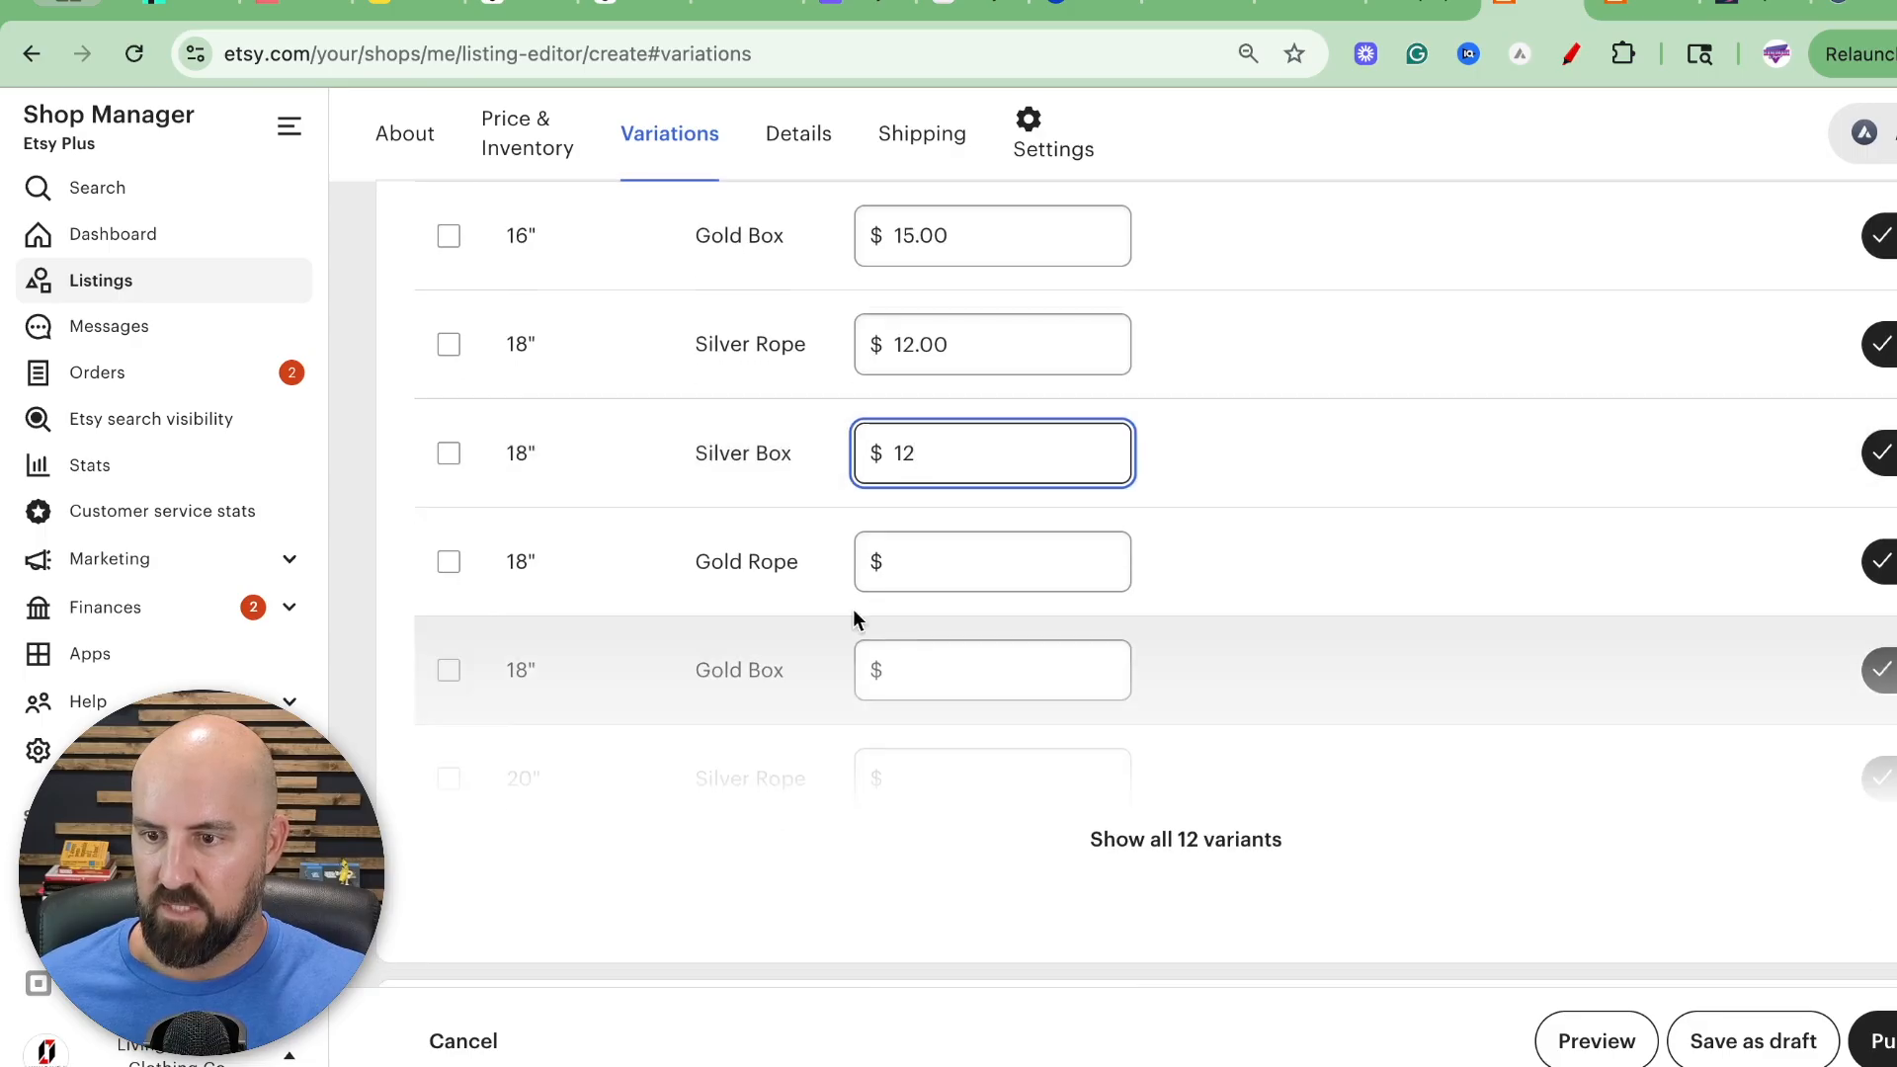
# Set the price of the 18" Gold Rope and 18" Gold Box variants to $20 each.
pyautogui.scroll(-1, 950, 561)
pyautogui.click(967, 452)
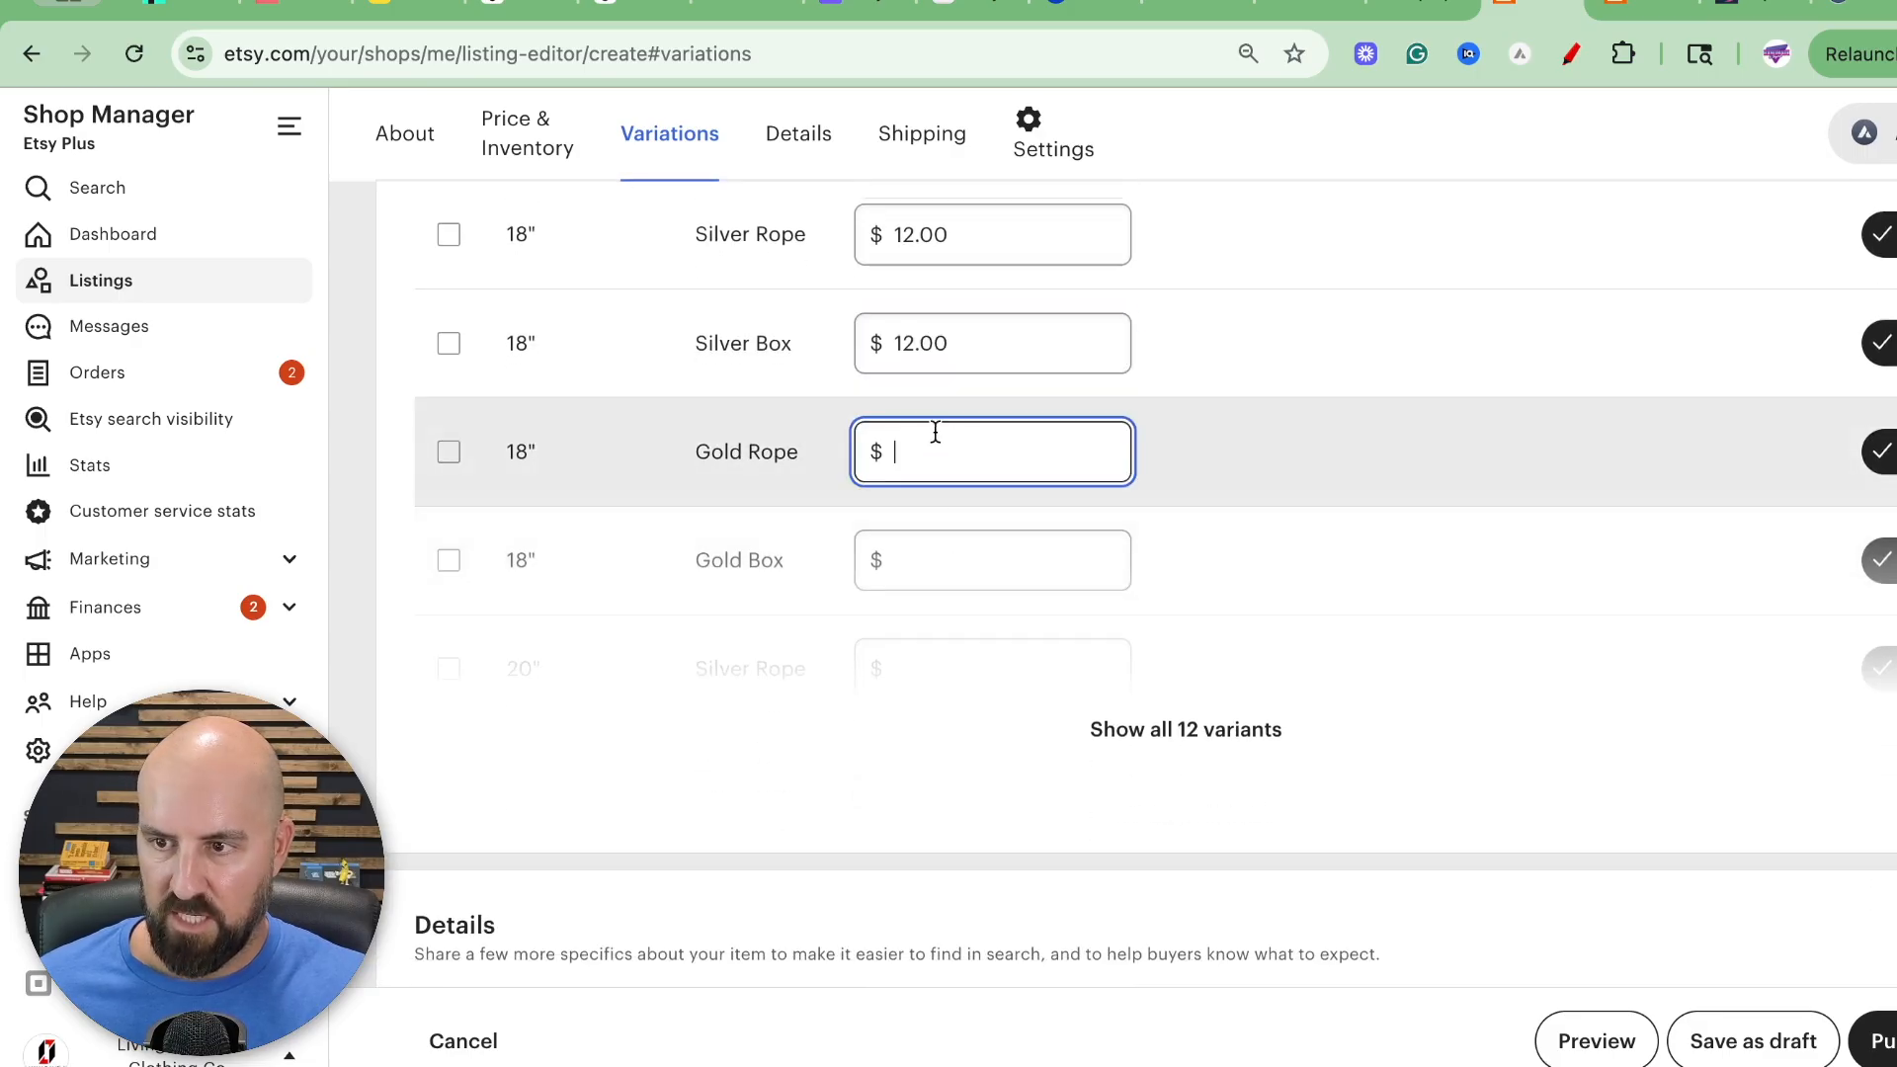
pyautogui.scroll(2, 928, 424)
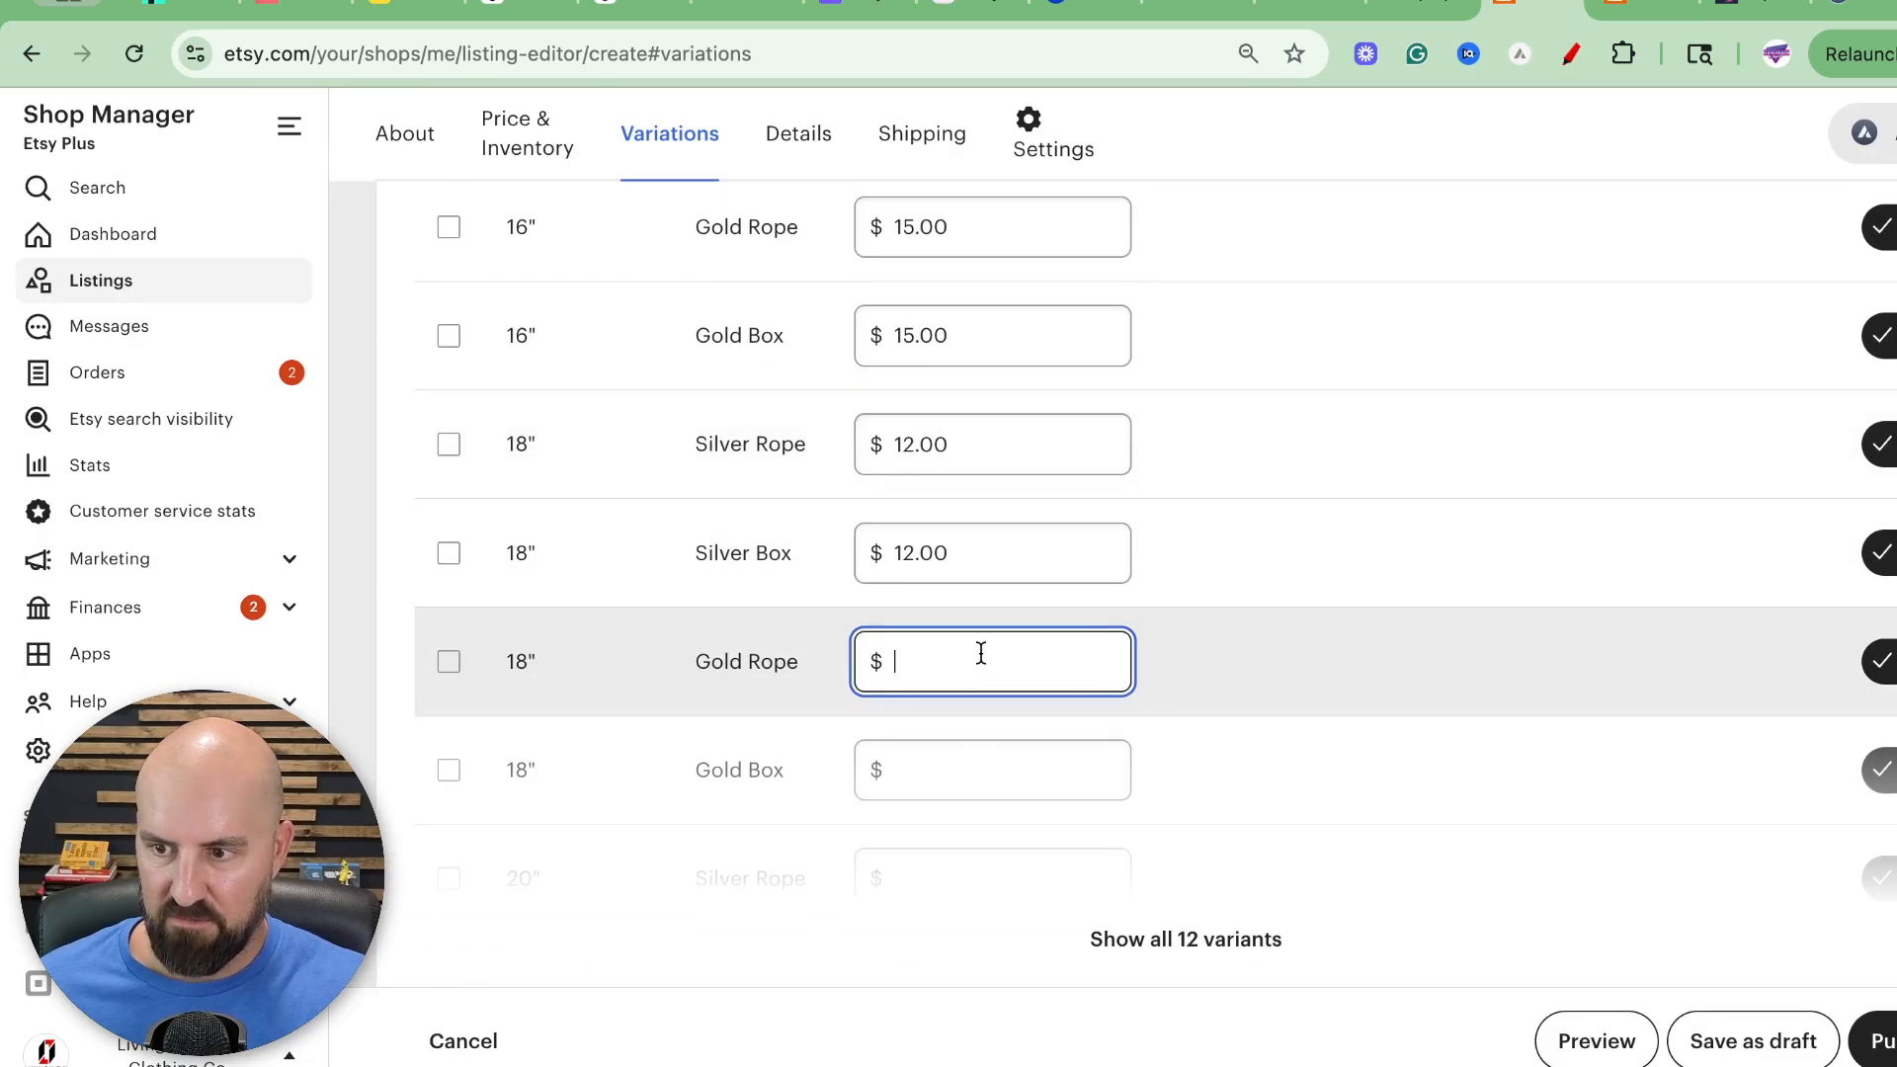
pyautogui.write('20')
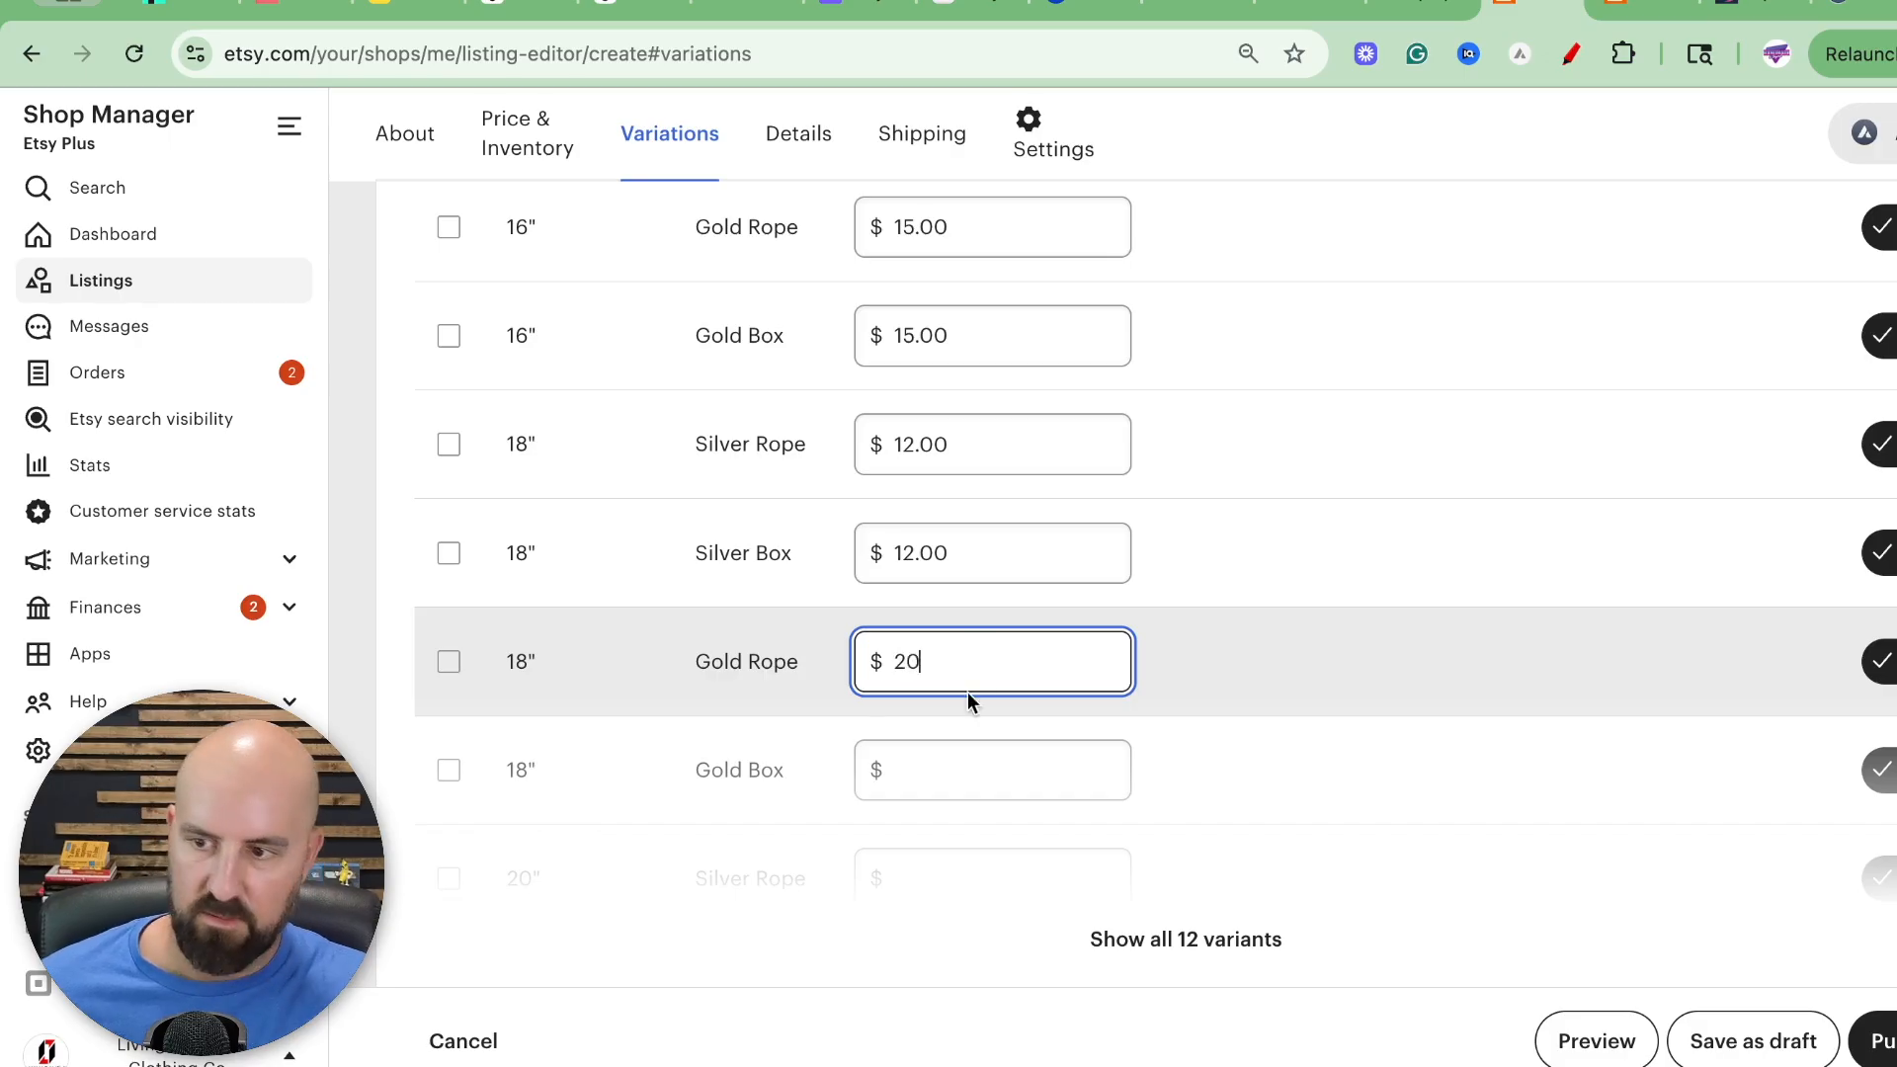
pyautogui.scroll(-2, 964, 690)
pyautogui.click(953, 637)
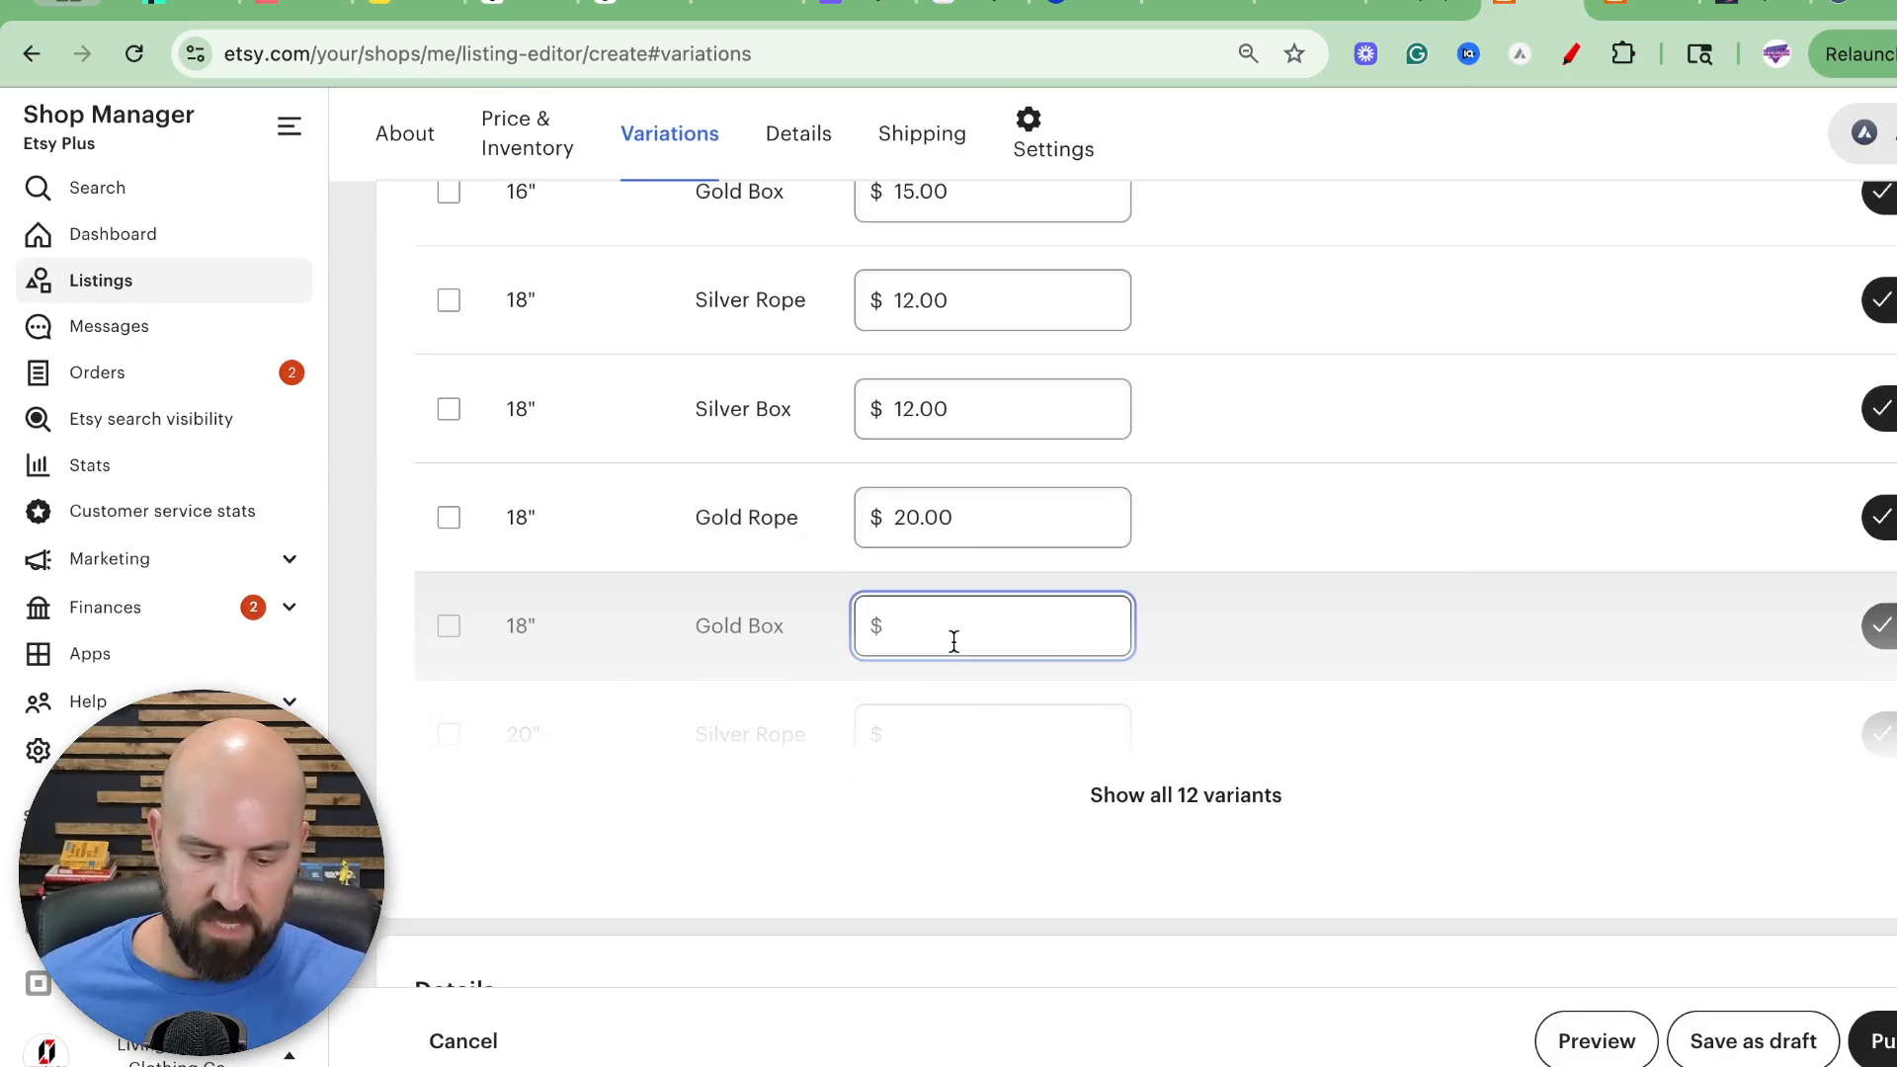
pyautogui.write('20')
# Expand the list to show all variants and set the 20" Silver Rope and 20" Silver Box prices to $13 each.
pyautogui.scroll(-2, 953, 643)
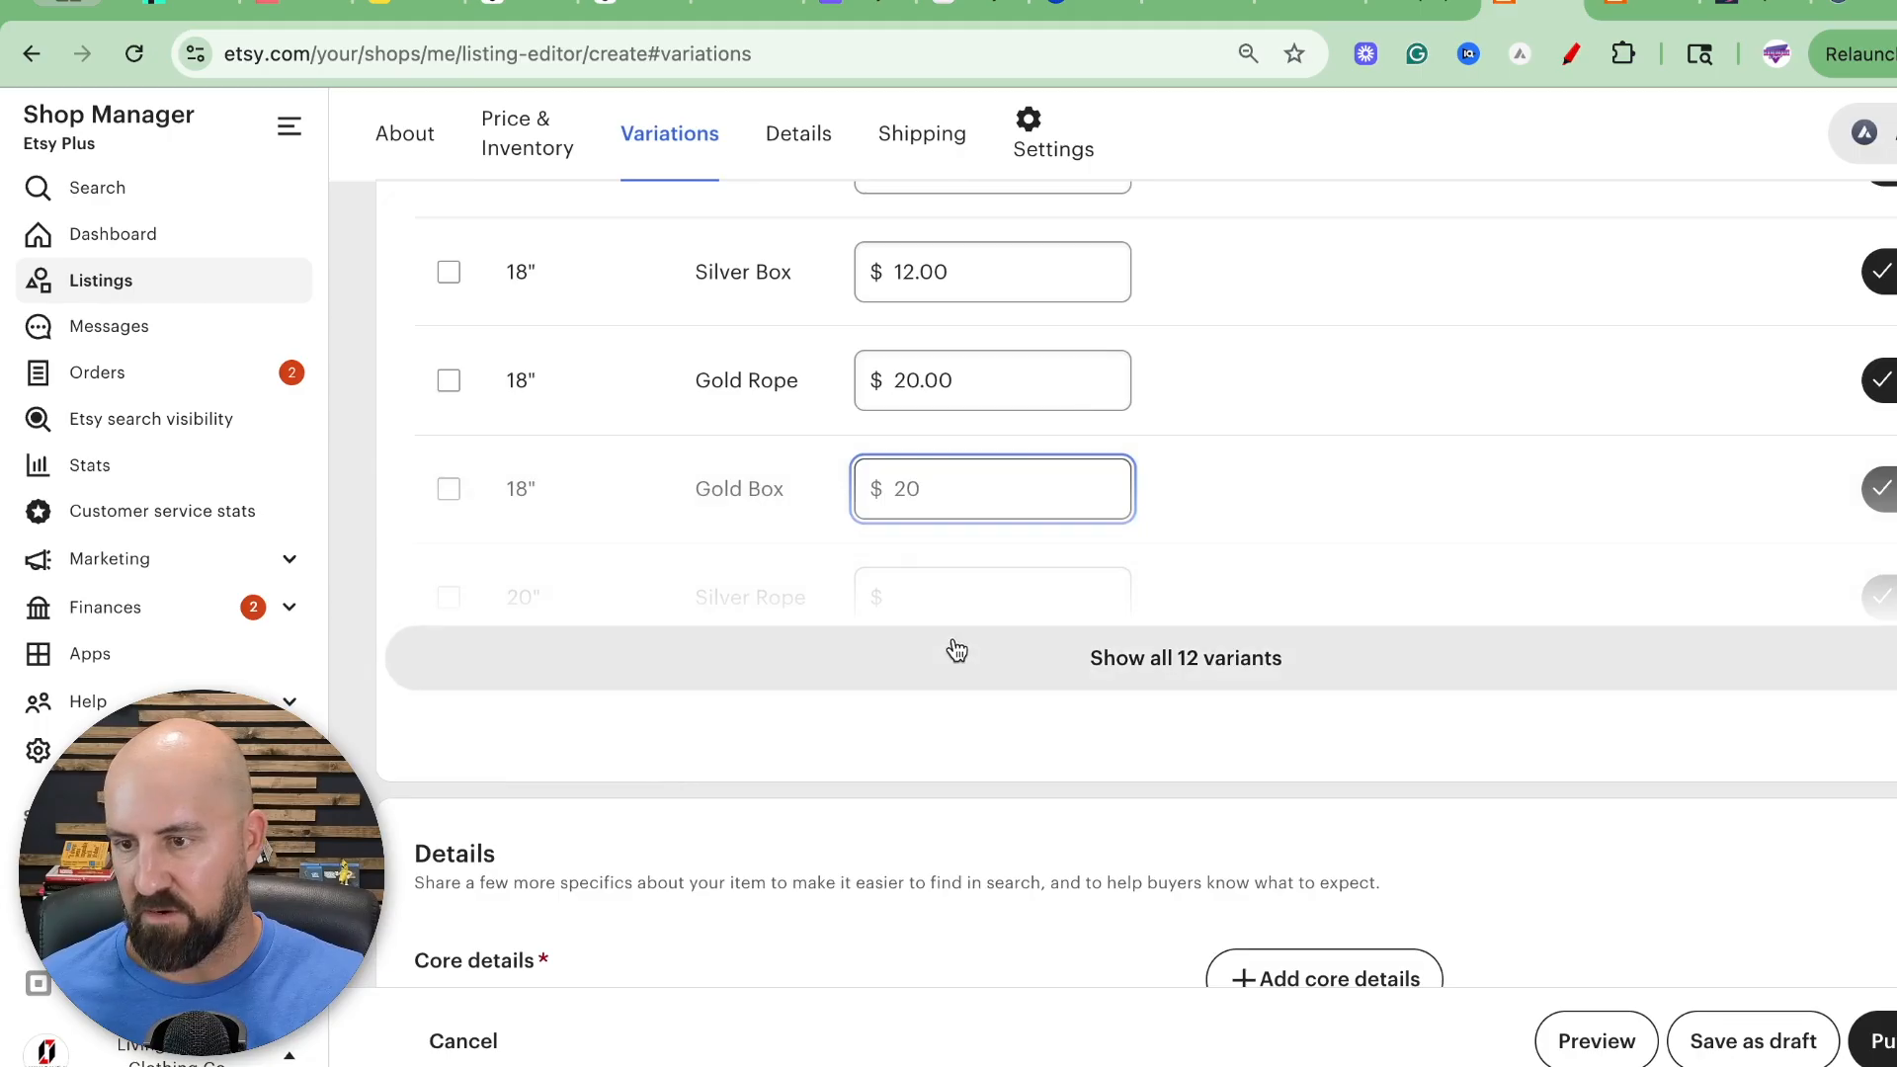
pyautogui.click(1127, 658)
pyautogui.scroll(-4, 1053, 682)
pyautogui.click(961, 435)
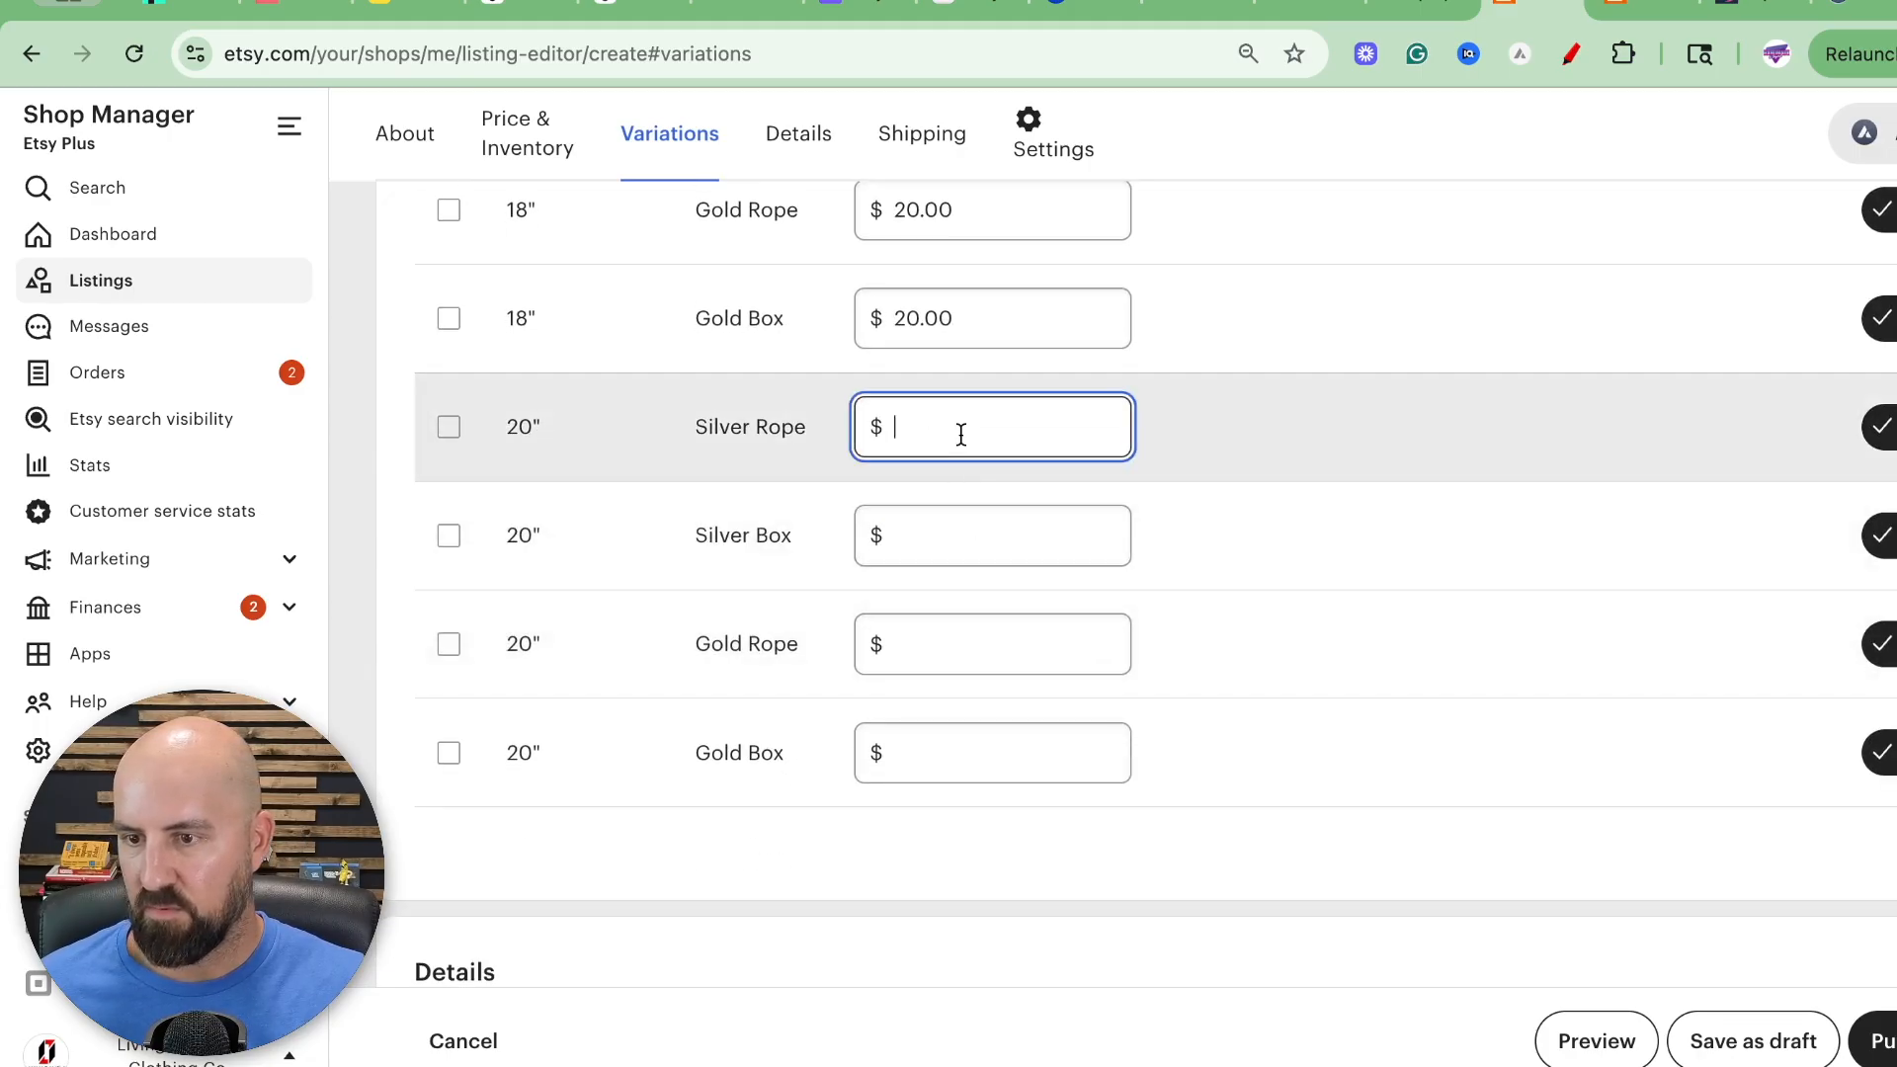
pyautogui.scroll(3, 960, 435)
pyautogui.scroll(-1, 967, 454)
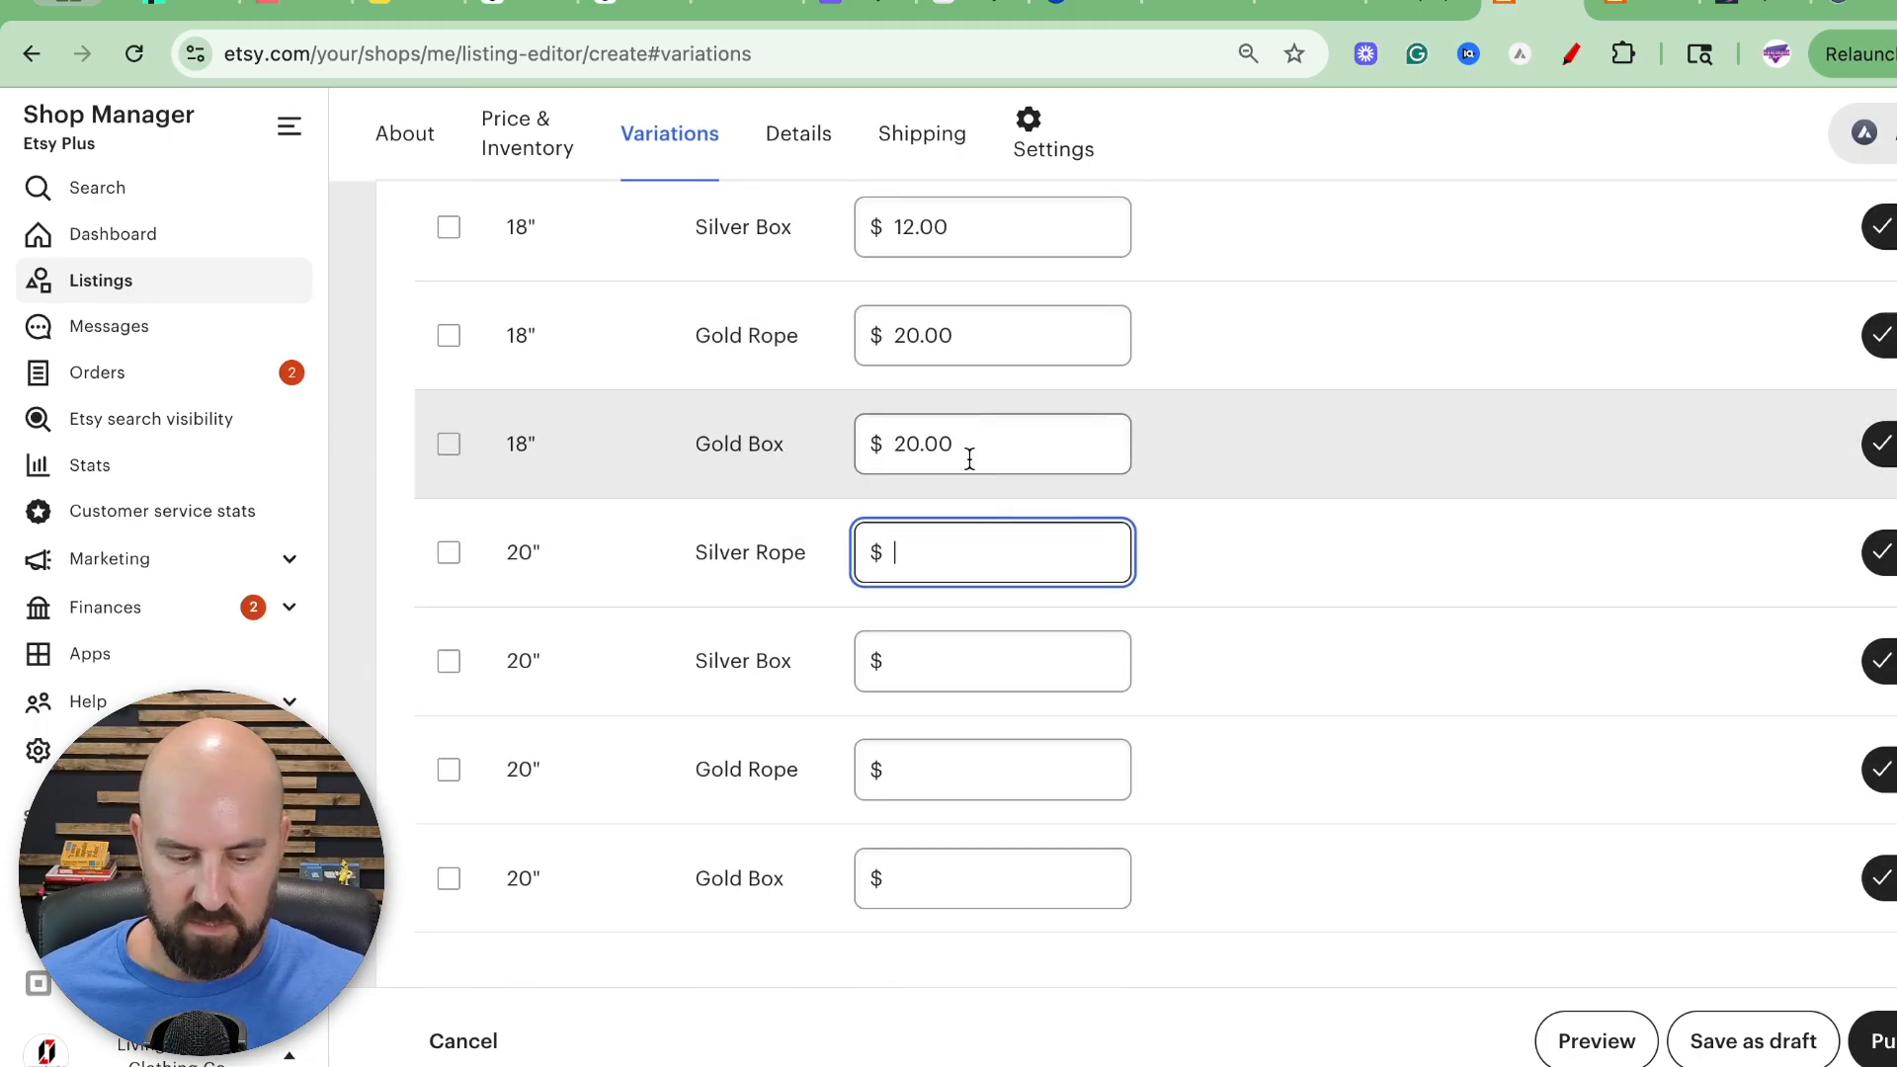
pyautogui.write('13')
pyautogui.click(985, 659)
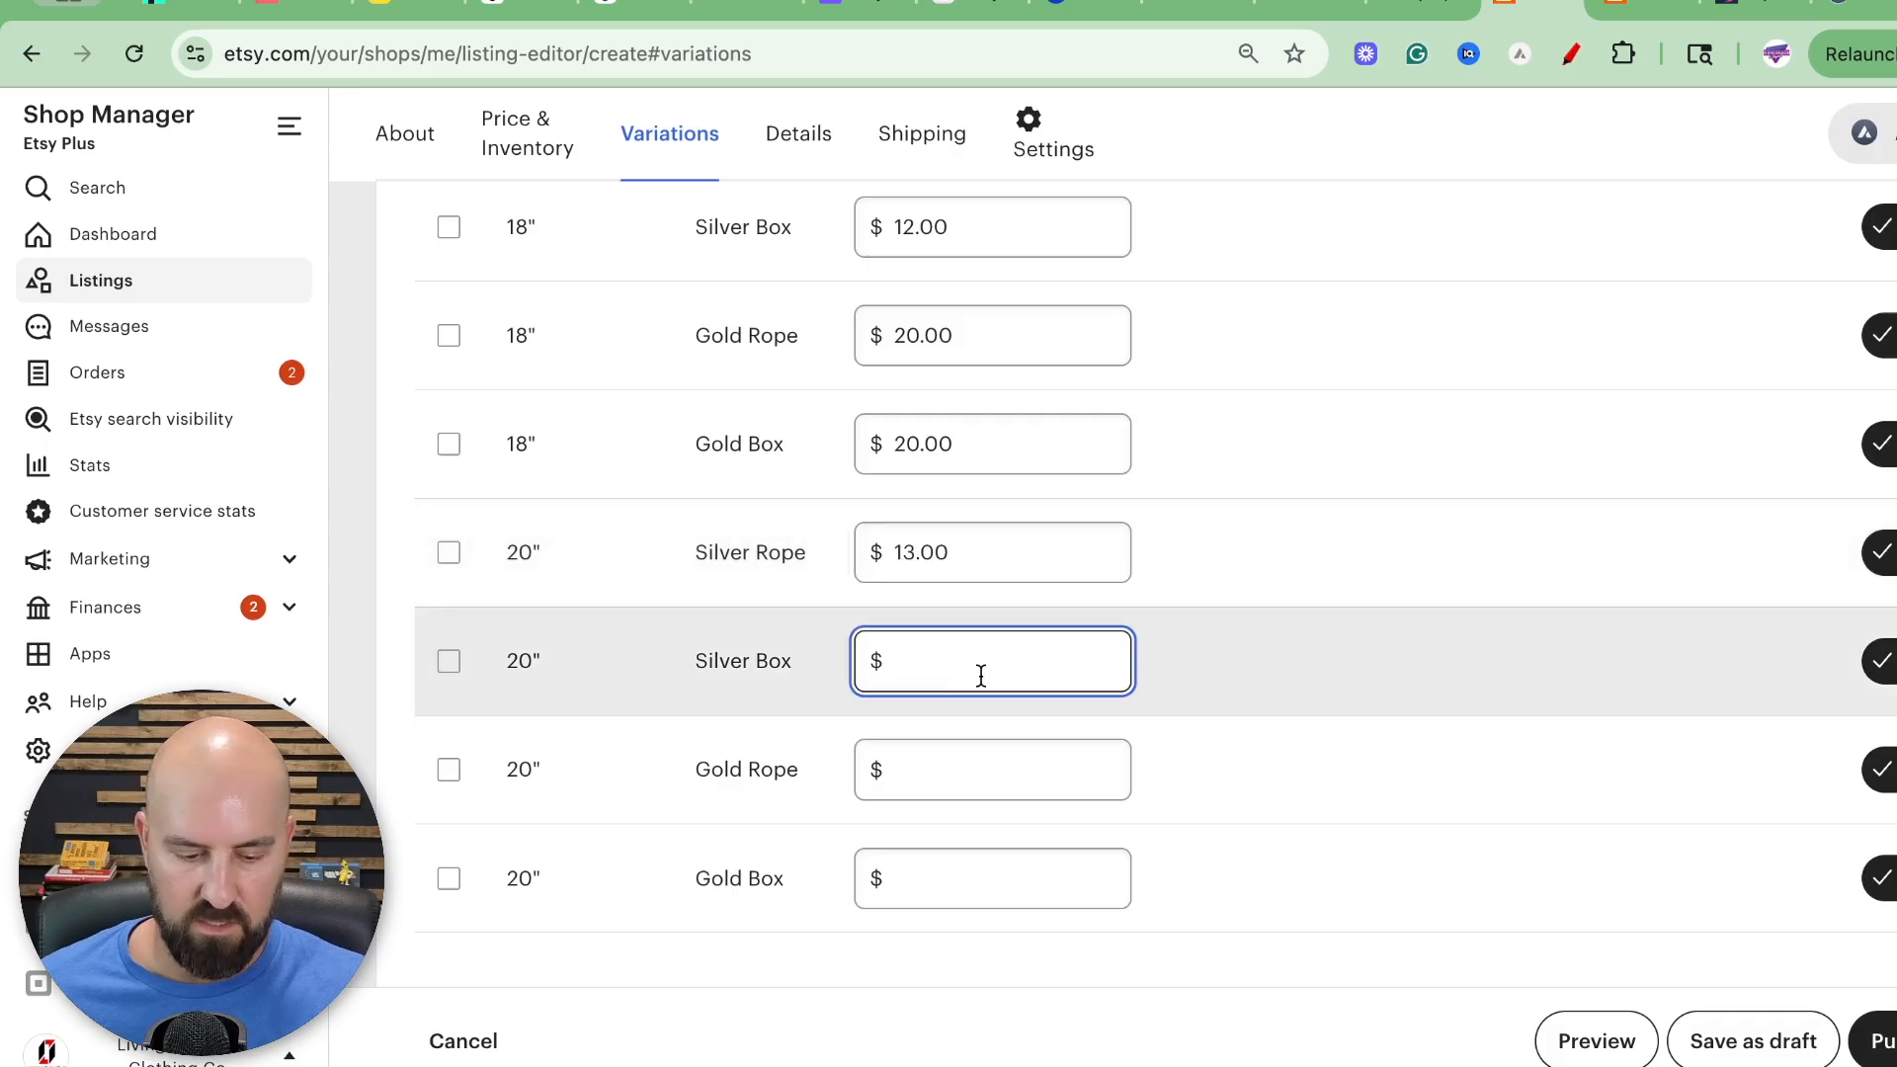
# Set the price of the 20" Gold Rope and 20" Gold Box variants to $25 each.
pyautogui.click(955, 765)
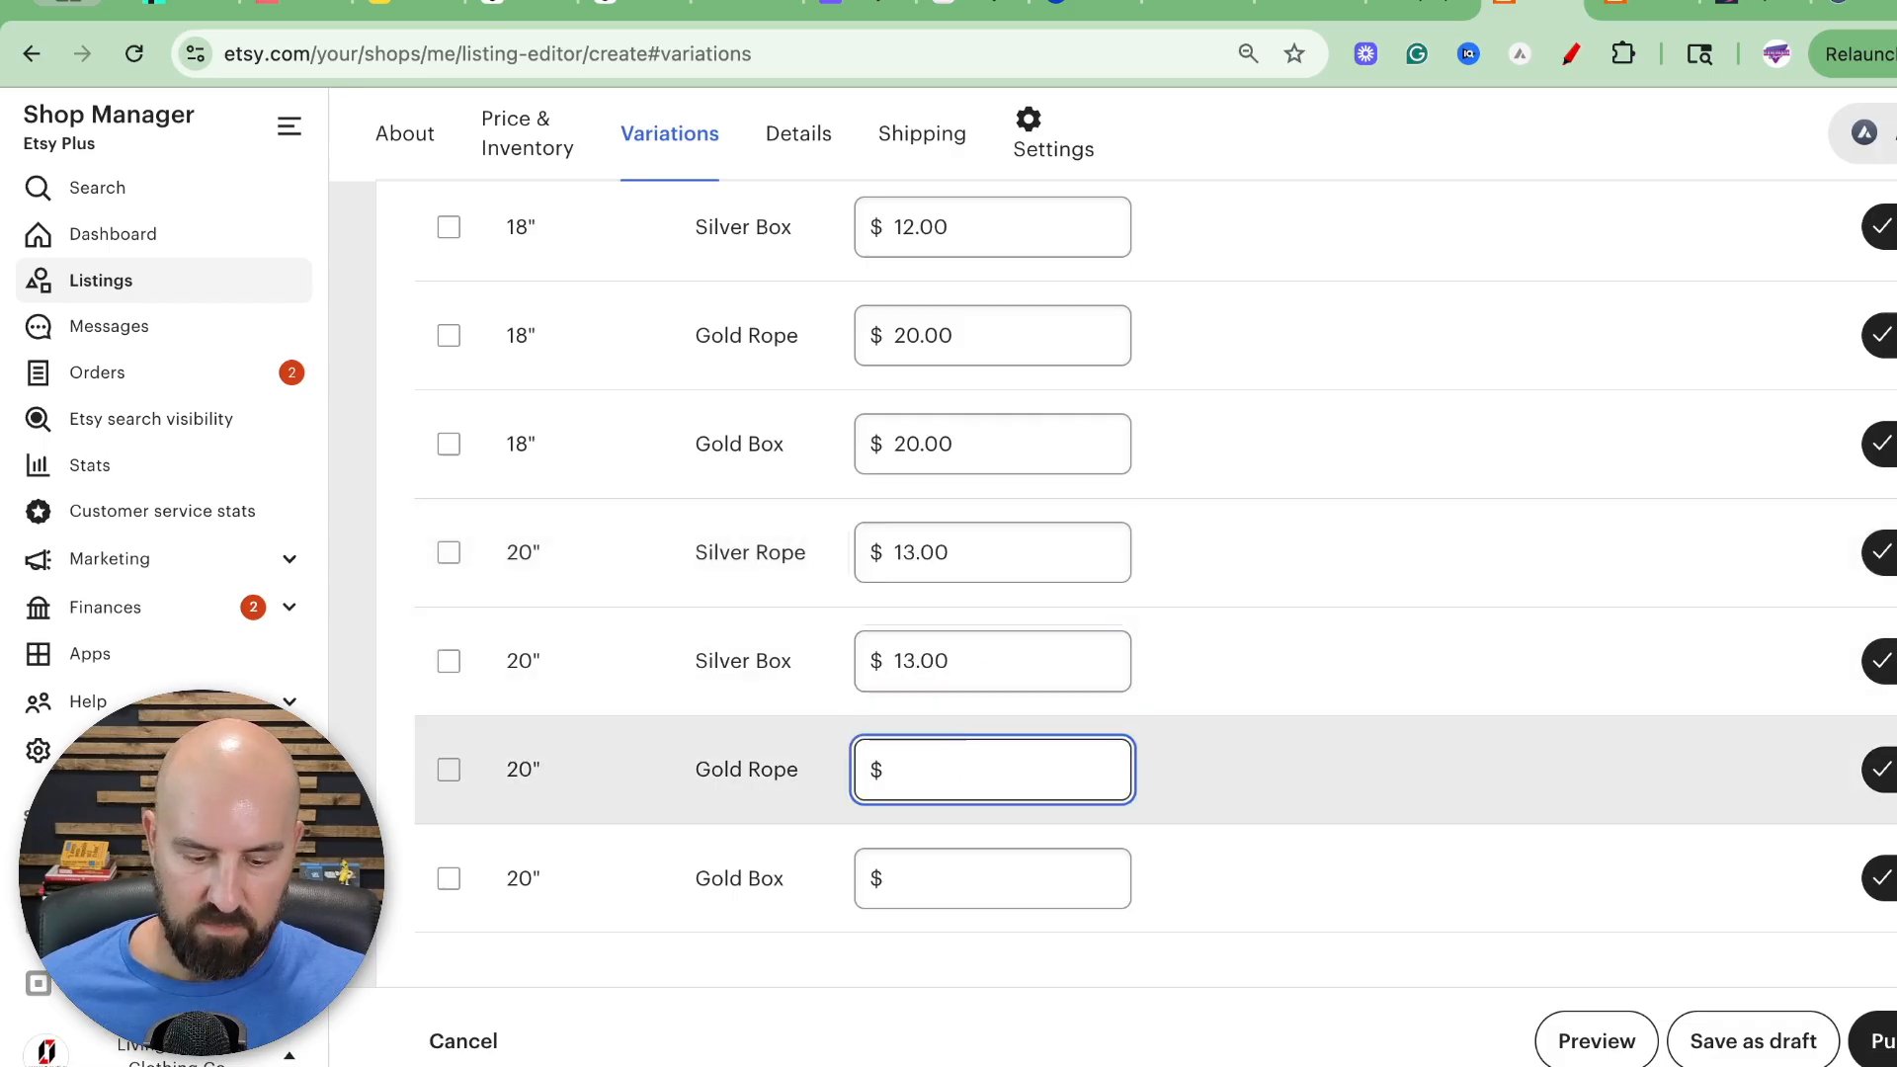
pyautogui.write('25')
pyautogui.click(979, 877)
pyautogui.write('2')
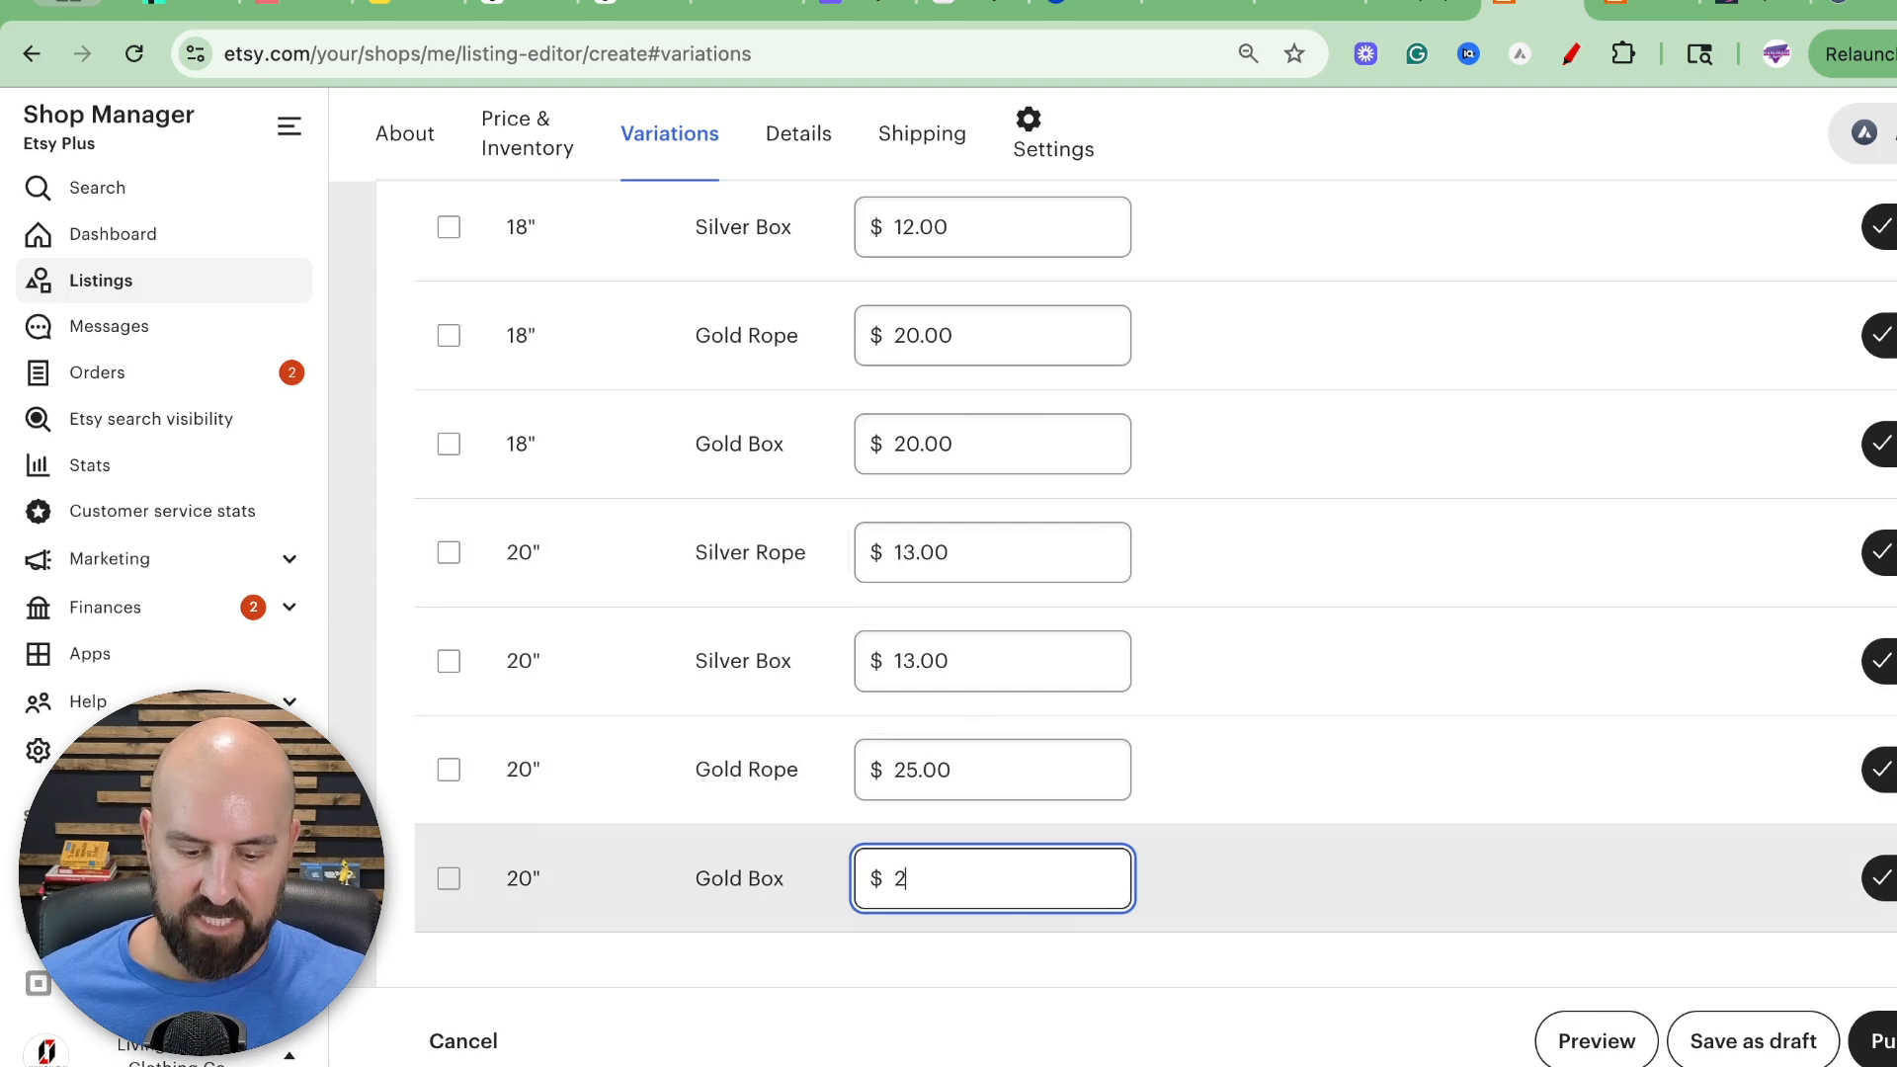
pyautogui.write('5')
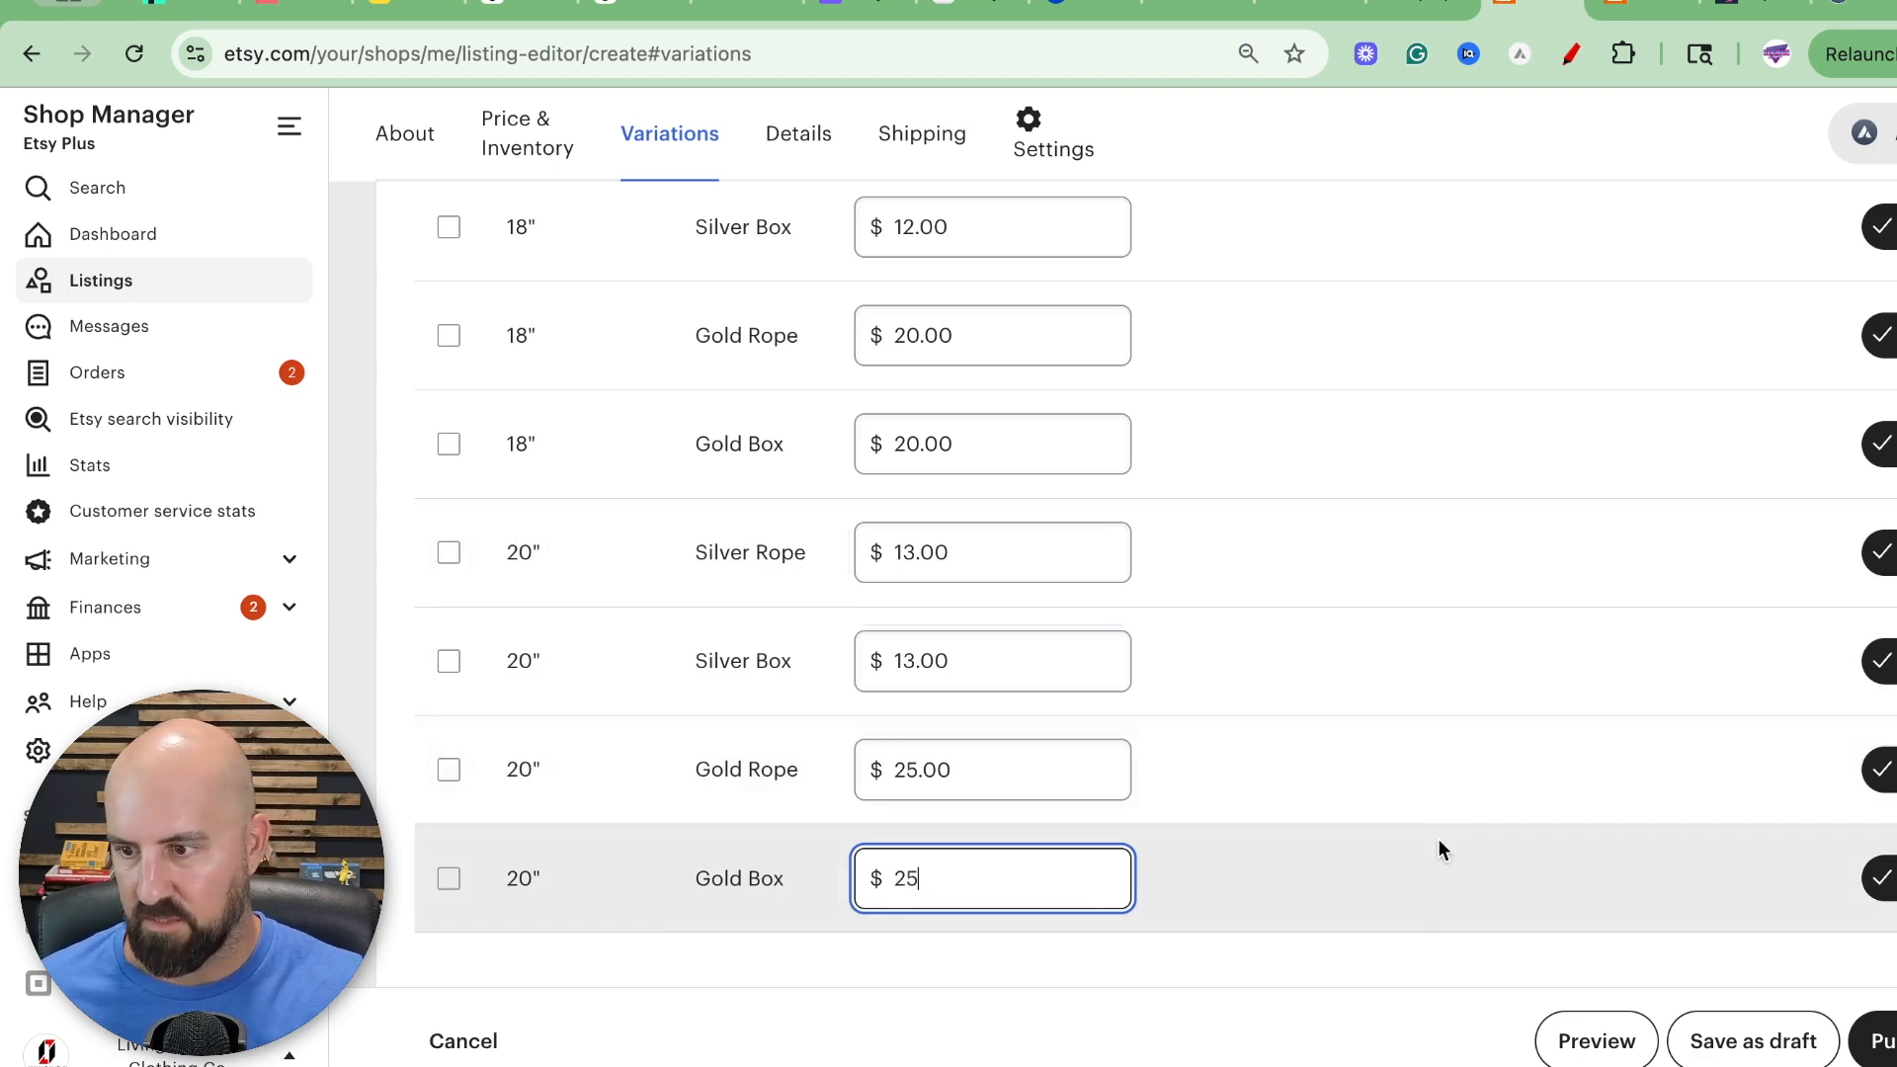
pyautogui.click(1437, 796)
# Reopen the variation management settings and review both variations and the options for varying prices, quantities and SKUs.
pyautogui.scroll(-3, 1437, 797)
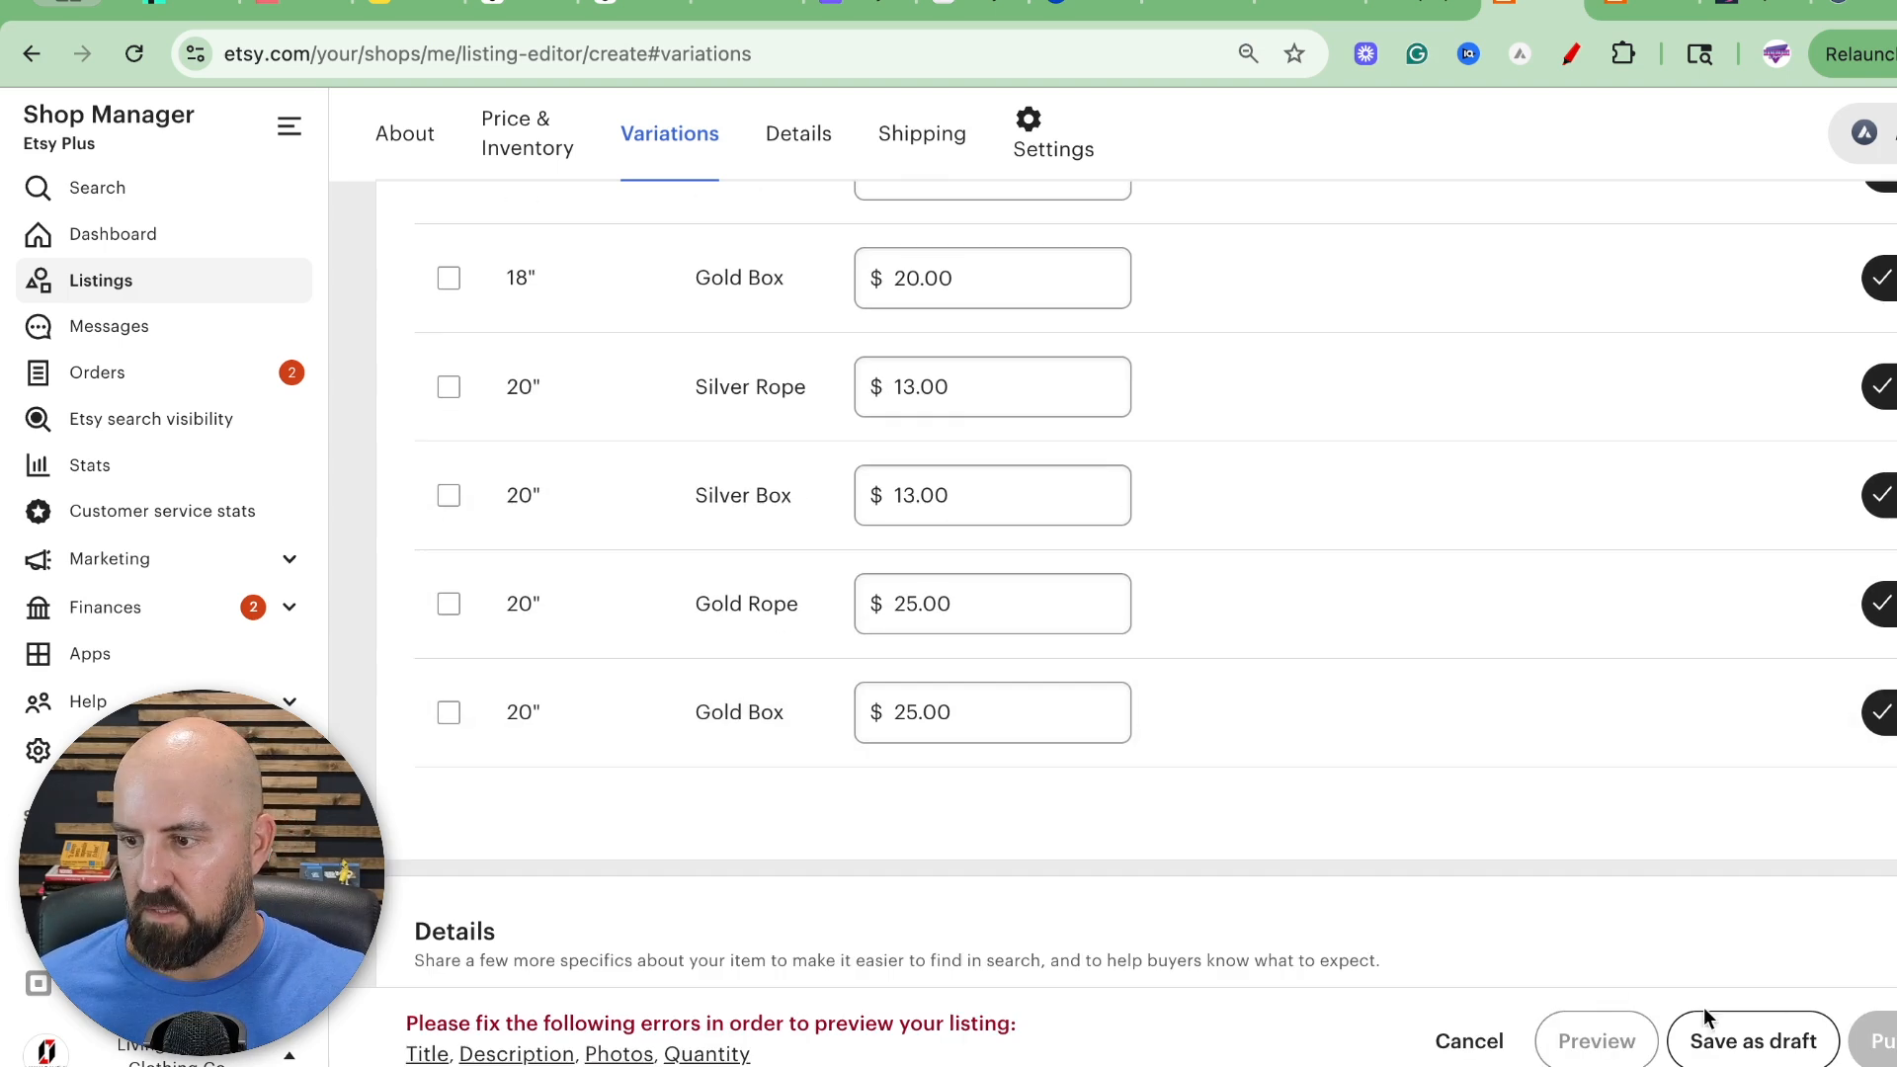
pyautogui.scroll(10, 1680, 880)
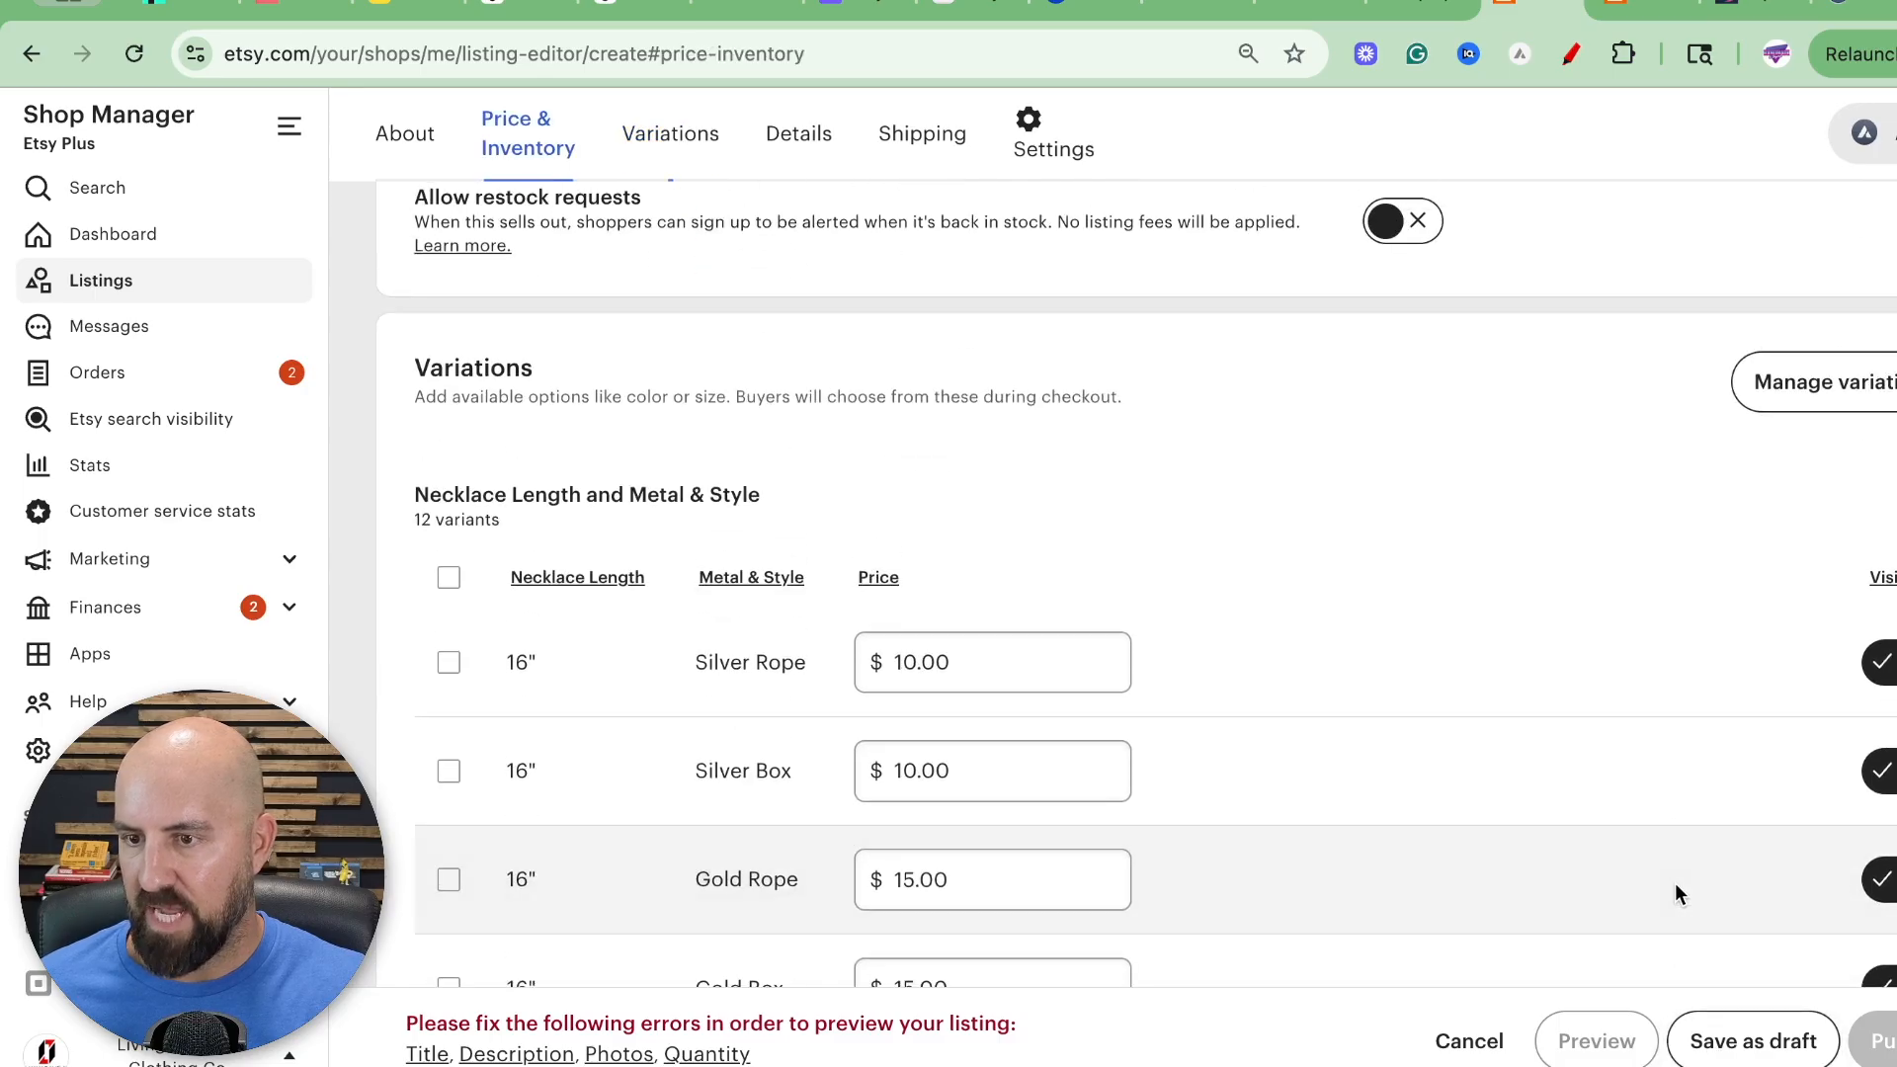
pyautogui.click(1776, 379)
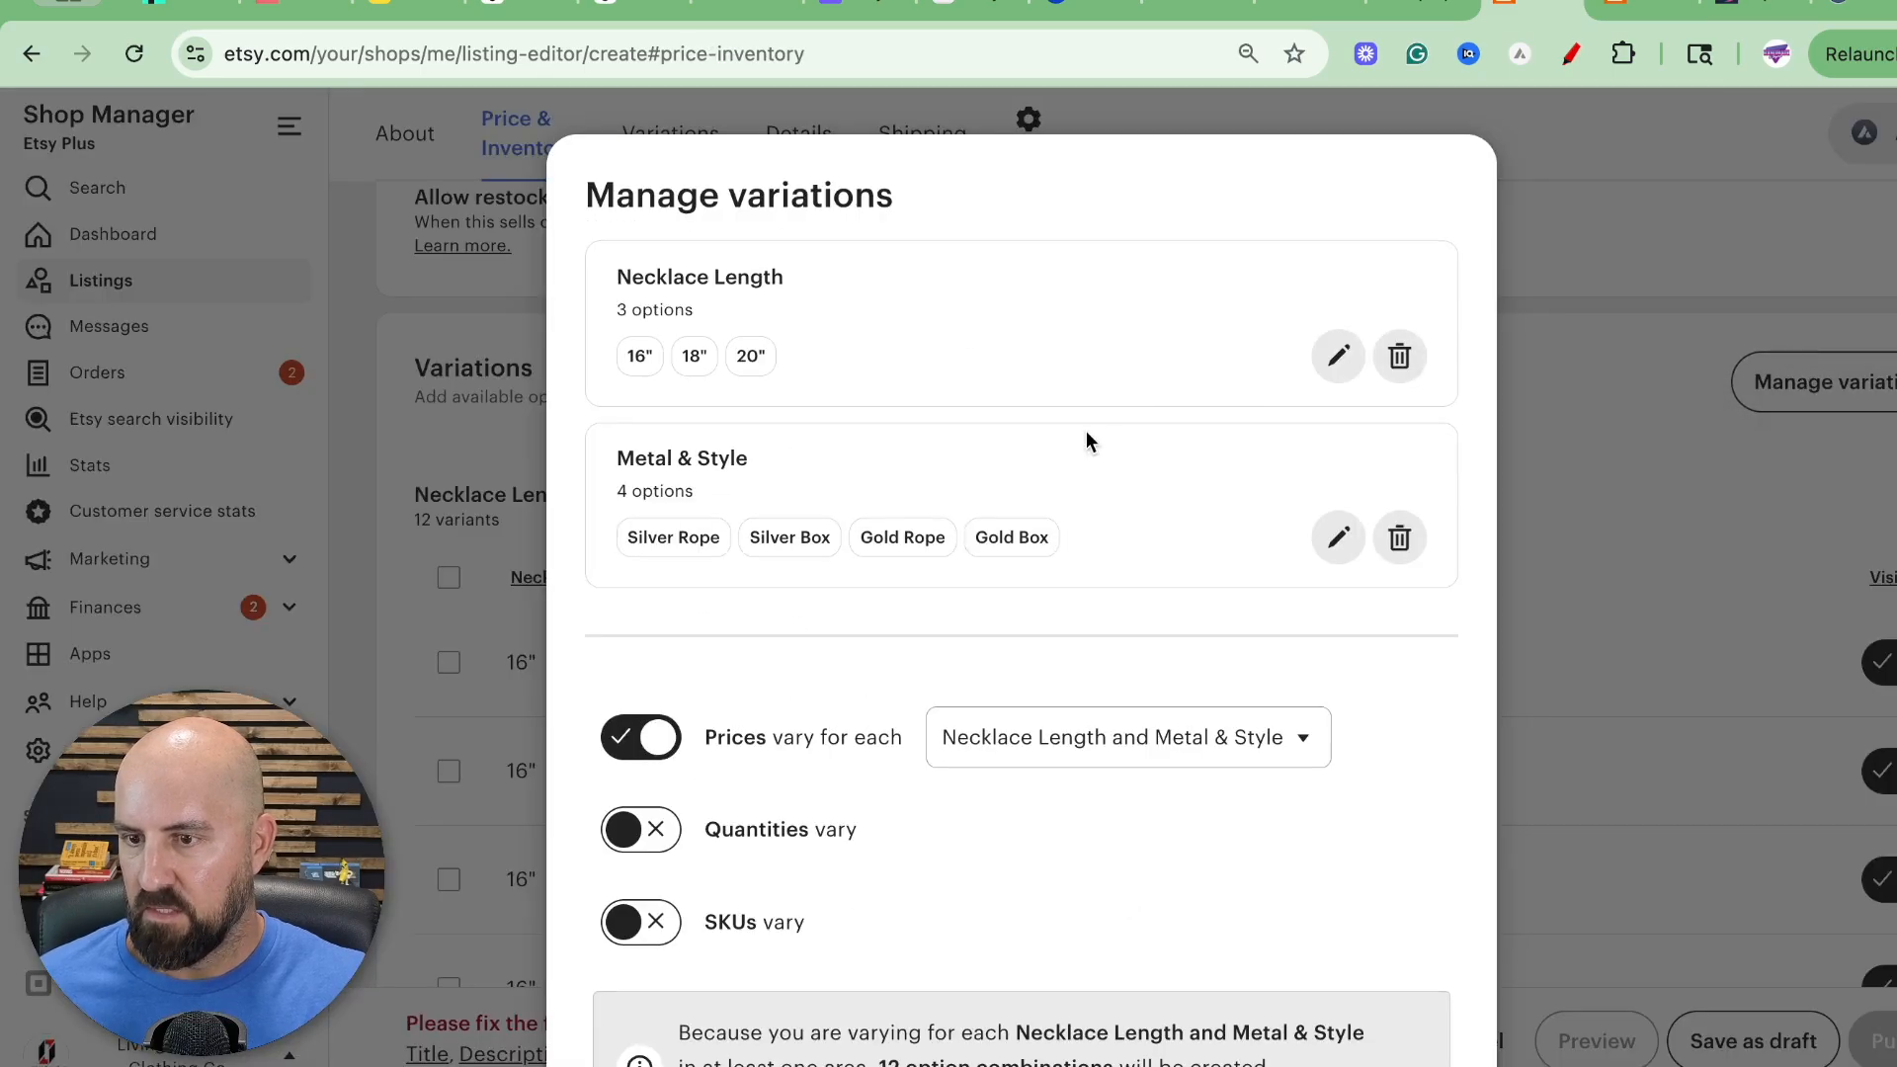
pyautogui.scroll(-3, 1089, 444)
pyautogui.scroll(3, 1137, 524)
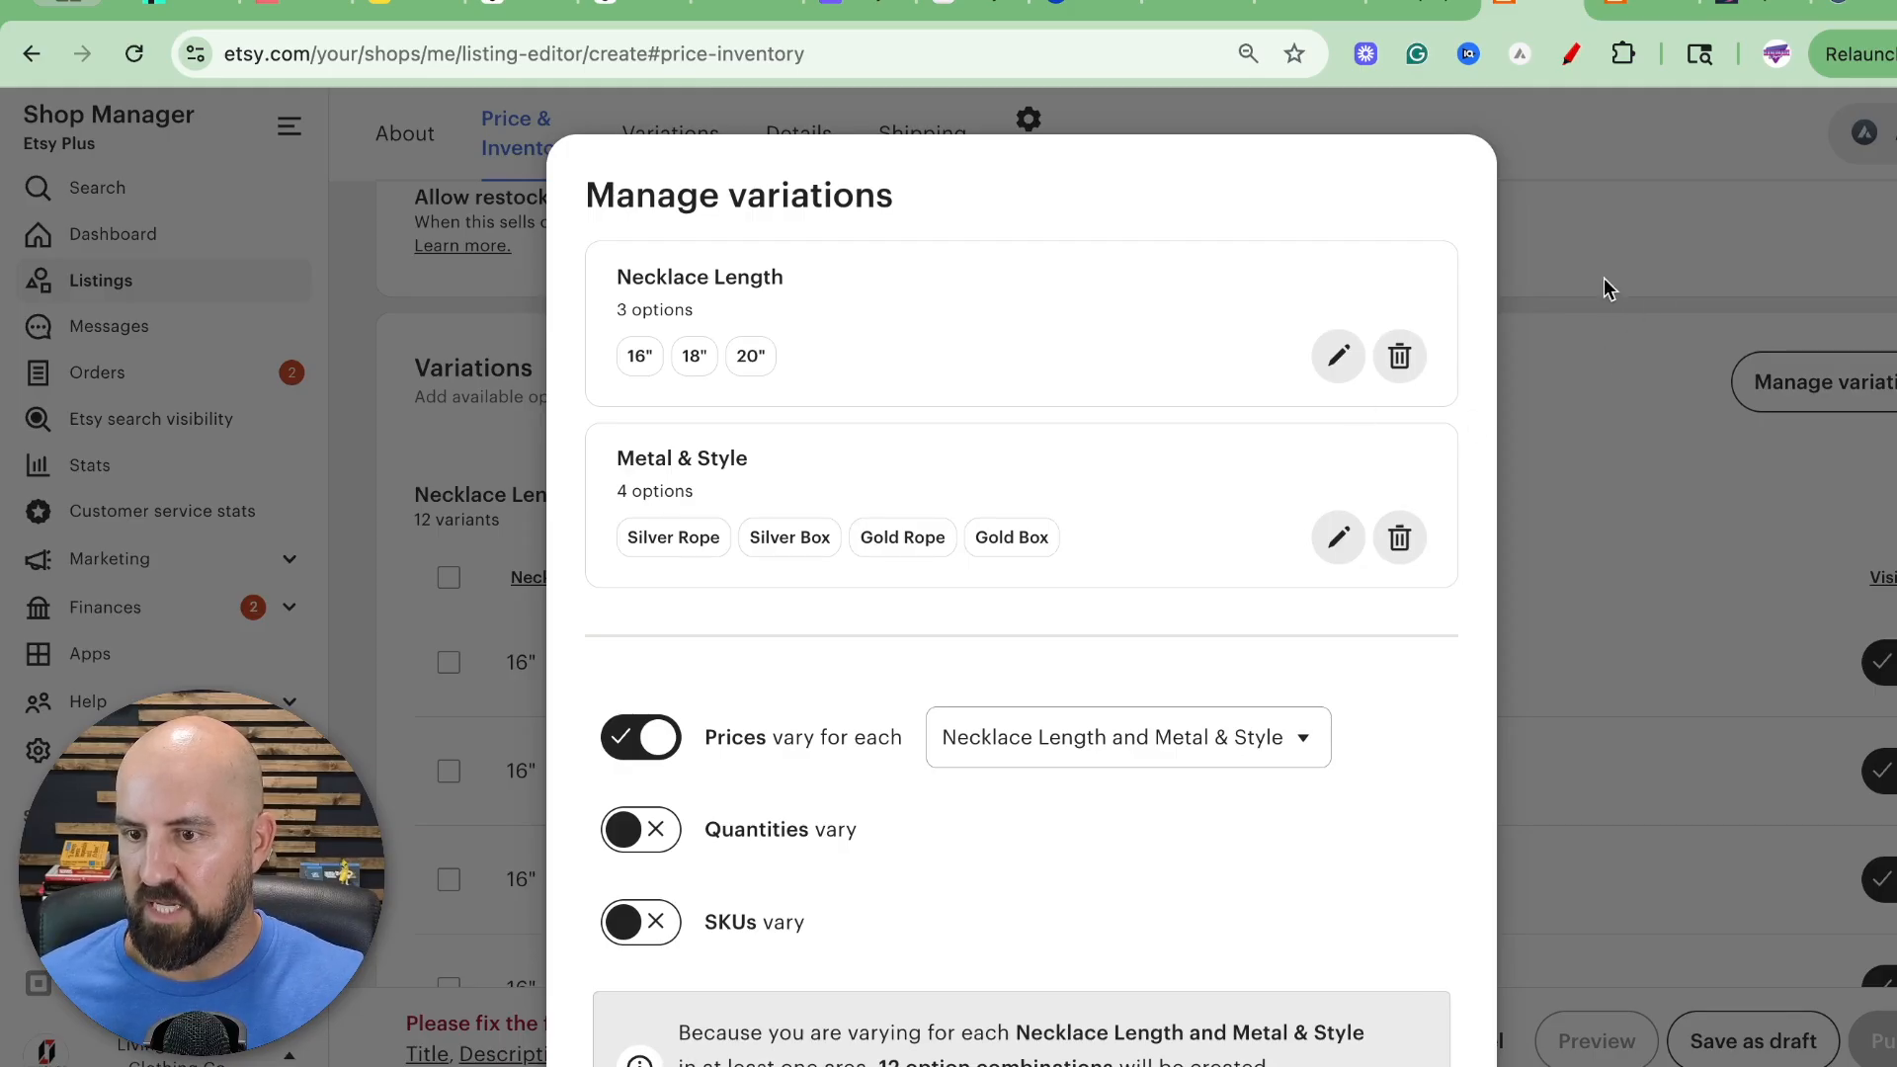
pyautogui.scroll(-3, 1366, 787)
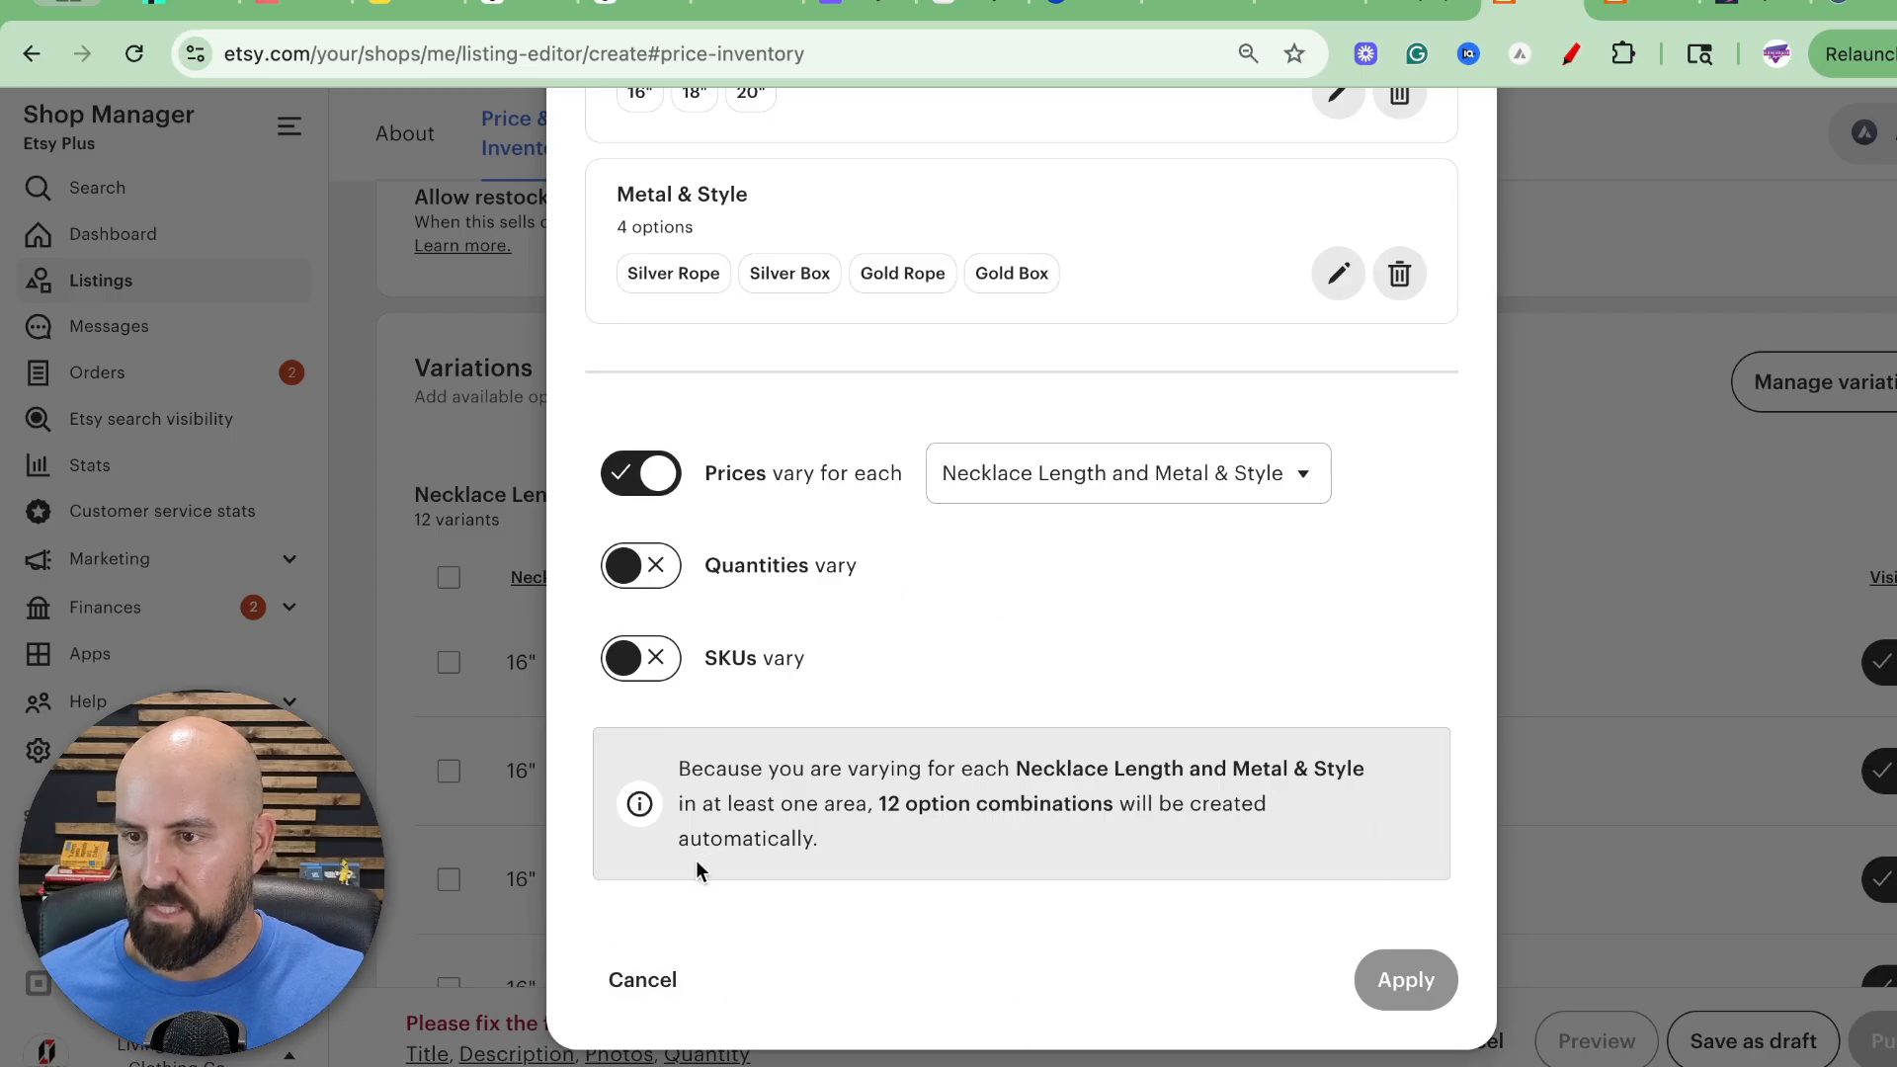
pyautogui.scroll(2, 1063, 581)
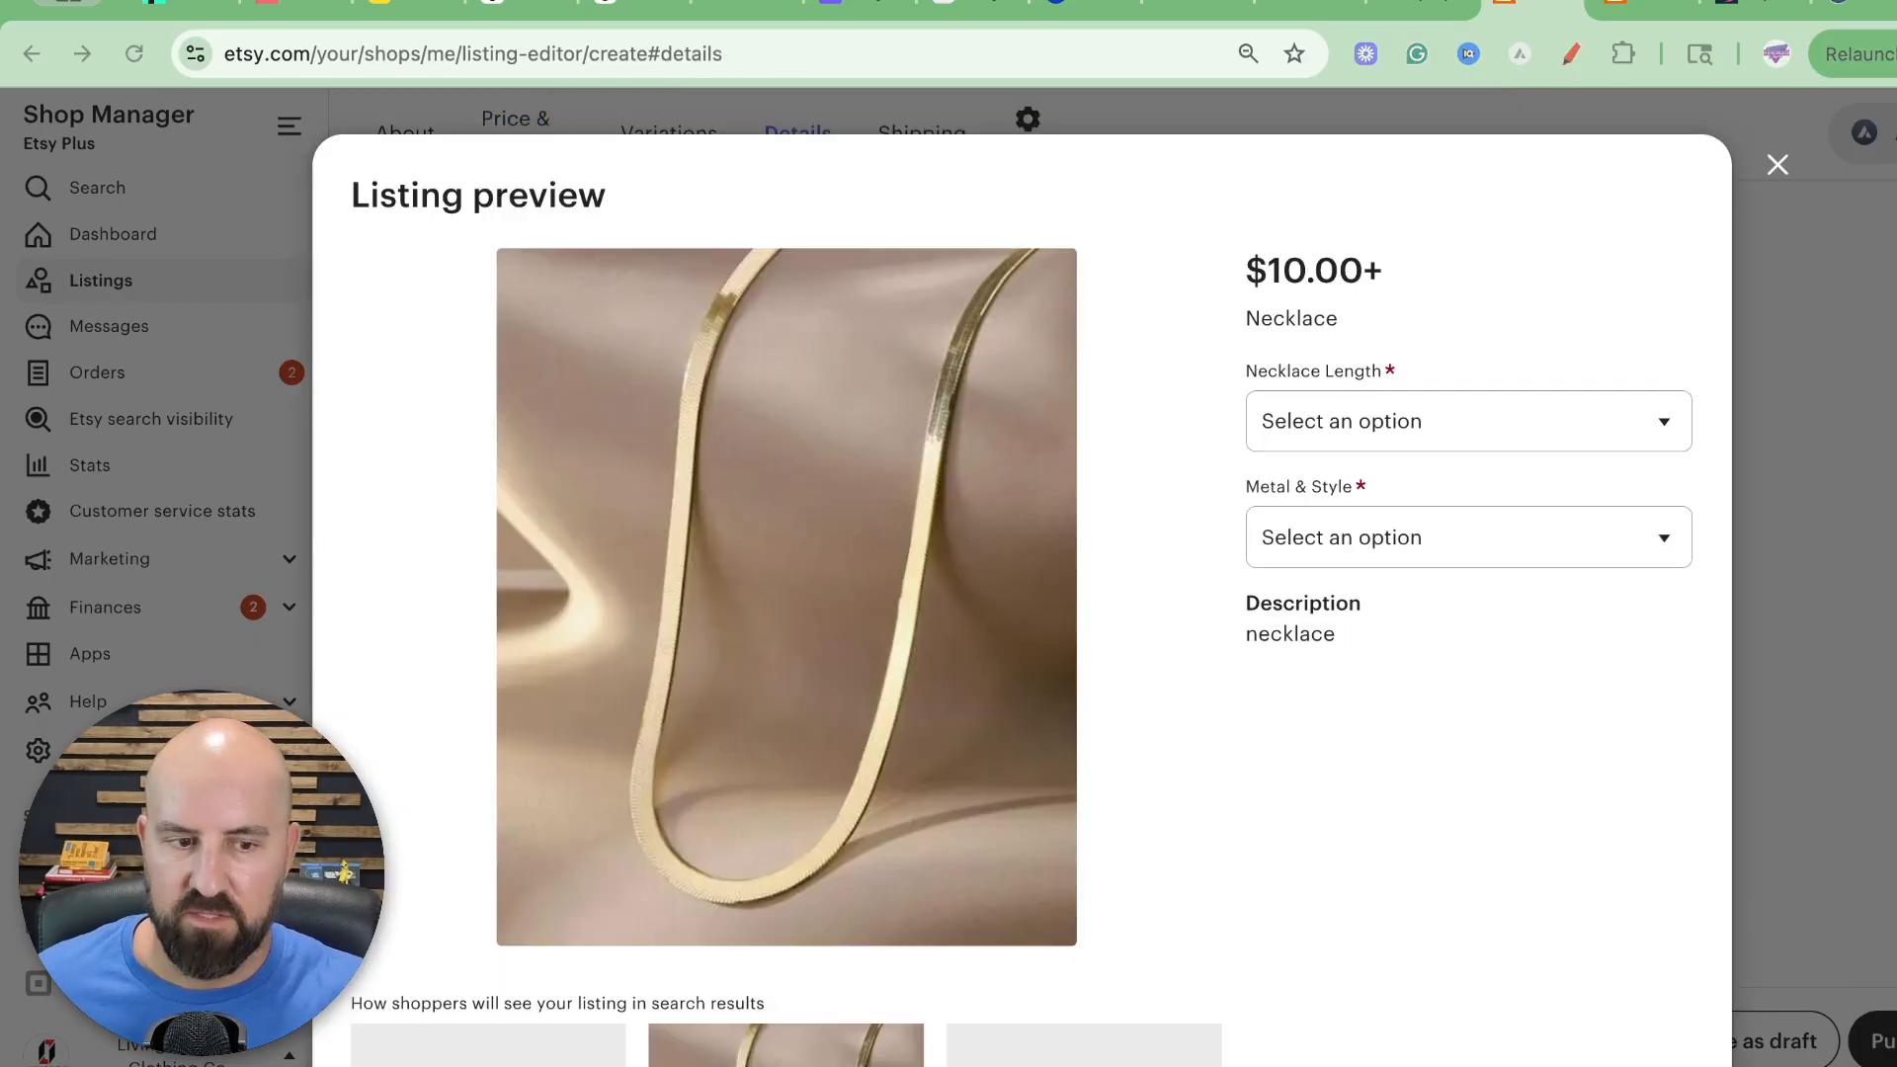
# Review the listing preview and examine the price ranges offered for the Necklace Length and Metal & Style choices.
pyautogui.scroll(-2, 1048, 854)
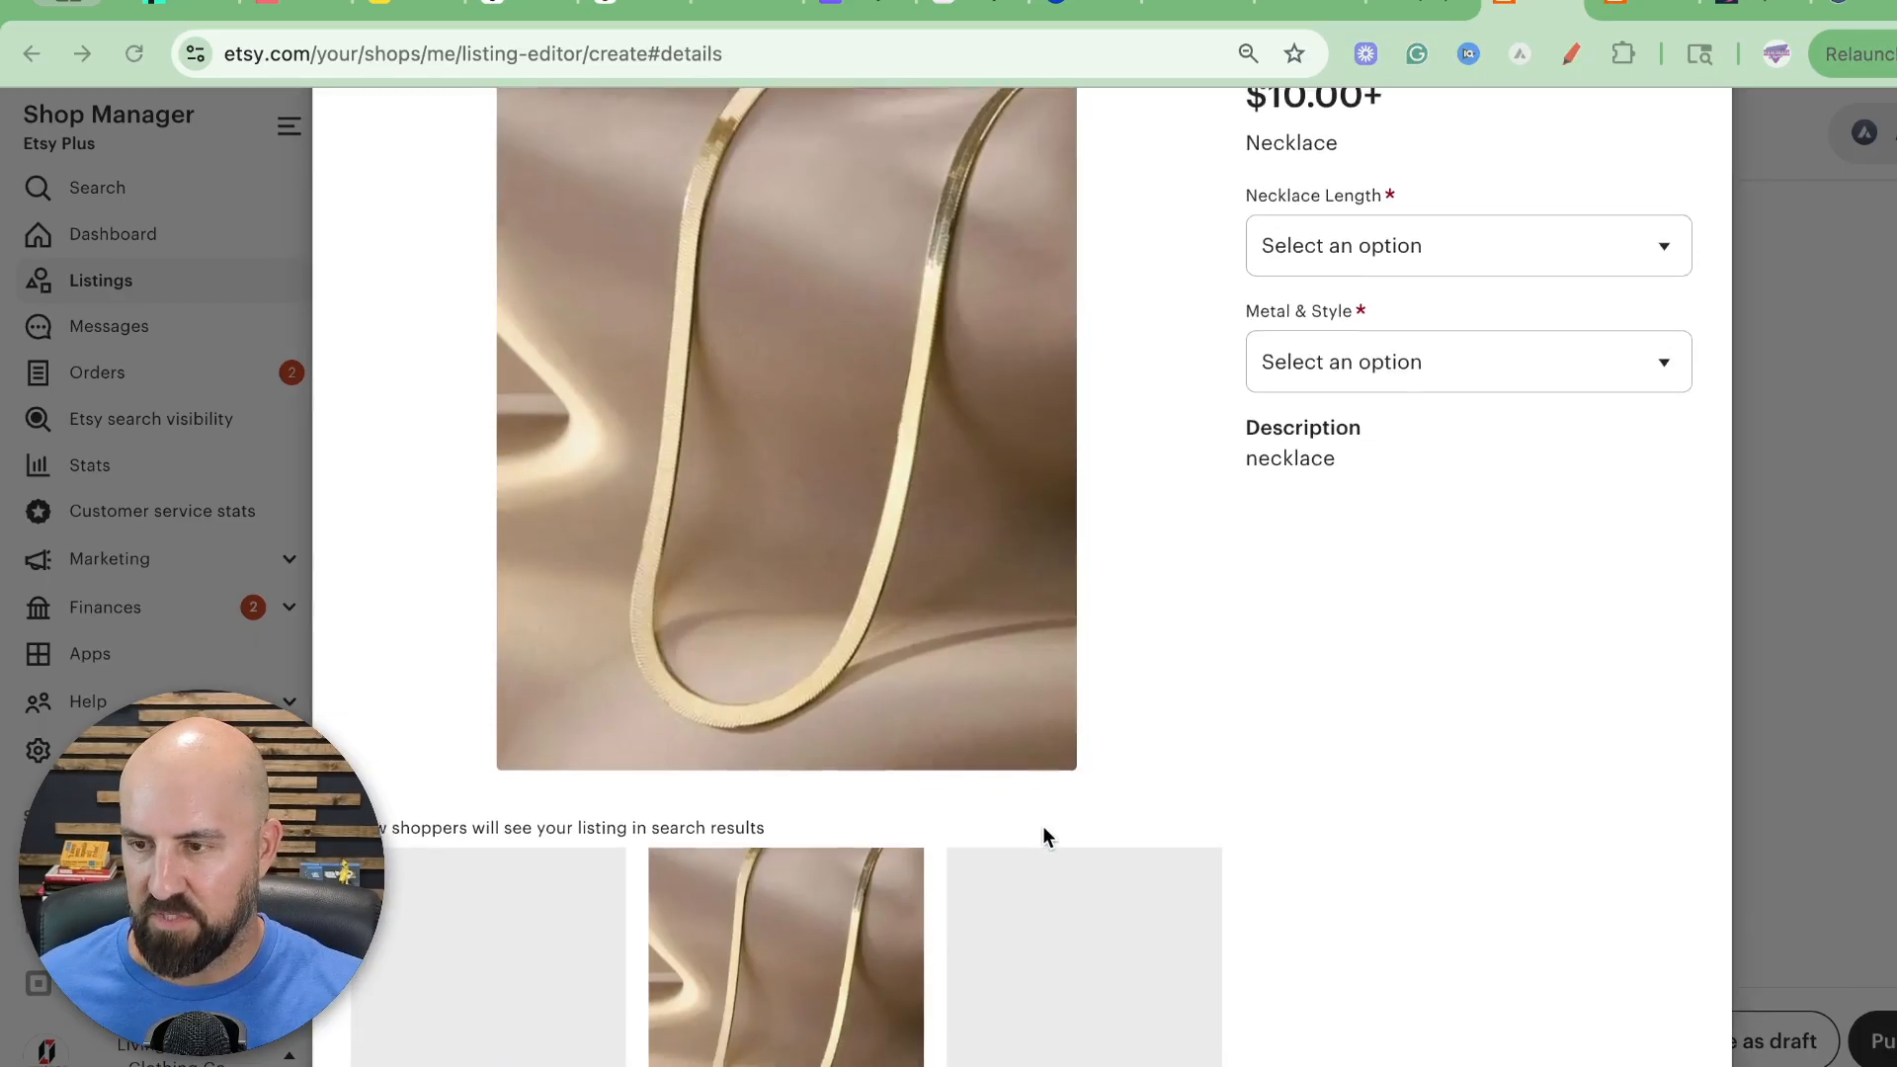
pyautogui.scroll(2, 1045, 838)
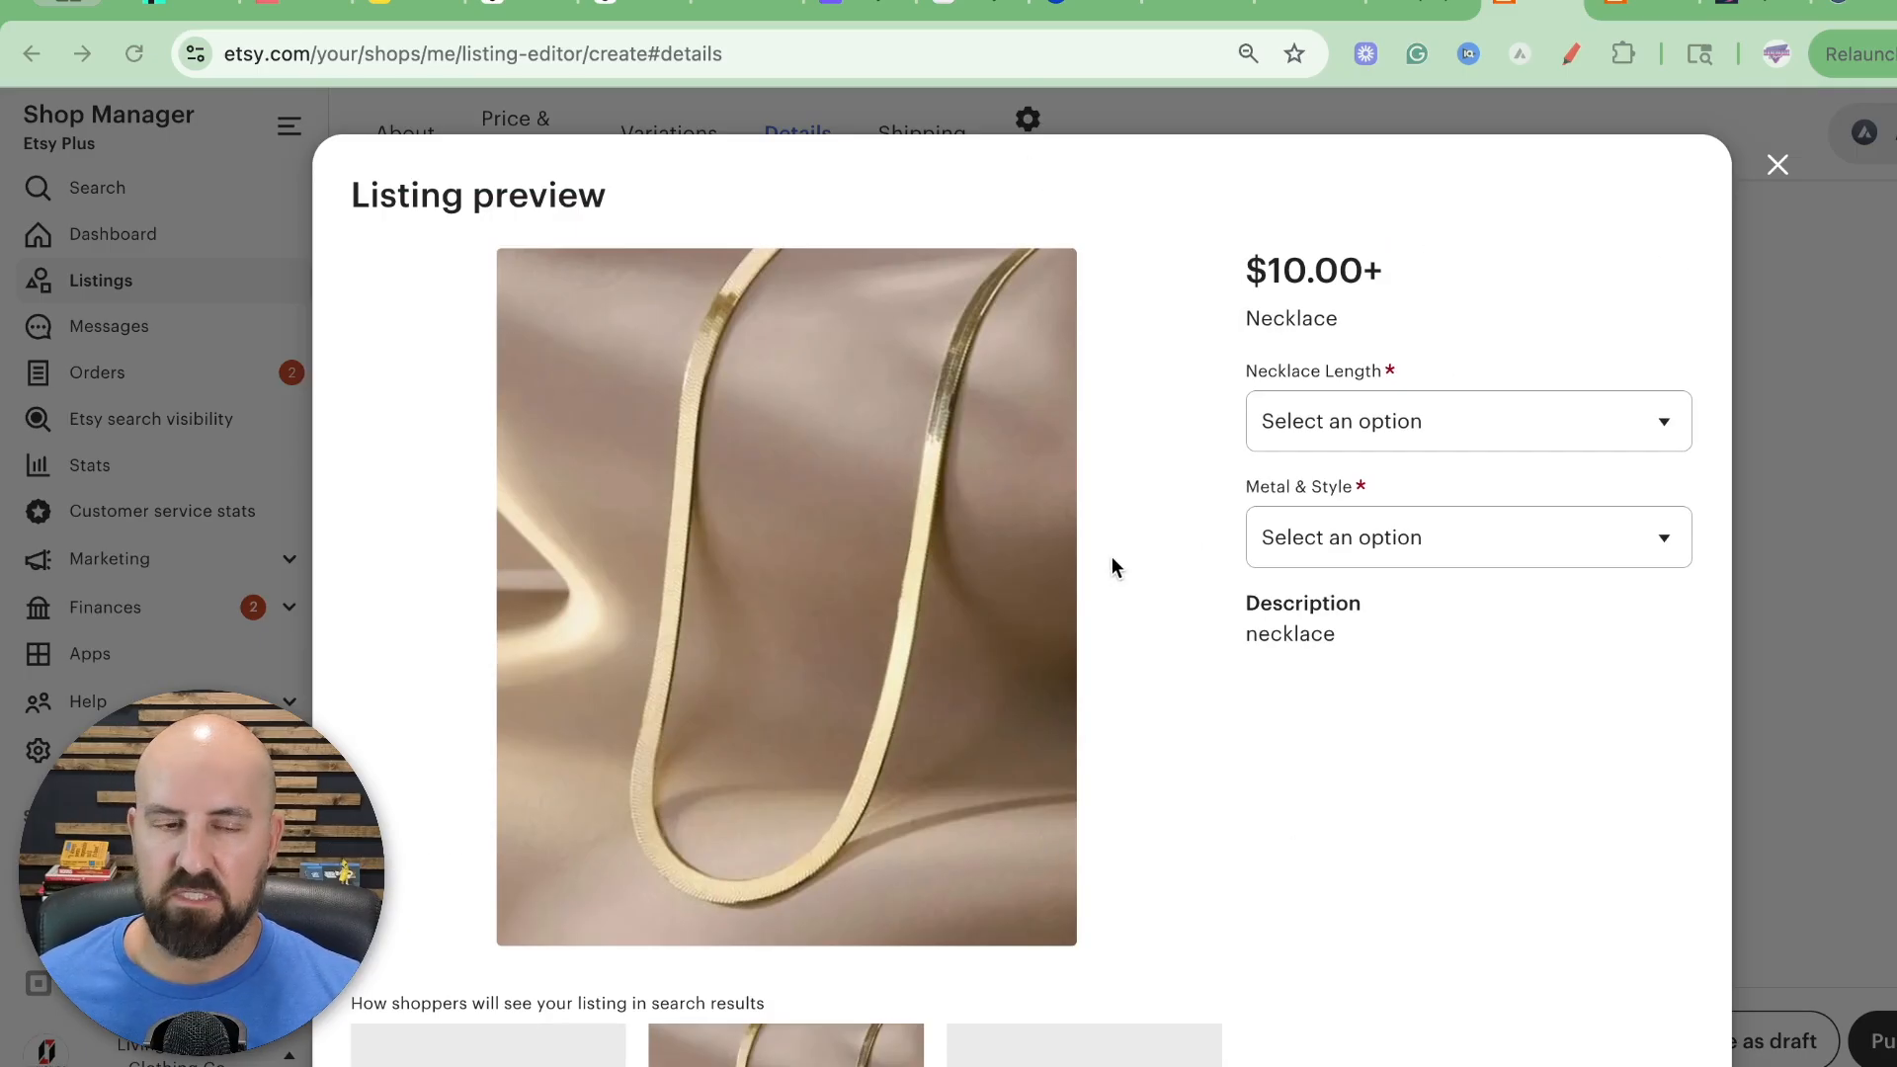
pyautogui.click(1332, 423)
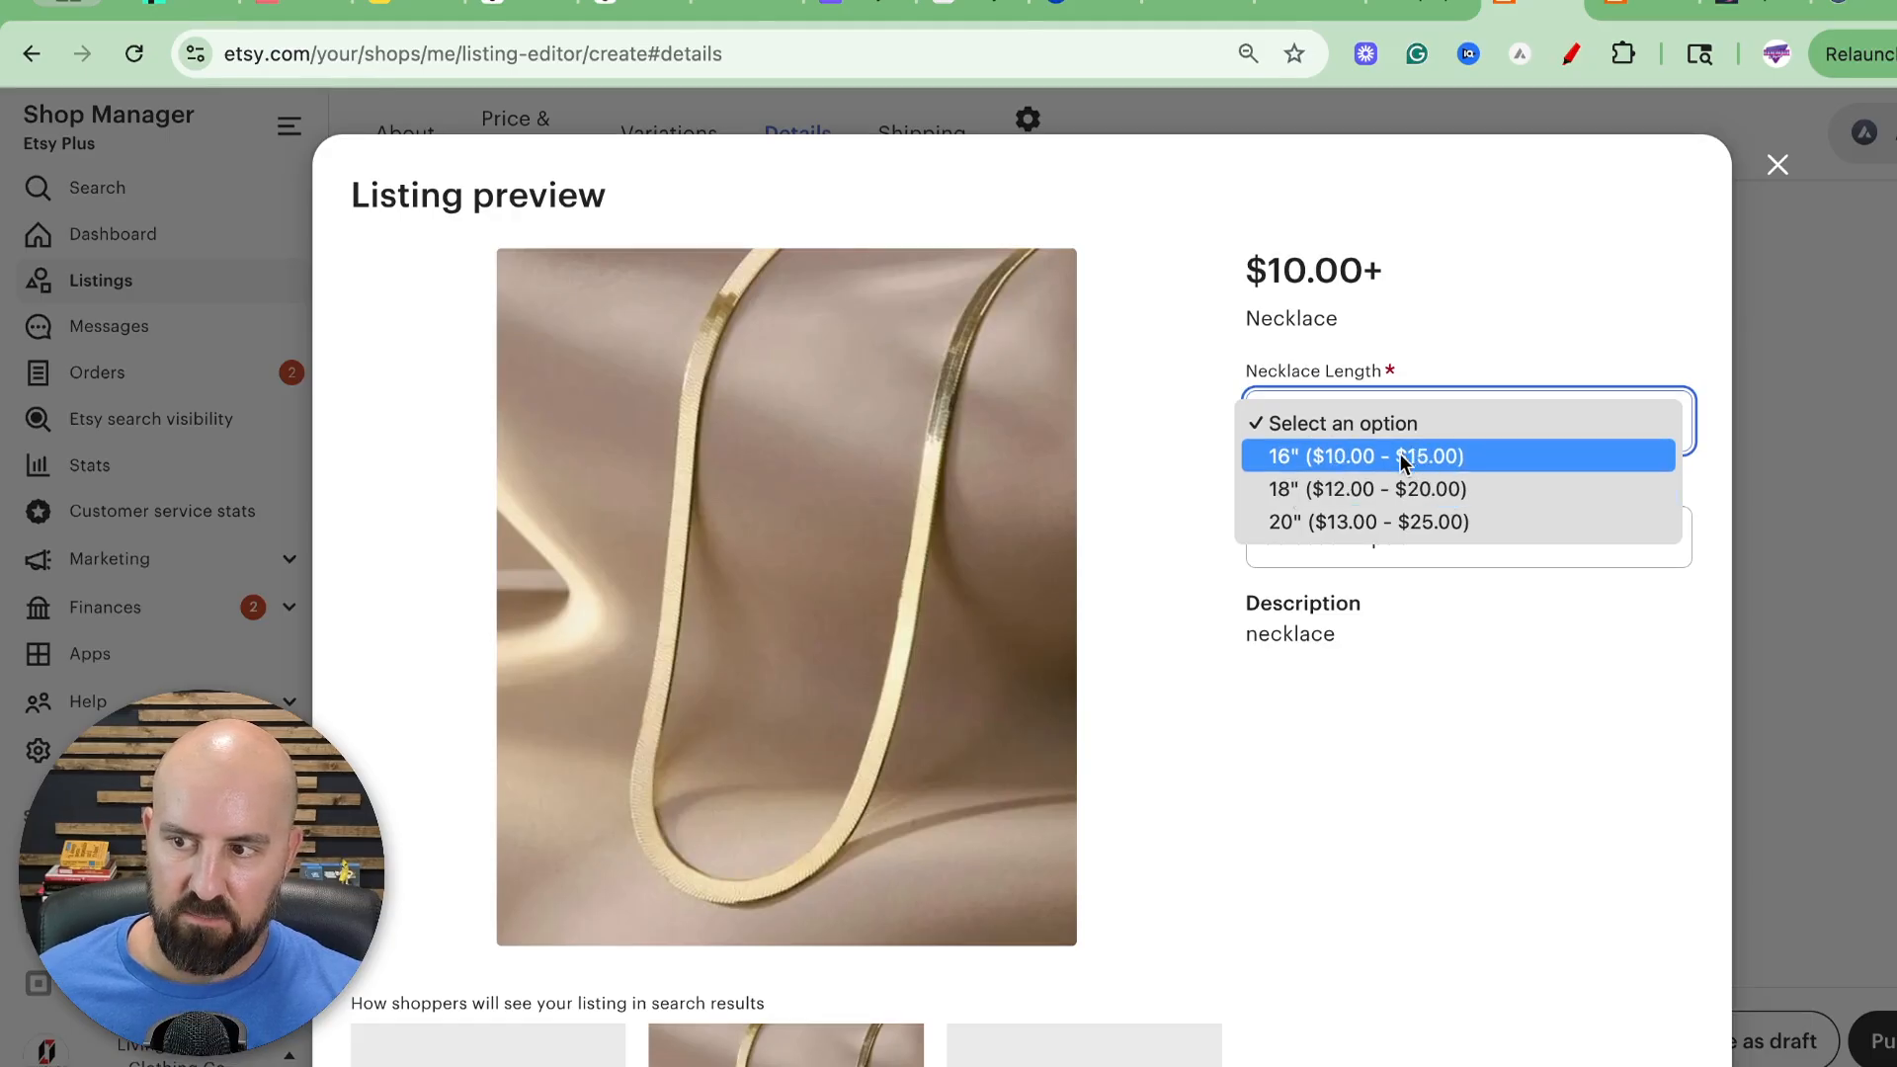
pyautogui.click(1196, 455)
pyautogui.click(1313, 533)
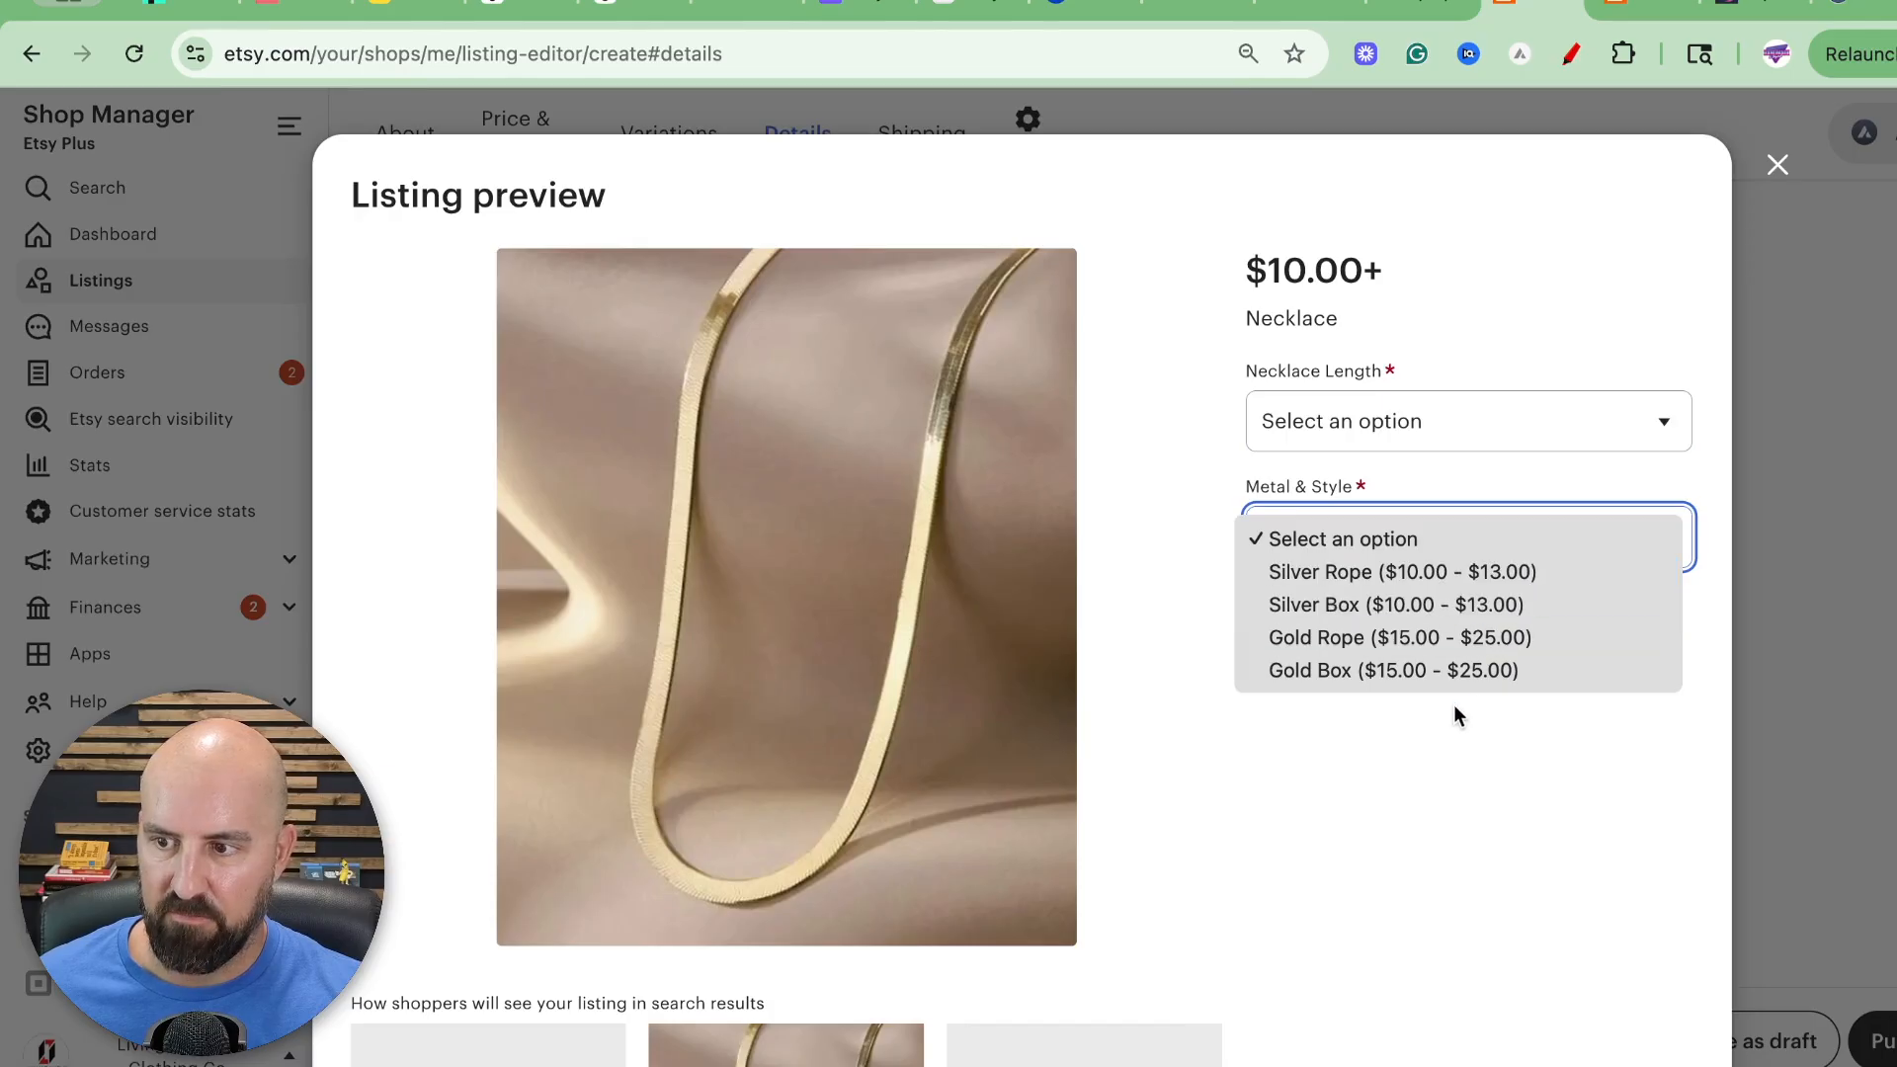
pyautogui.click(1313, 413)
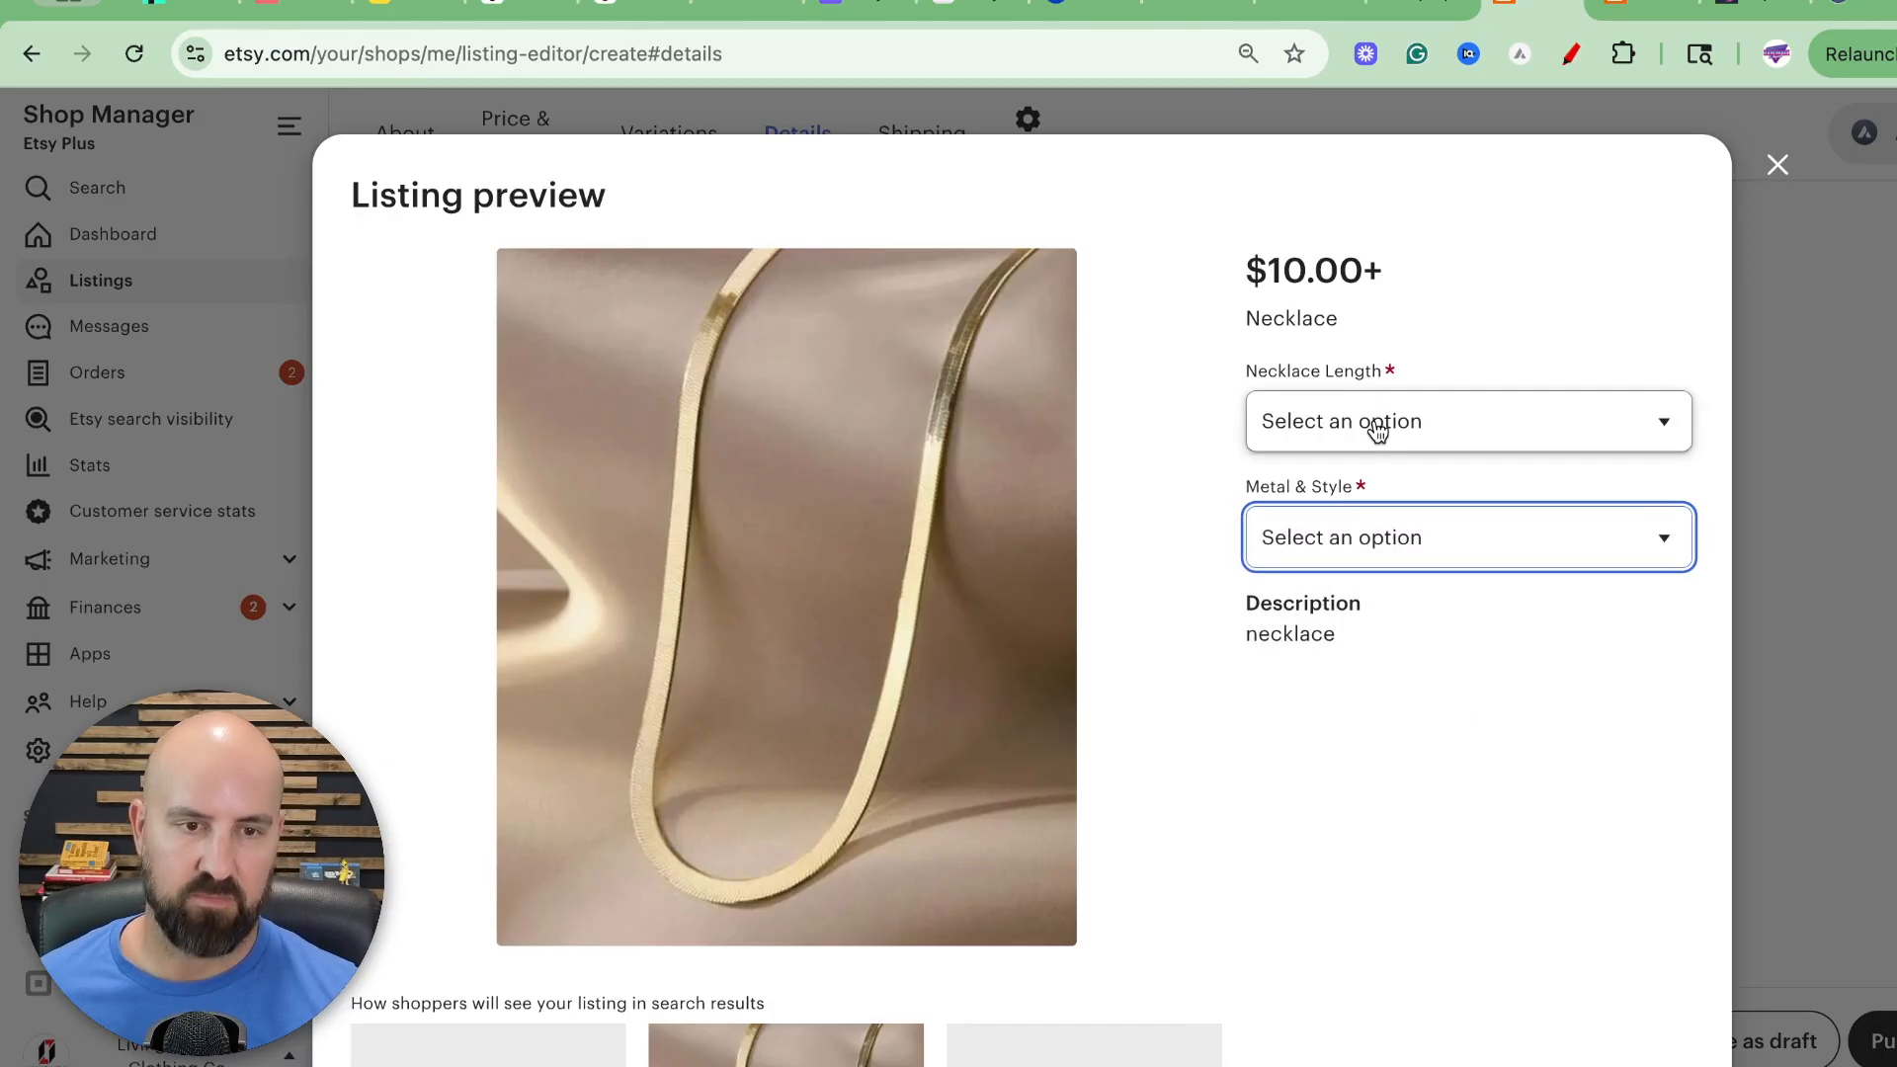
pyautogui.click(1381, 514)
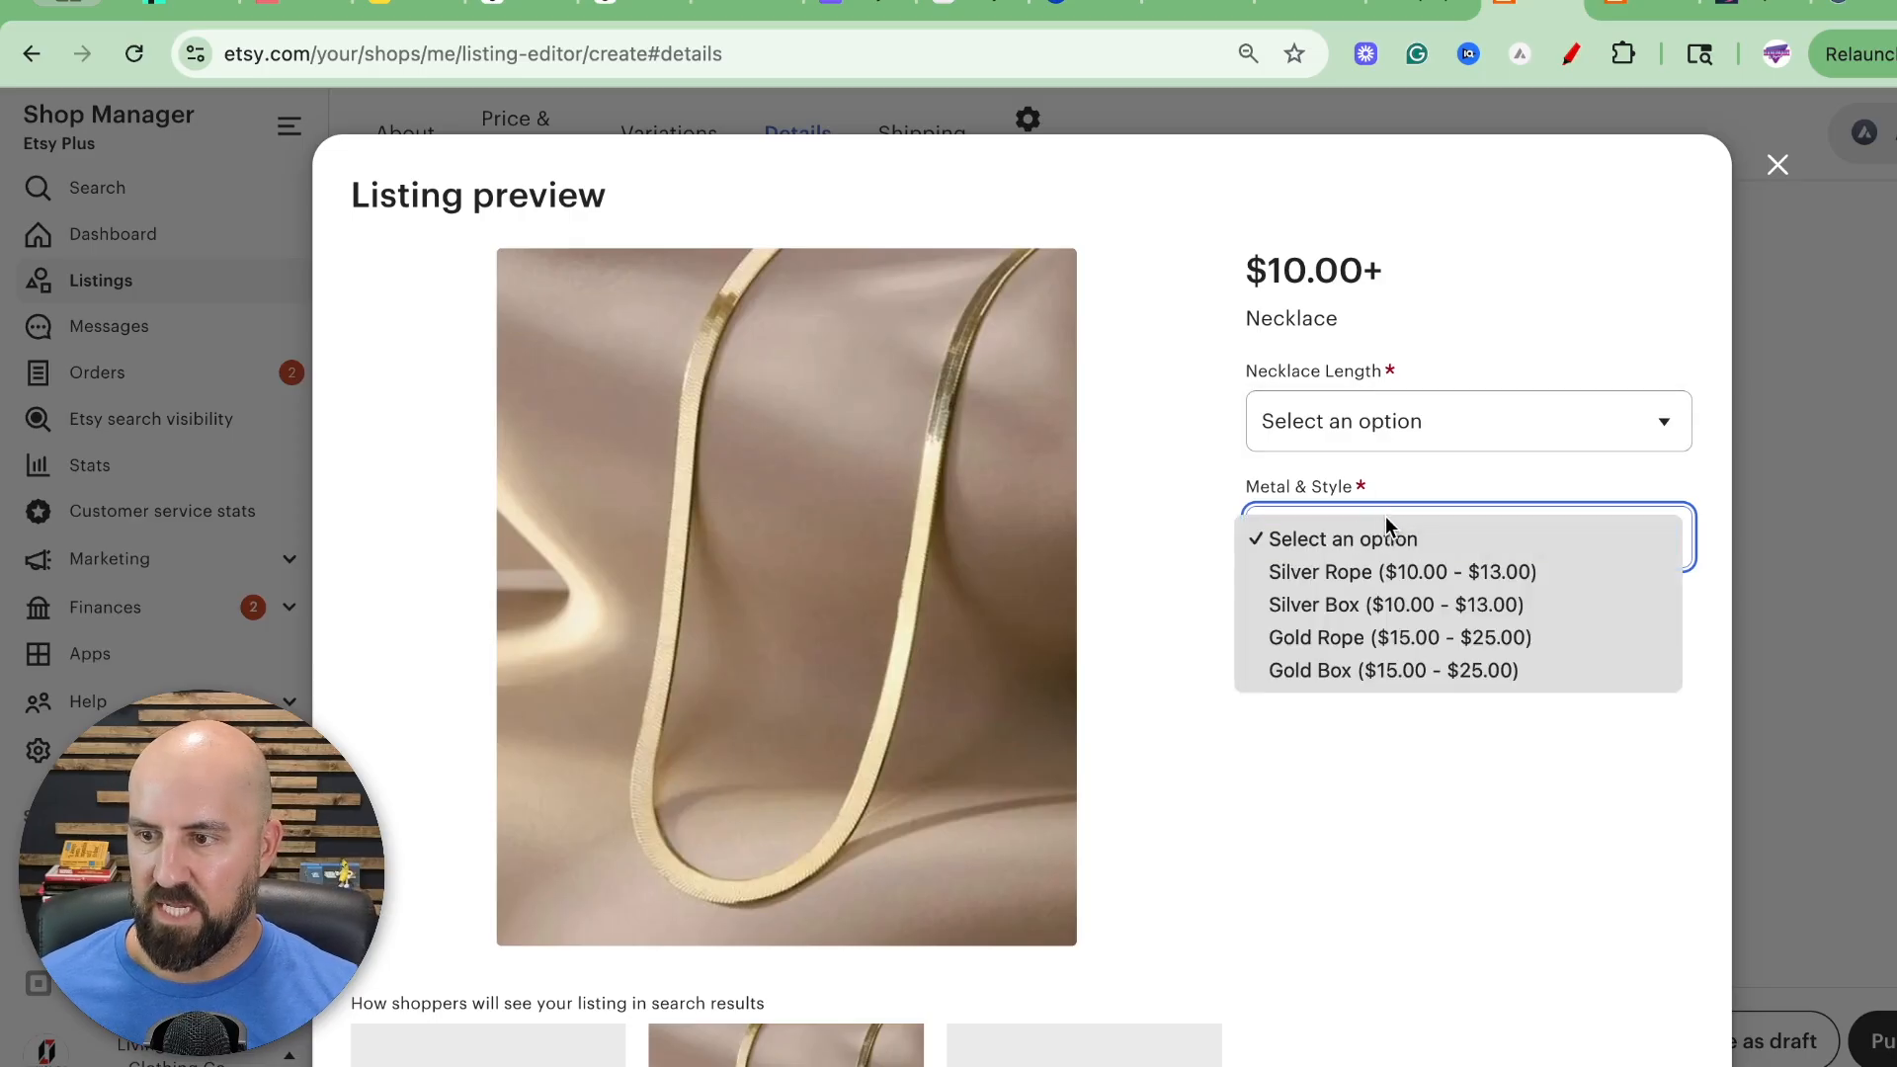
pyautogui.click(1208, 726)
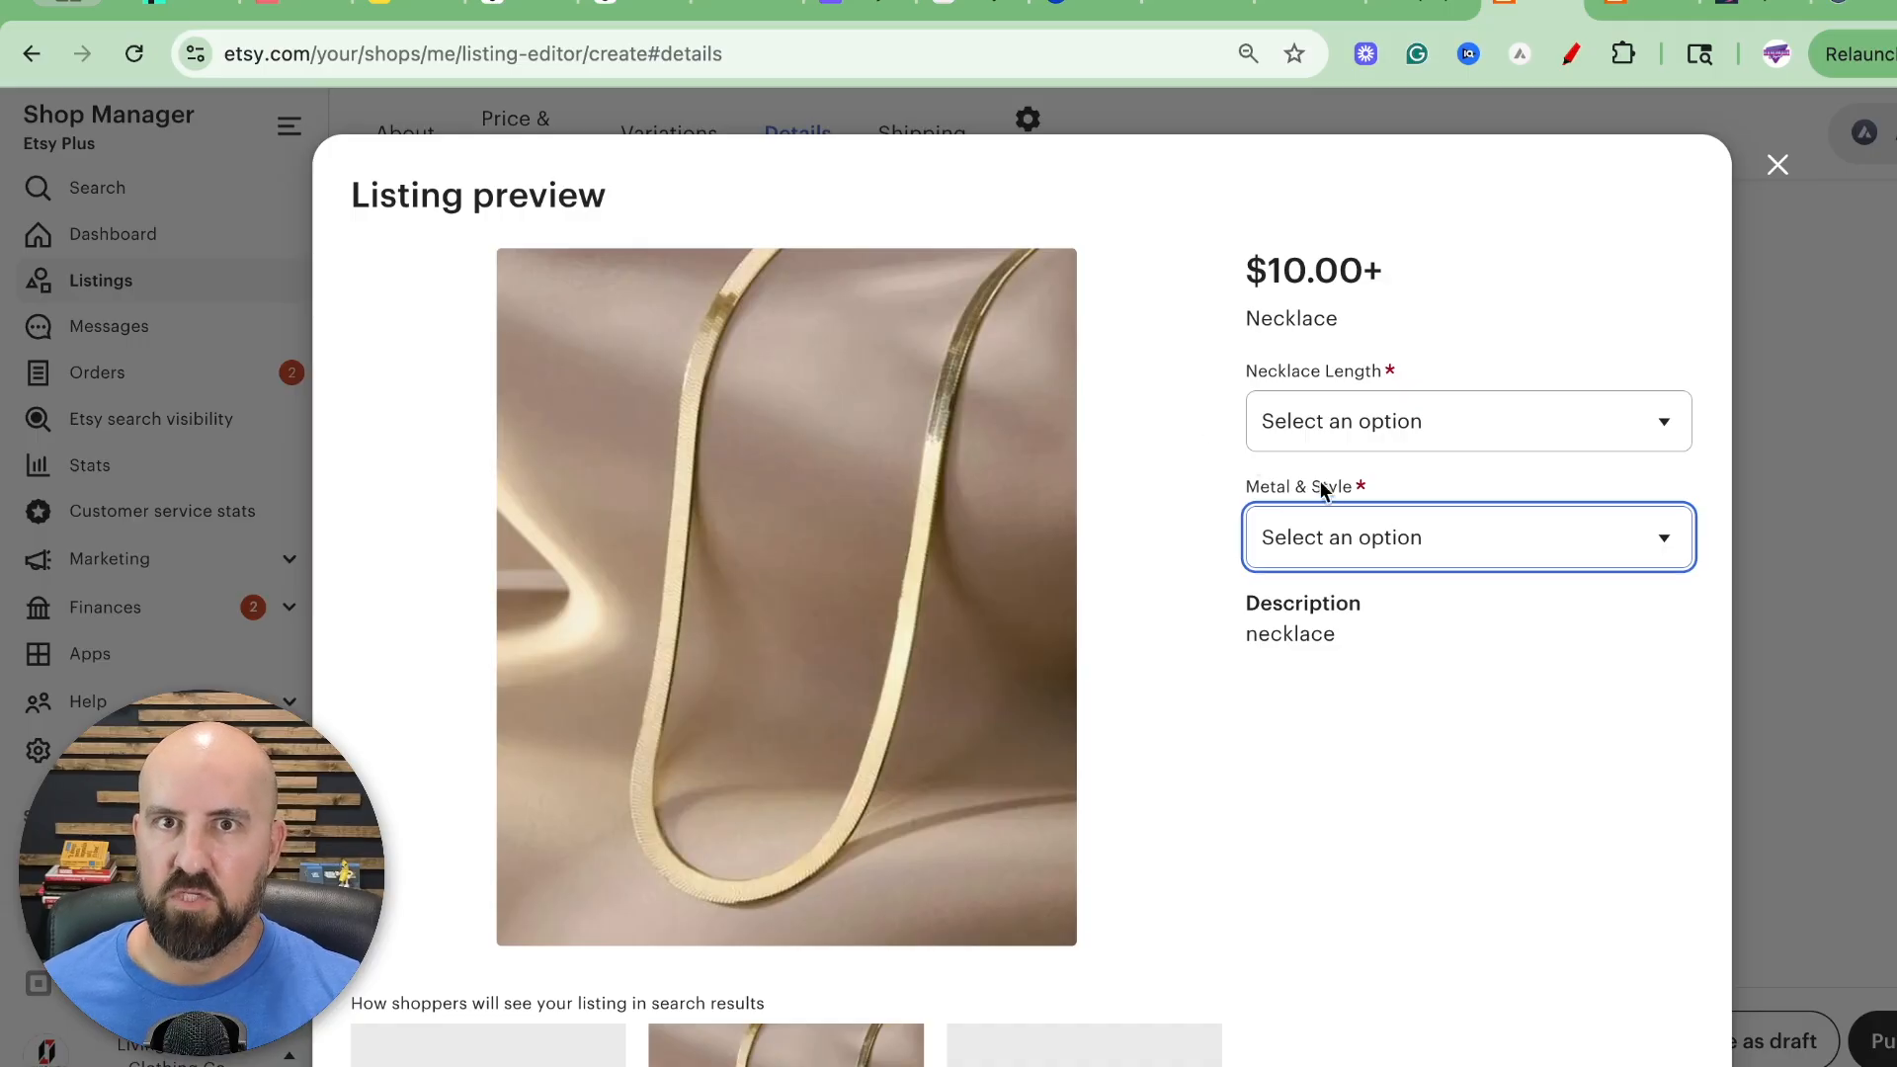
# Compare the Necklace Length price ranges with the Metal & Style price ranges in the listing preview.
pyautogui.click(1428, 423)
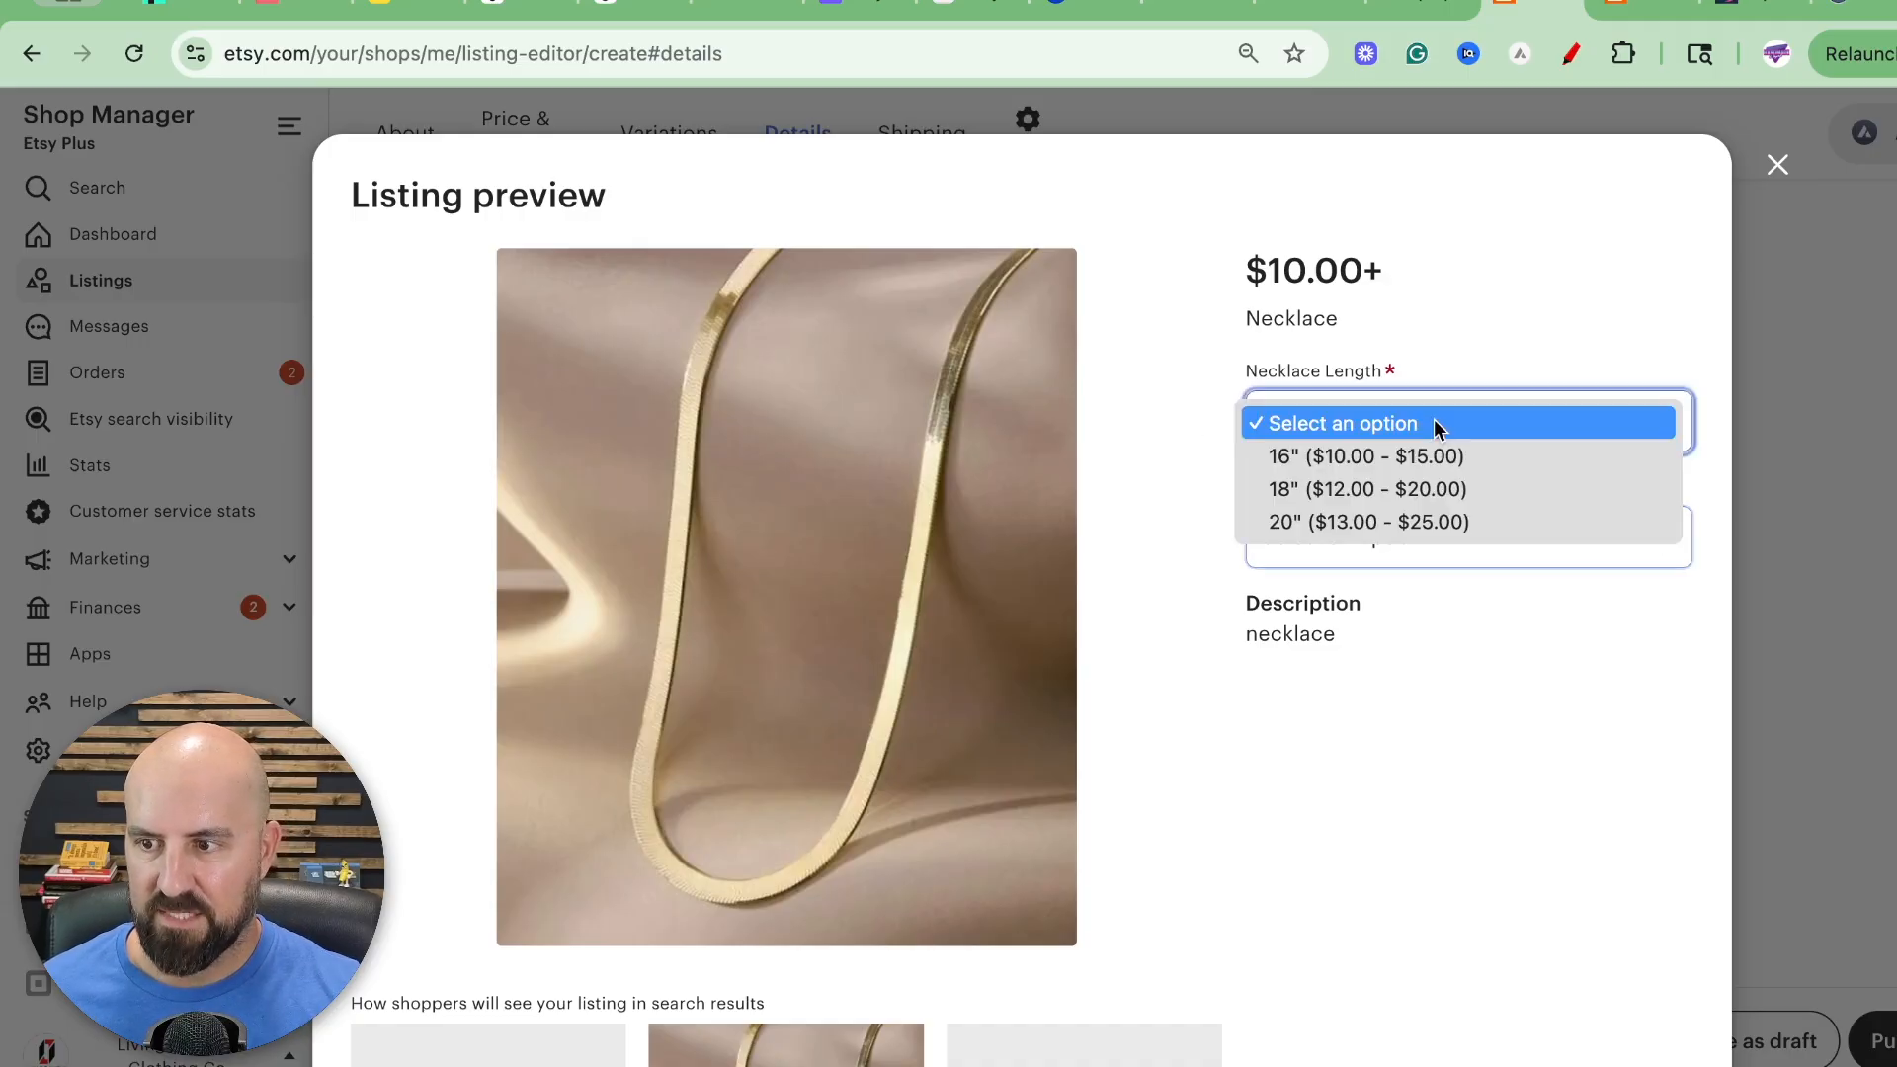
pyautogui.click(1182, 464)
pyautogui.click(1323, 541)
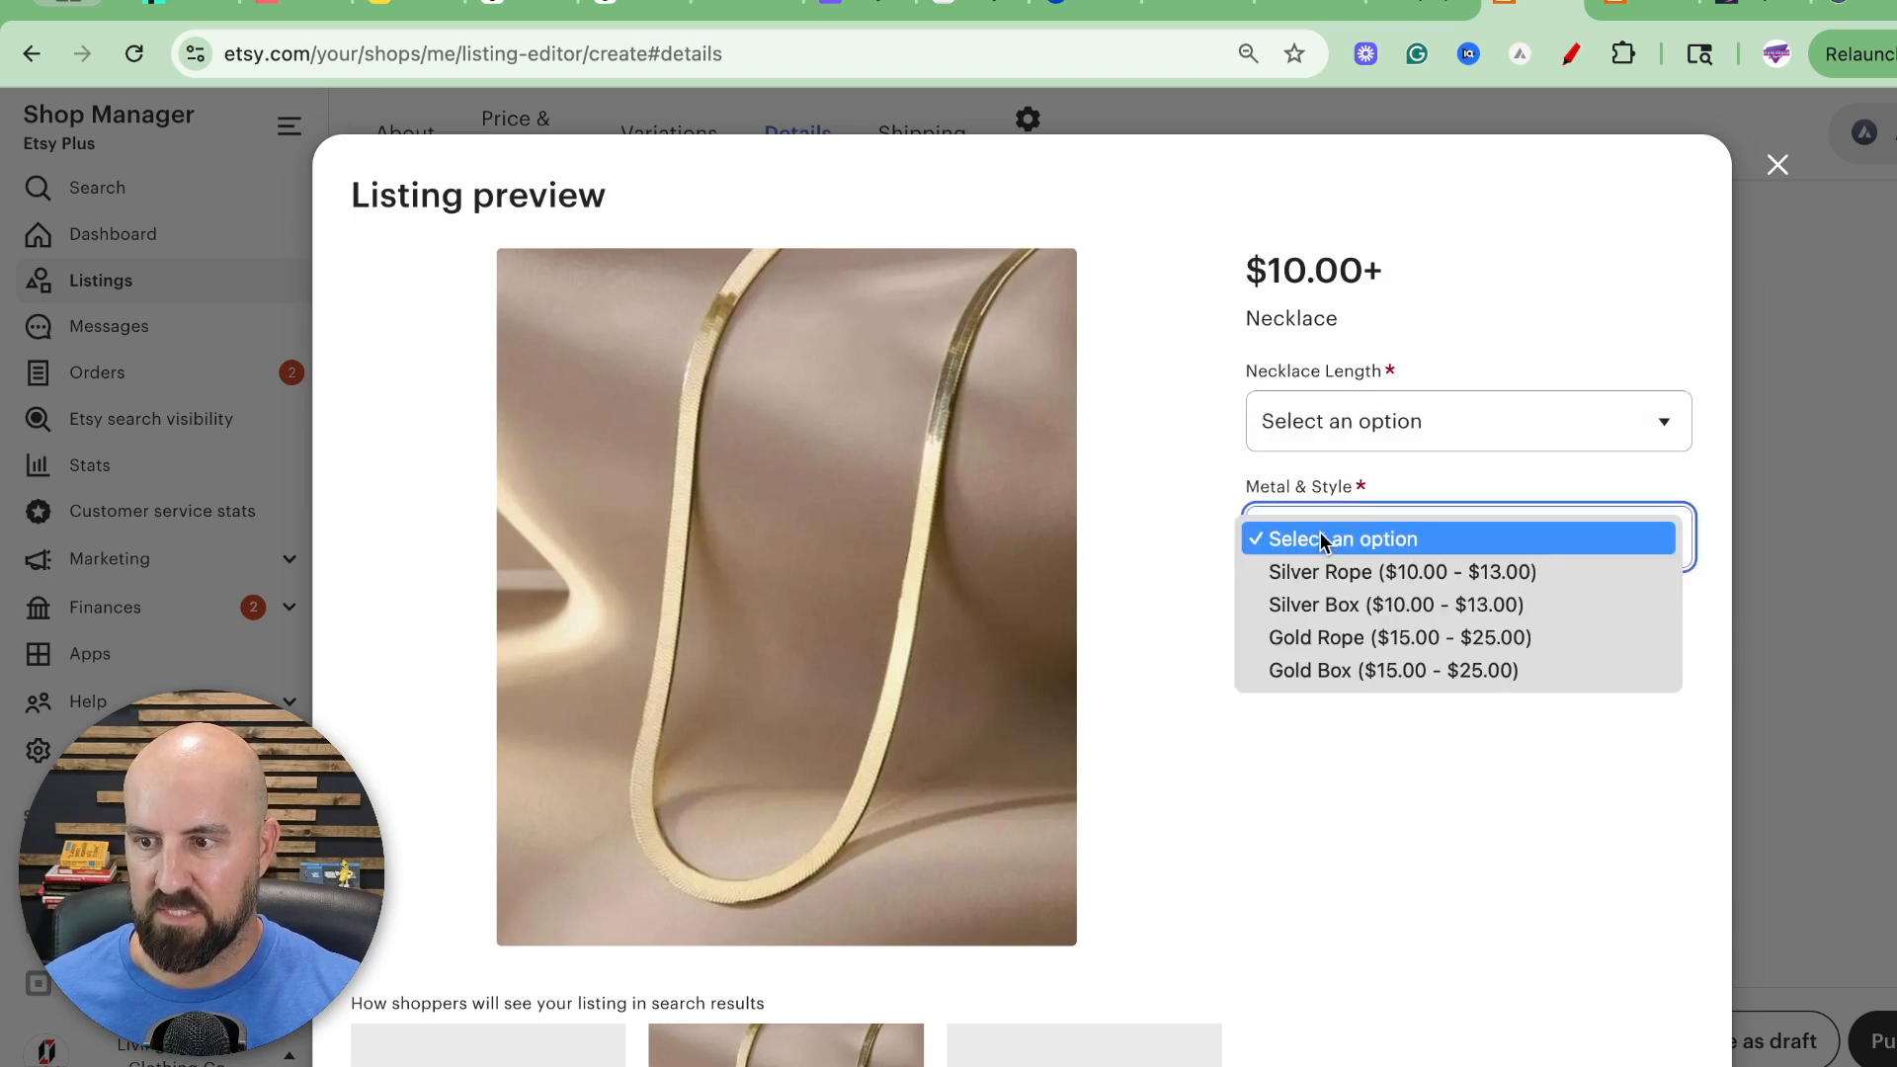
pyautogui.click(1325, 410)
pyautogui.click(1325, 407)
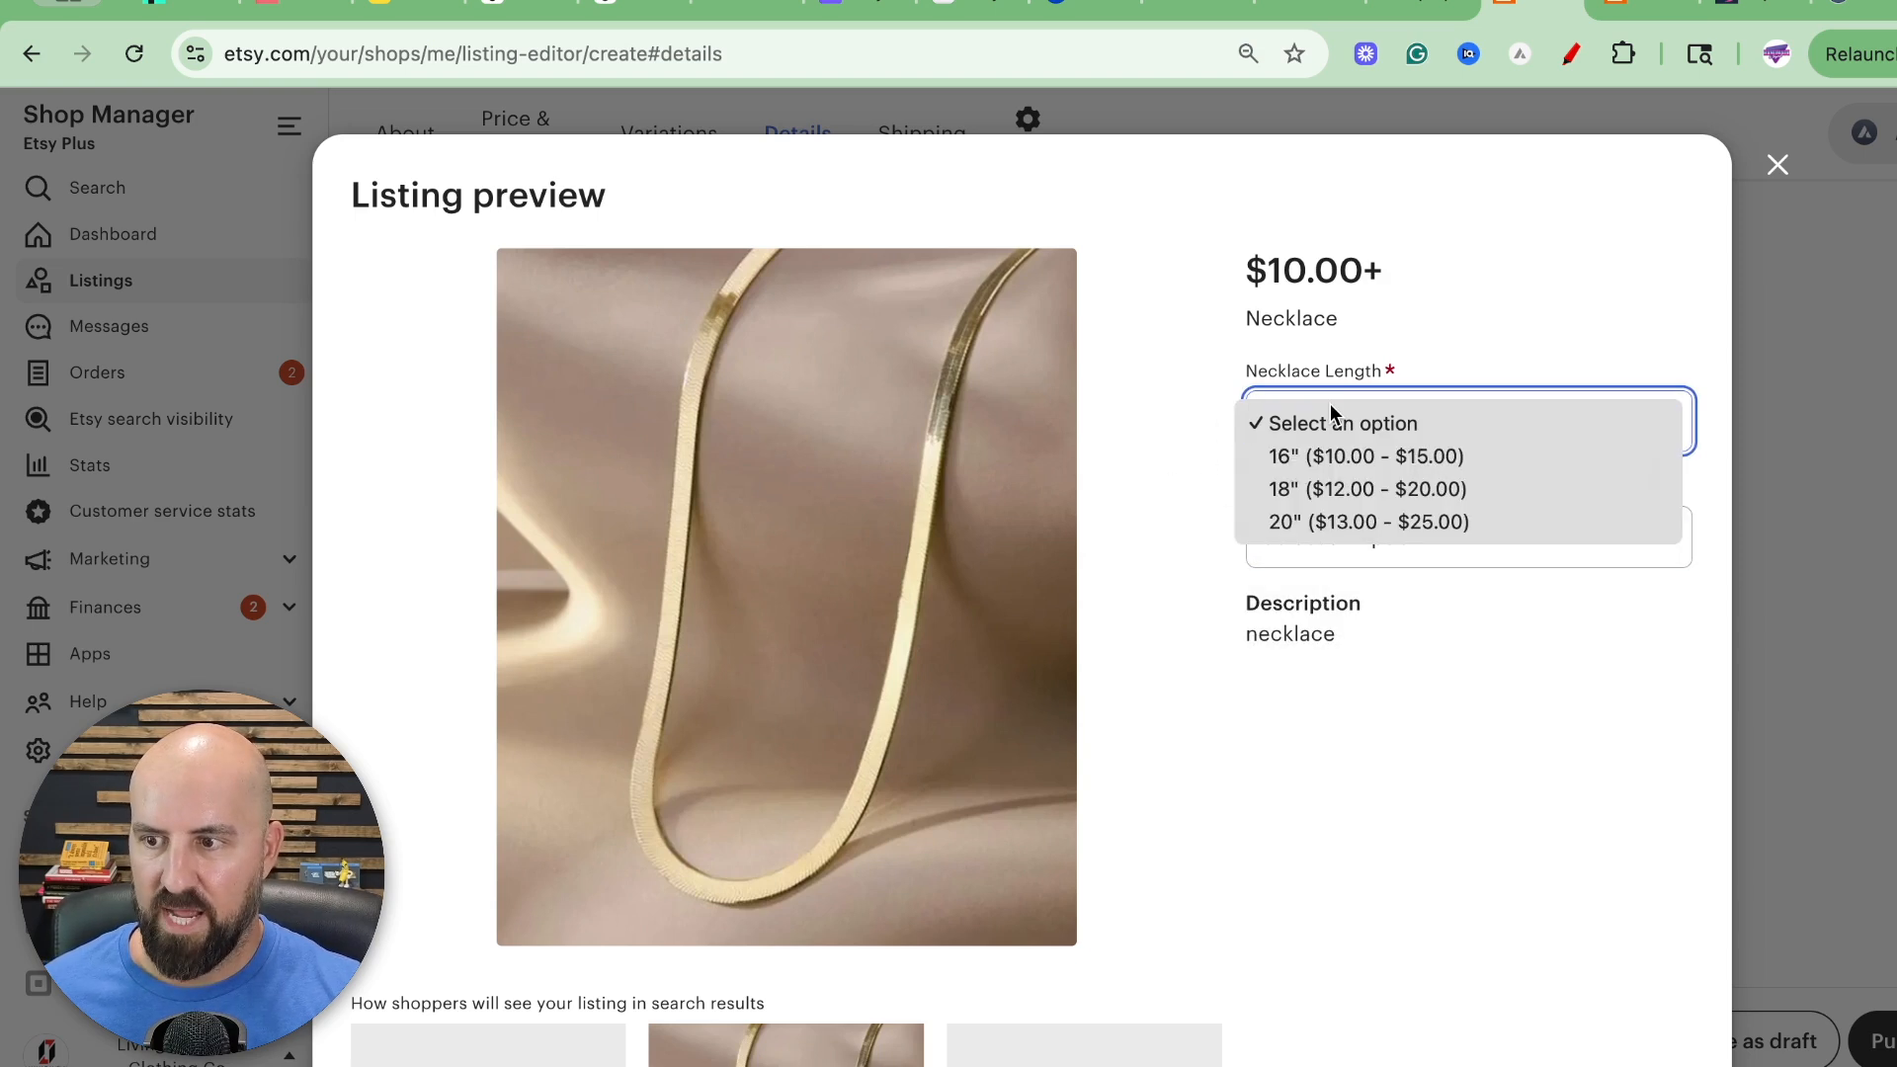
pyautogui.click(1200, 474)
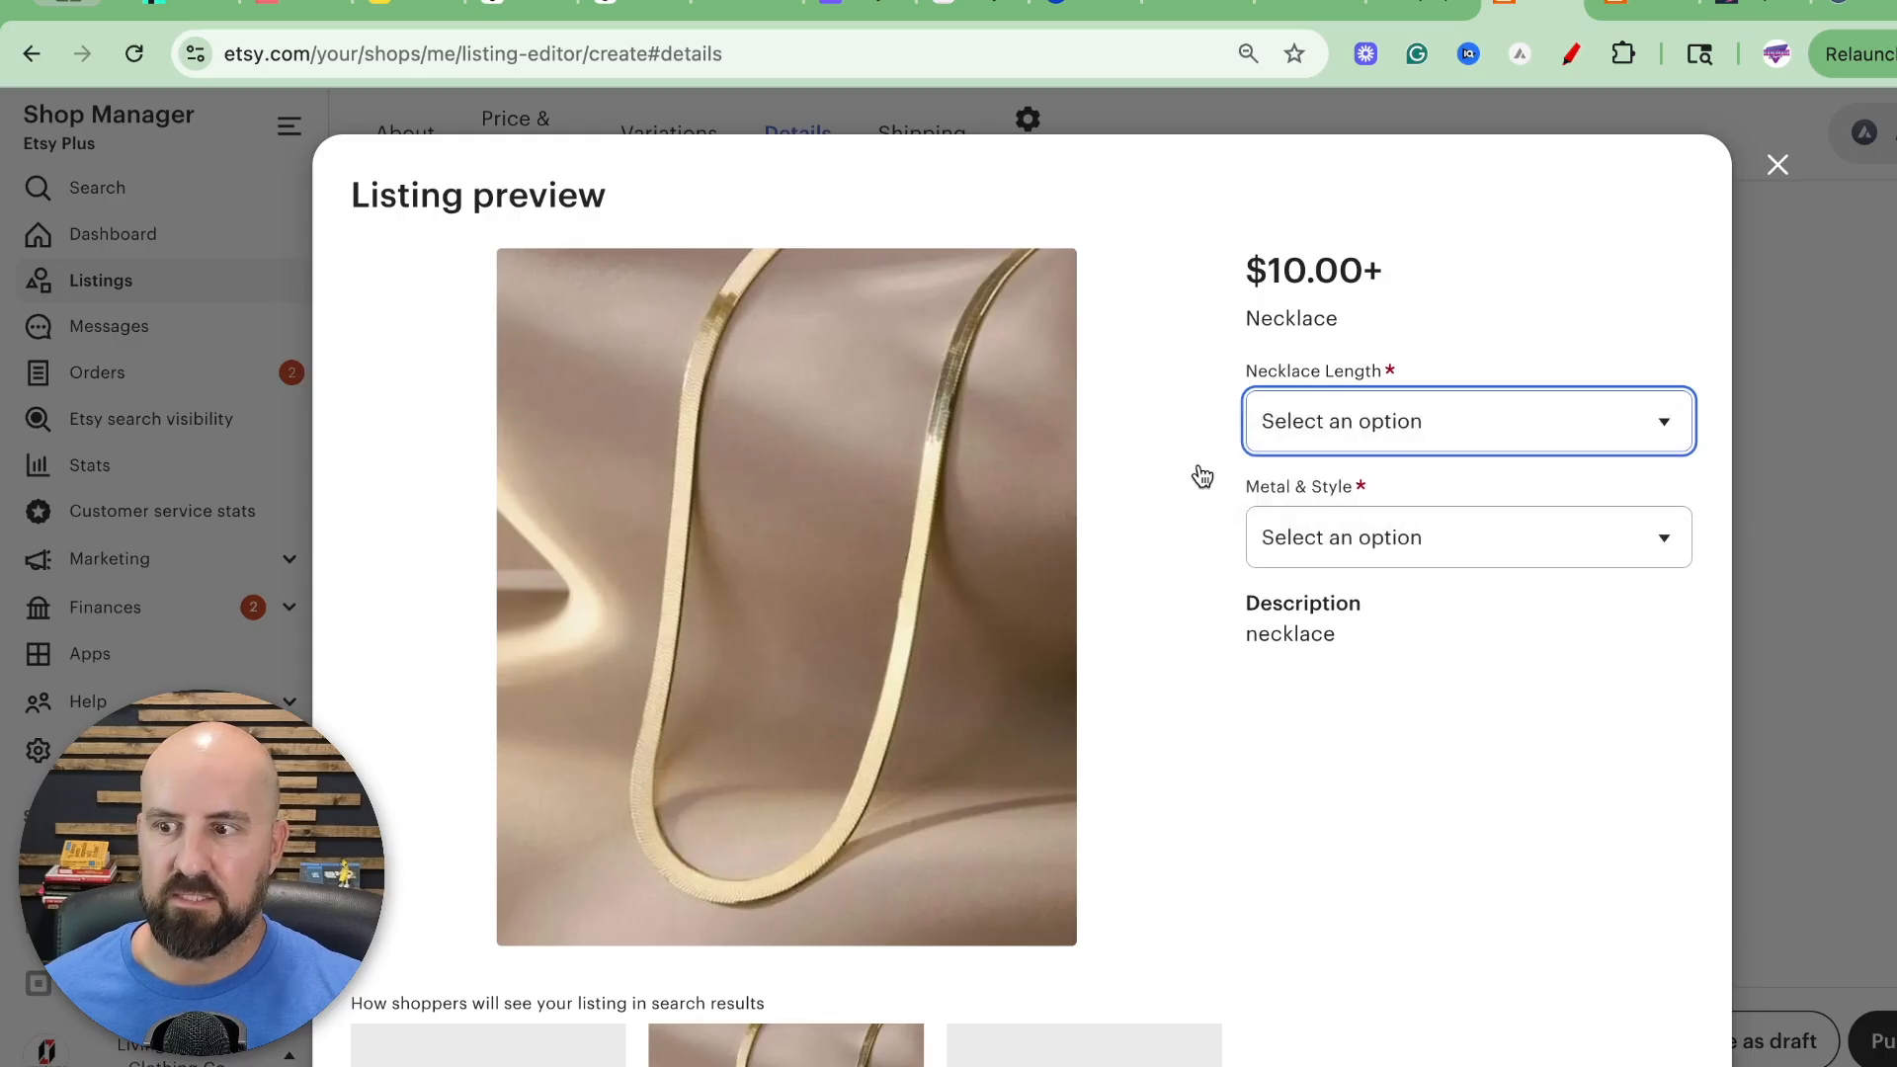
pyautogui.click(1325, 407)
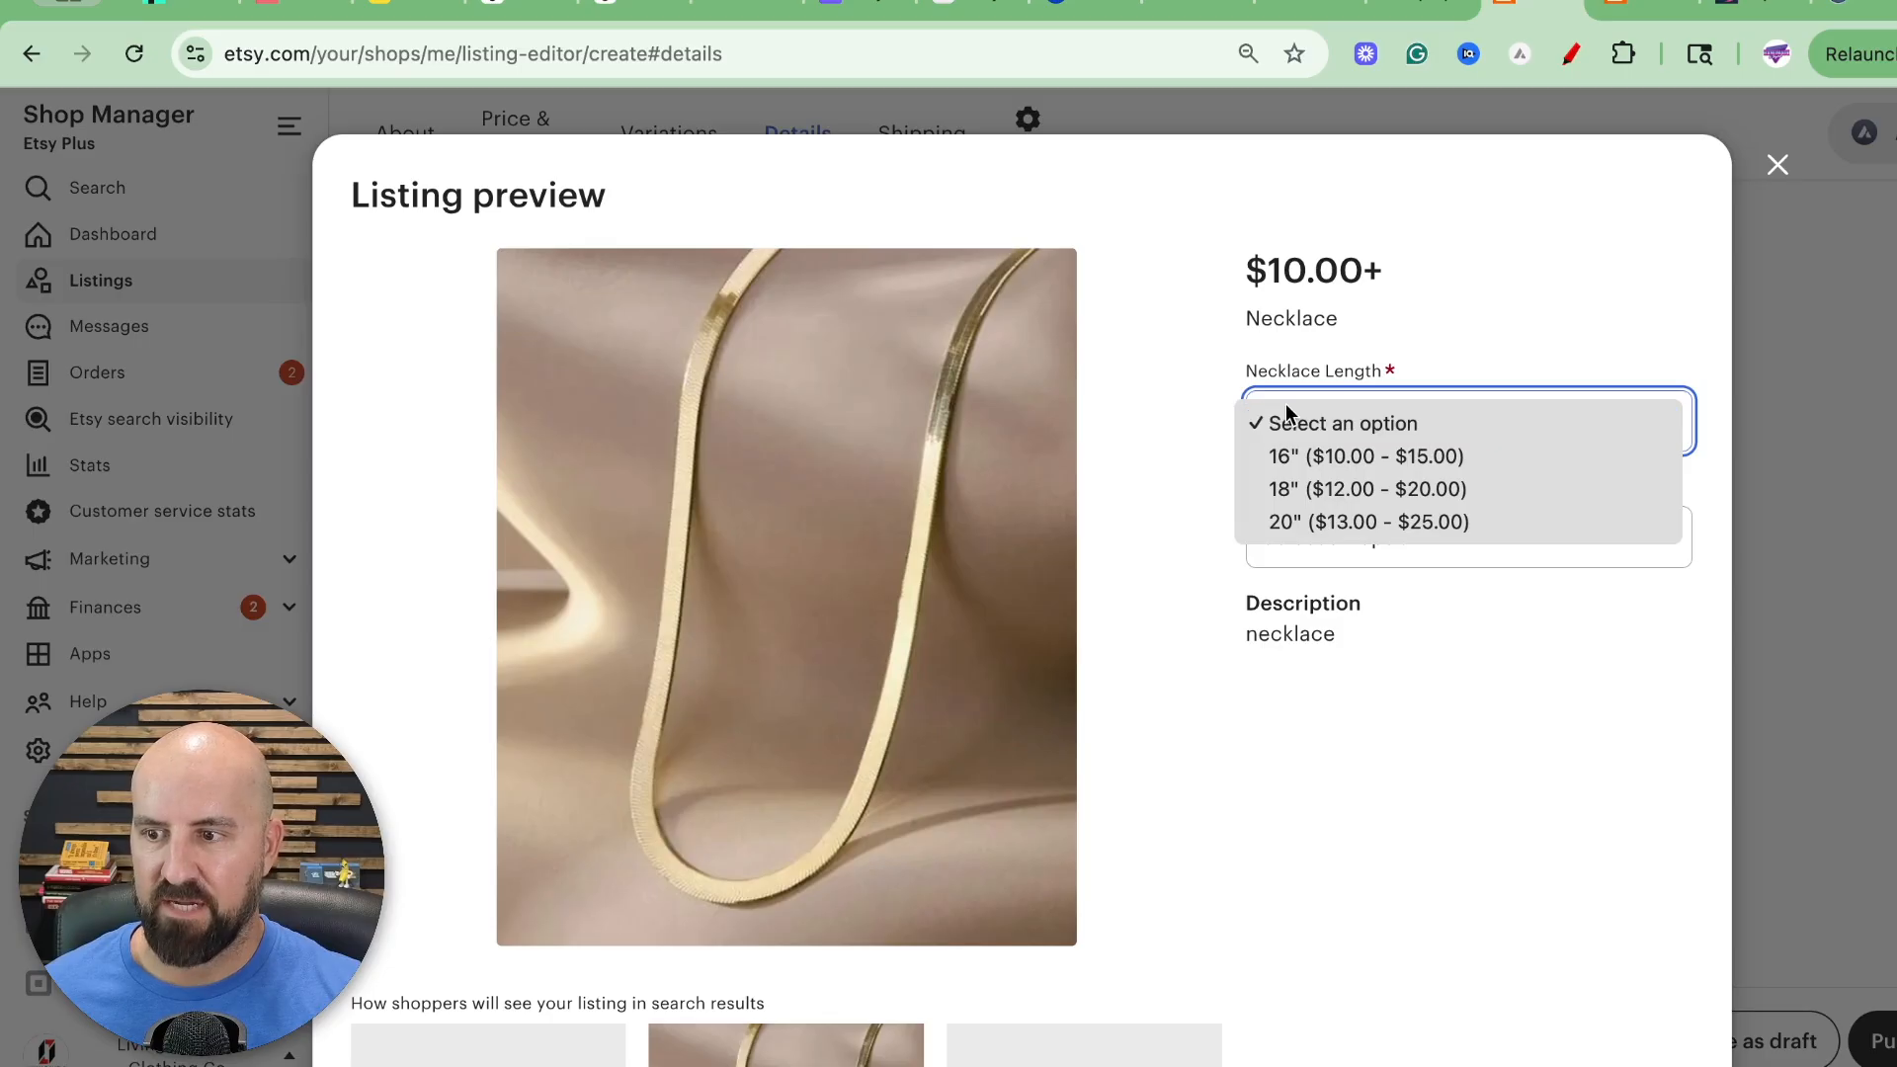
pyautogui.click(1206, 472)
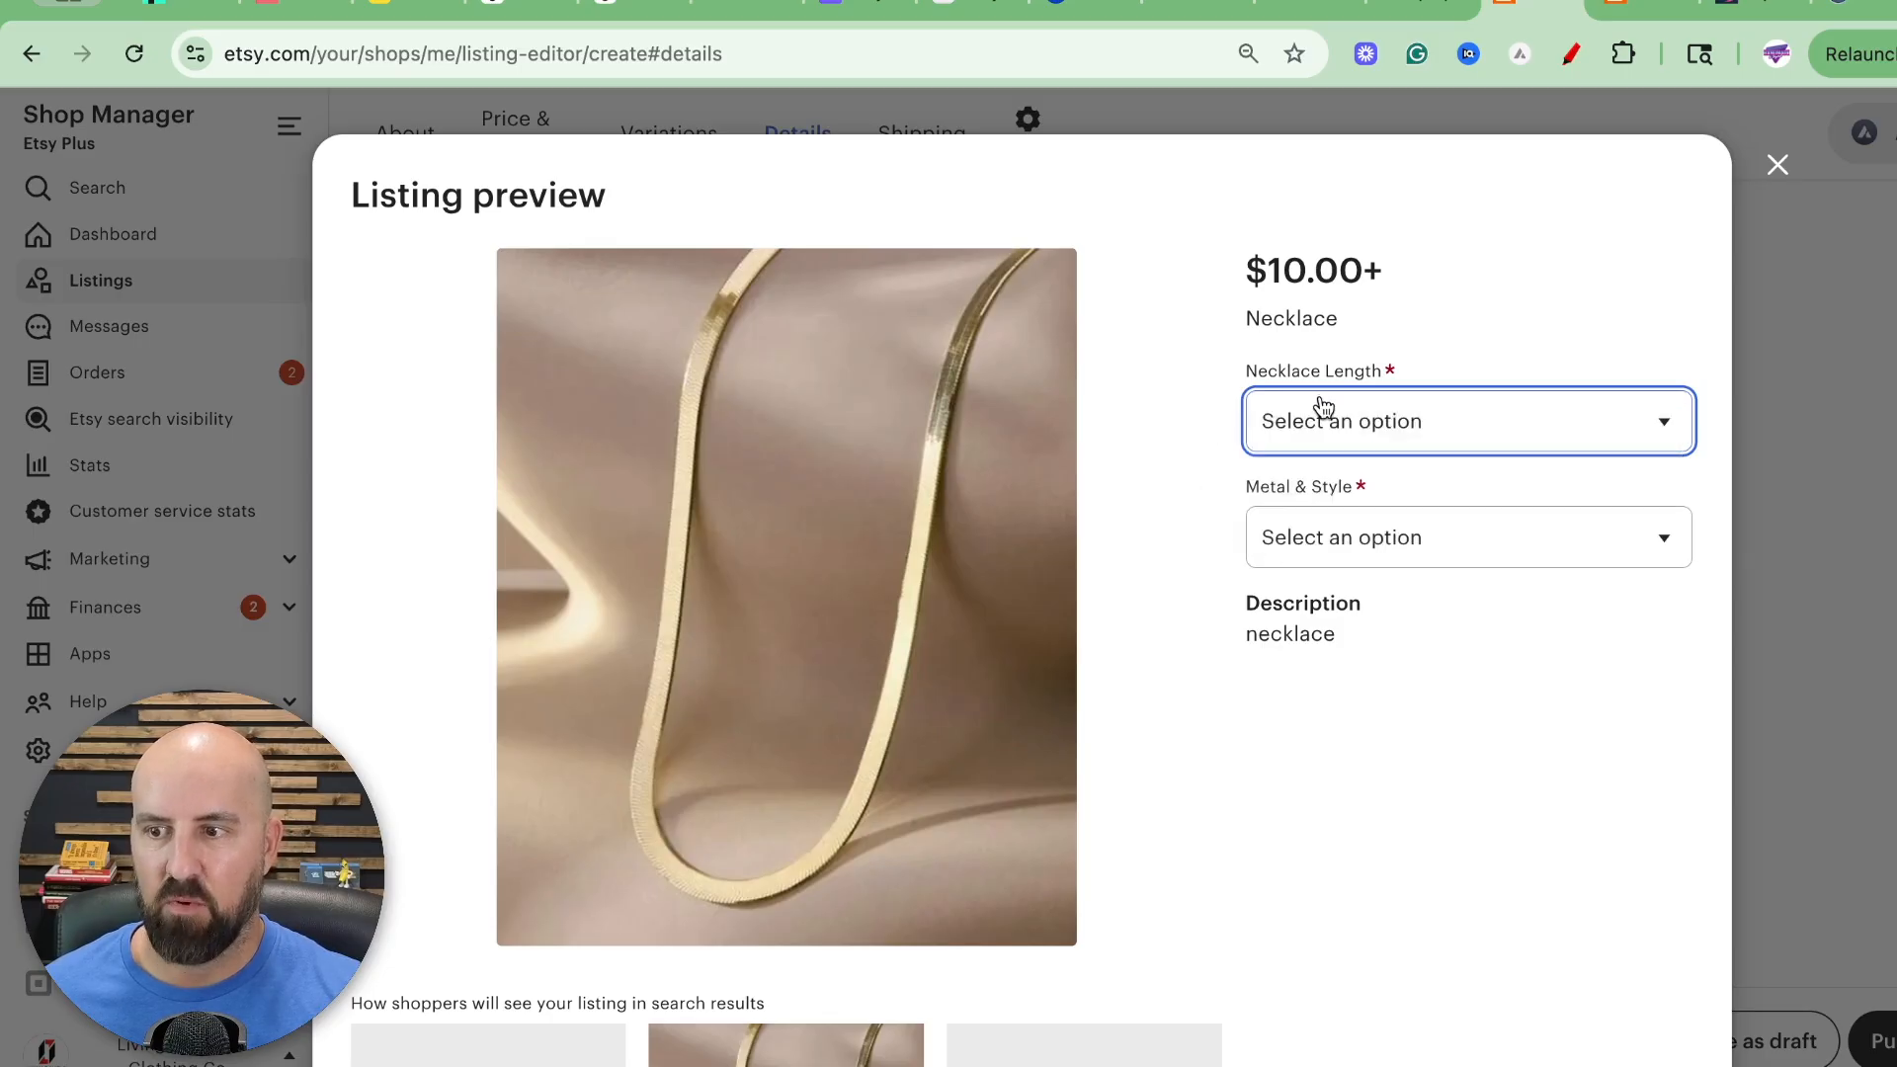
pyautogui.click(1377, 550)
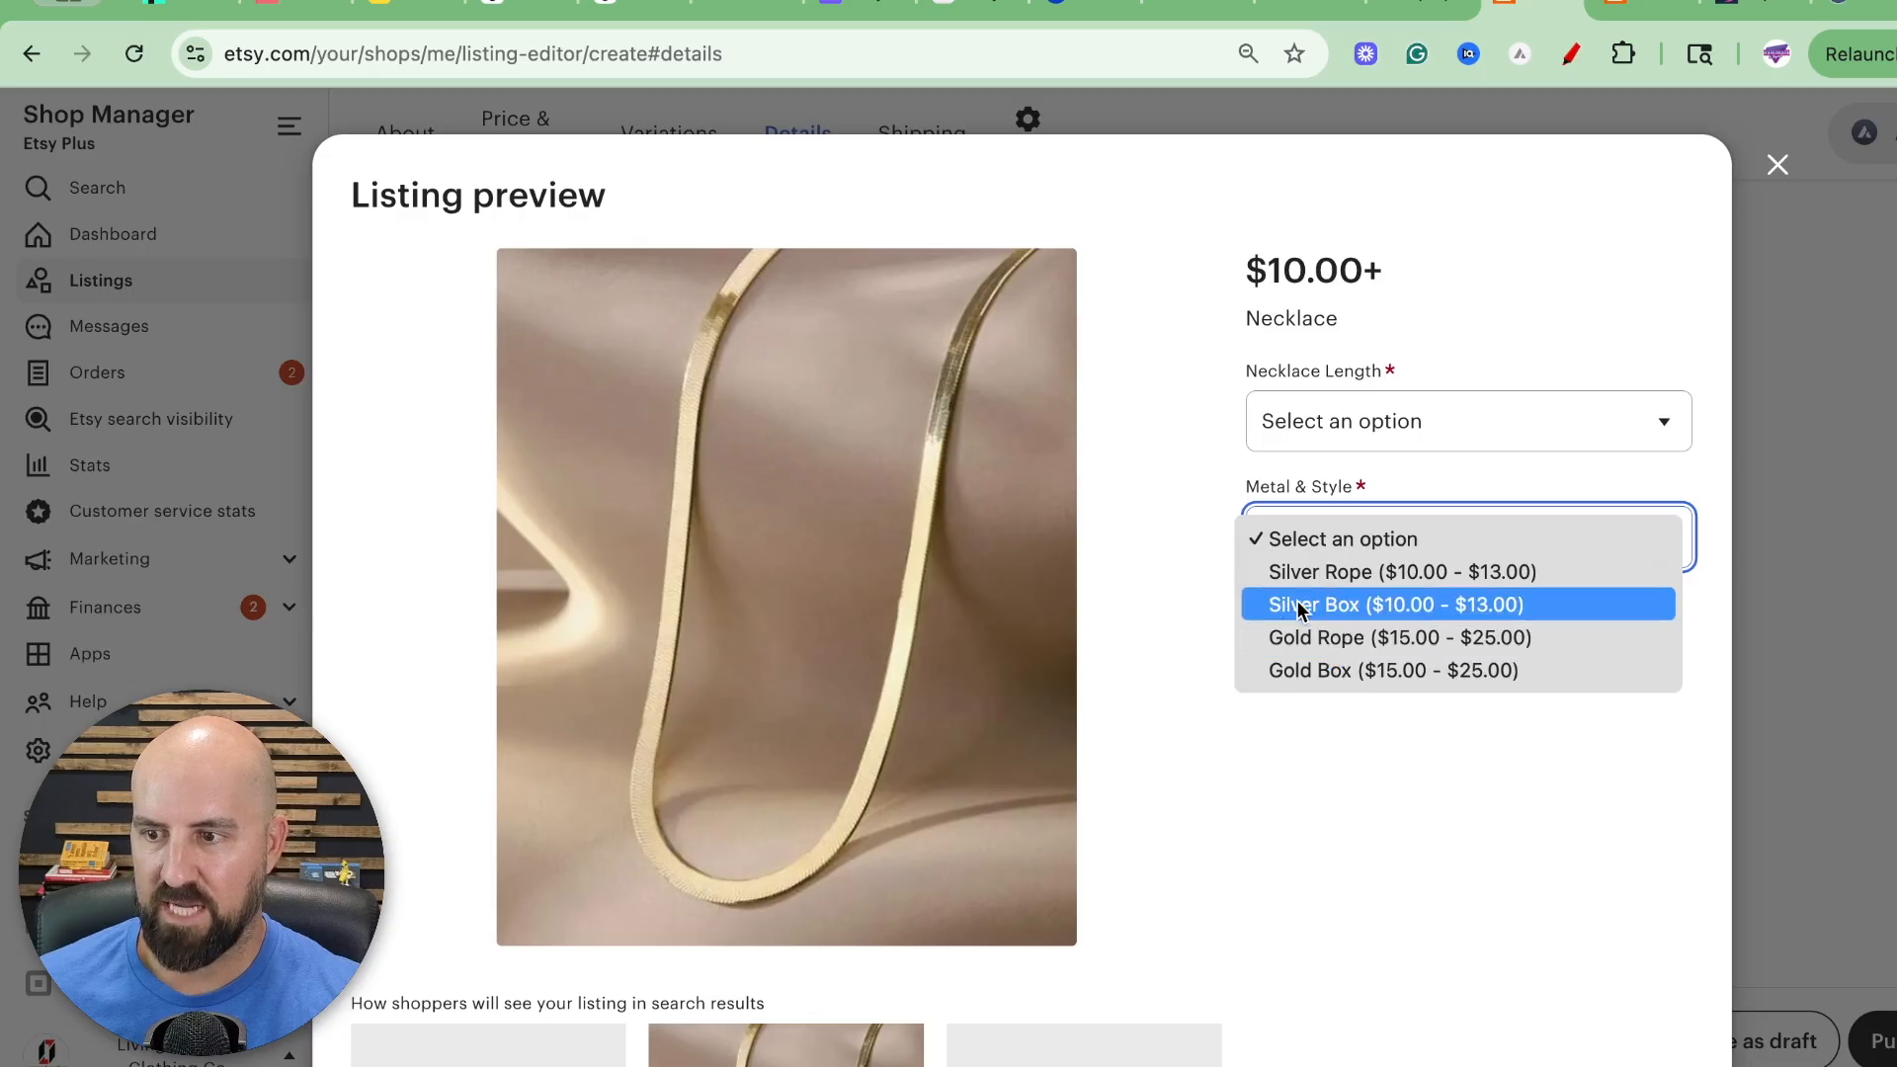
pyautogui.click(1172, 566)
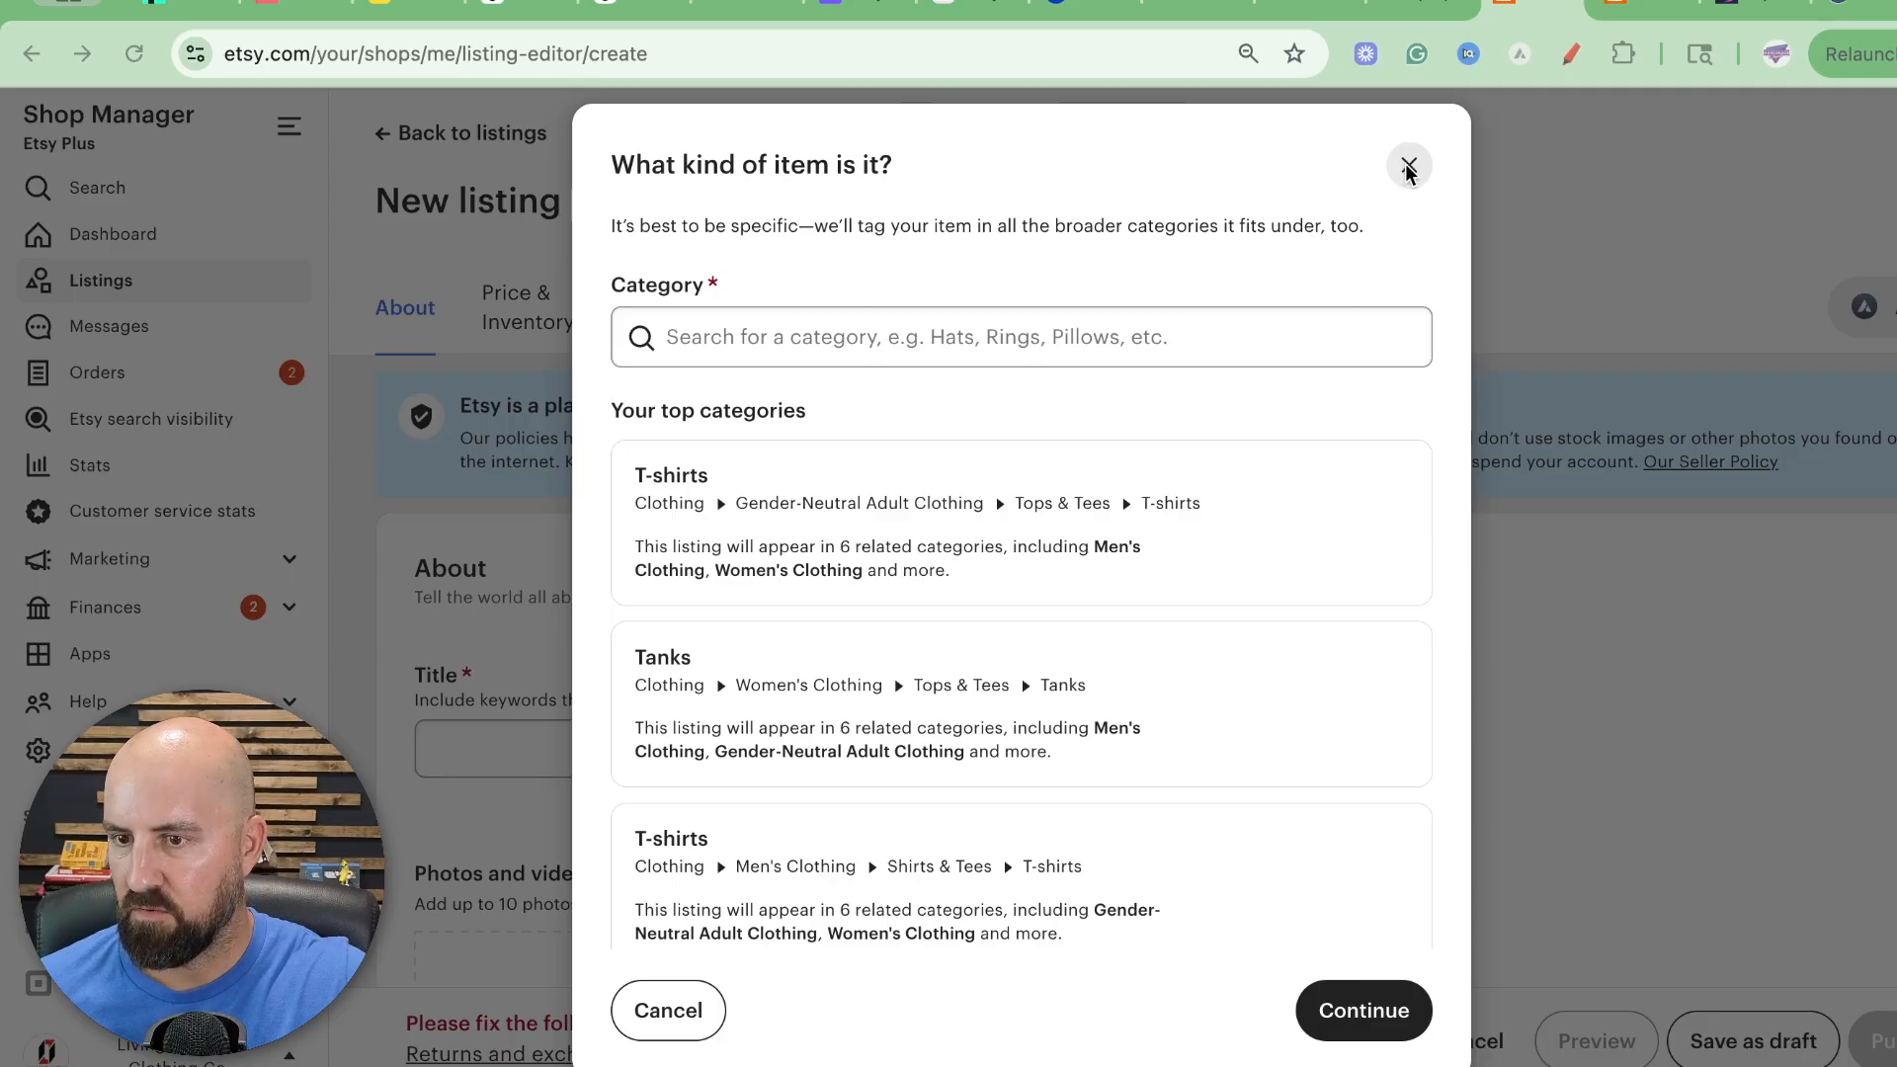
# Dismiss the item category prompt of the new listing and go to the Category field in its details.
pyautogui.click(1398, 188)
pyautogui.scroll(-2, 1133, 488)
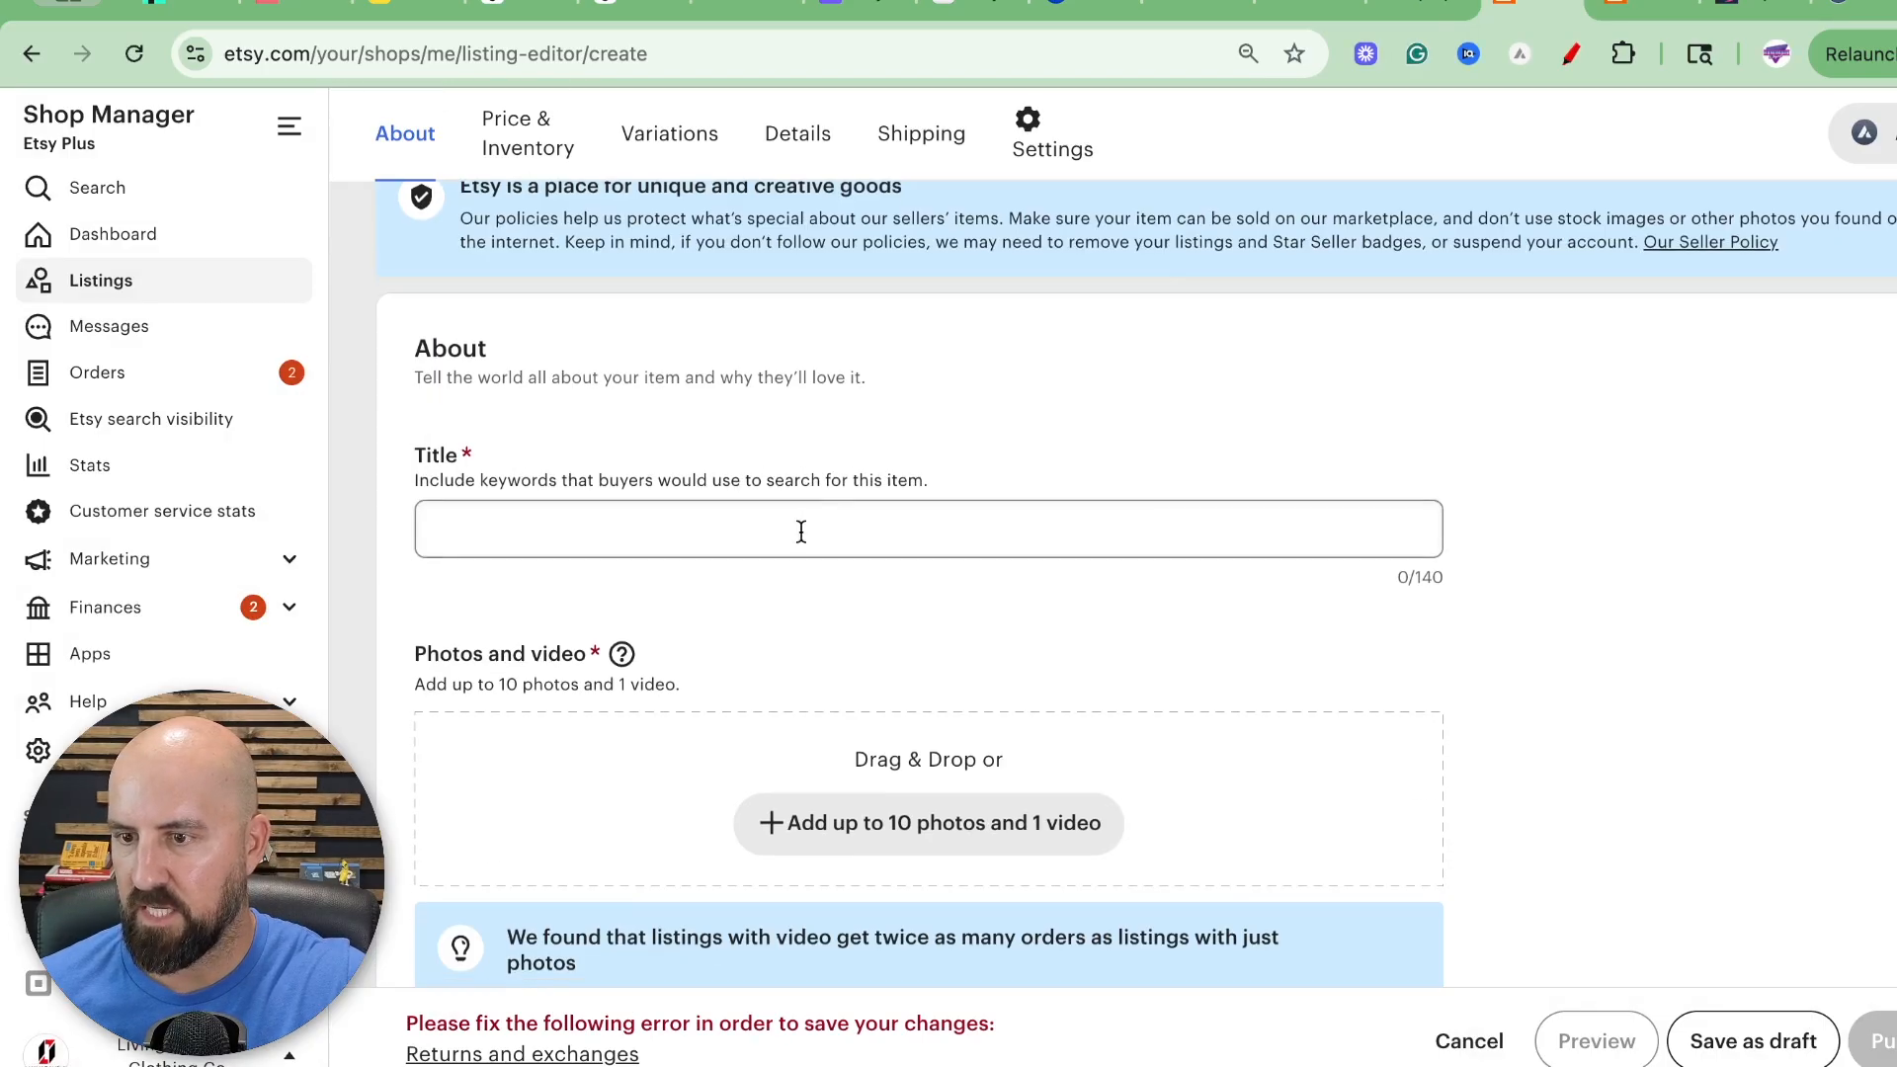
pyautogui.click(801, 529)
pyautogui.scroll(-15, 1178, 548)
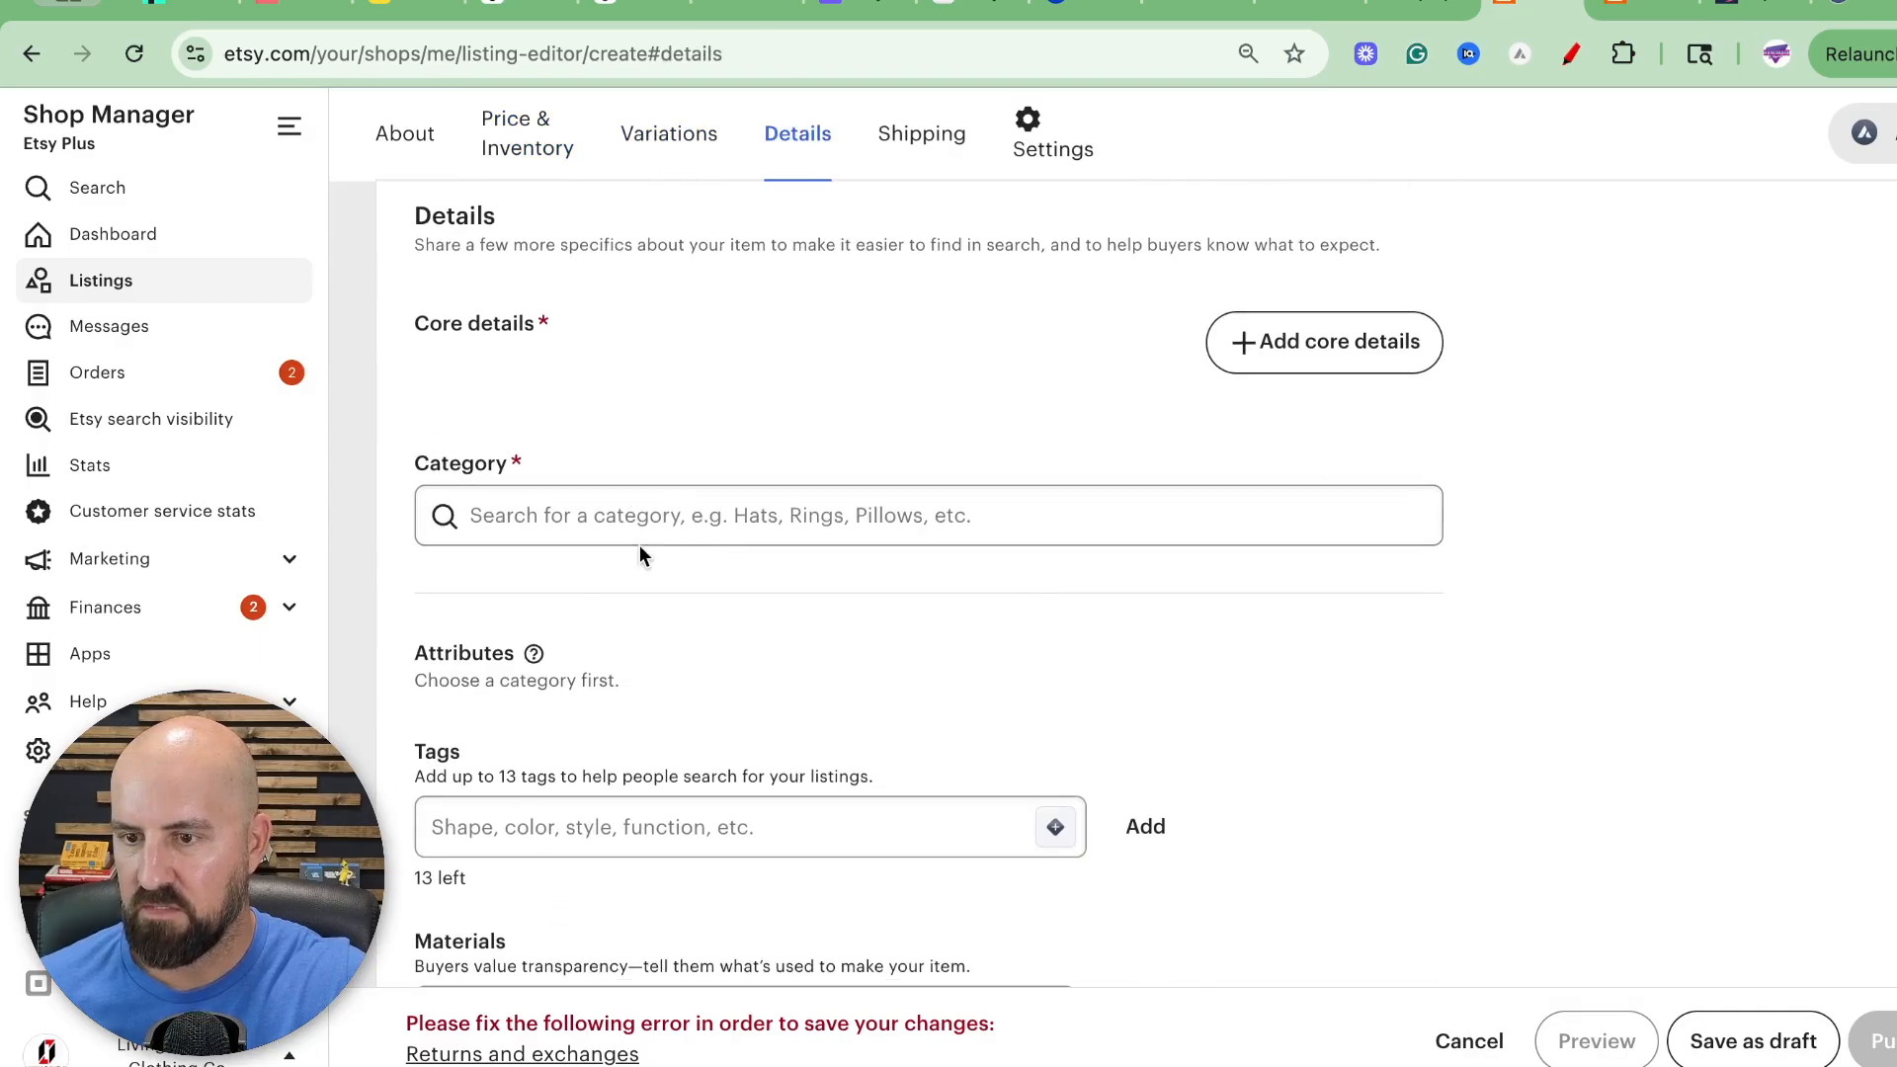
# Set the listing category to T-shirts under Clothing, Gender-Neutral Adult Clothing, Tops & Tees.
pyautogui.click(724, 513)
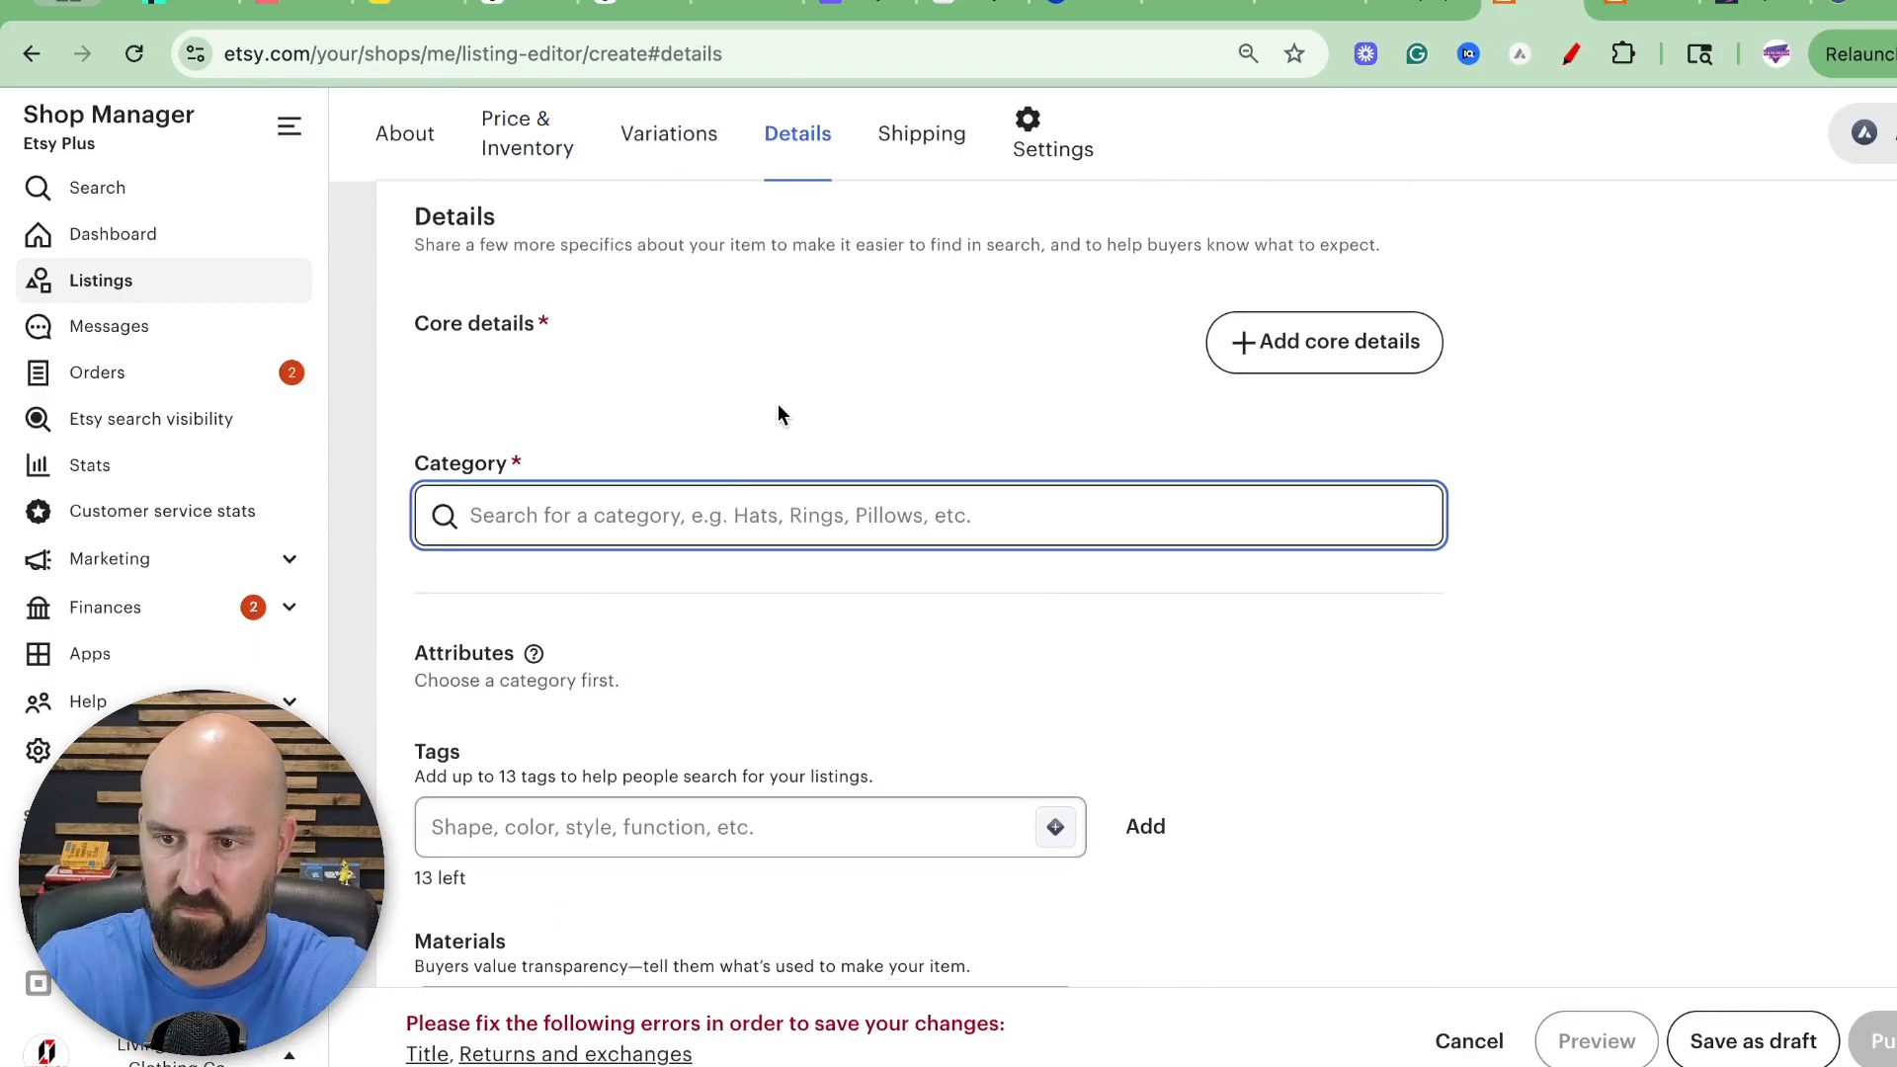
pyautogui.write('tshirt')
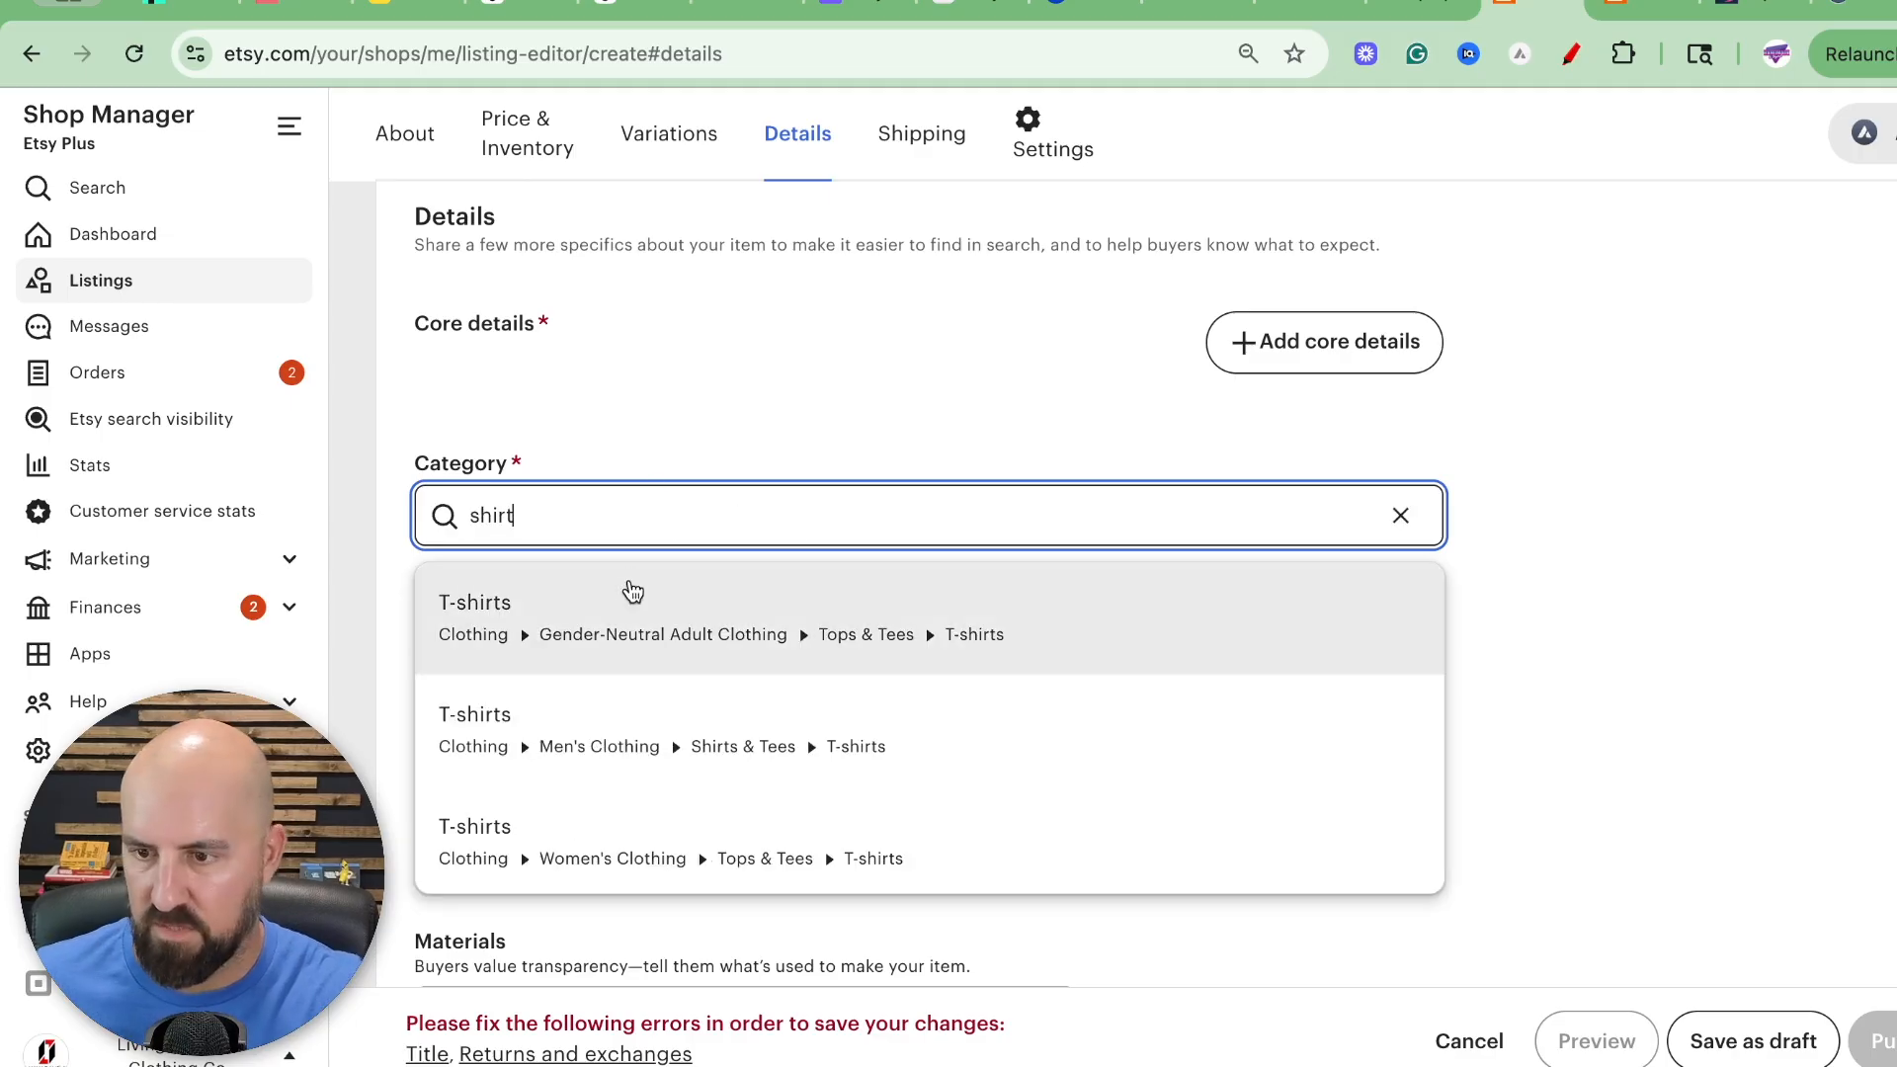
pyautogui.click(629, 595)
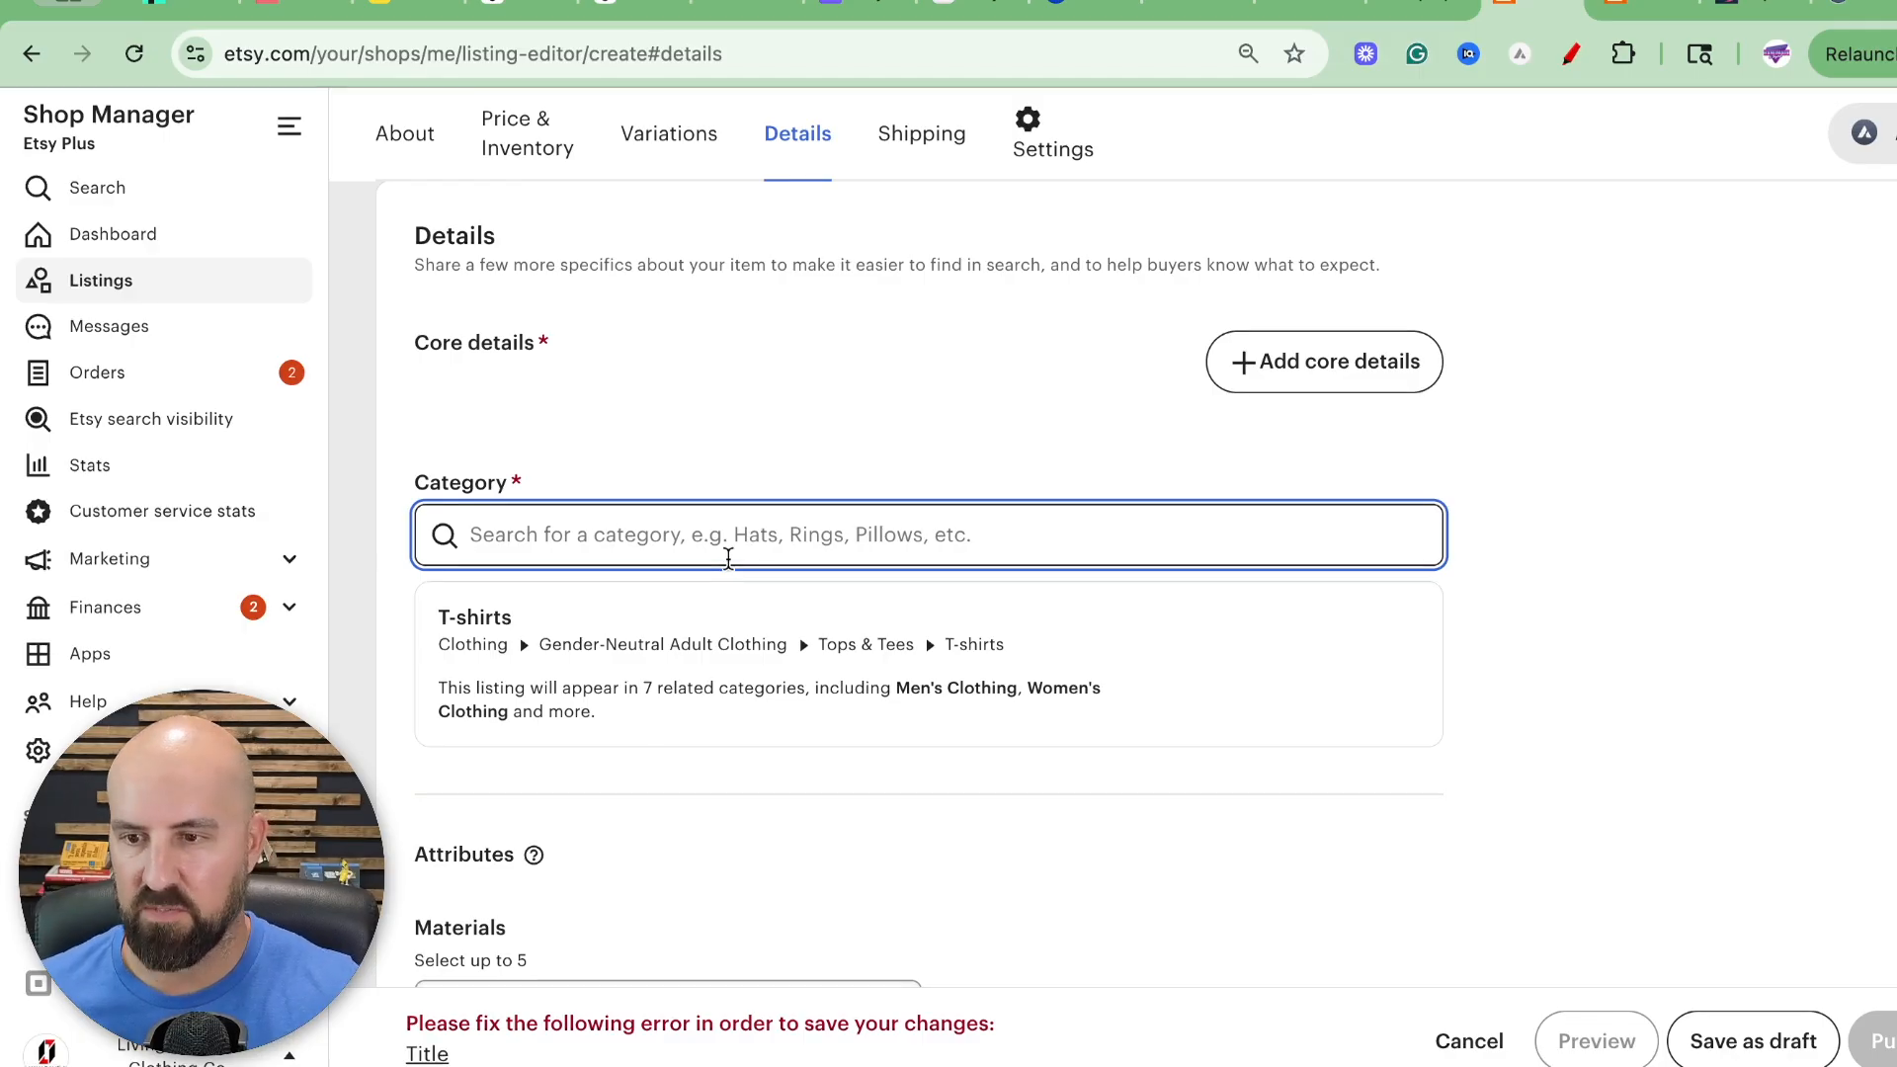
# Create a custom variation for the T-shirt listing and name it Top Style.
pyautogui.scroll(-3, 821, 599)
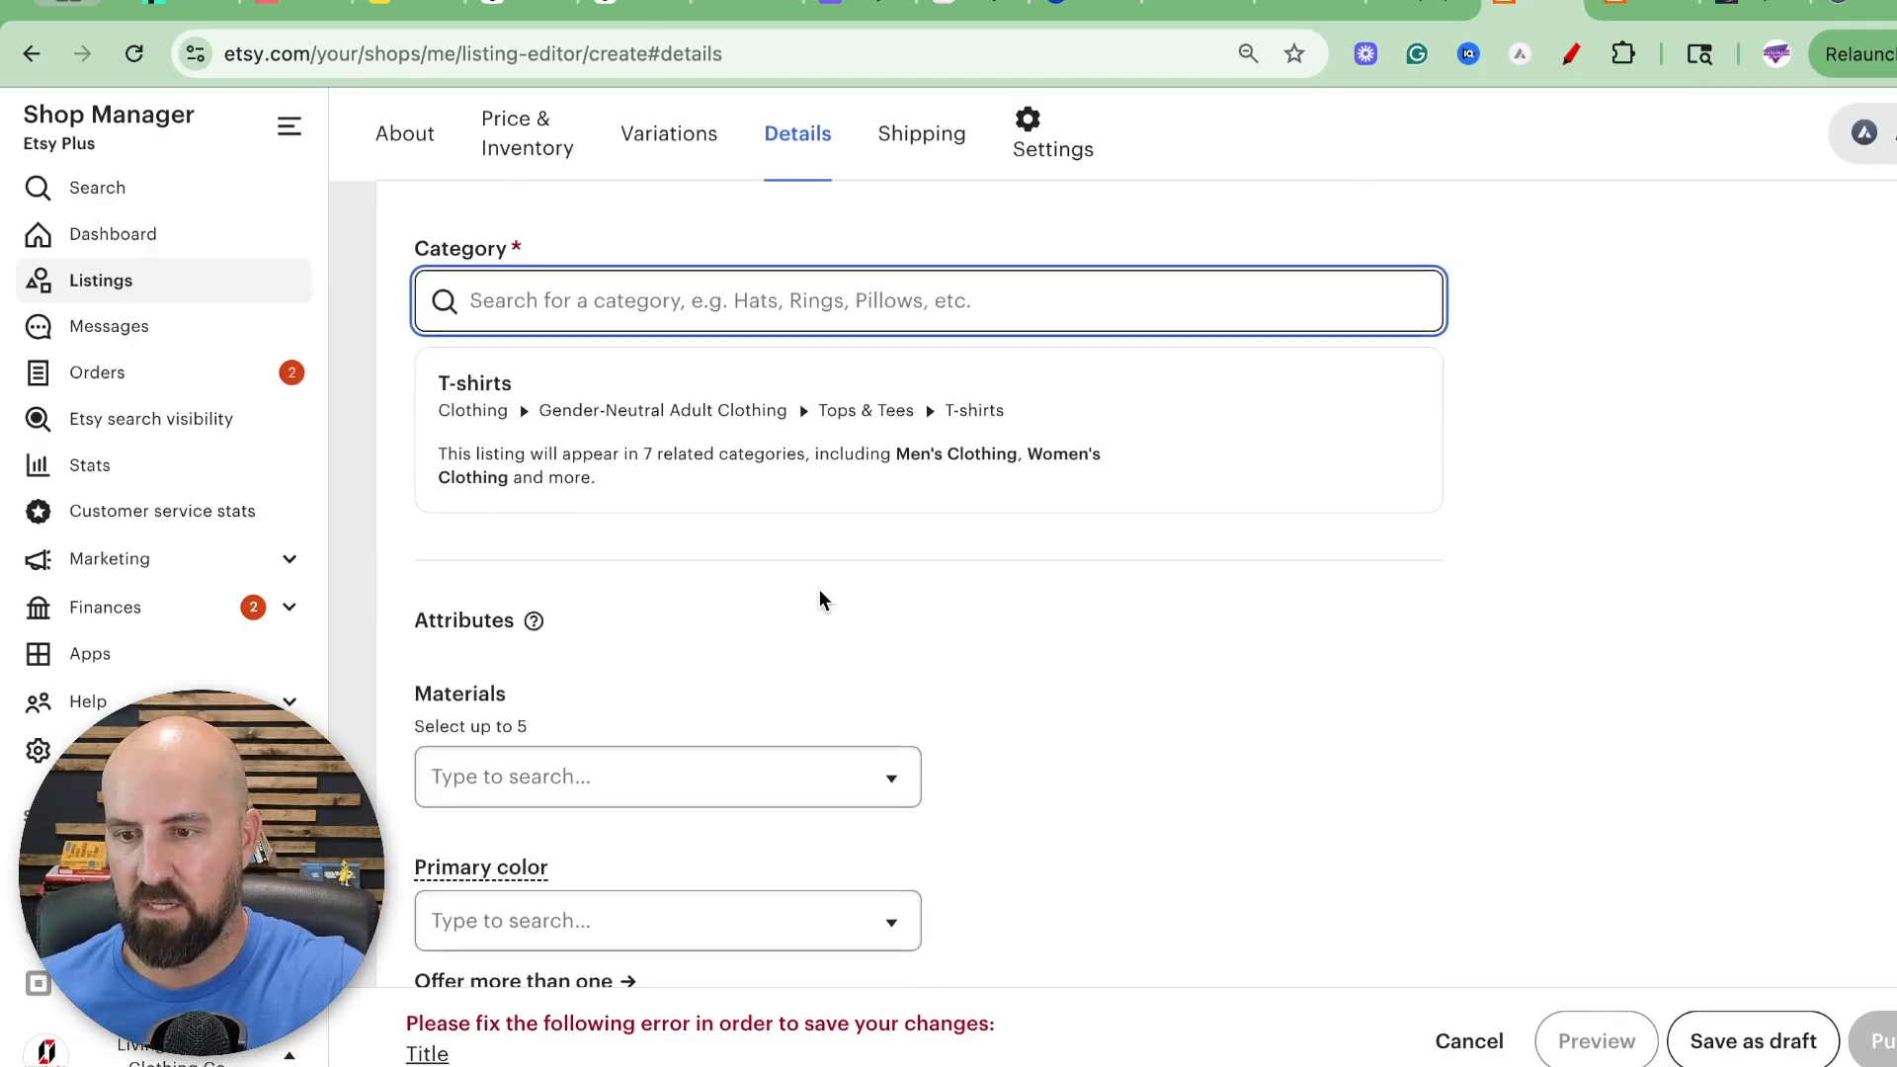
pyautogui.scroll(10, 820, 593)
pyautogui.scroll(-3, 816, 595)
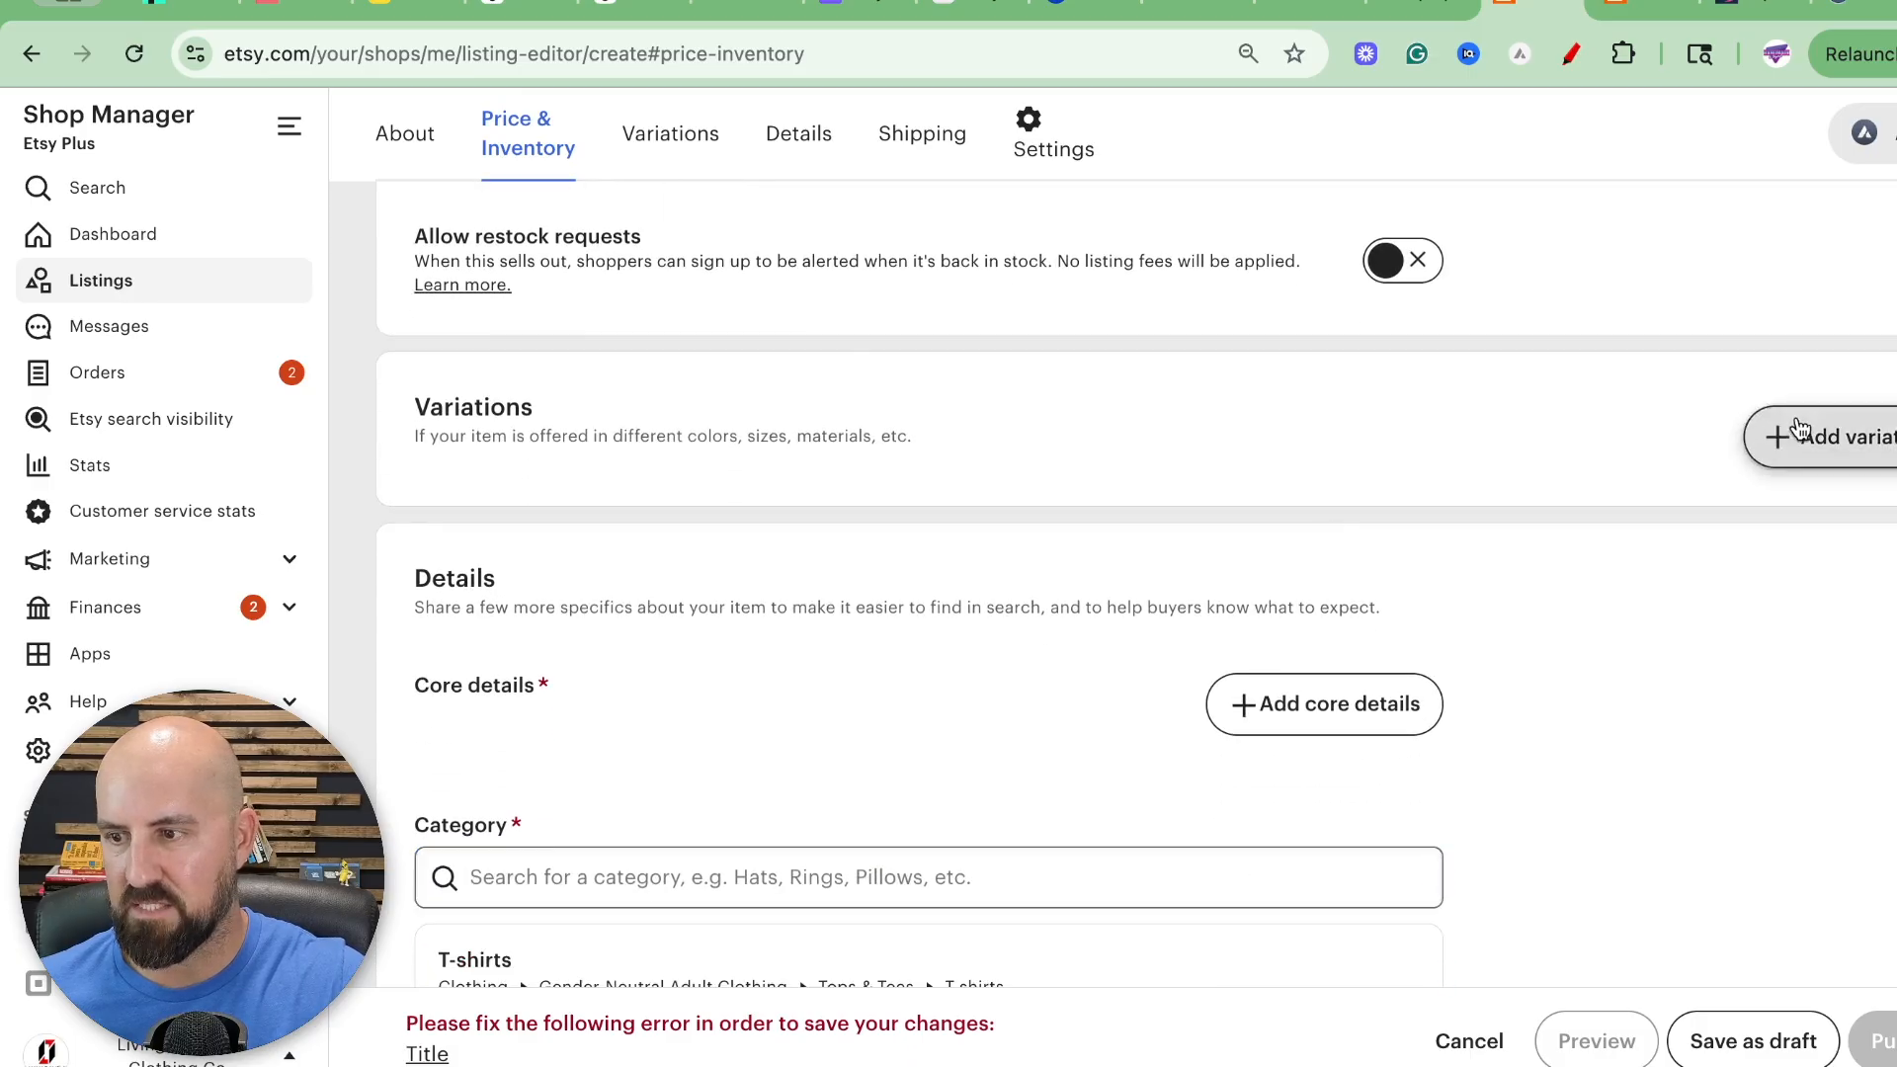
pyautogui.click(1798, 435)
pyautogui.click(632, 698)
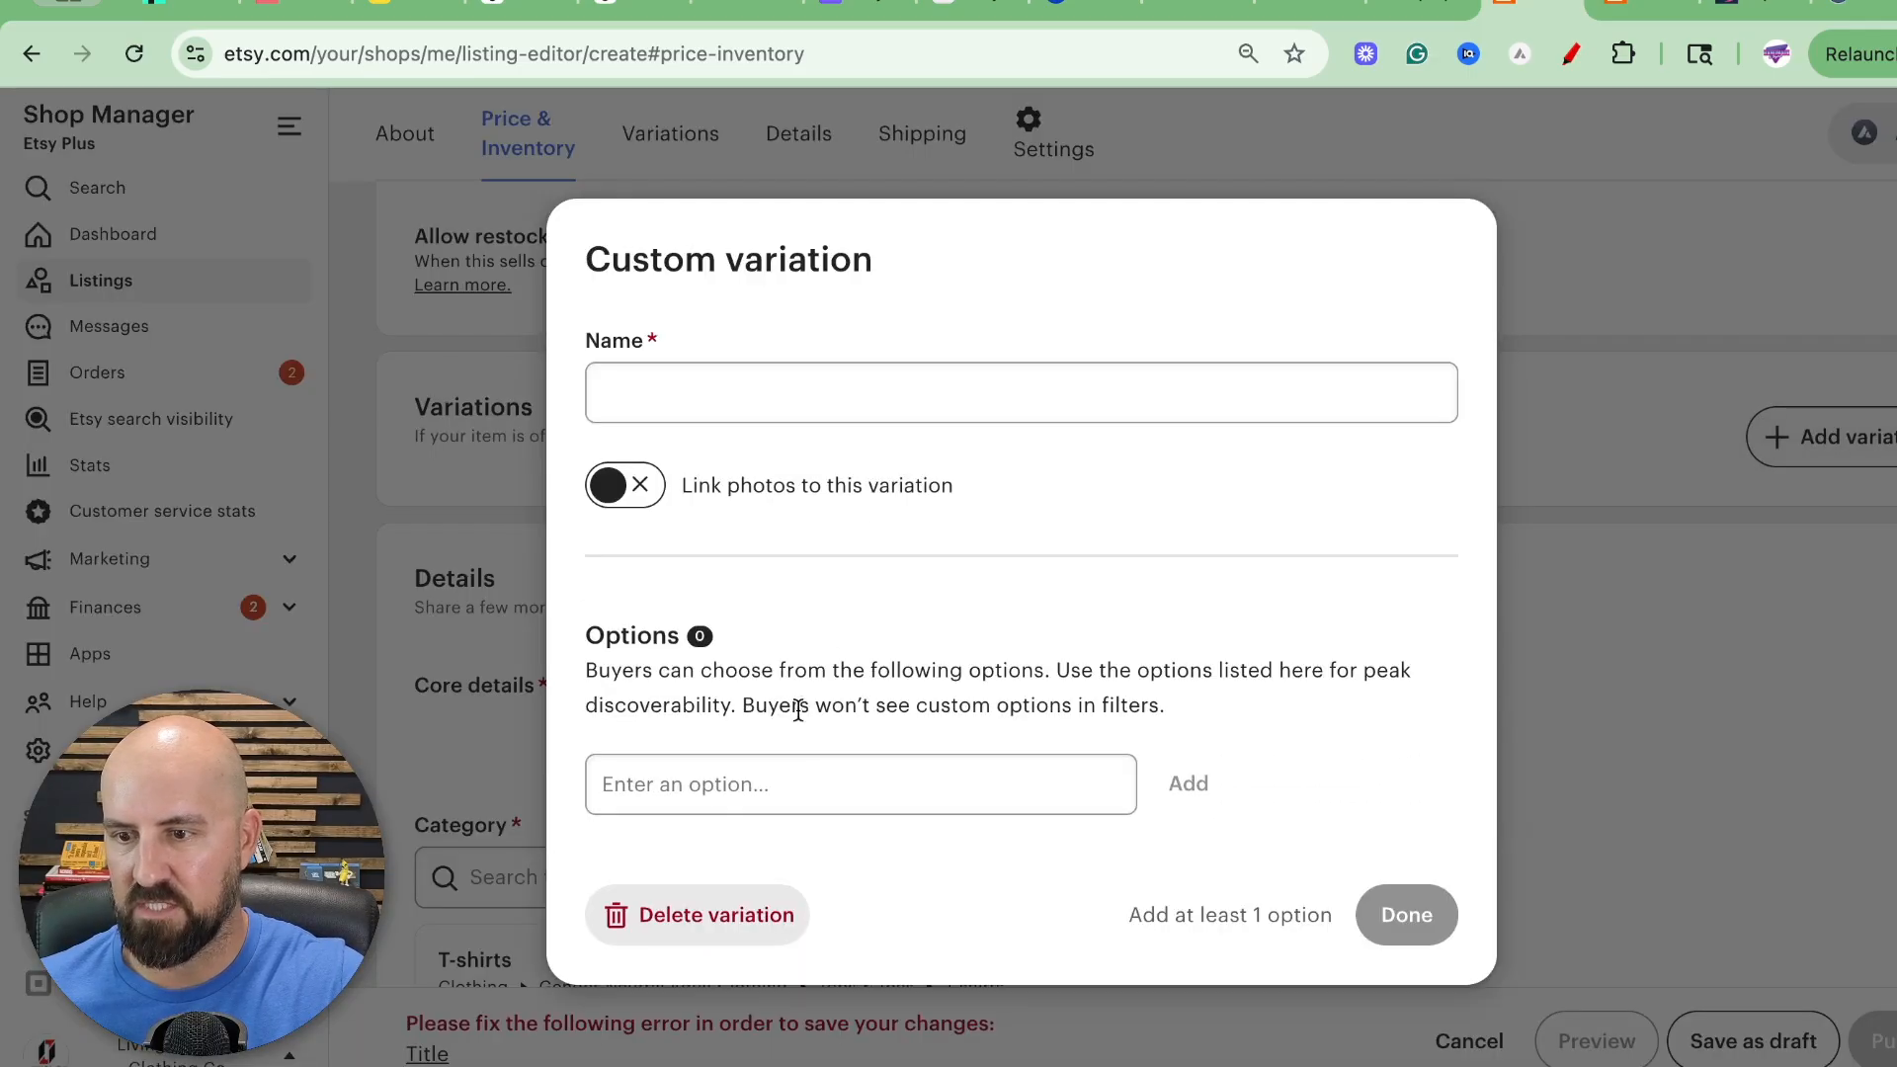
pyautogui.click(848, 408)
pyautogui.write('Shirt Style')
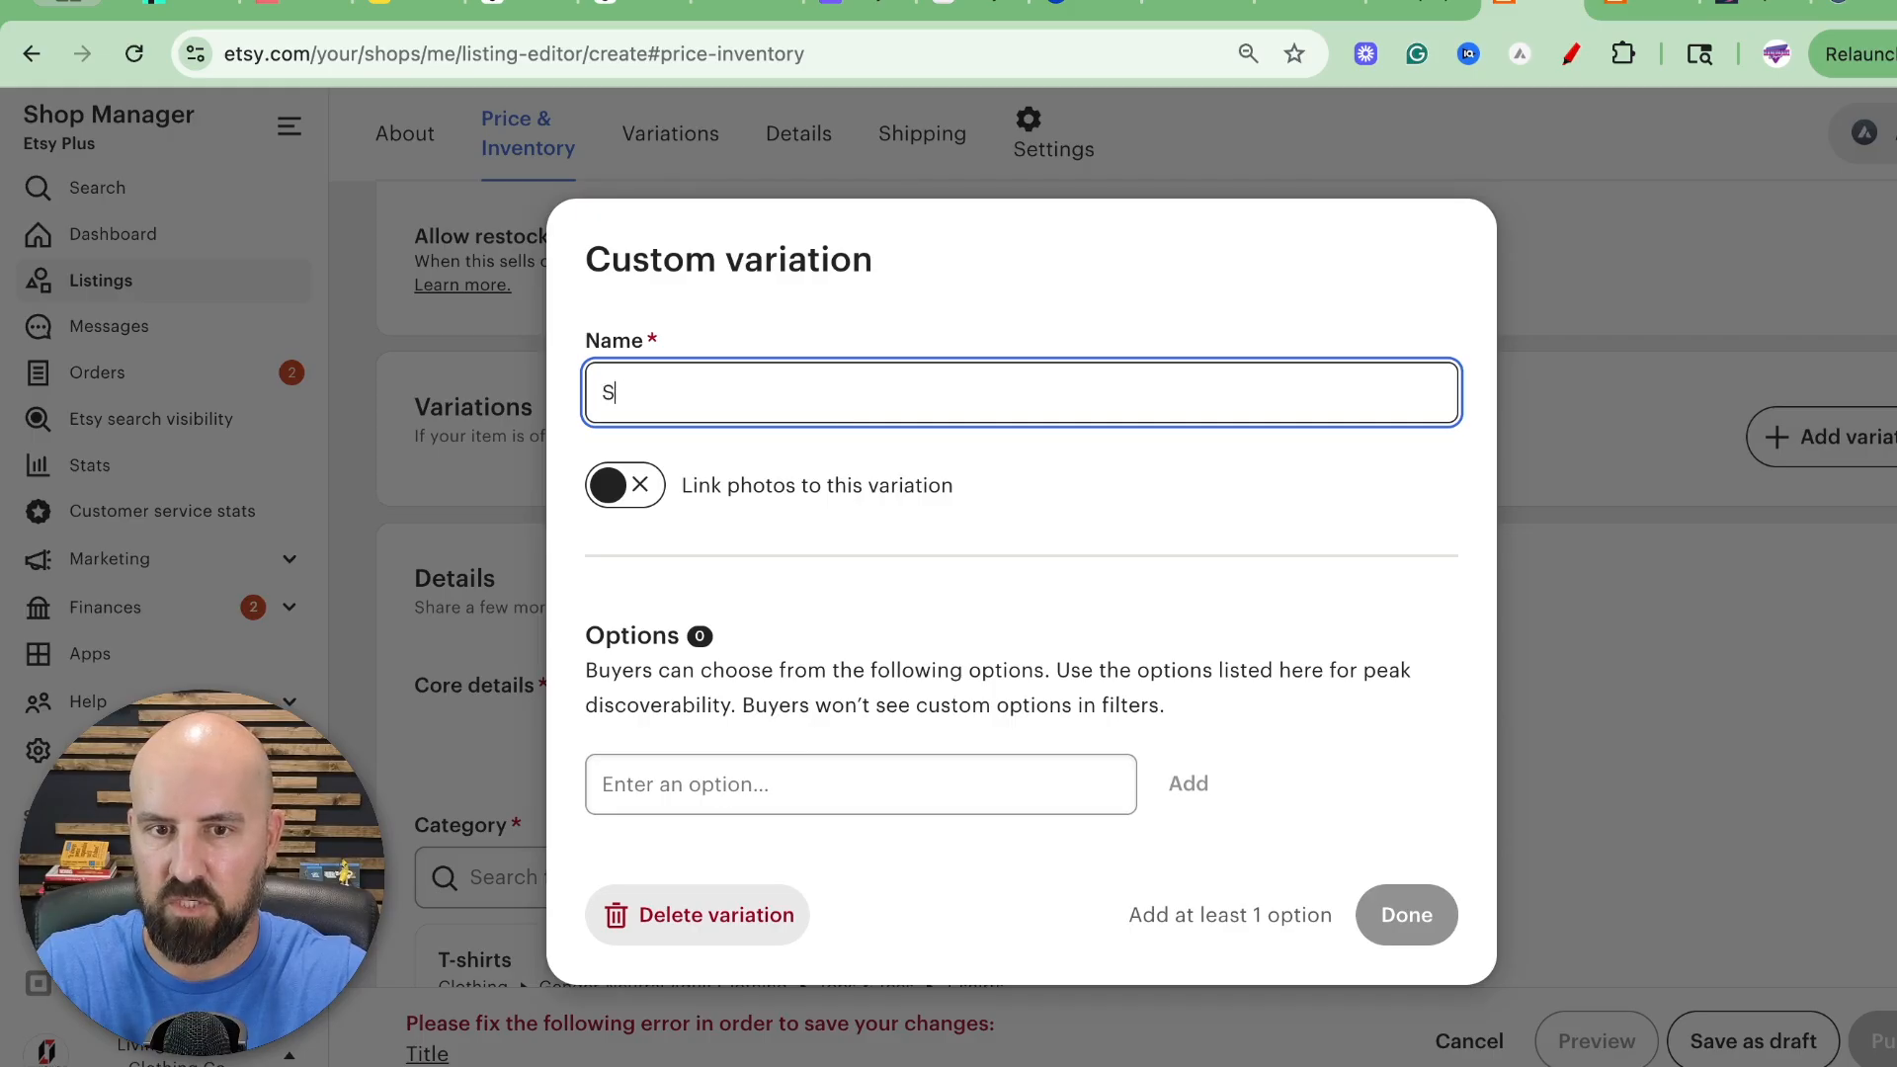
pyautogui.doubleClick(625, 393)
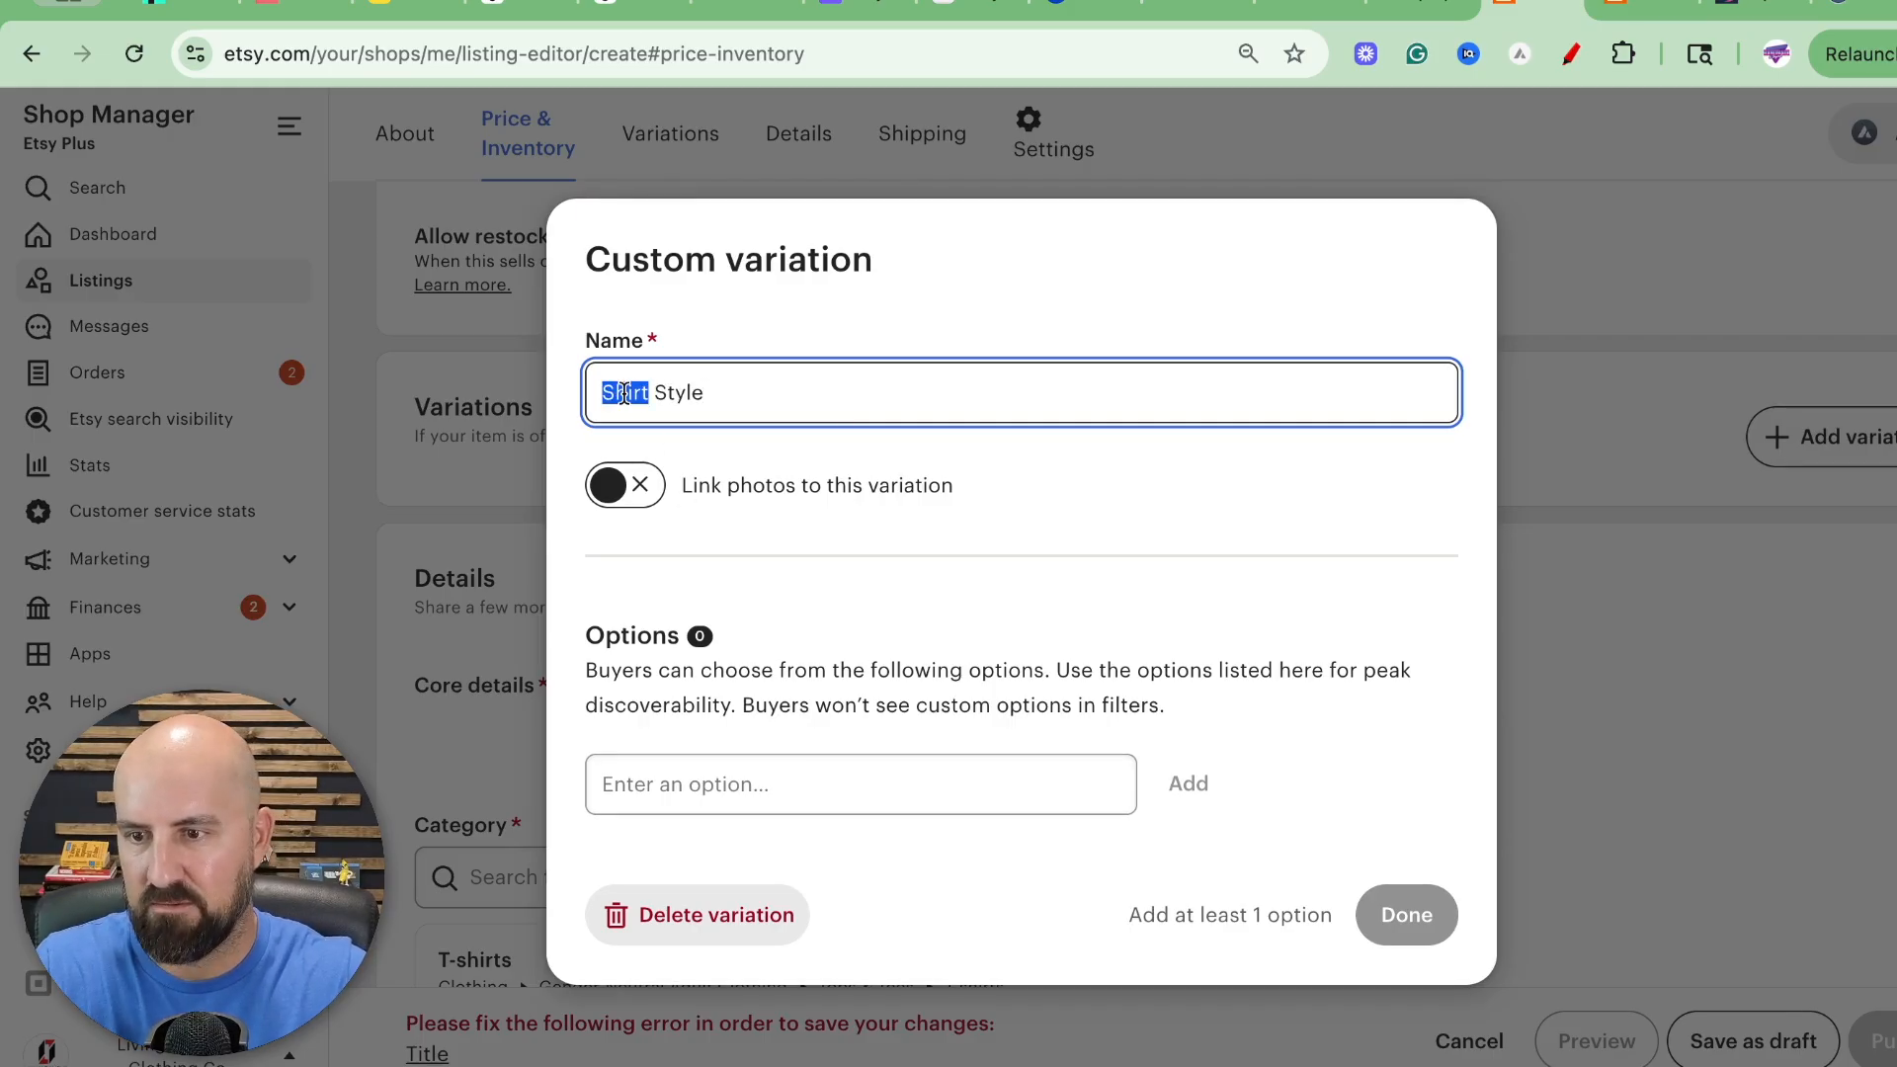
pyautogui.write('Top')
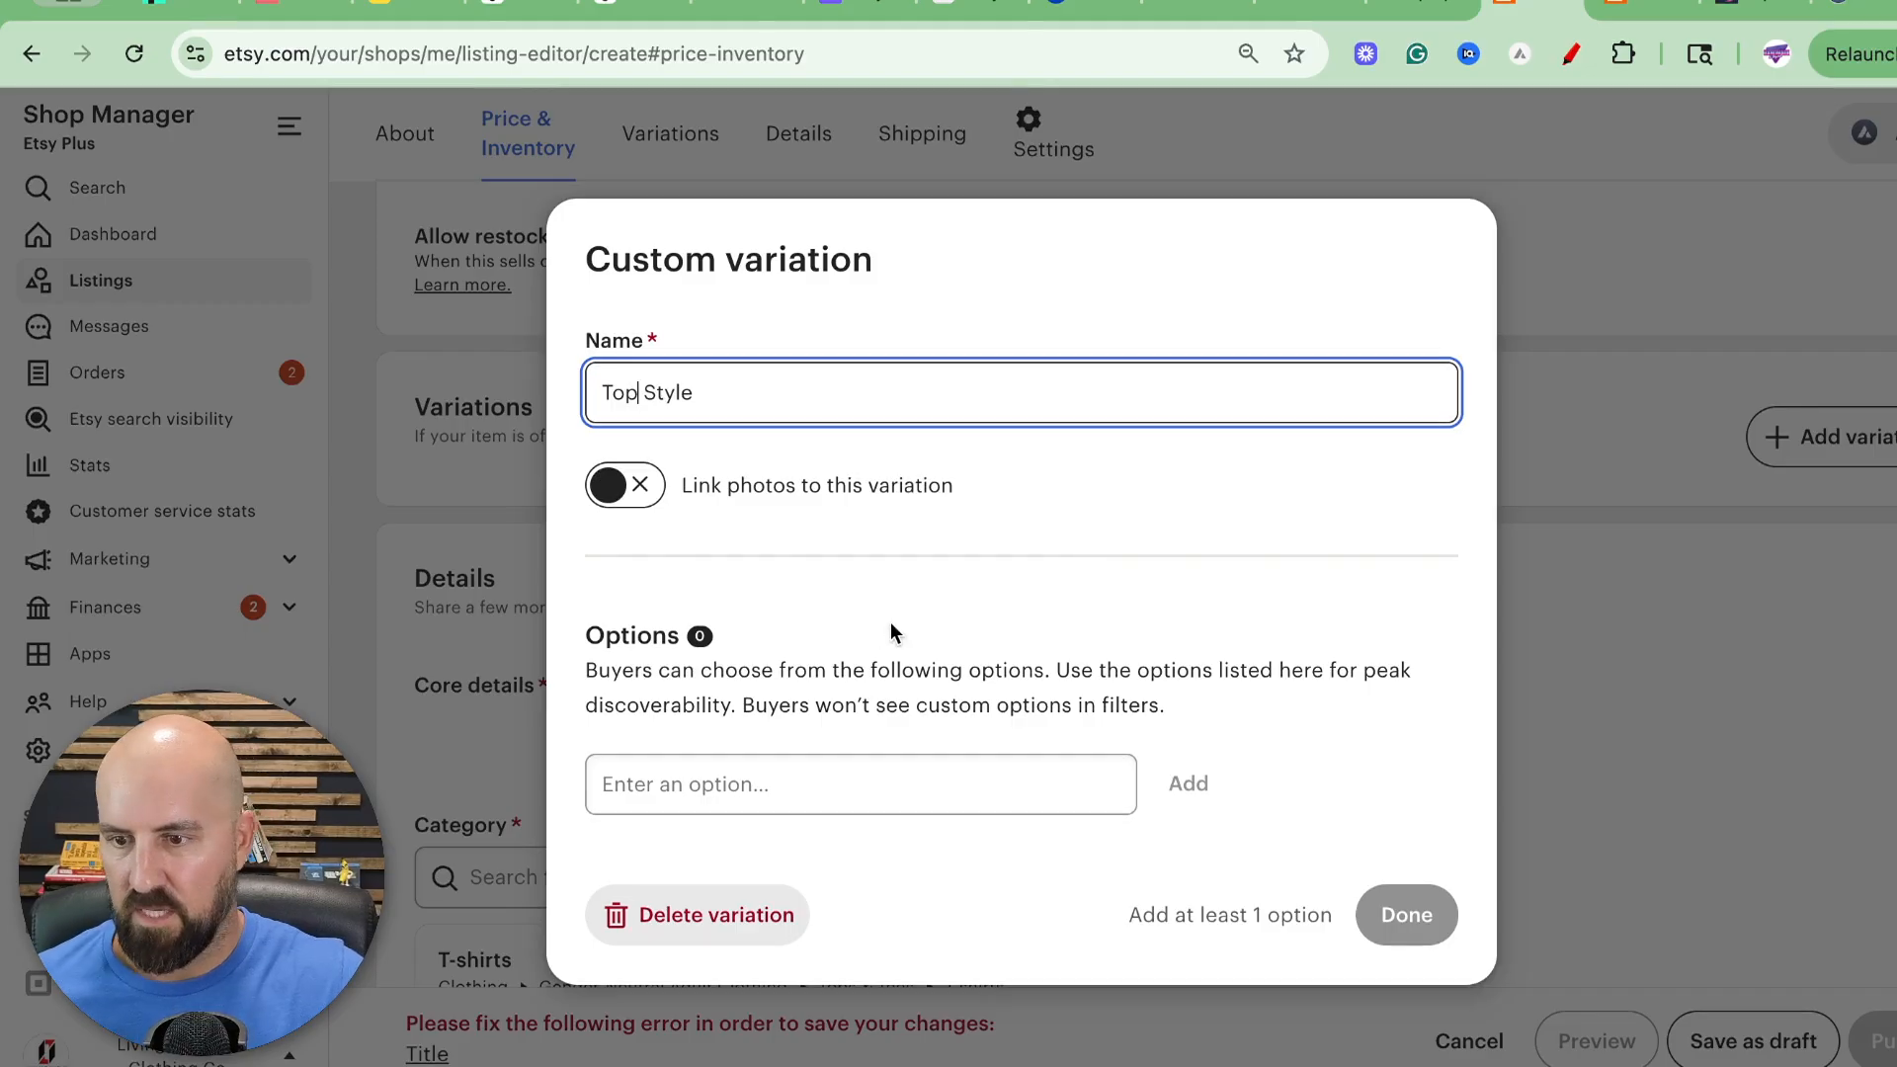
# Give the Top Style variation the options tshirt and tank, and finish the variation.
pyautogui.click(758, 774)
pyautogui.write('tshir')
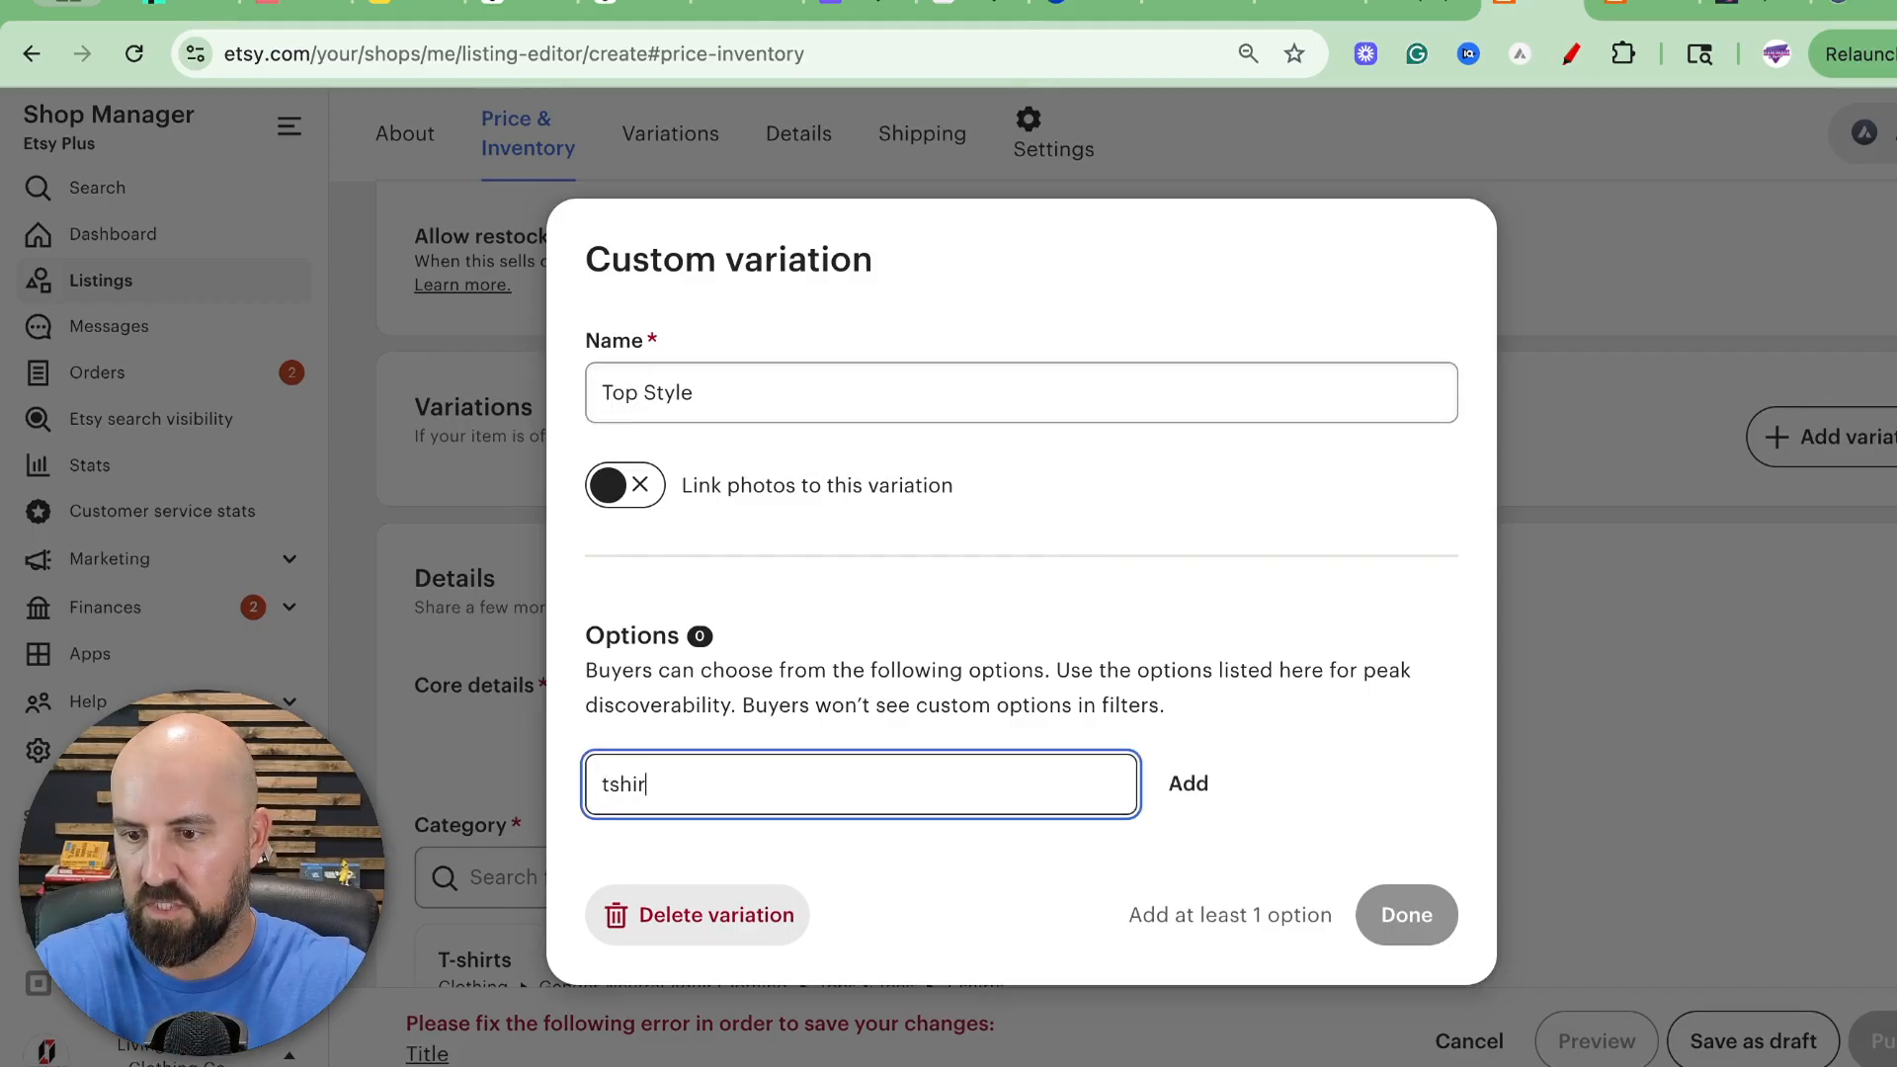
pyautogui.write('t')
pyautogui.press('Return')
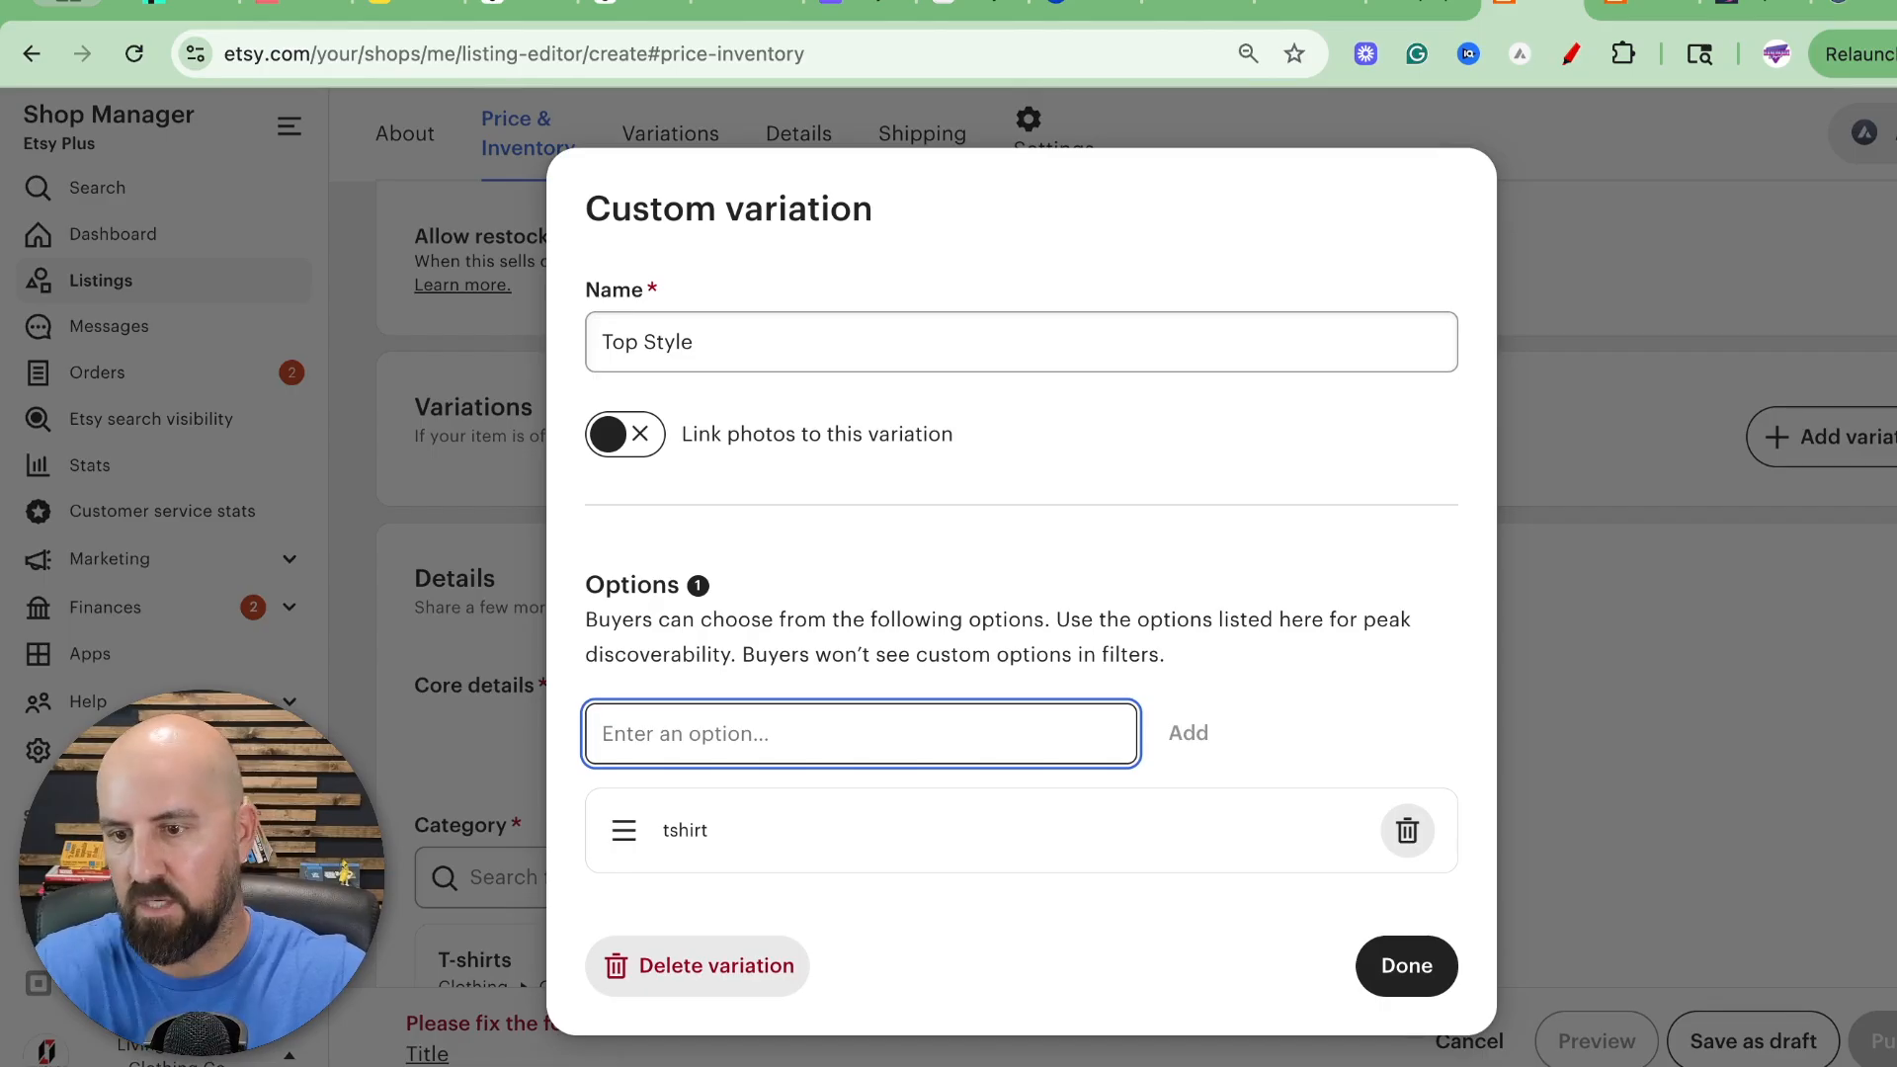
pyautogui.write('tank')
pyautogui.press('Return')
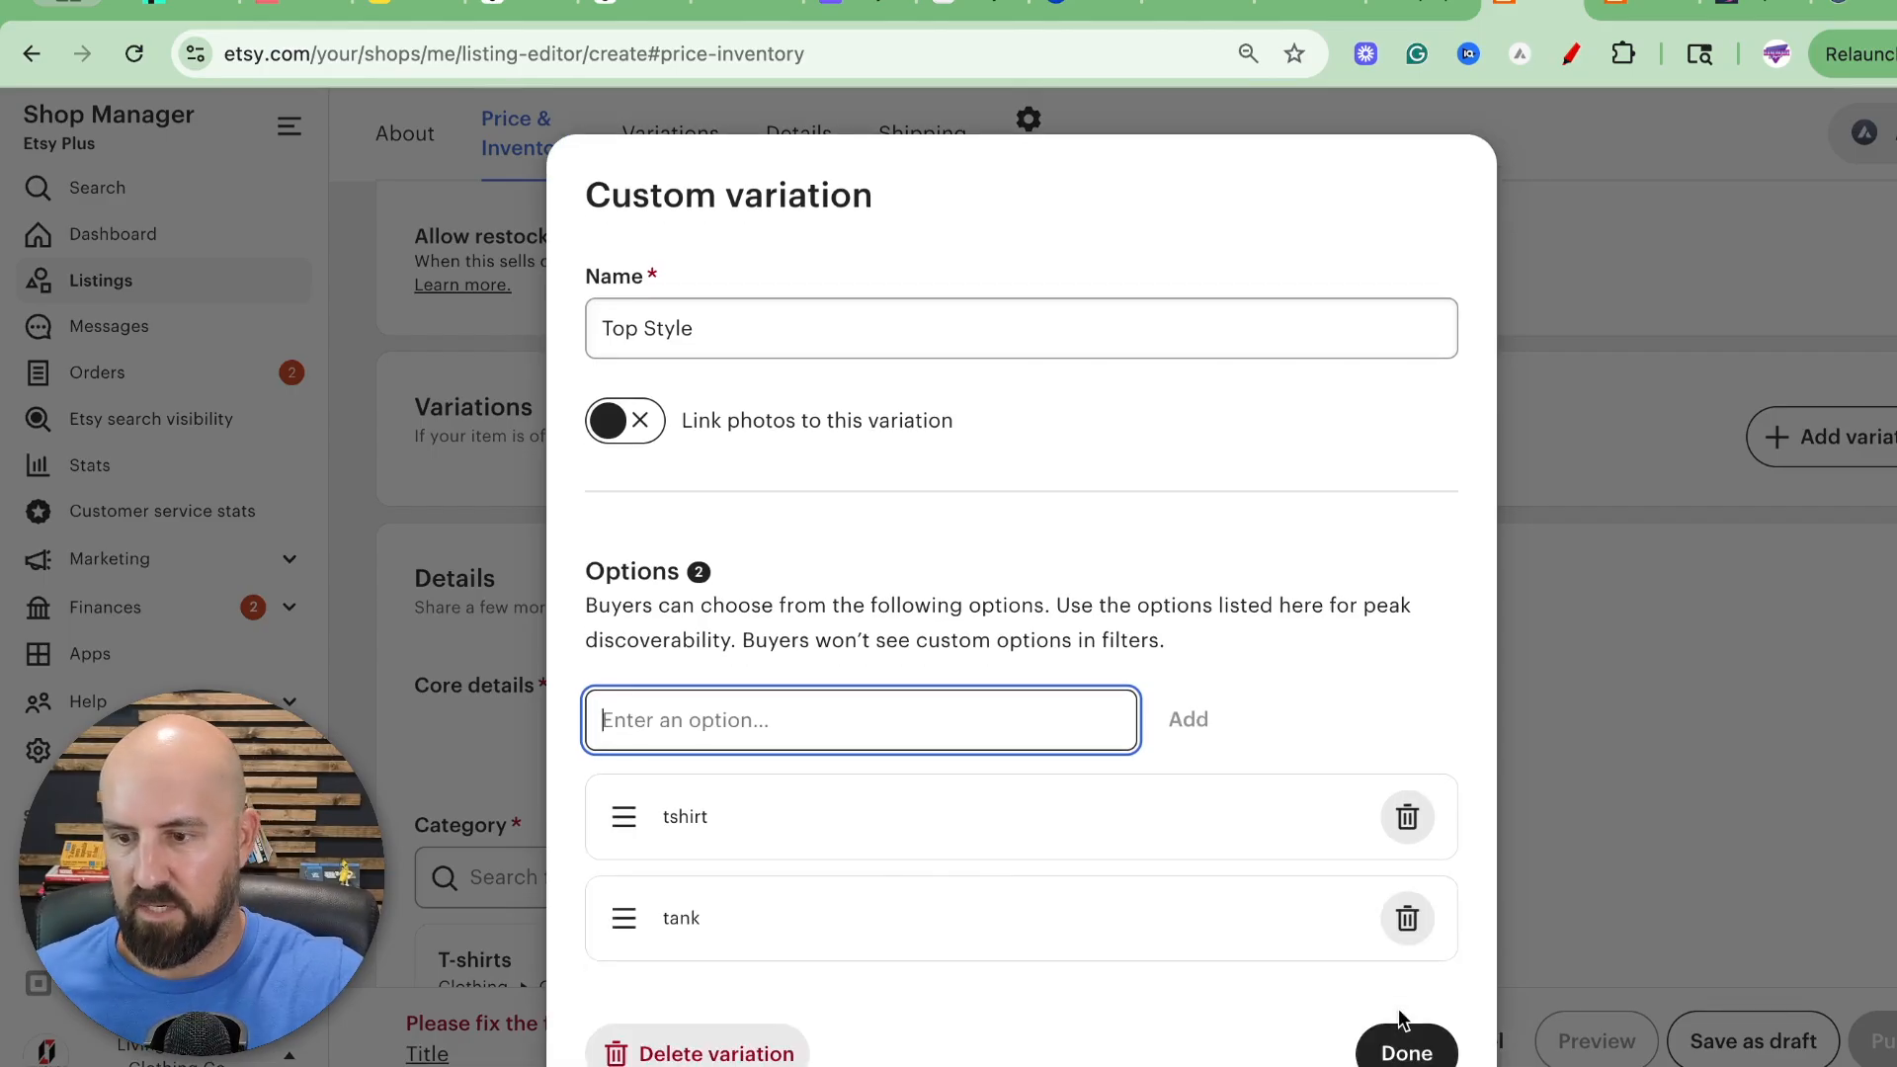
pyautogui.scroll(-1, 1147, 936)
pyautogui.click(1401, 978)
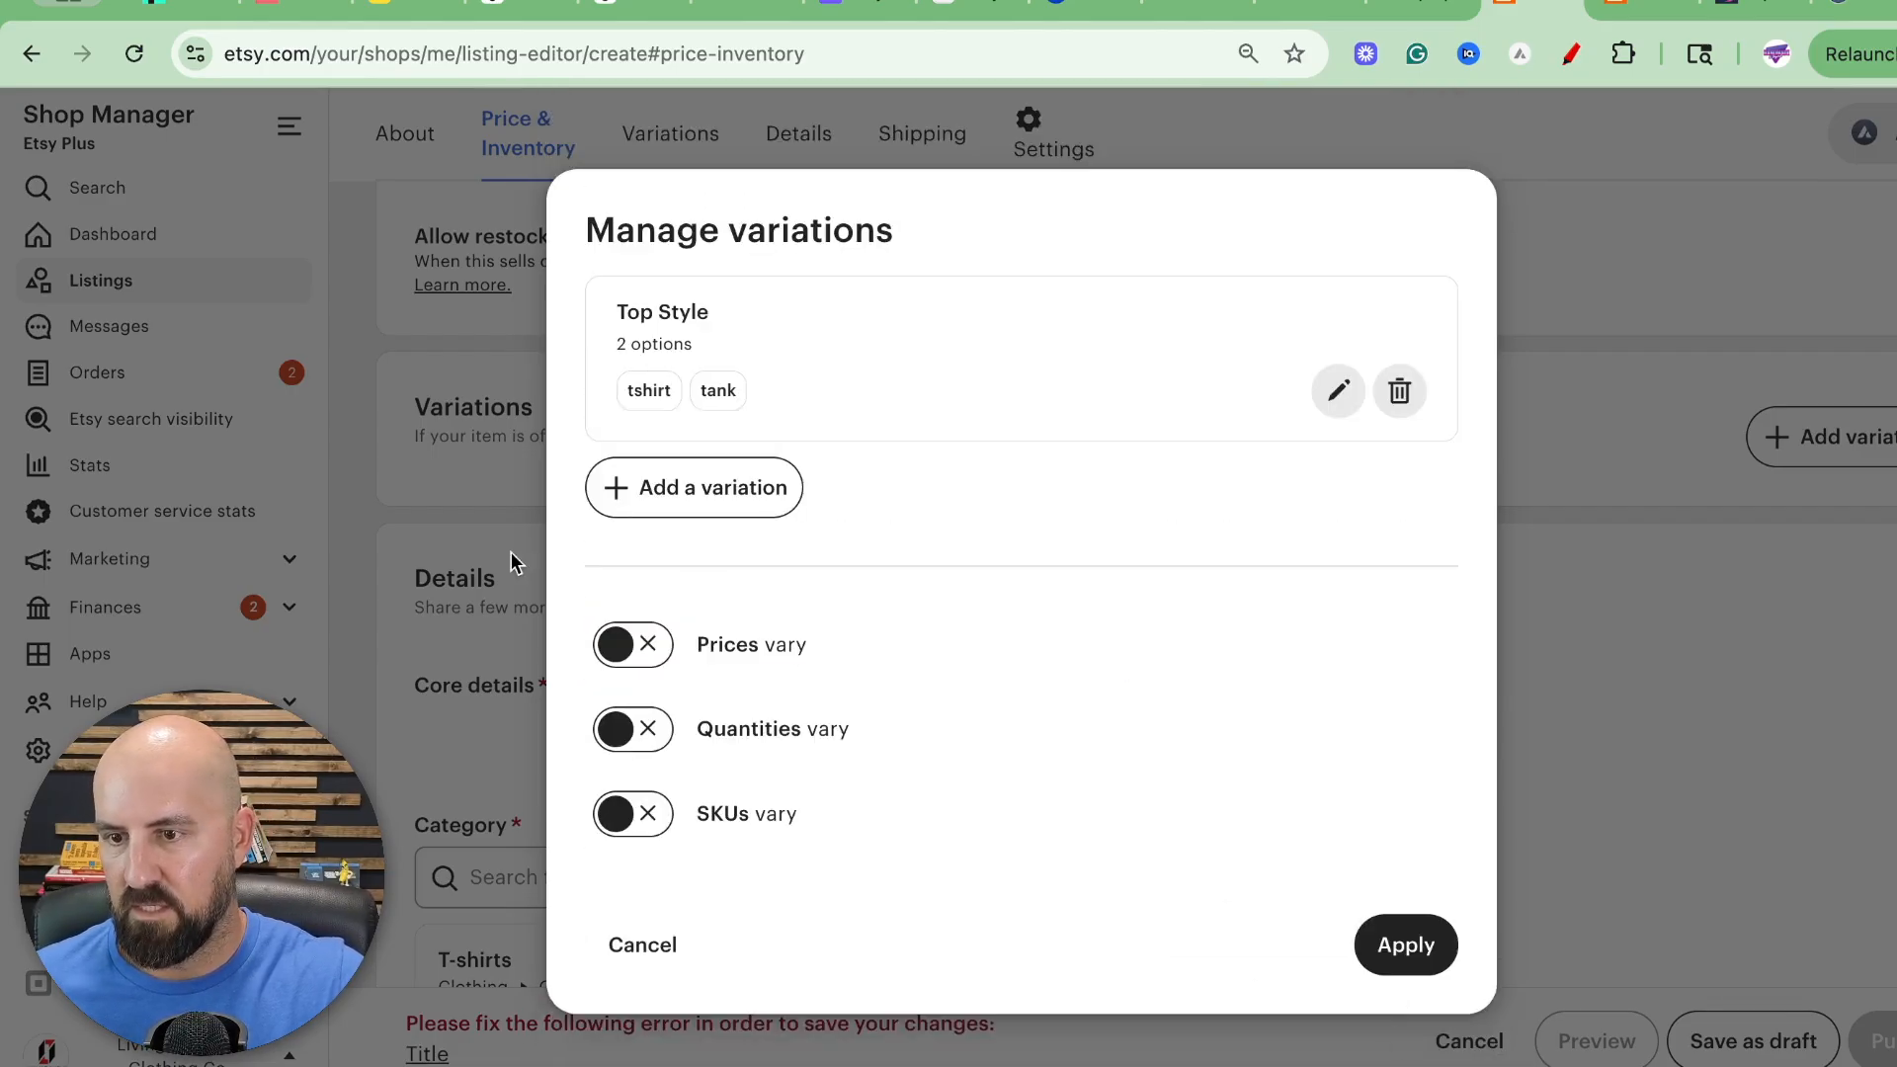
# Create a second custom variation and name it Color.
pyautogui.click(665, 500)
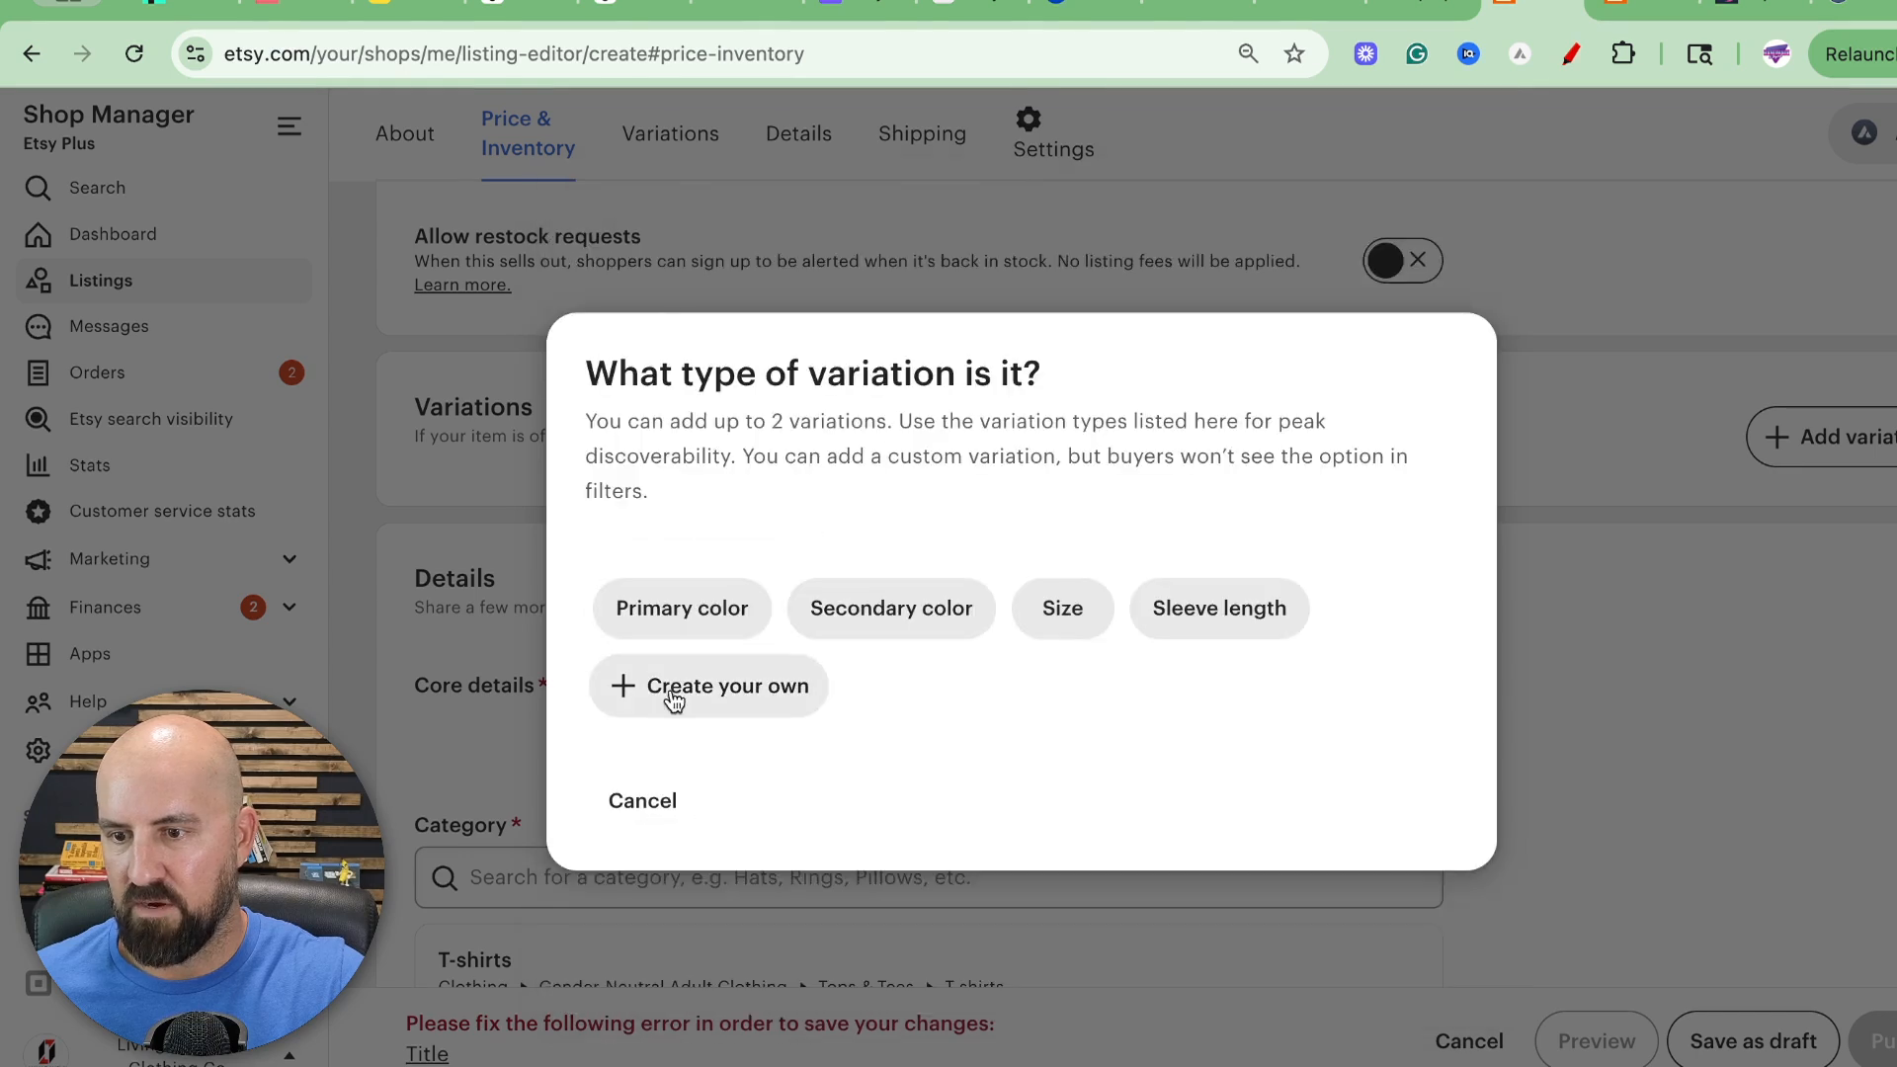
pyautogui.click(672, 700)
pyautogui.click(715, 395)
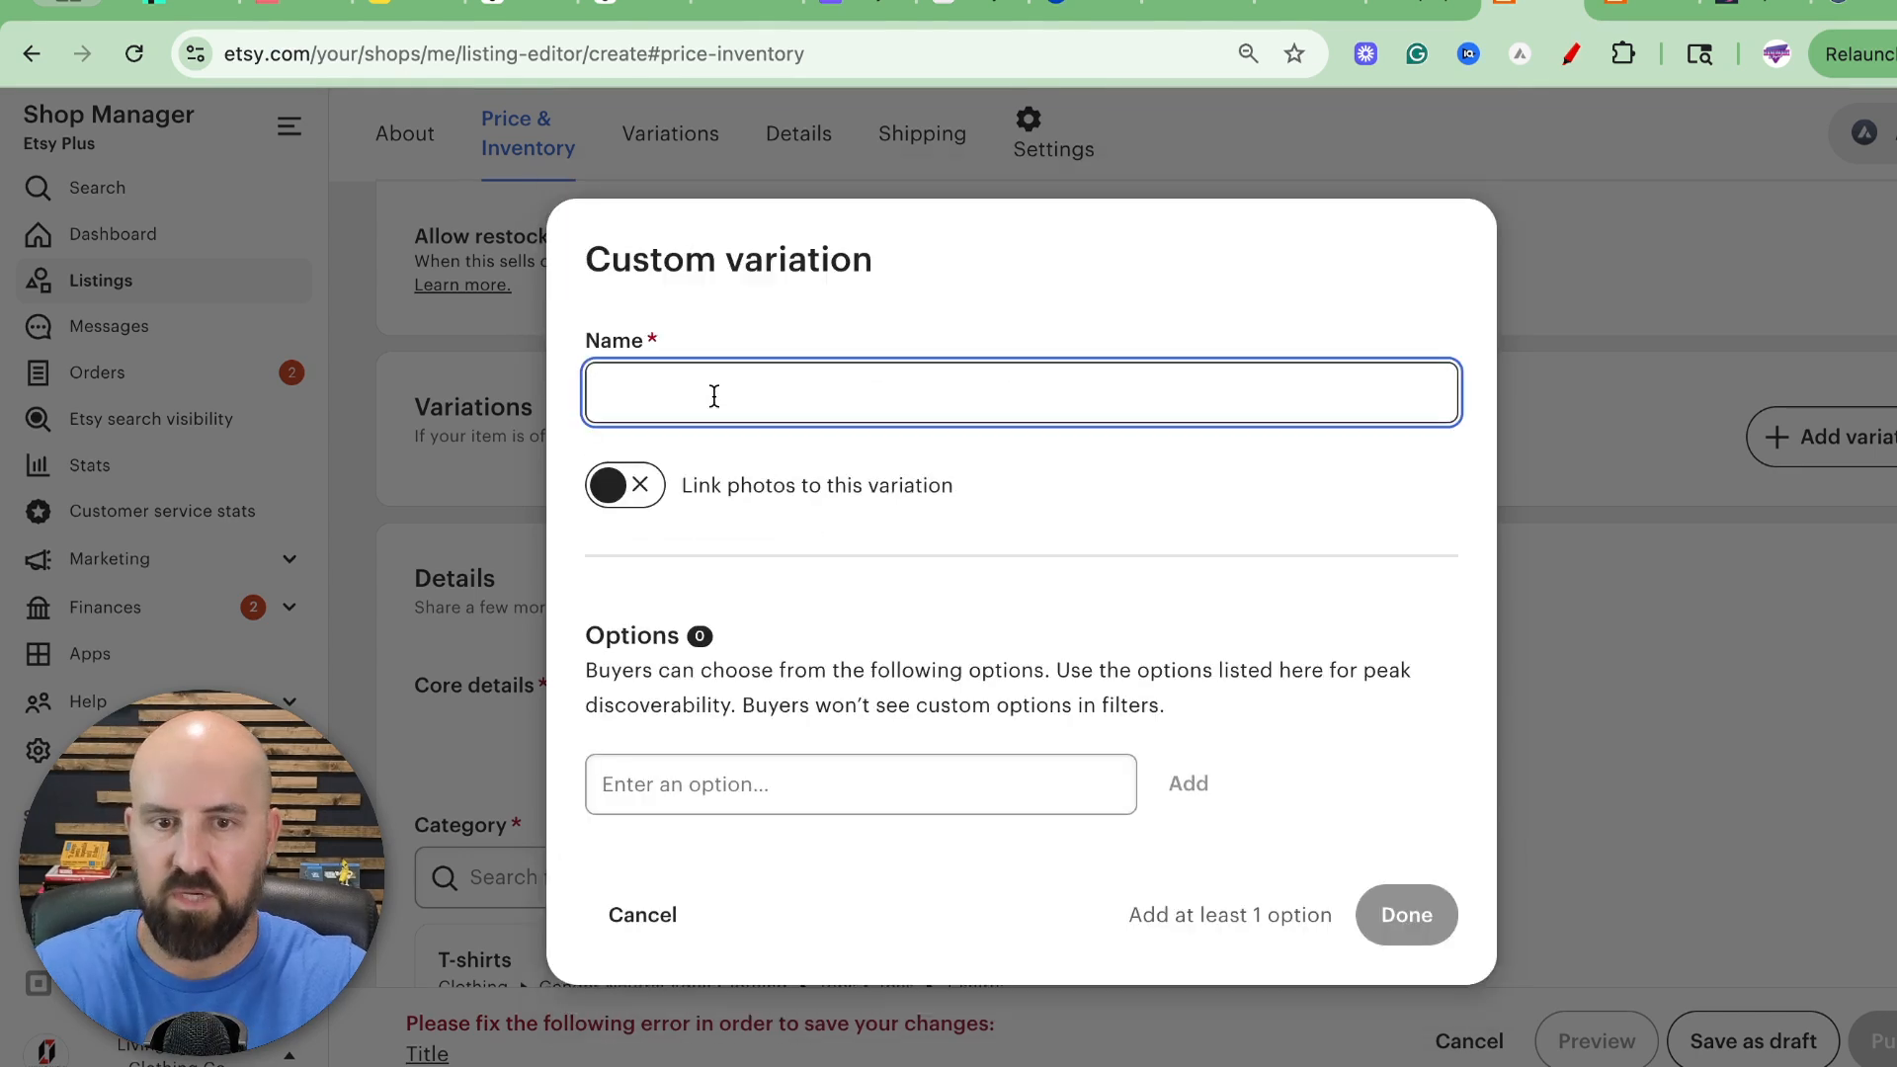
pyautogui.write('Color')
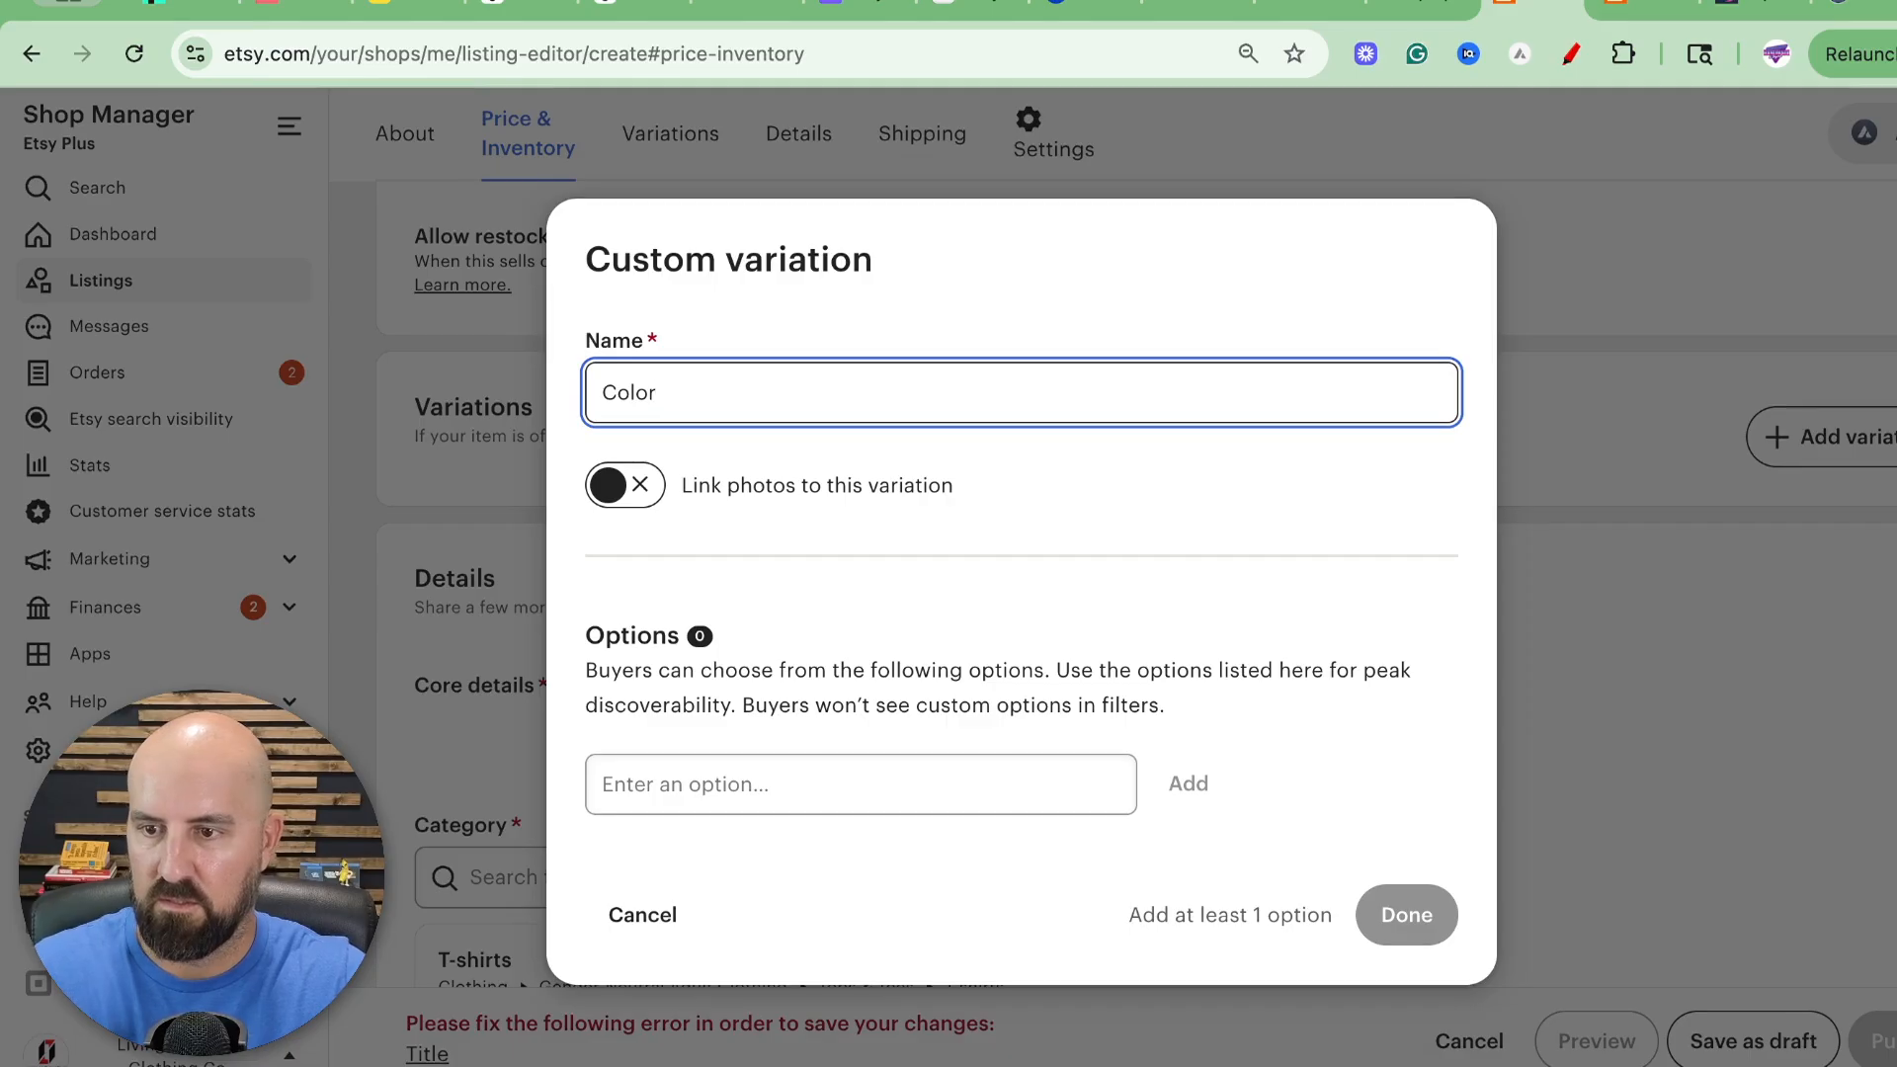
# Give the Color variation the options red and blue, and apply both variations to the listing.
pyautogui.click(813, 800)
pyautogui.write('red')
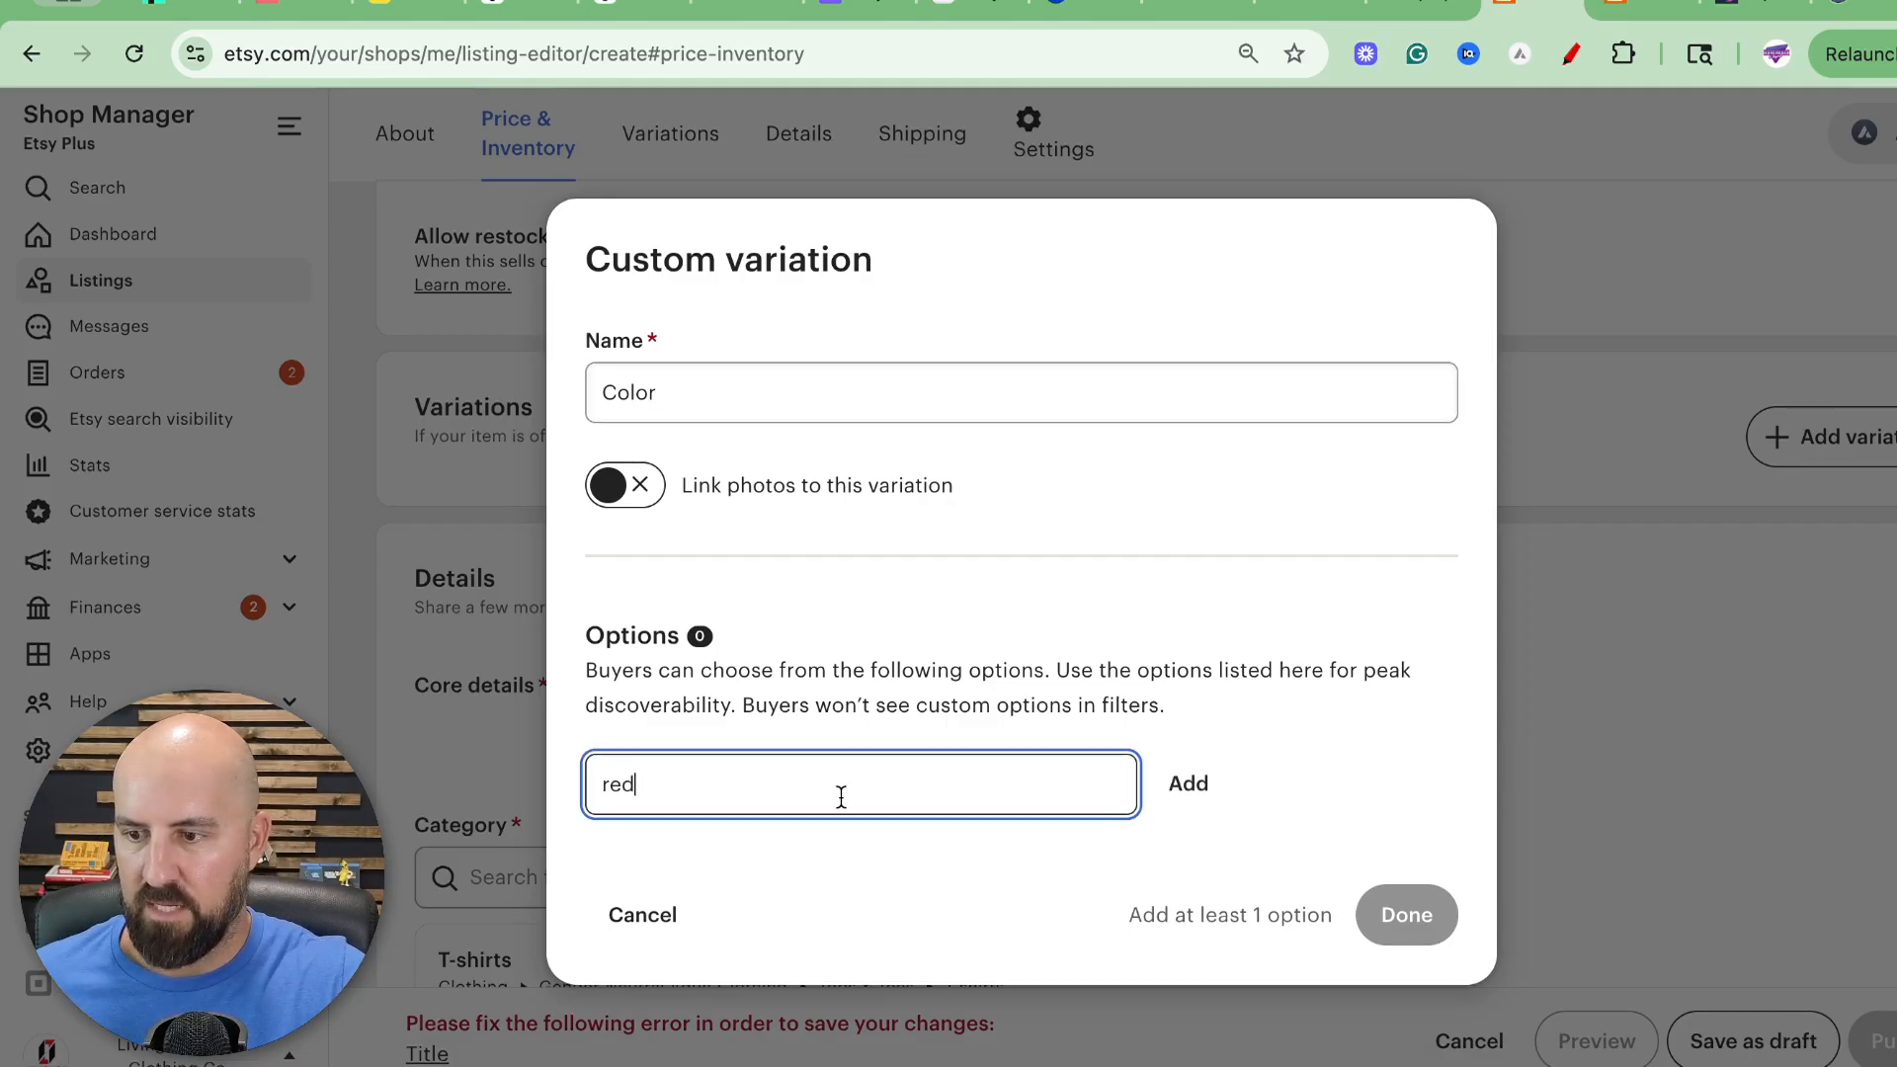
pyautogui.press('Return')
pyautogui.write('blue')
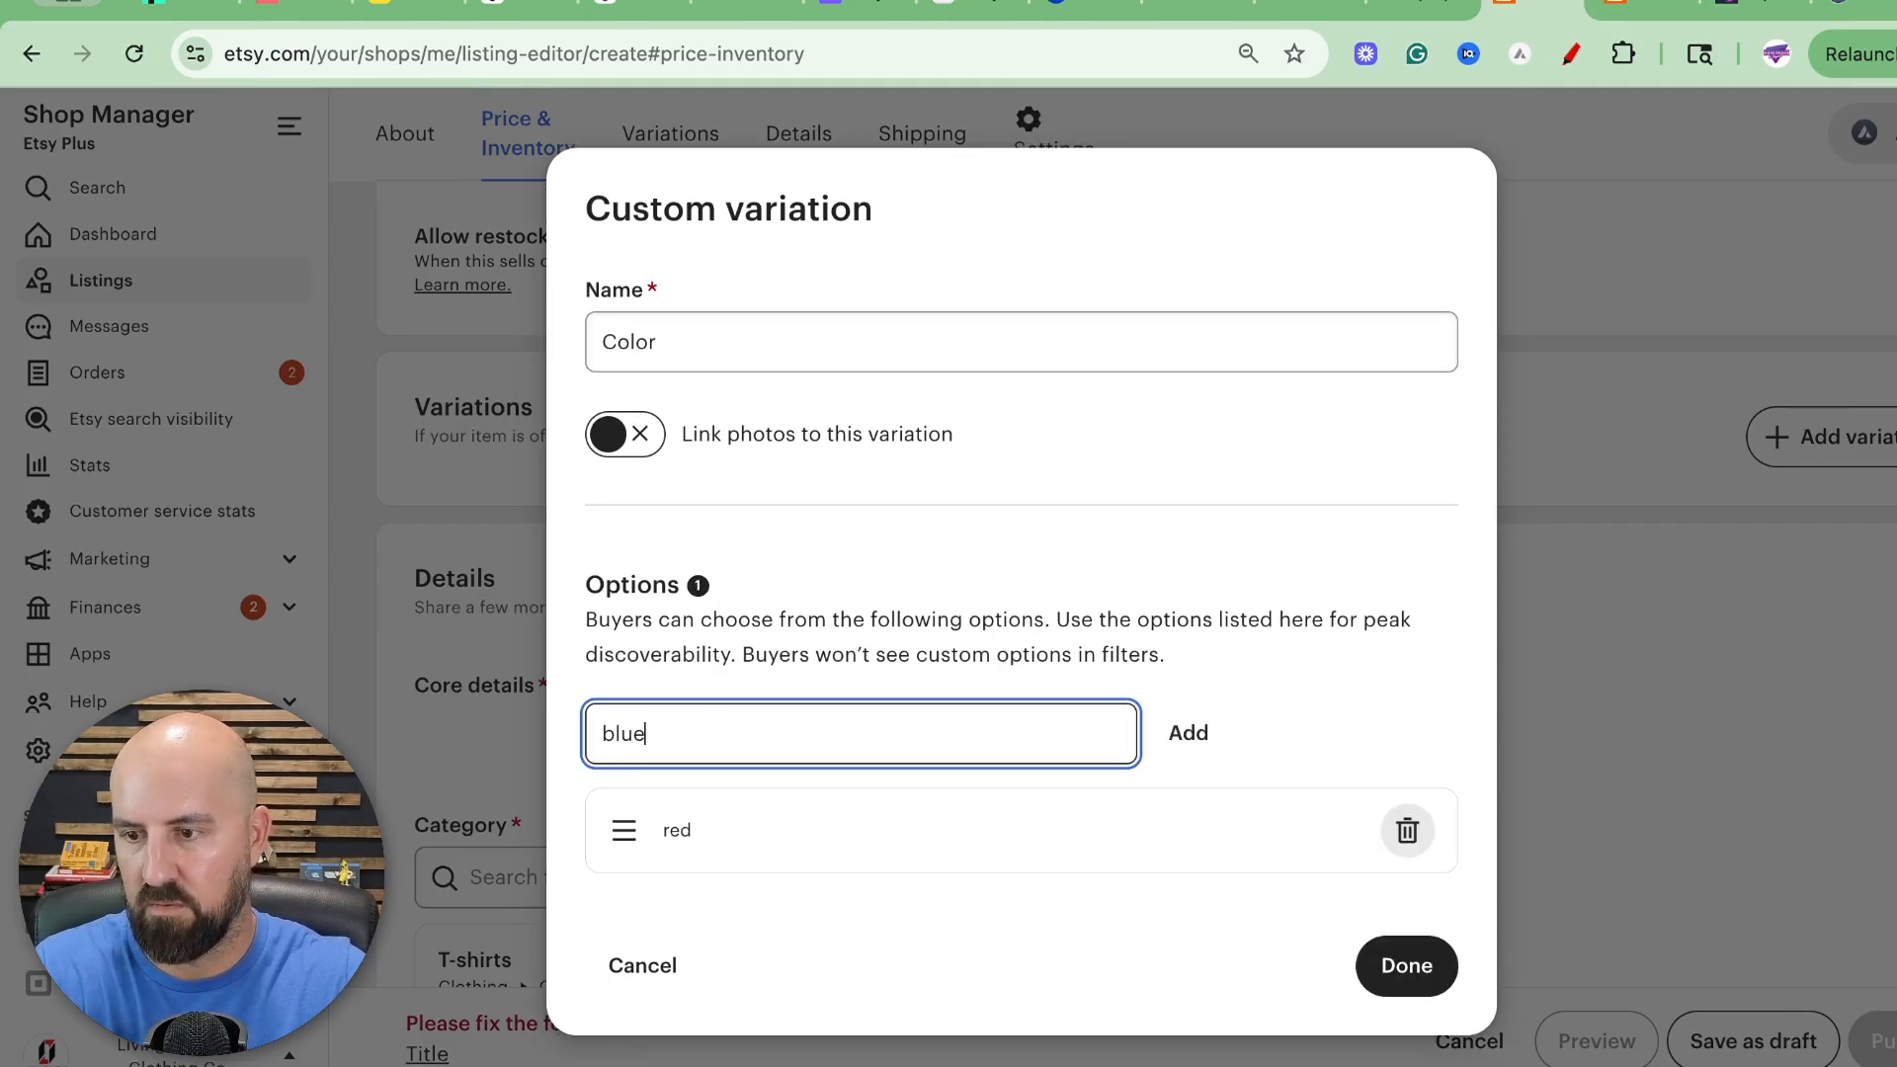
pyautogui.press('Return')
pyautogui.click(1374, 1047)
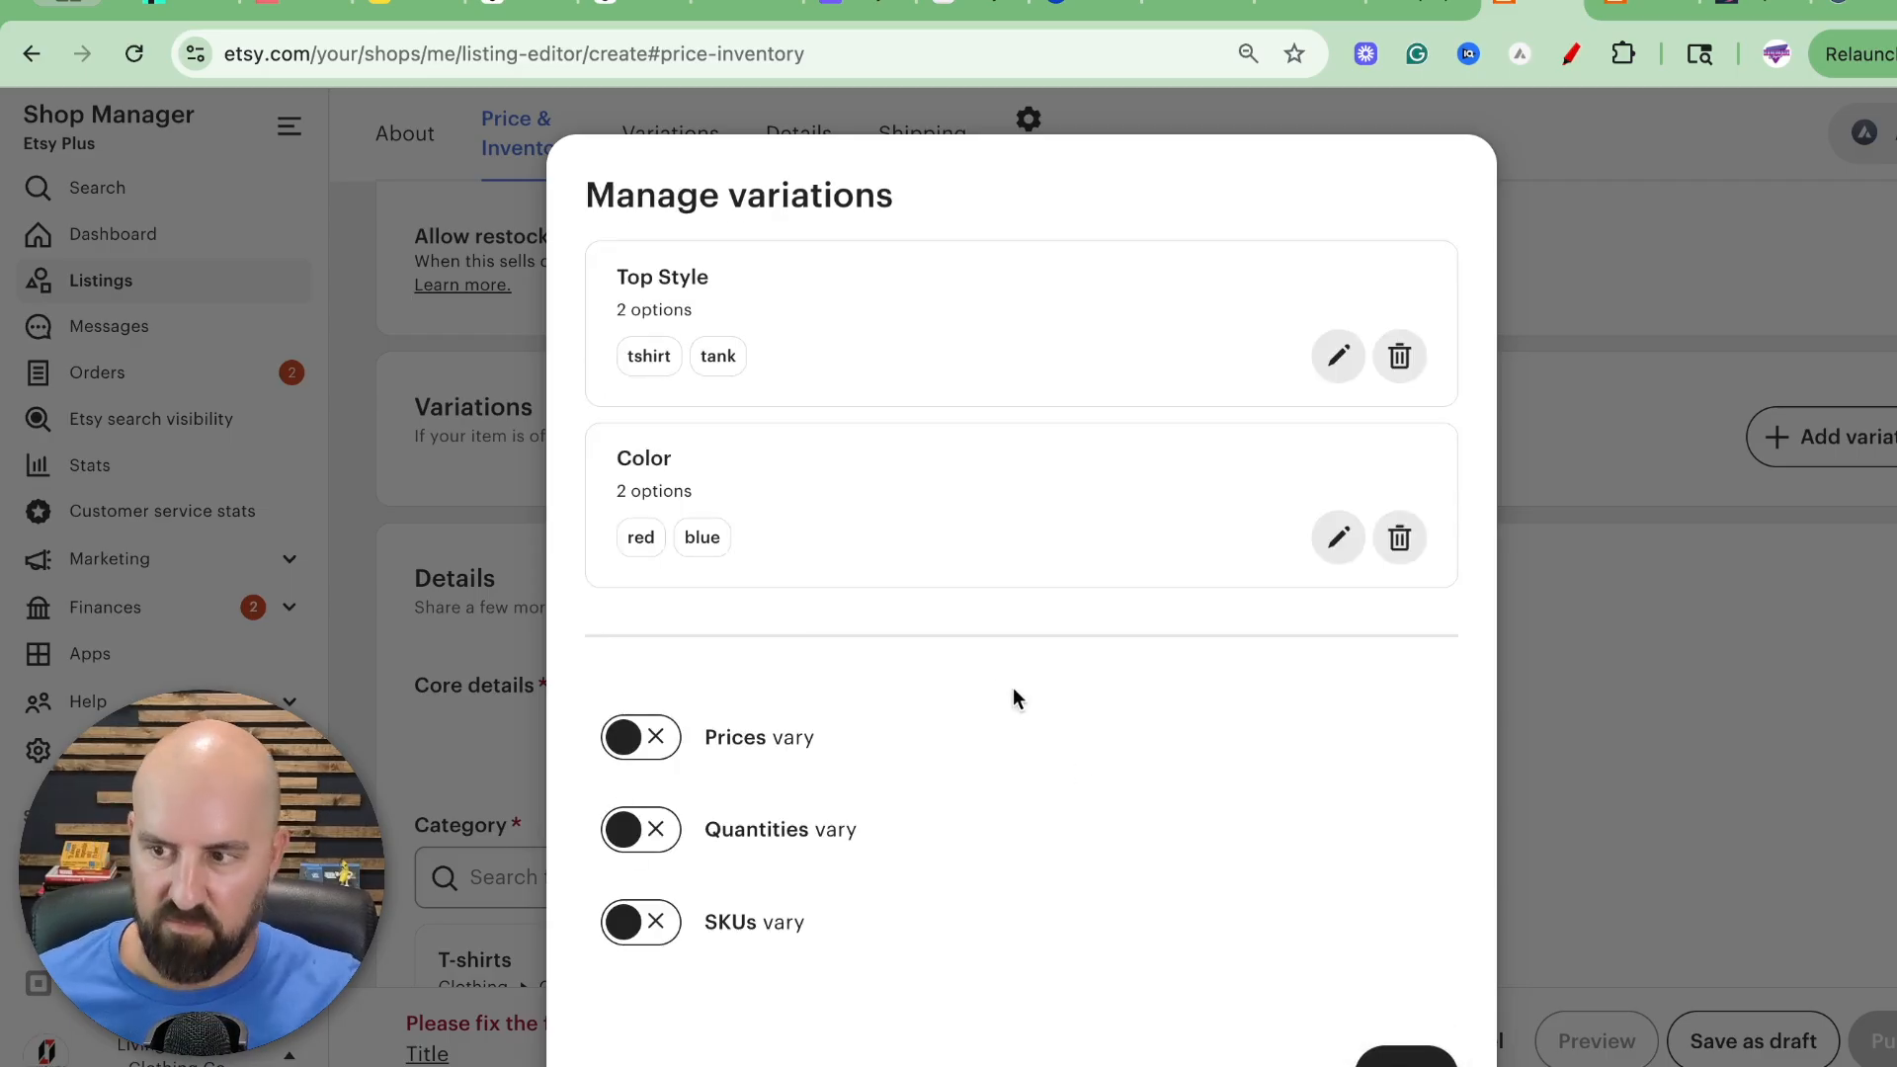
pyautogui.scroll(-2, 1097, 806)
pyautogui.click(1369, 983)
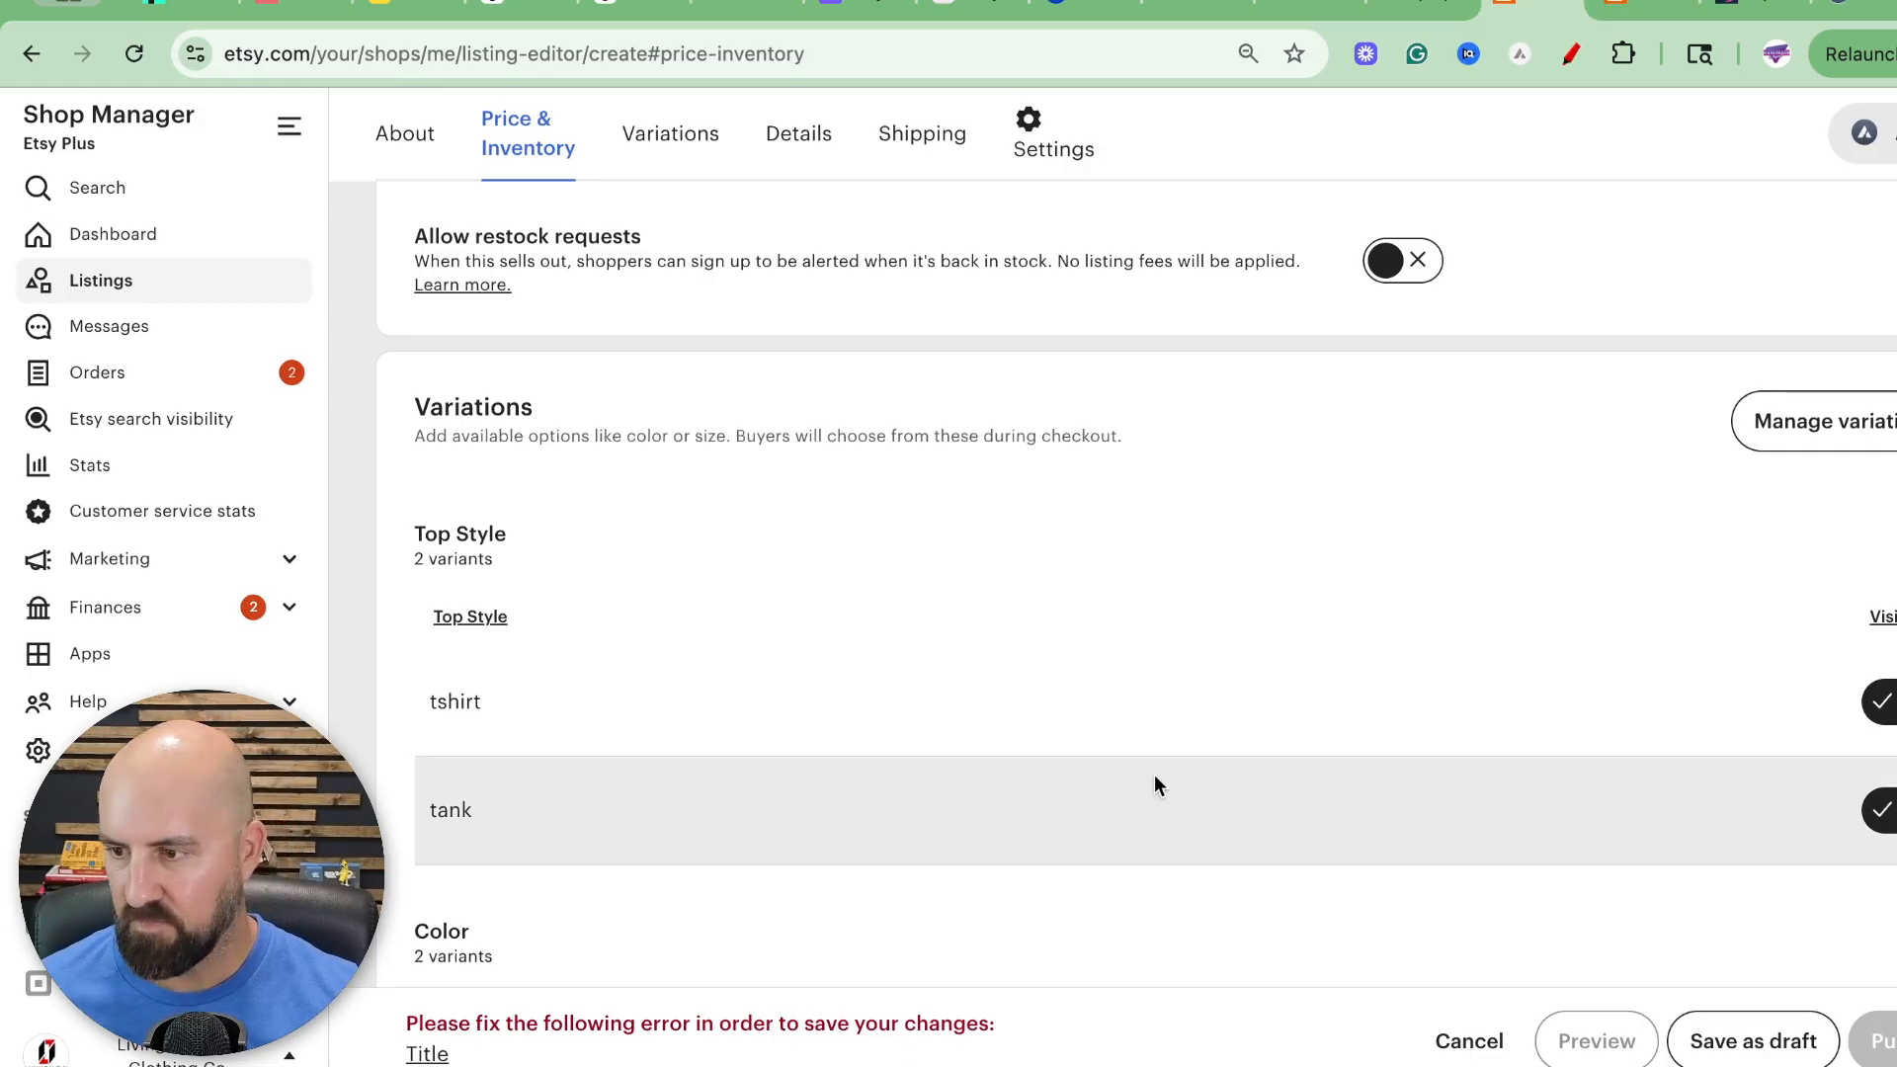
# Find the Personalization section of the listing form and add personalization to the listing.
pyautogui.scroll(-1, 1152, 775)
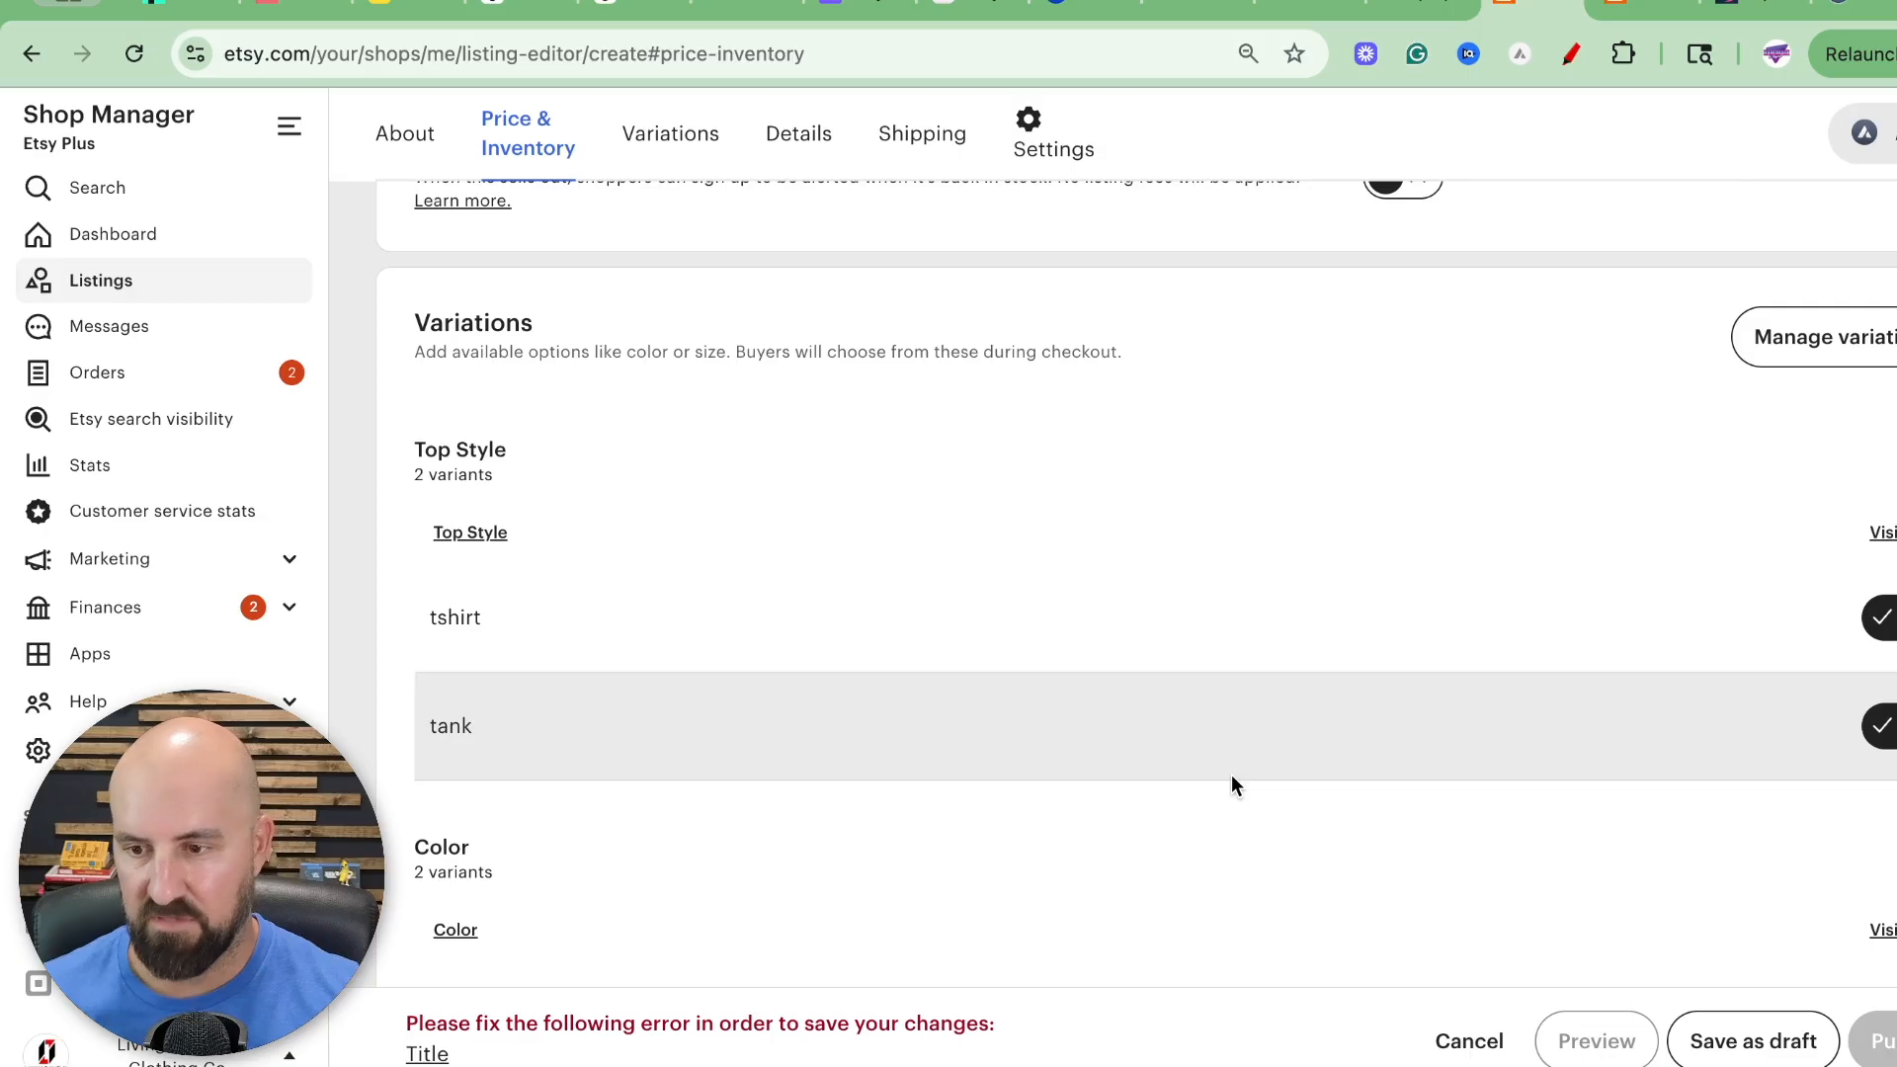
pyautogui.scroll(-9, 1243, 781)
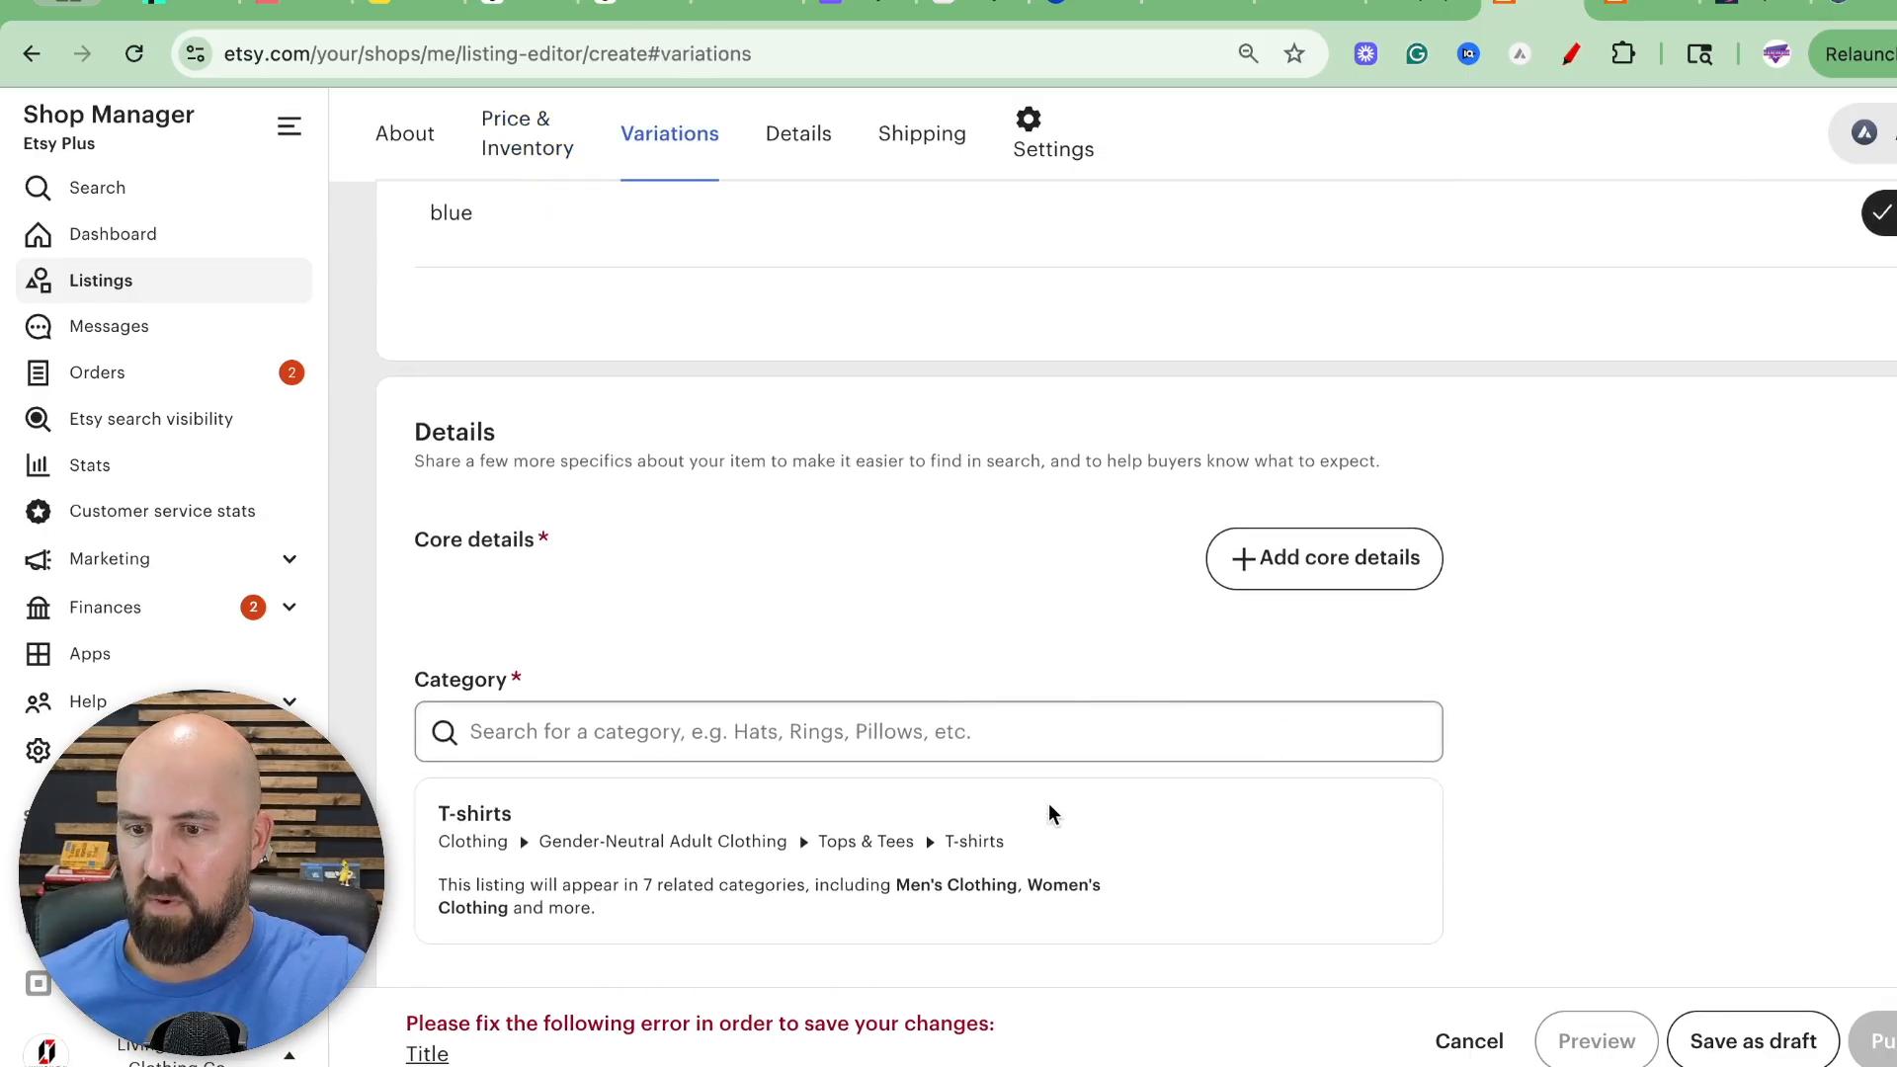
pyautogui.scroll(-8, 1050, 805)
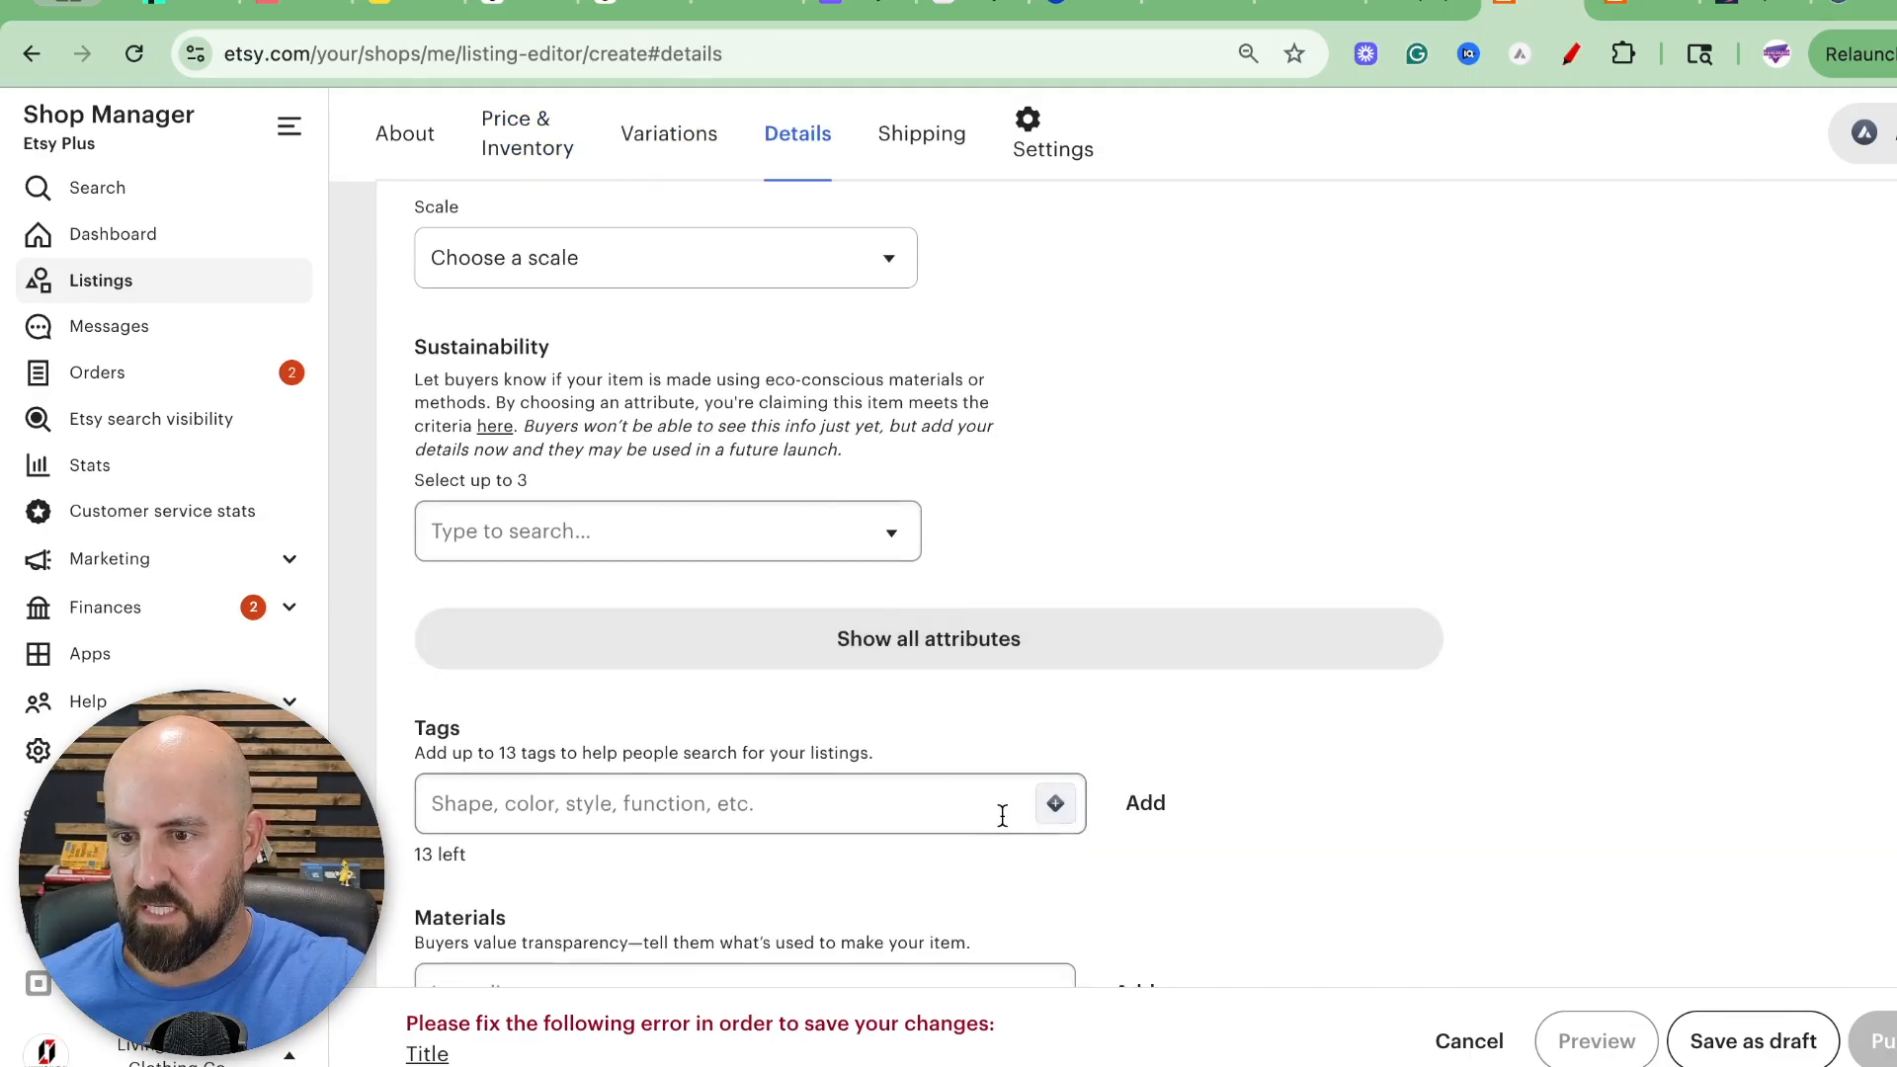
pyautogui.scroll(-17, 1004, 816)
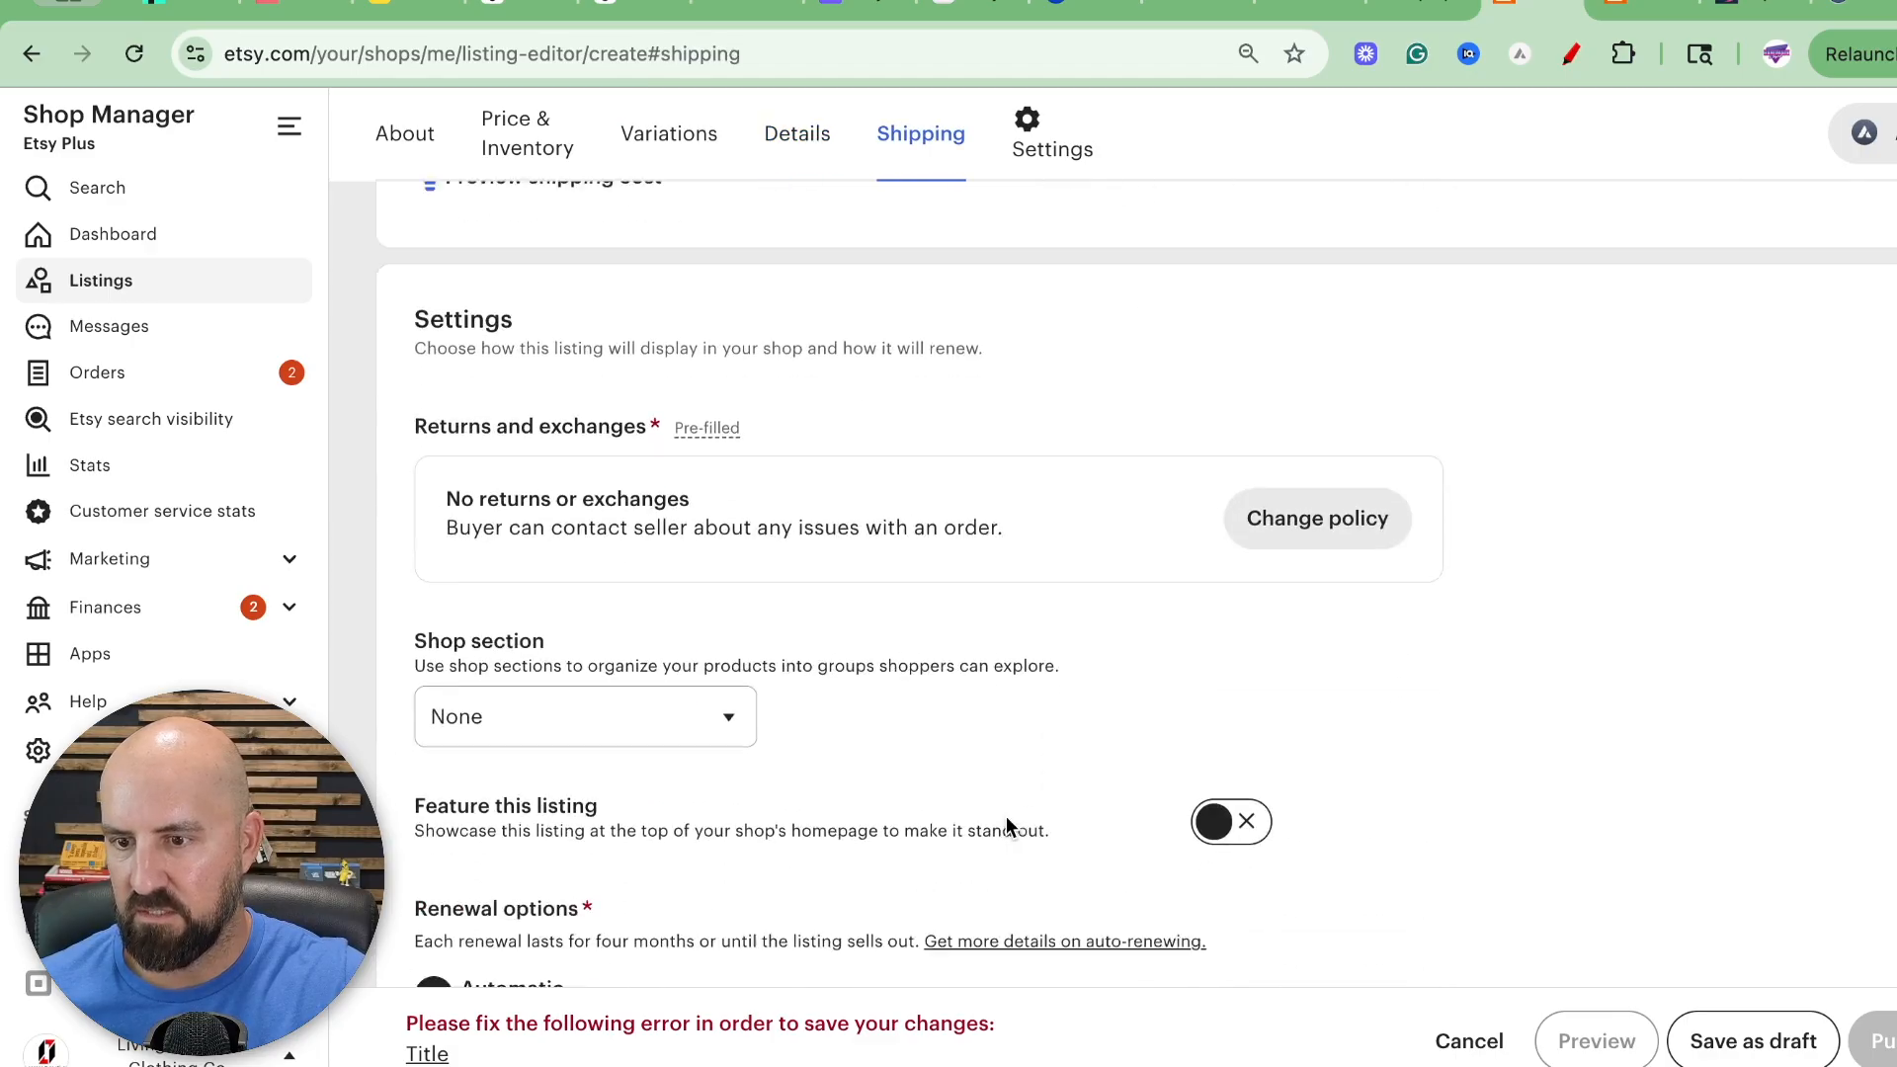
pyautogui.scroll(-3, 1006, 817)
pyautogui.scroll(20, 1006, 816)
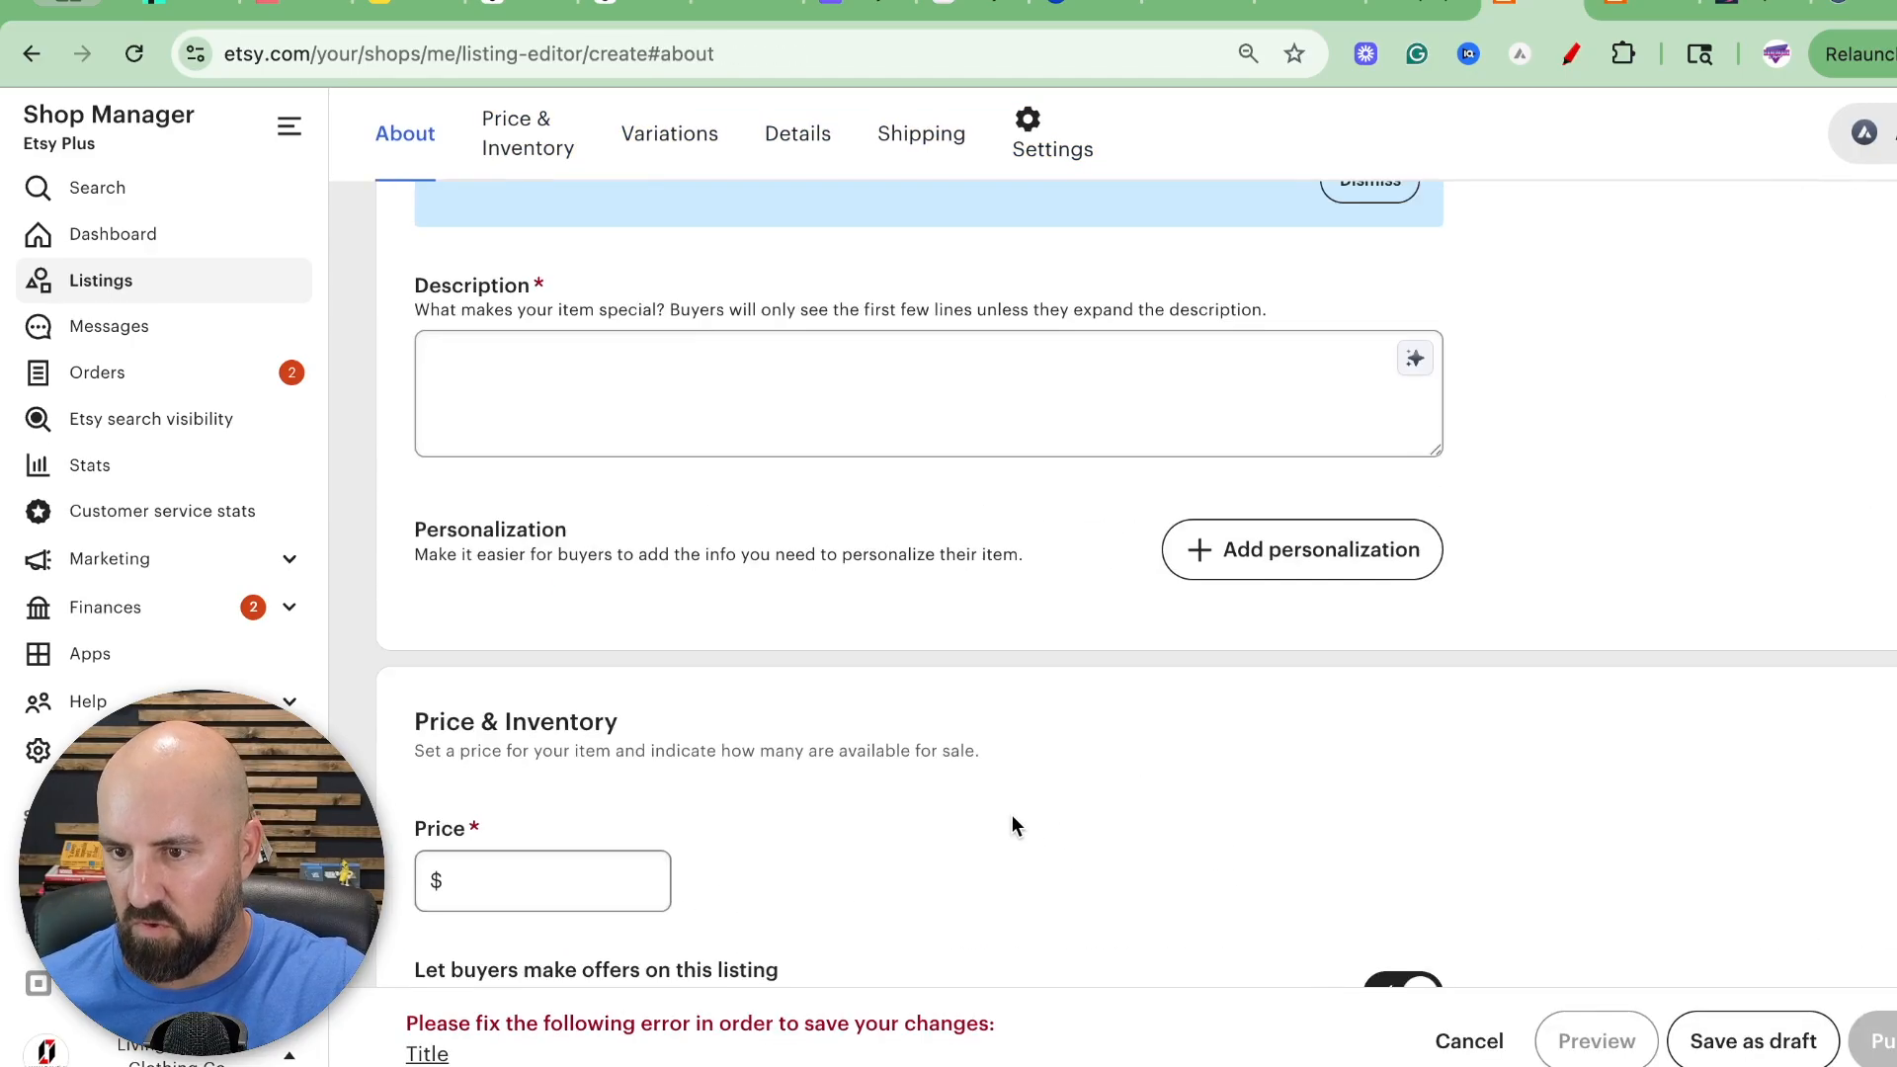
pyautogui.scroll(8, 1011, 825)
pyautogui.scroll(-6, 1010, 825)
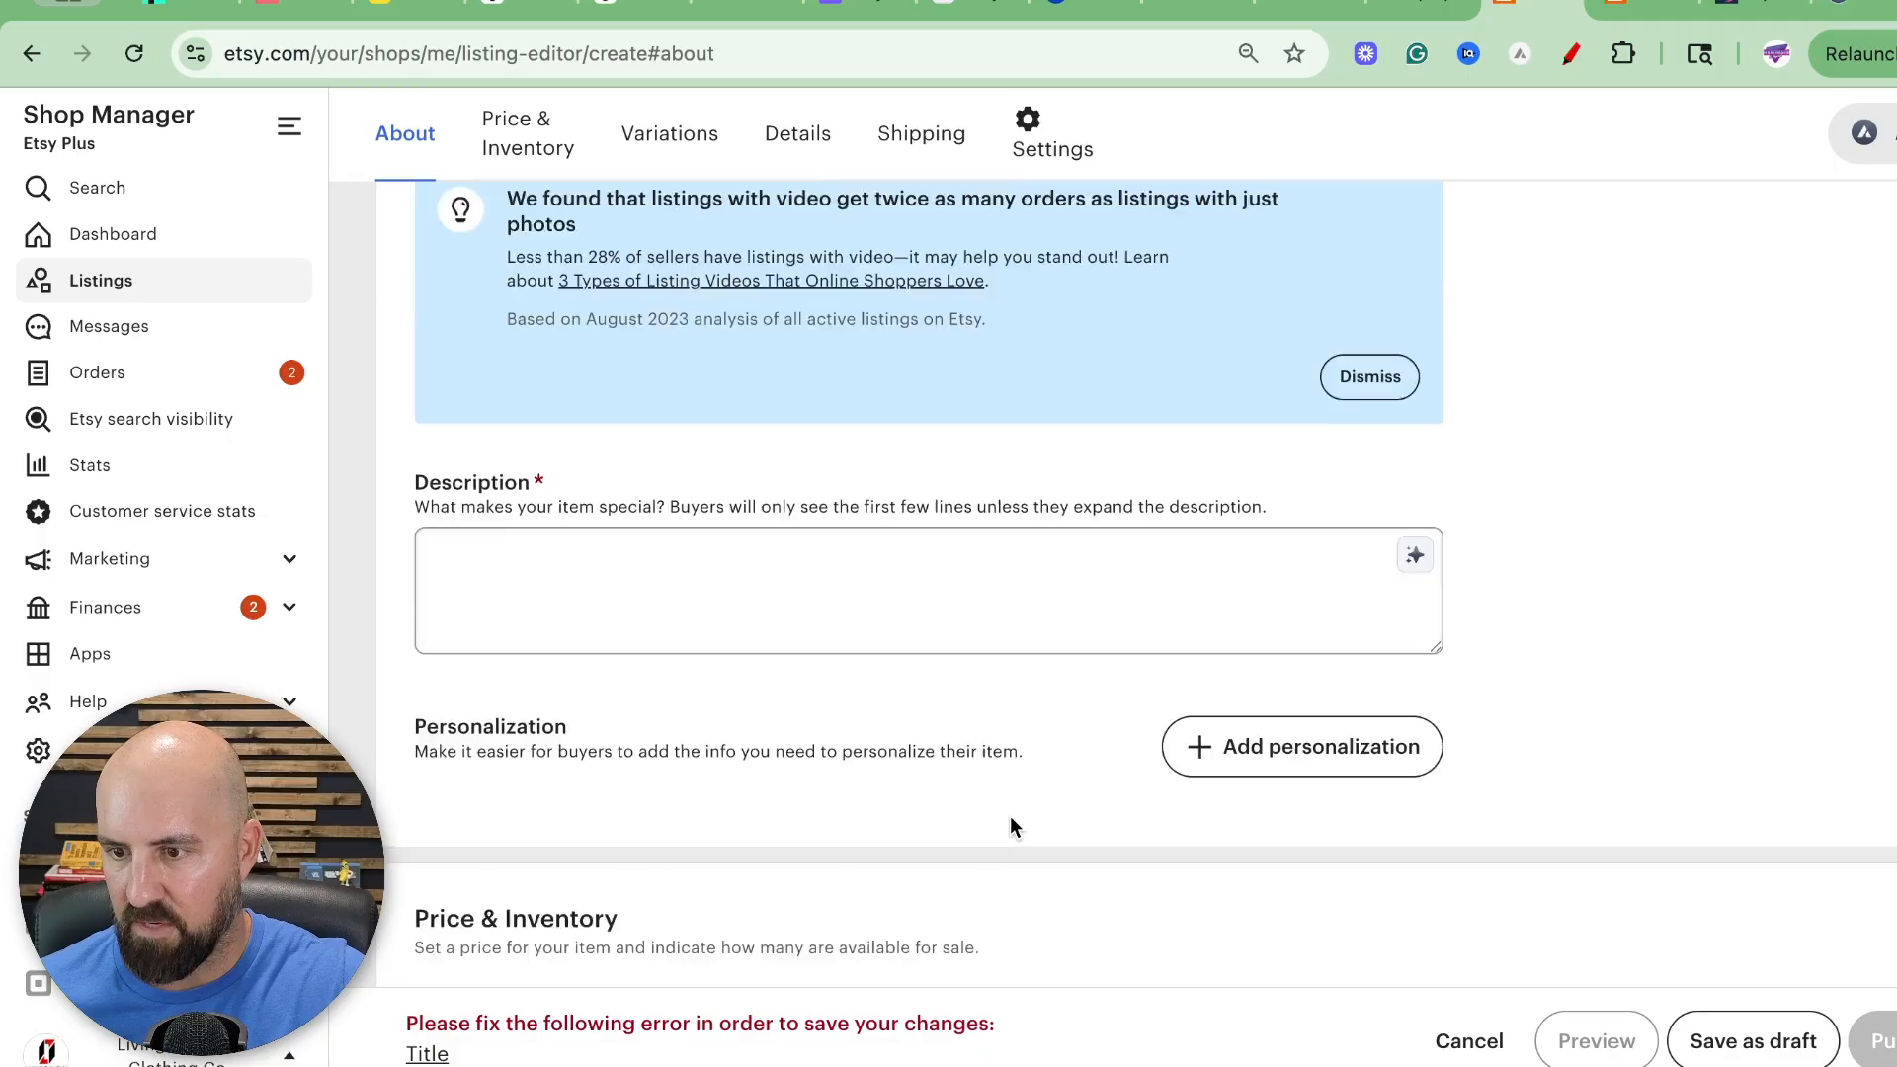
pyautogui.scroll(-3, 1010, 816)
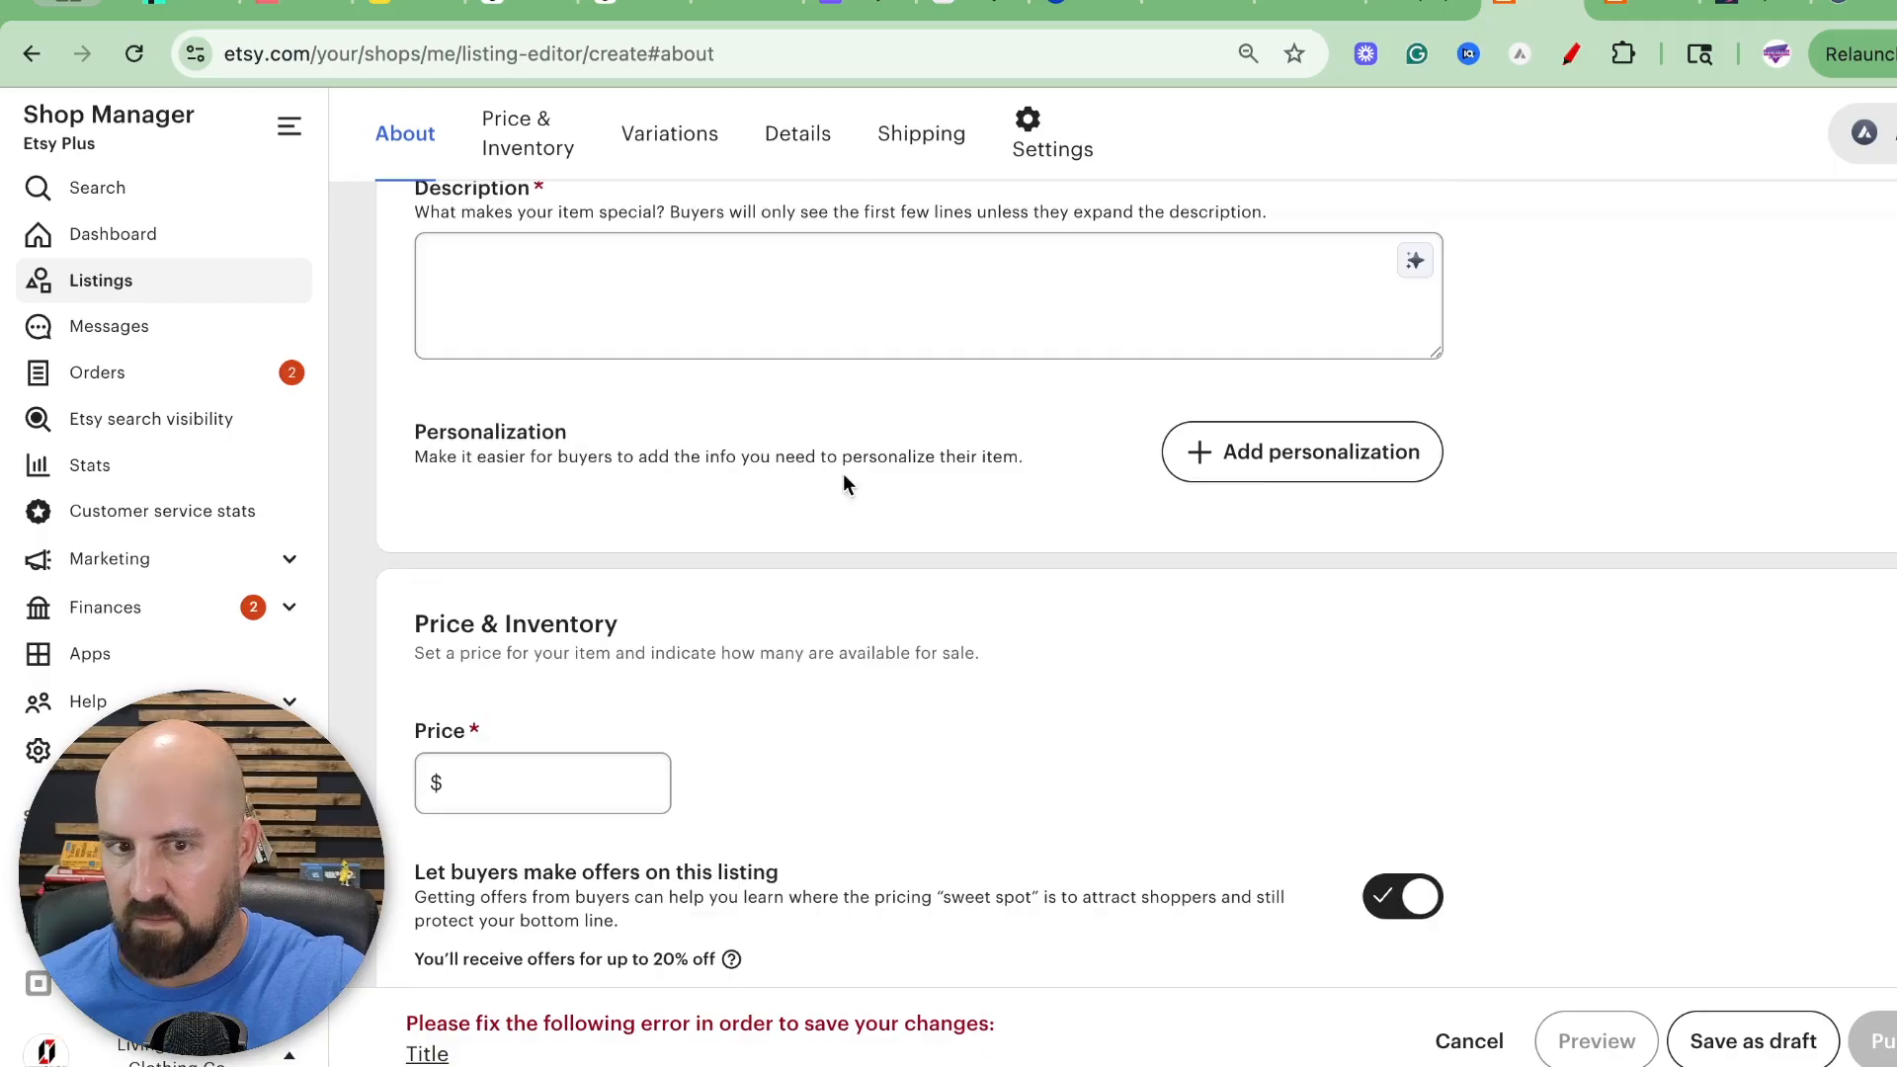
pyautogui.click(1275, 463)
# Replace the default personalization instructions for buyers with "Please choose the design you'd like on the shirt.".
pyautogui.click(554, 599)
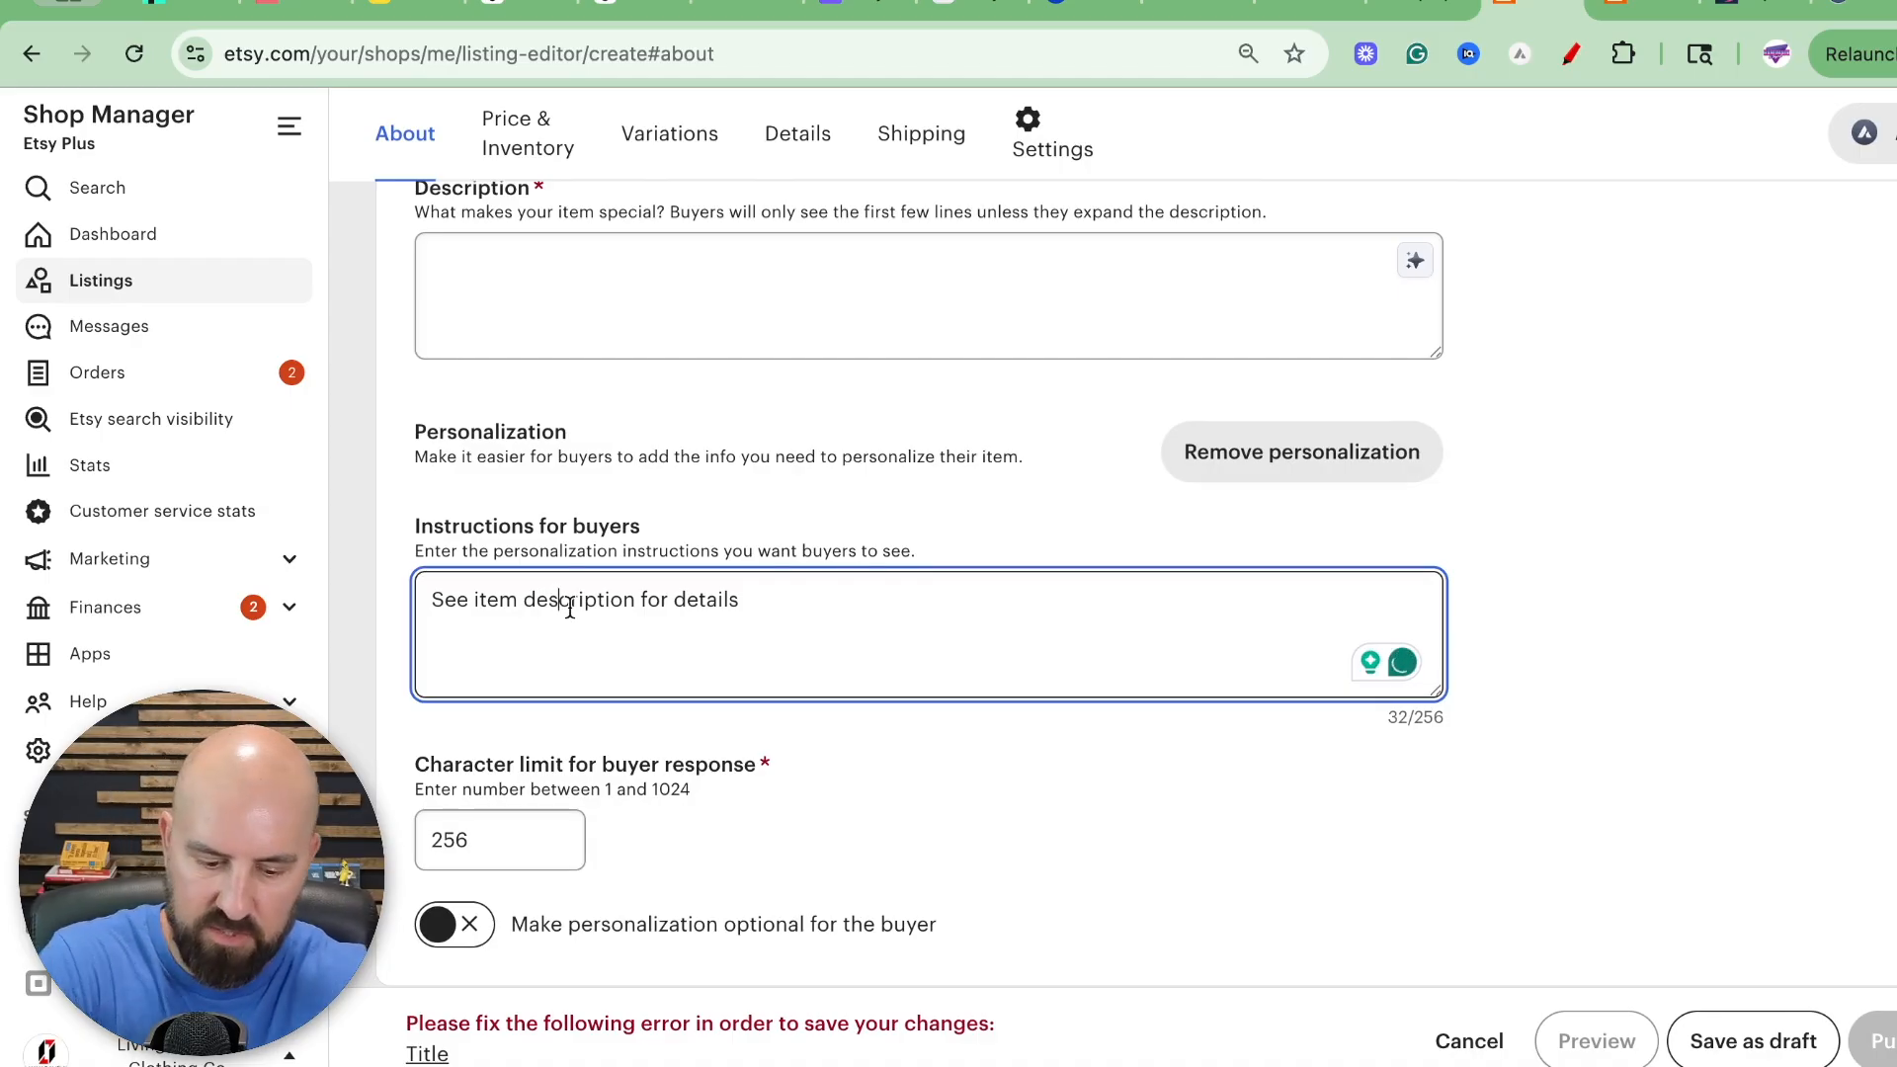
pyautogui.write('Plea')
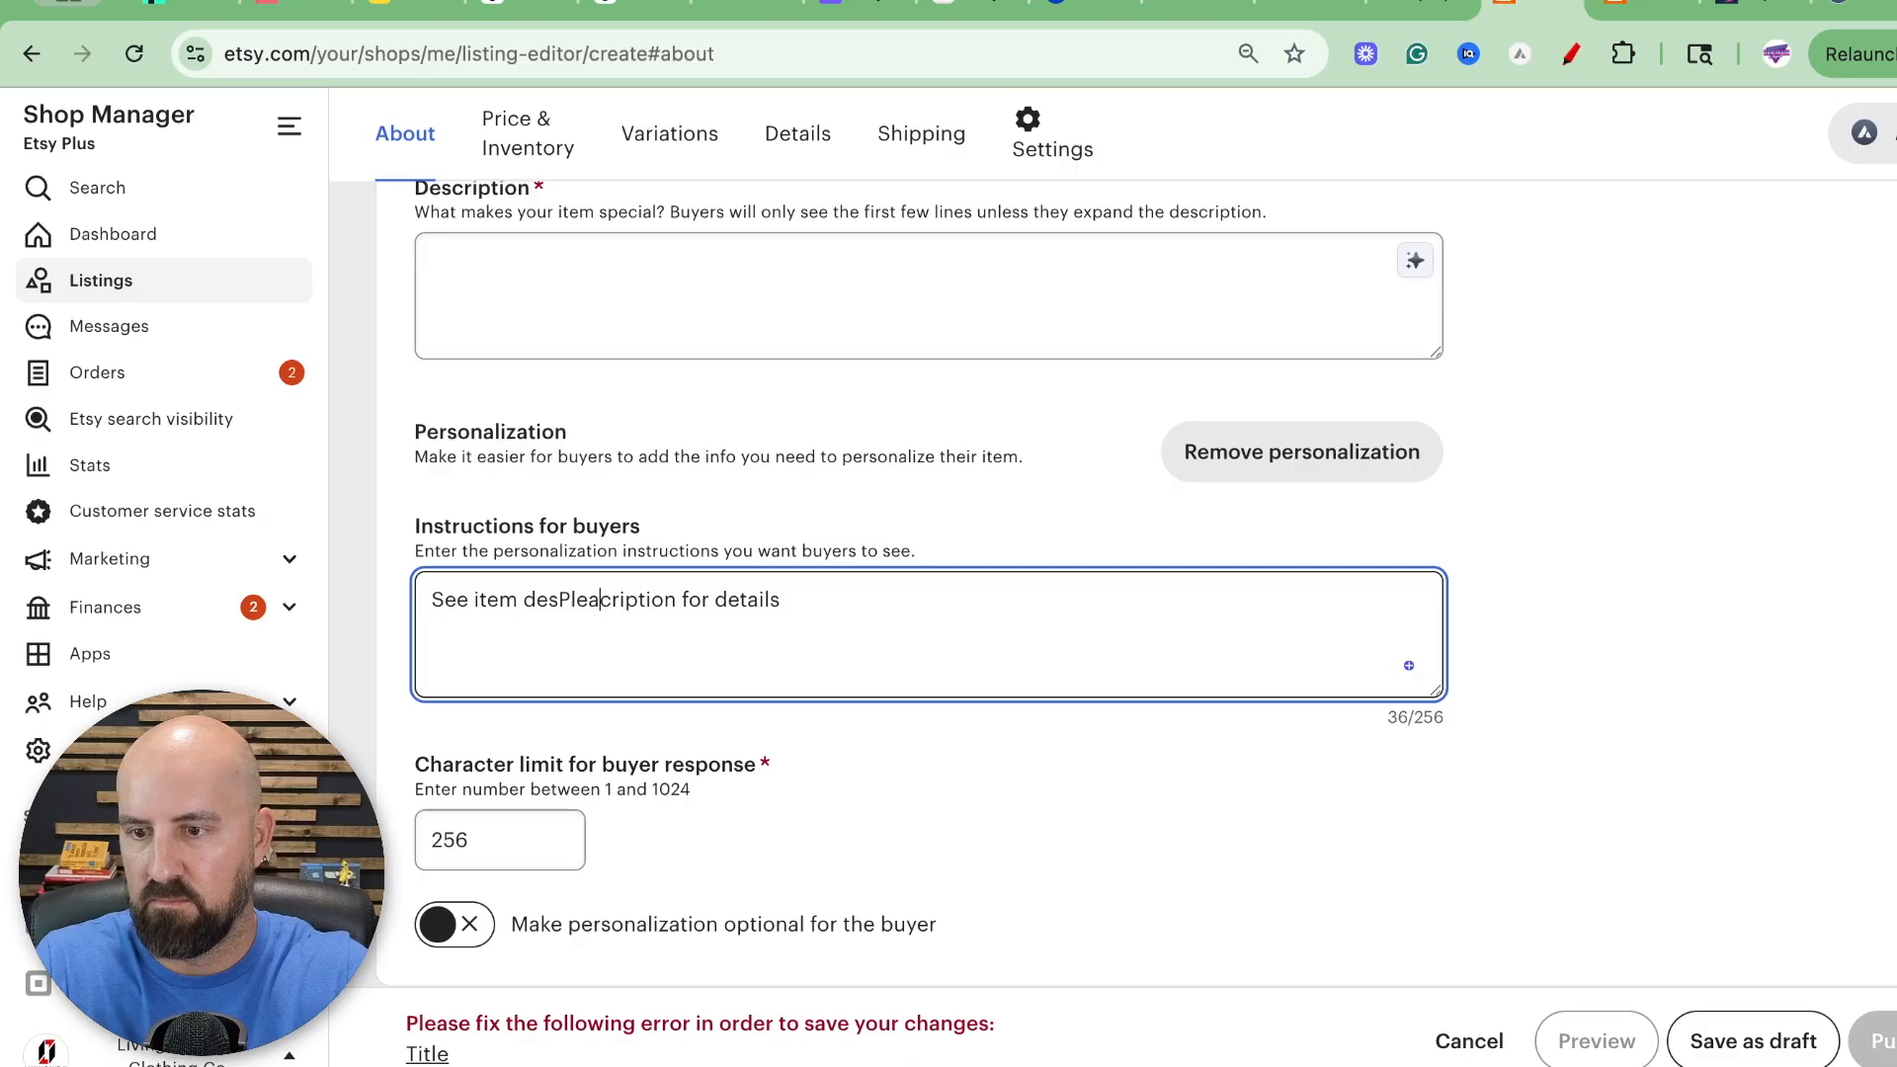
pyautogui.tripleClick(574, 605)
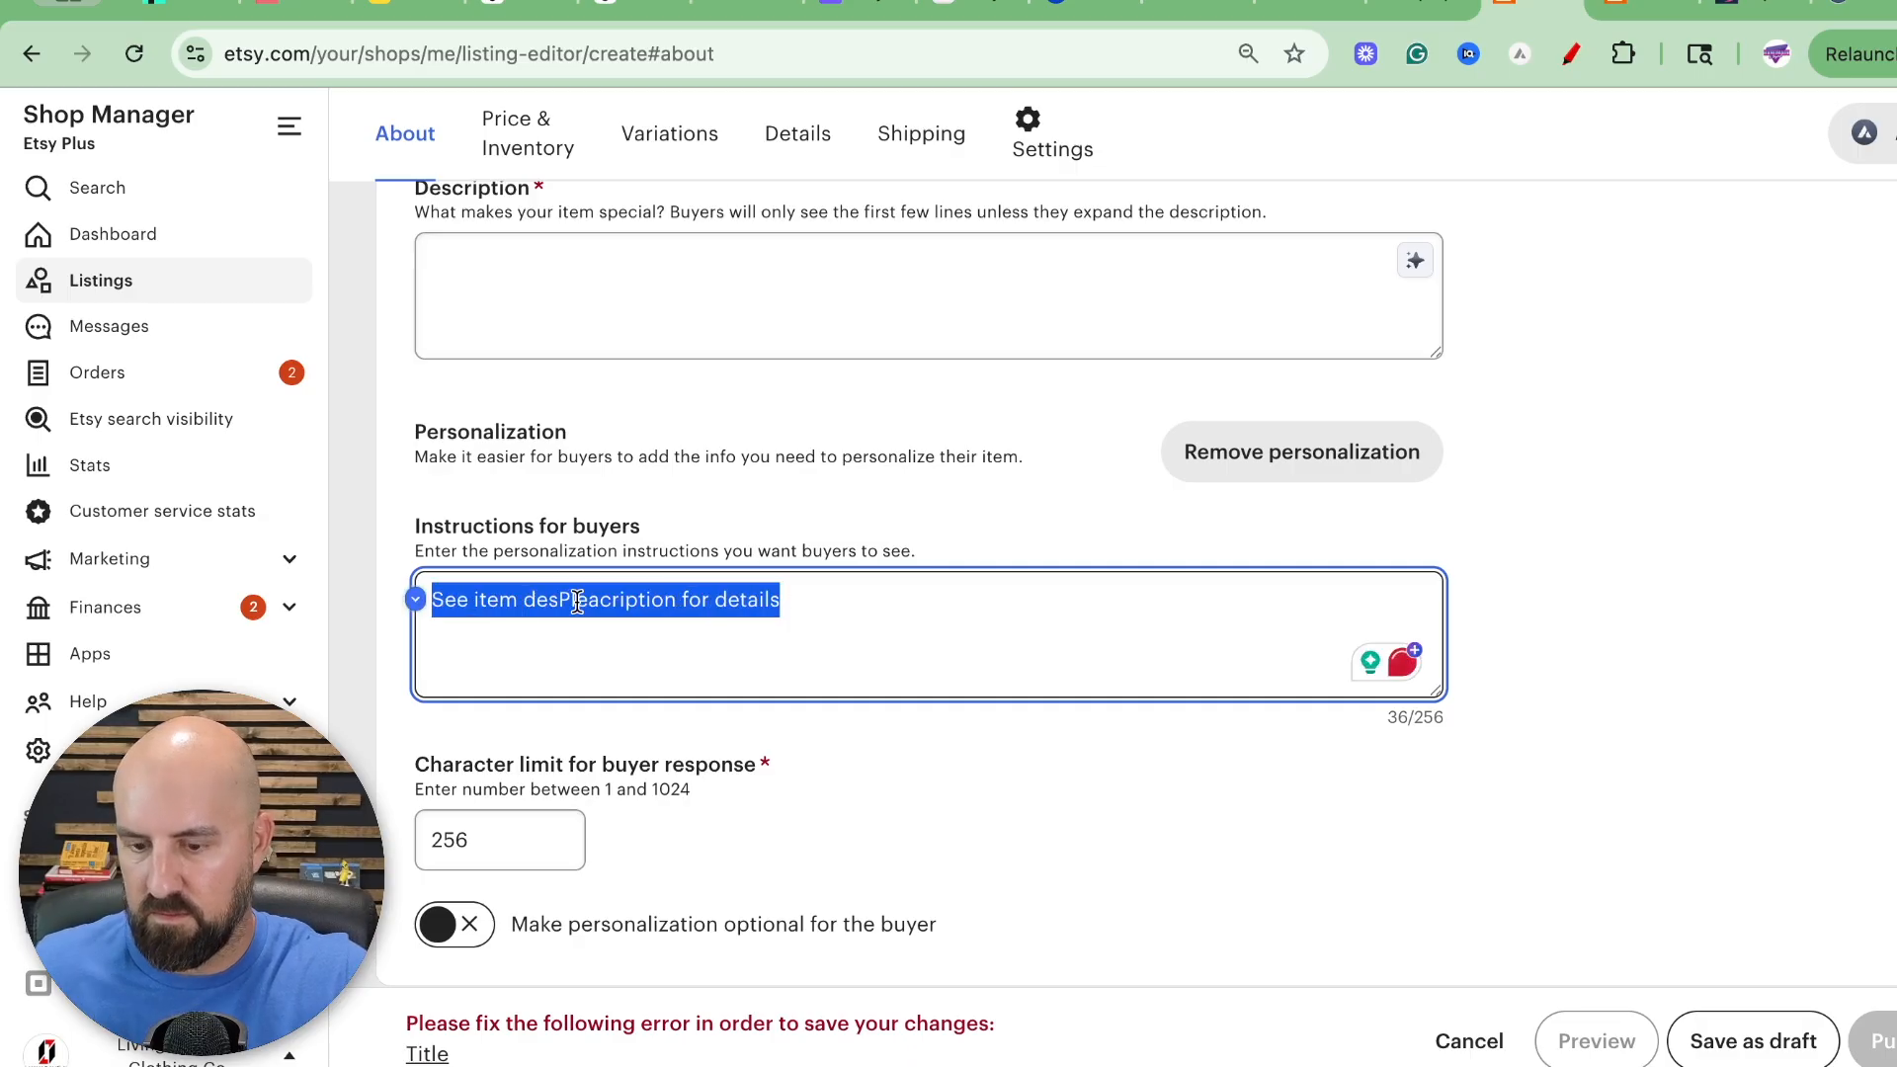
pyautogui.write('jP')
pyautogui.press('BackSpace')
pyautogui.press('BackSpace')
pyautogui.write('Pleas')
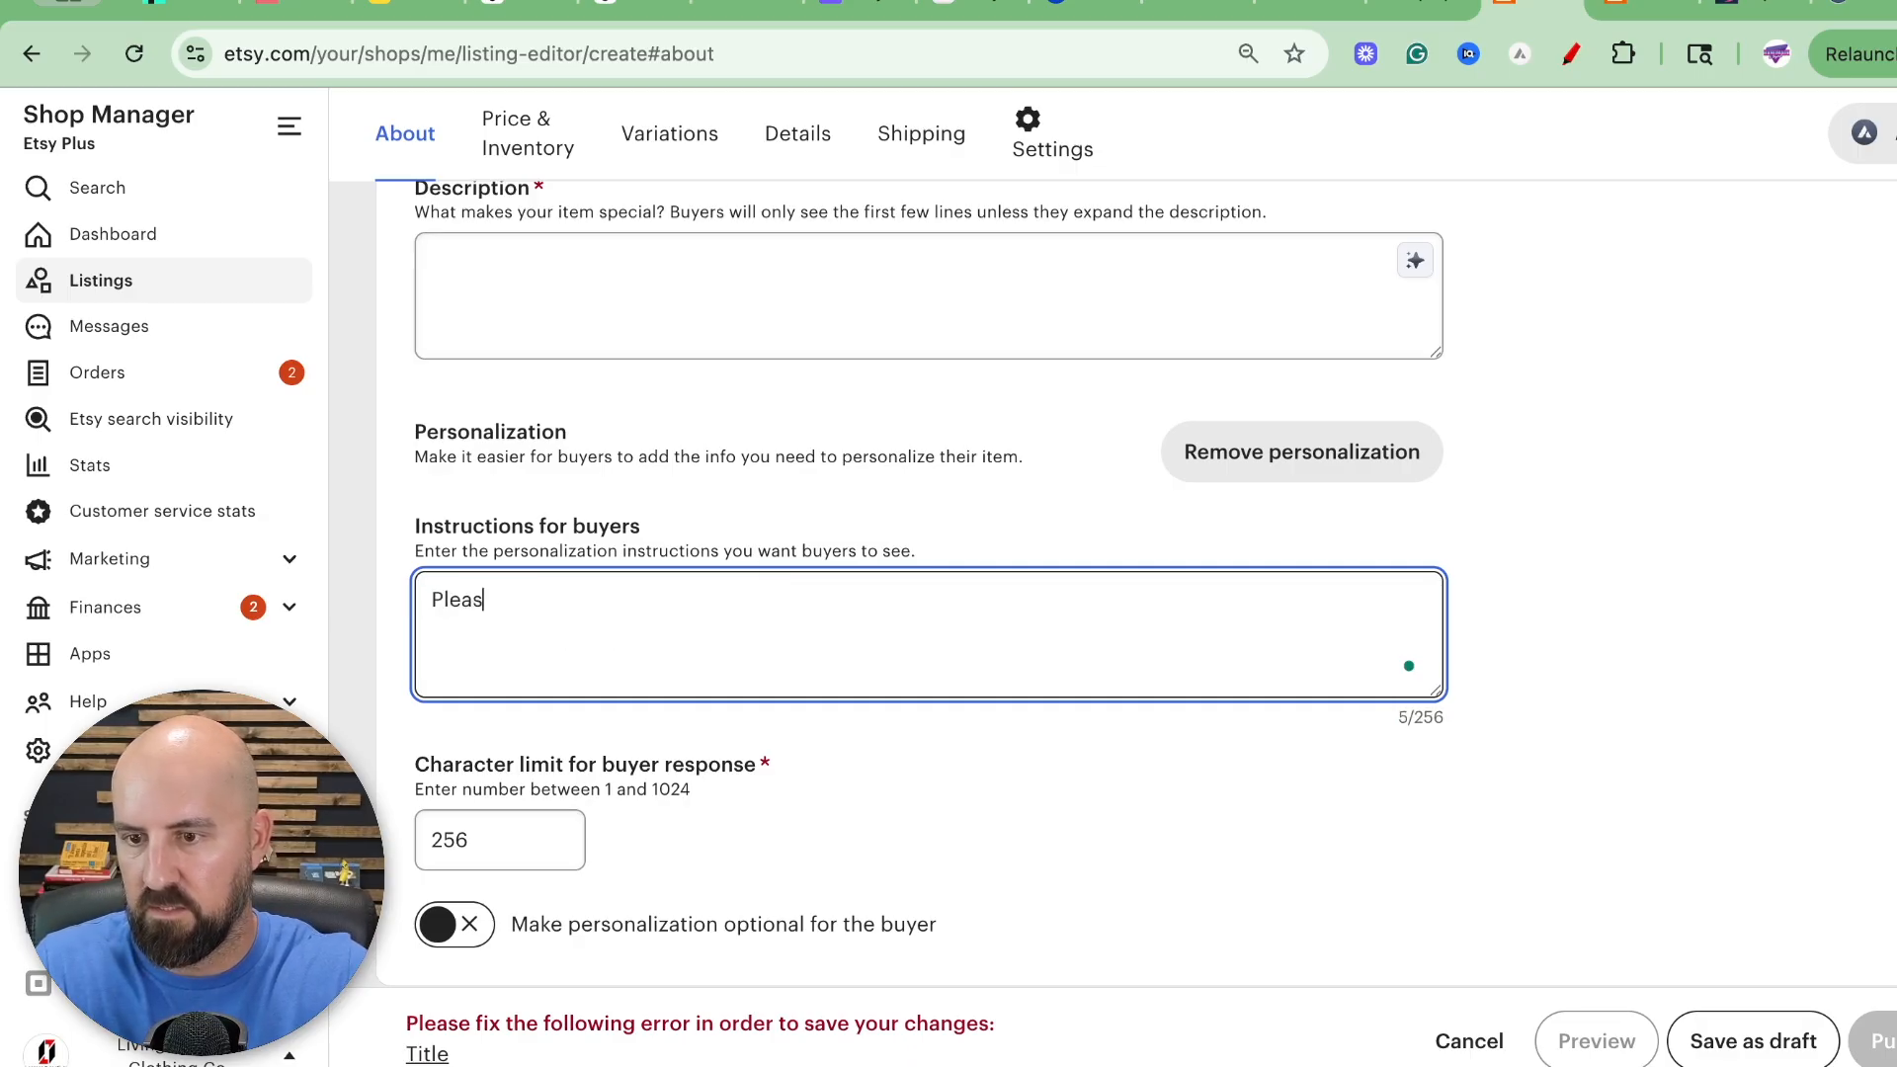
pyautogui.write('e choose the ')
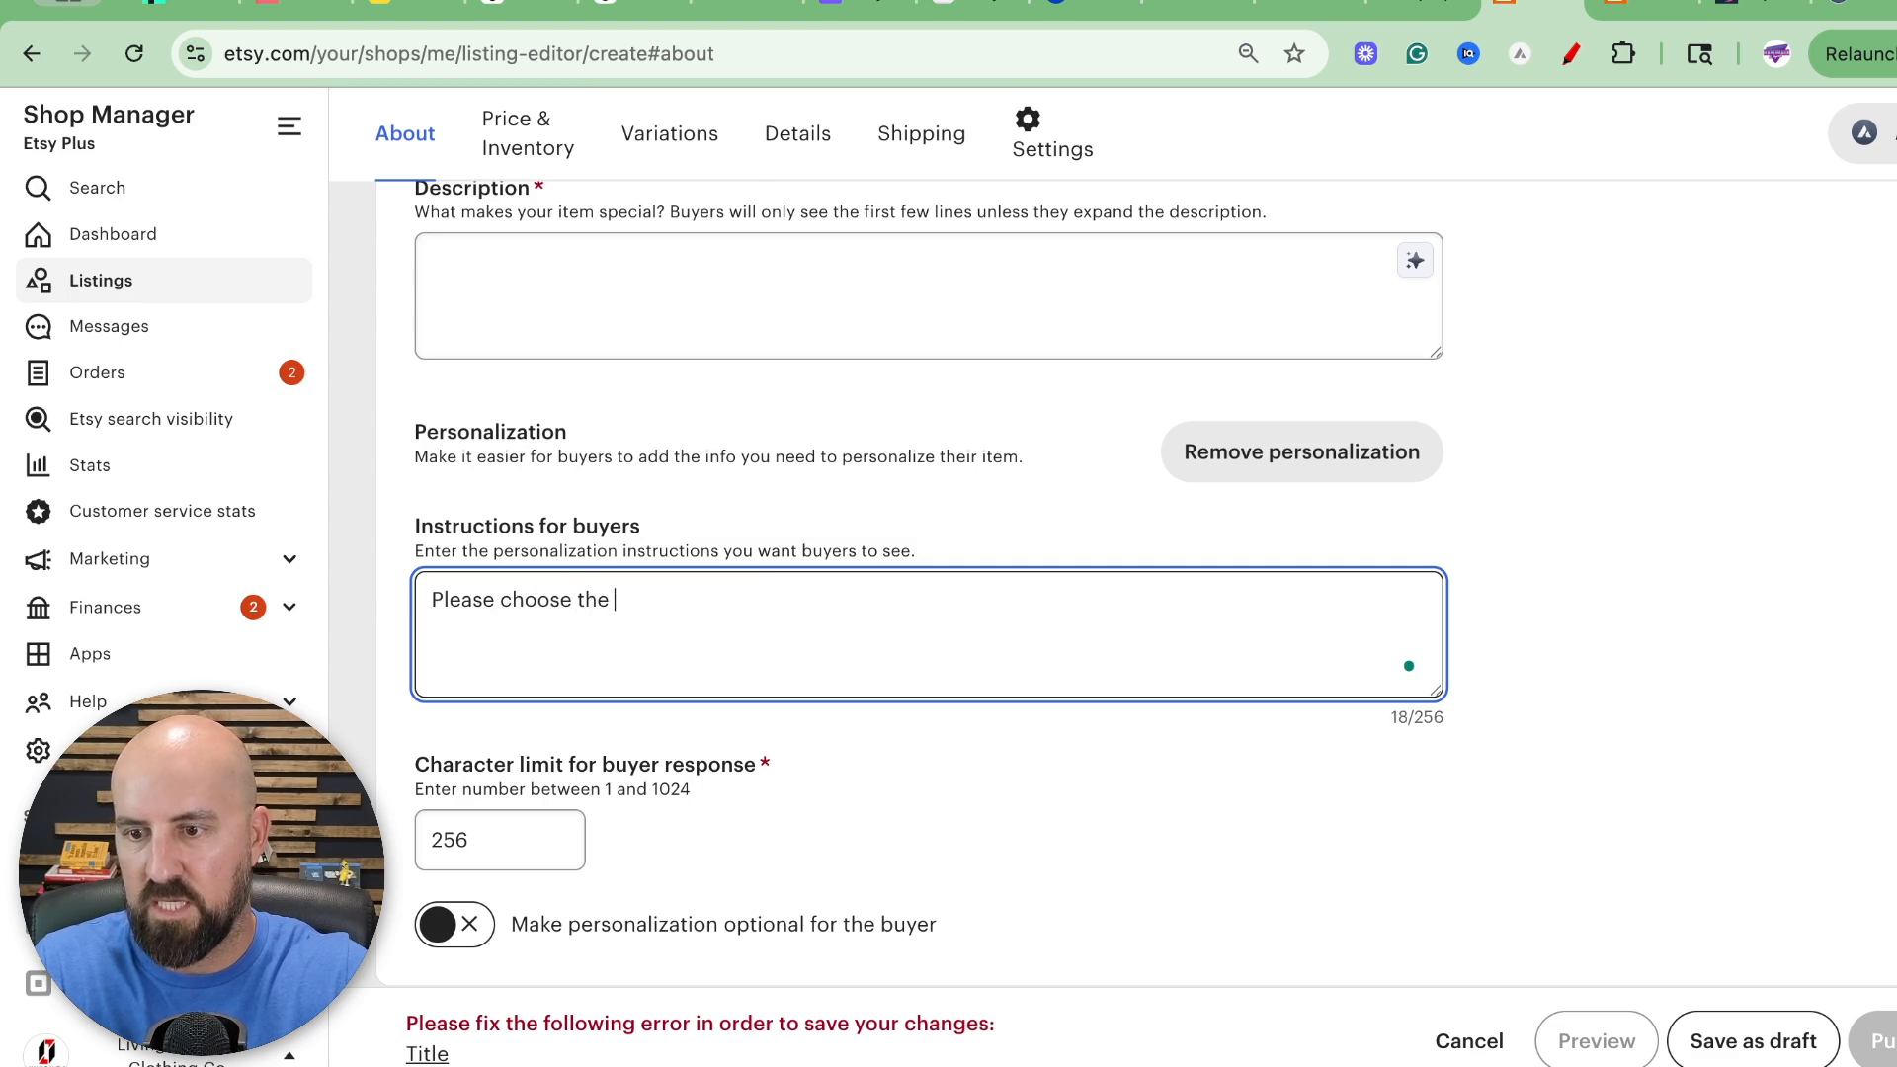
pyautogui.write("design you'd like")
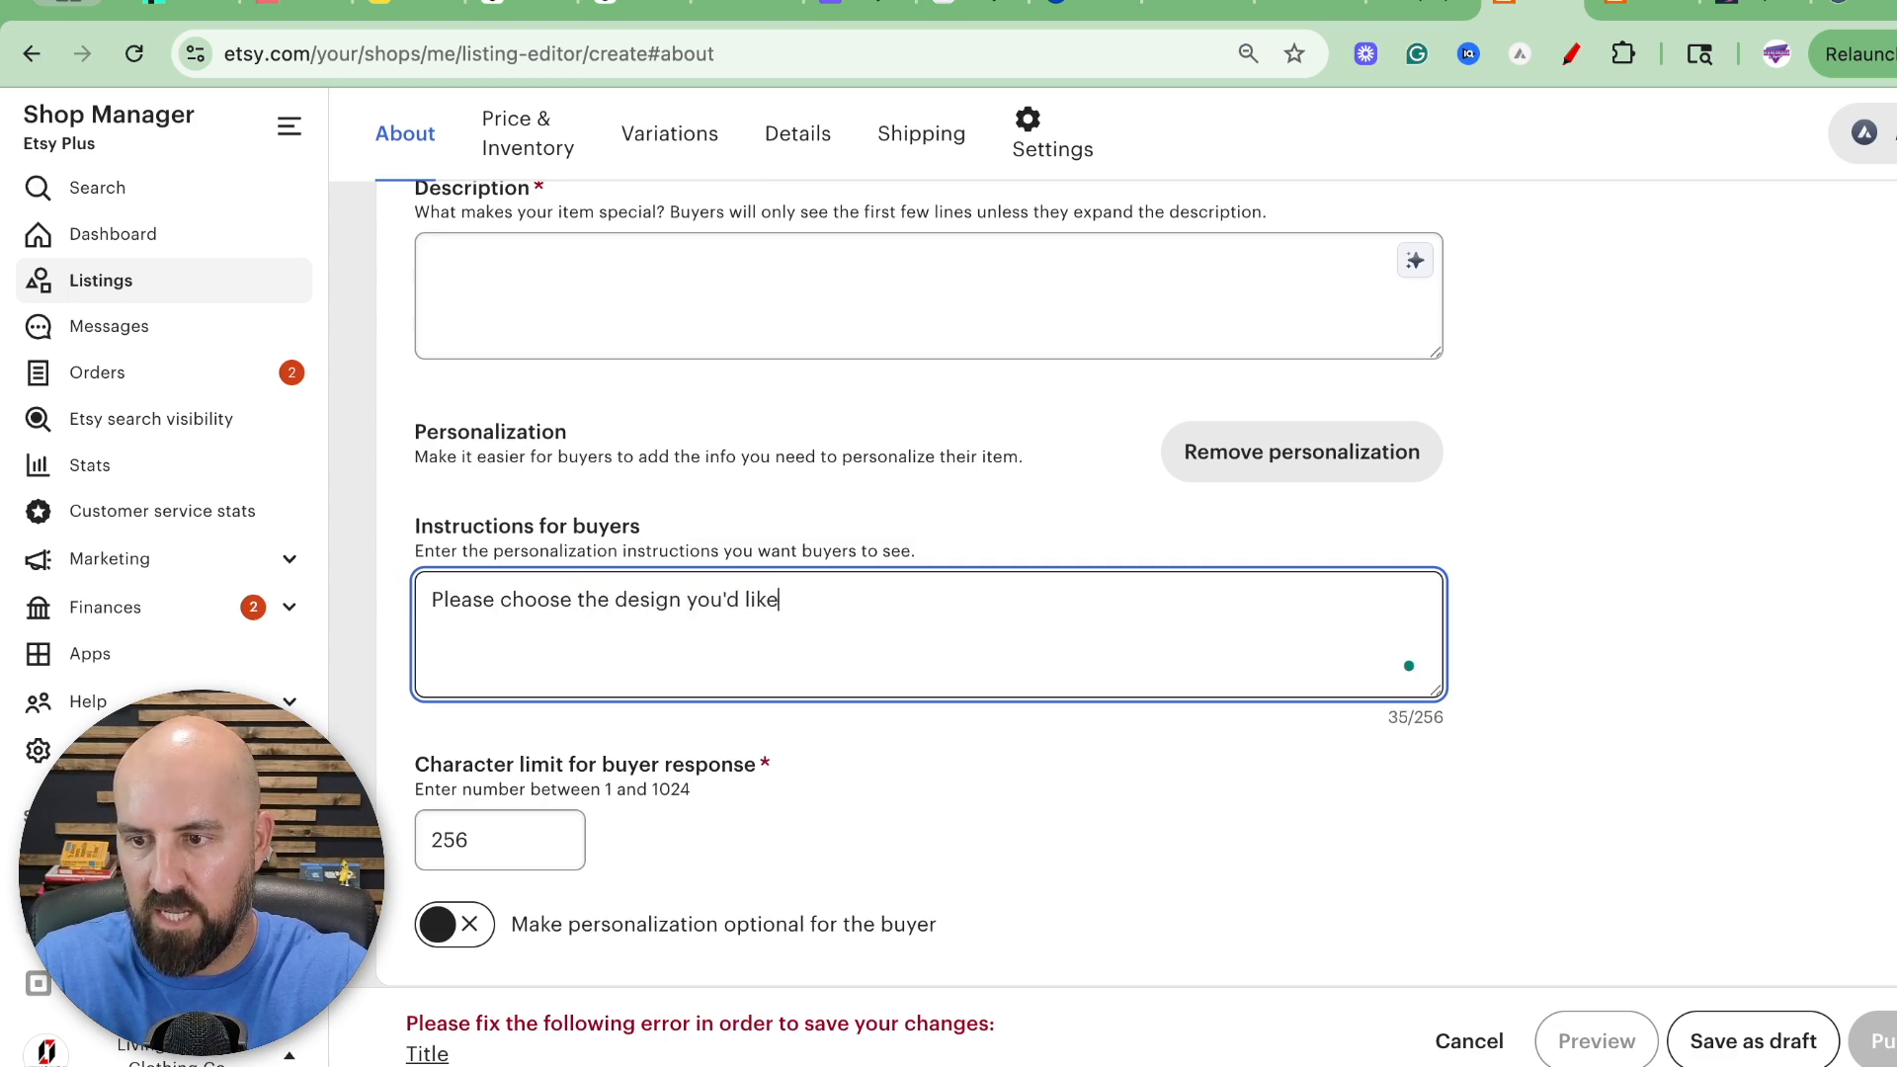
pyautogui.write(' on the shirt.  the')
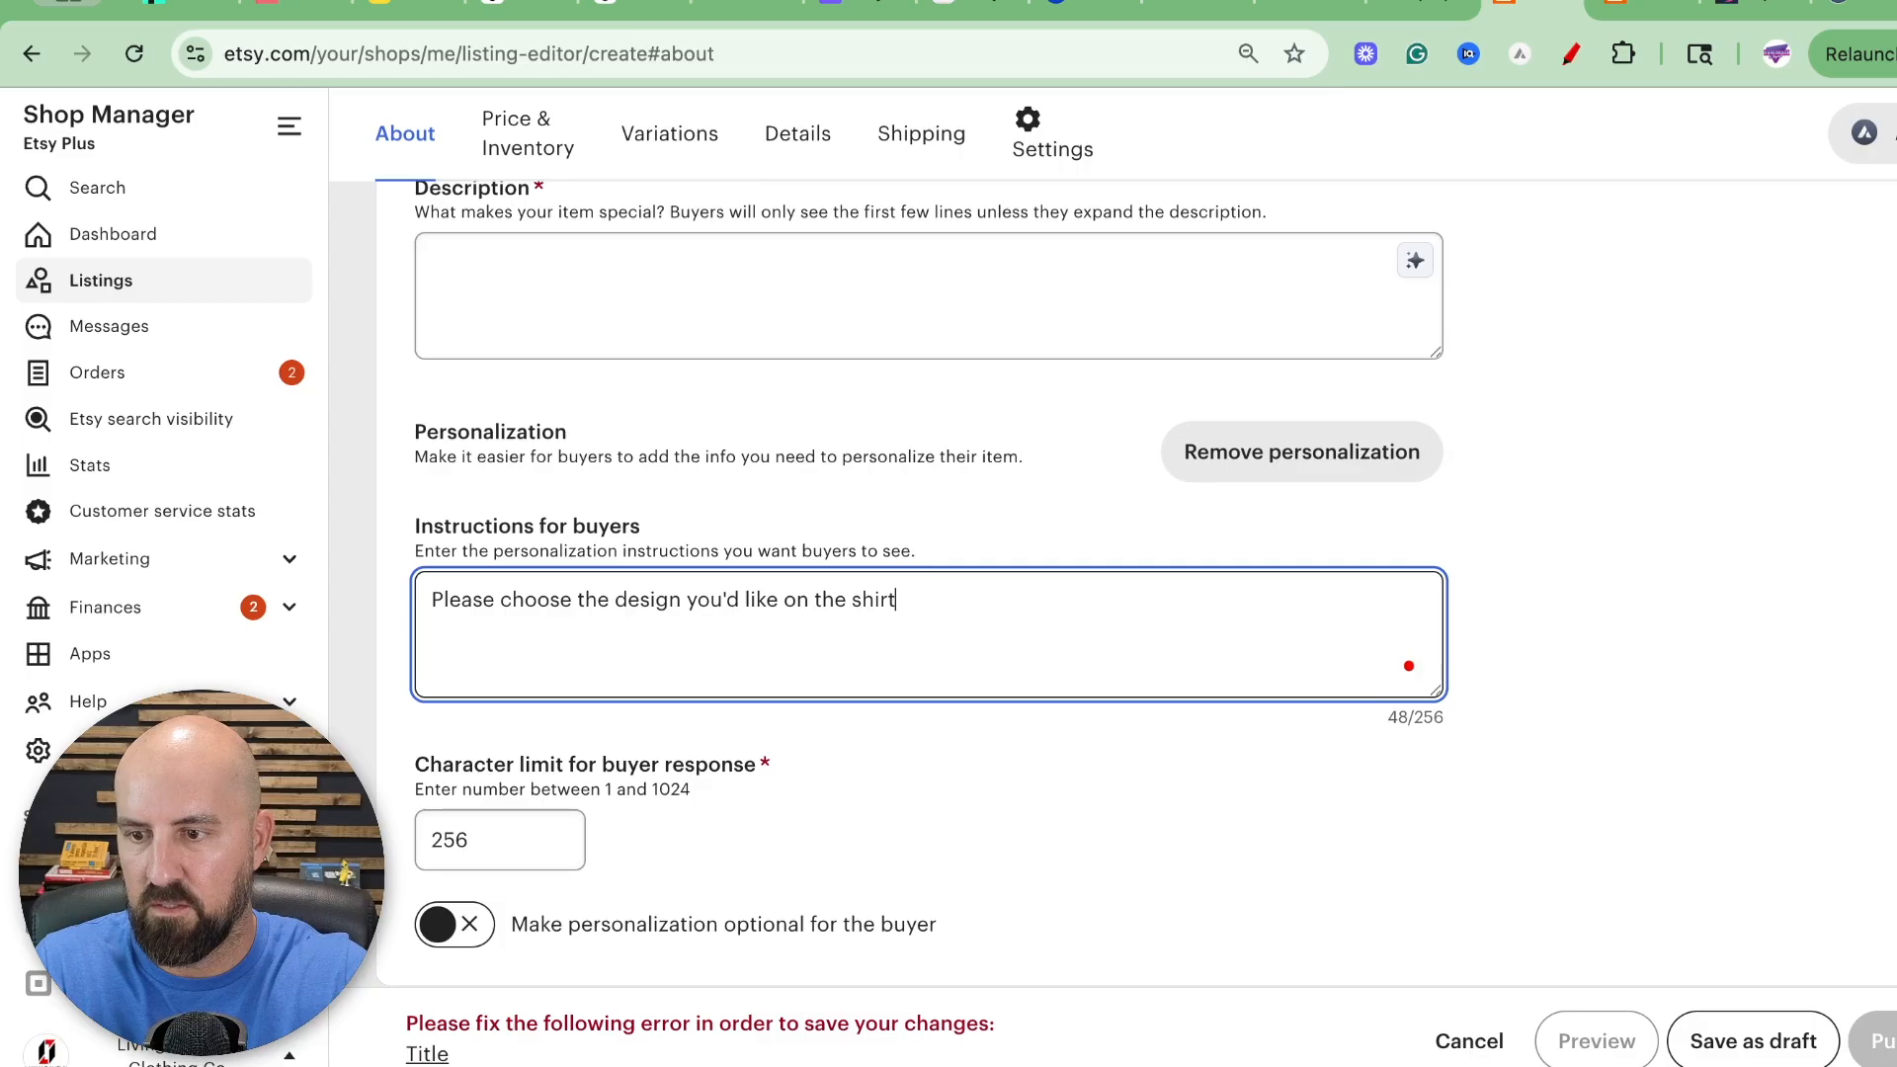
pyautogui.press('BackSpace')
pyautogui.press('BackSpace')
pyautogui.press('BackSpace')
pyautogui.press('BackSpace')
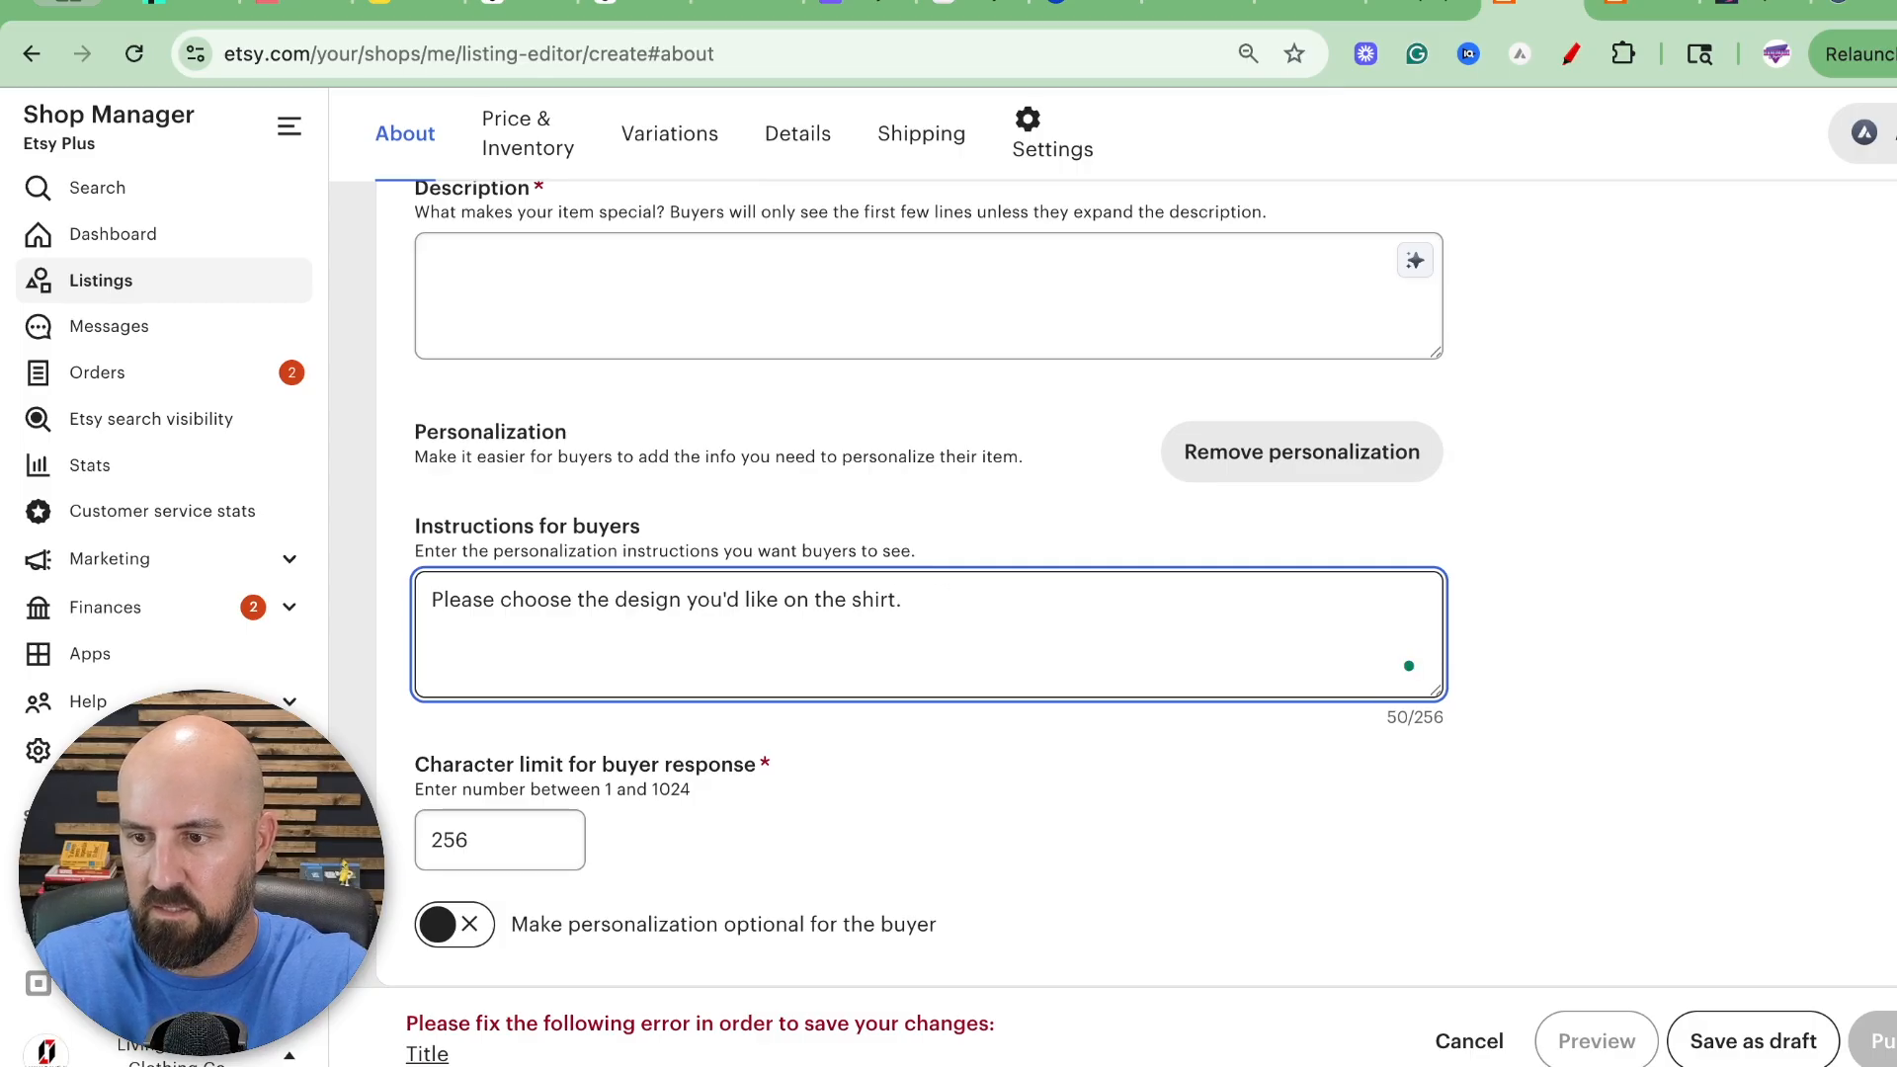
# Add a second sentence to the buyer instructions reading "The design options are shown in the pictures.".
pyautogui.write('The ')
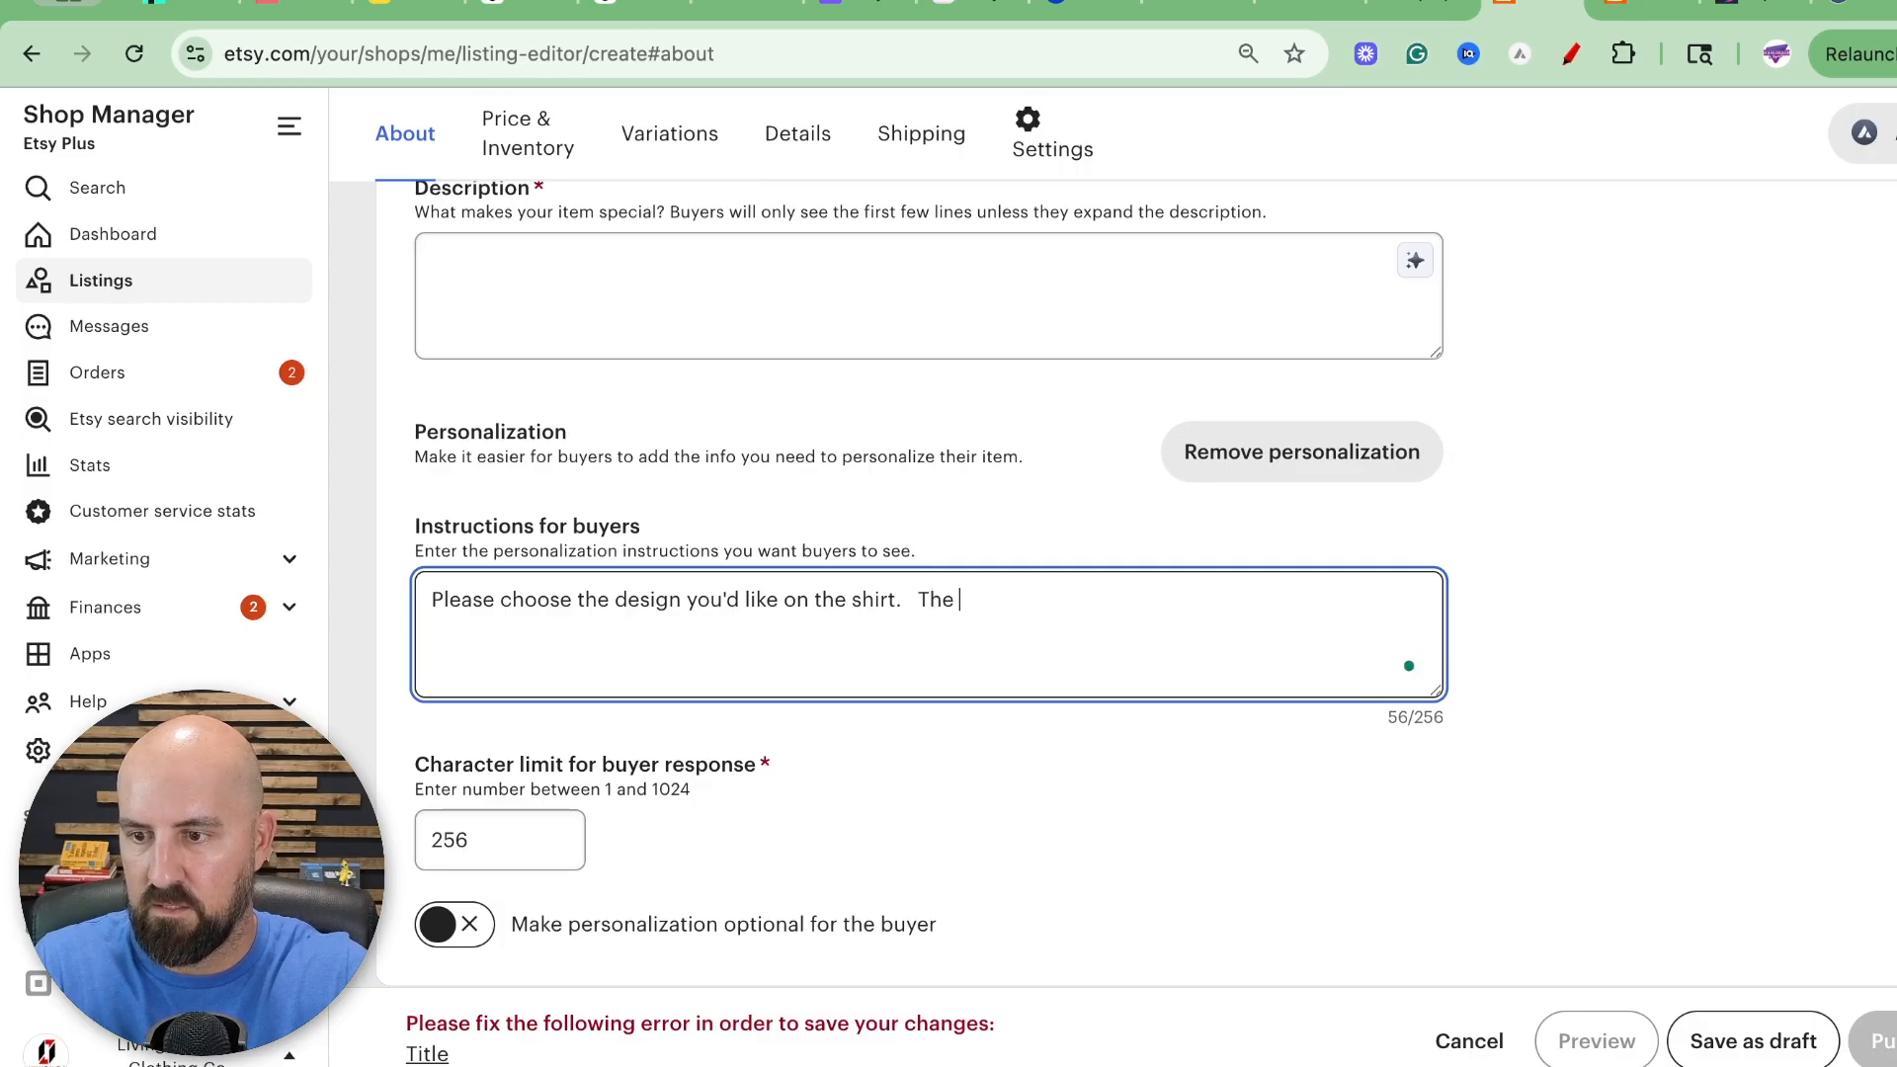
pyautogui.write('design options are ')
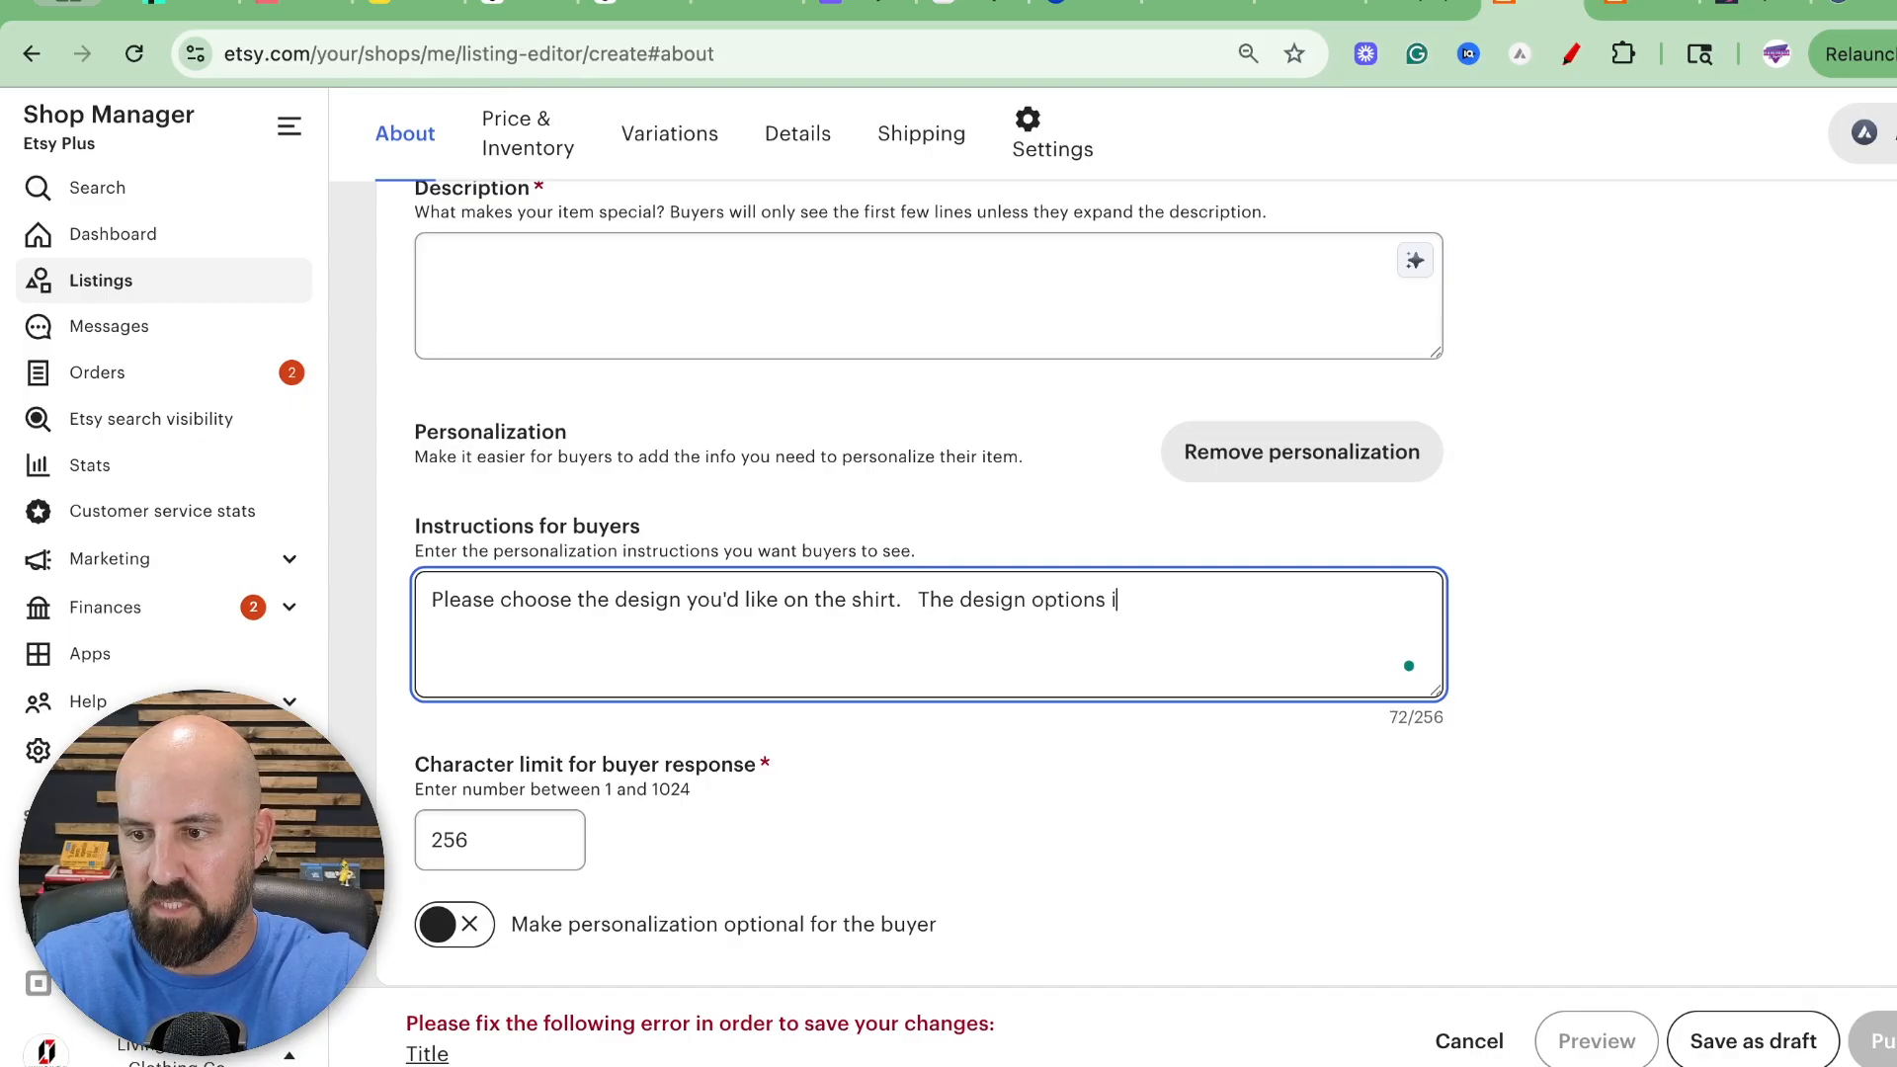
pyautogui.write('showin in')
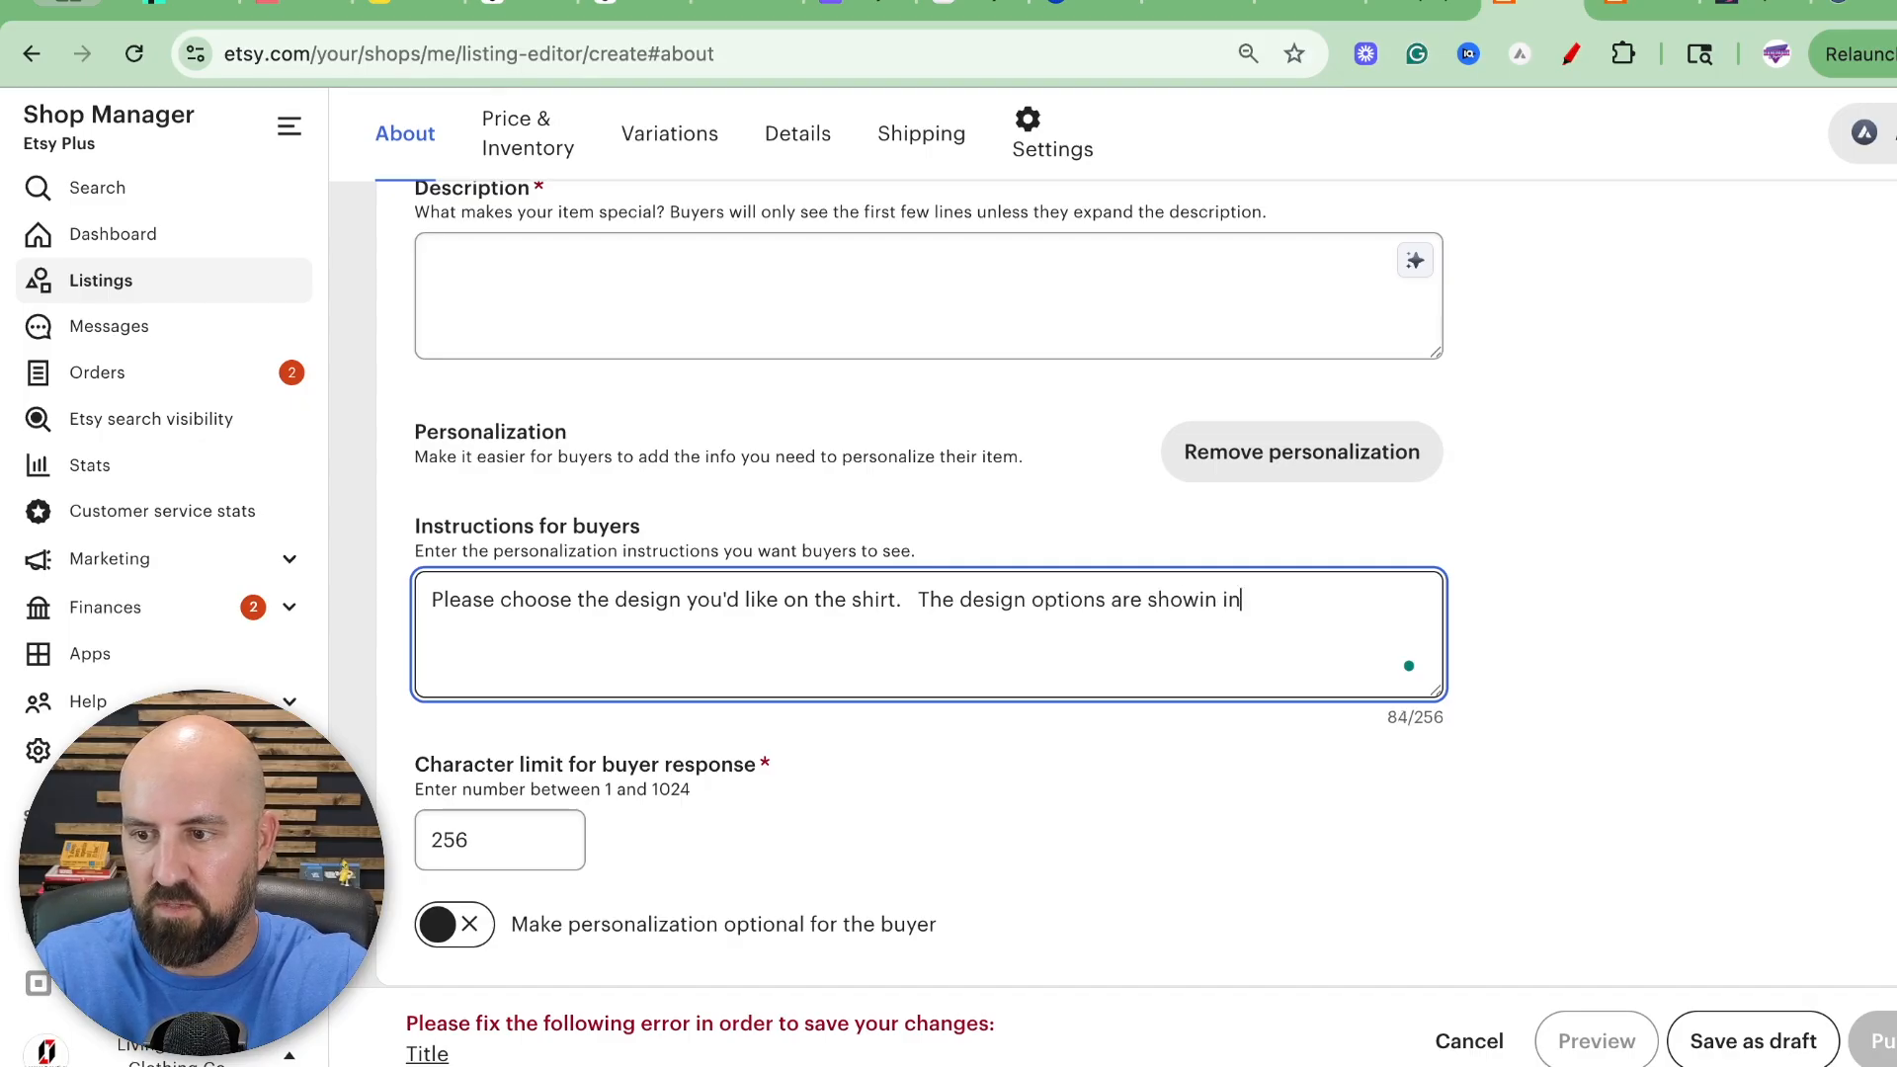
pyautogui.write(' the pi')
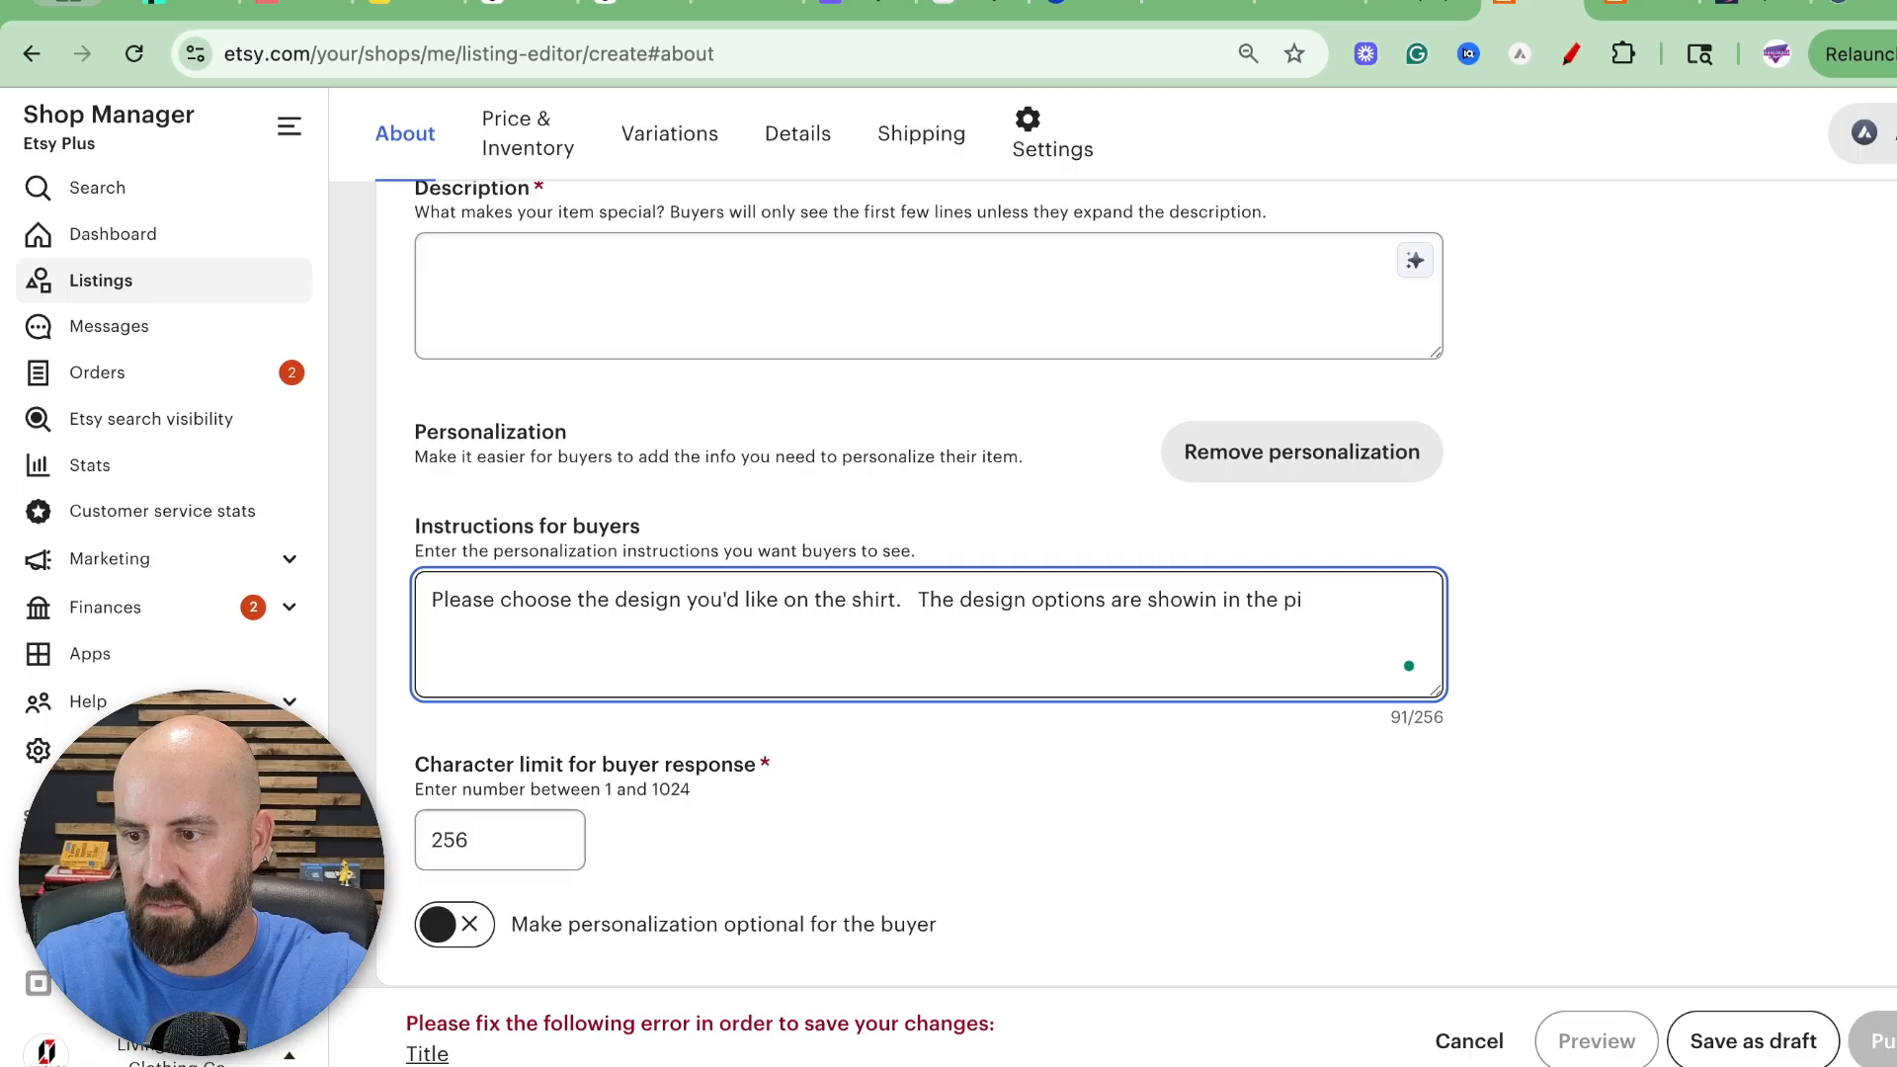
pyautogui.write('ctures')
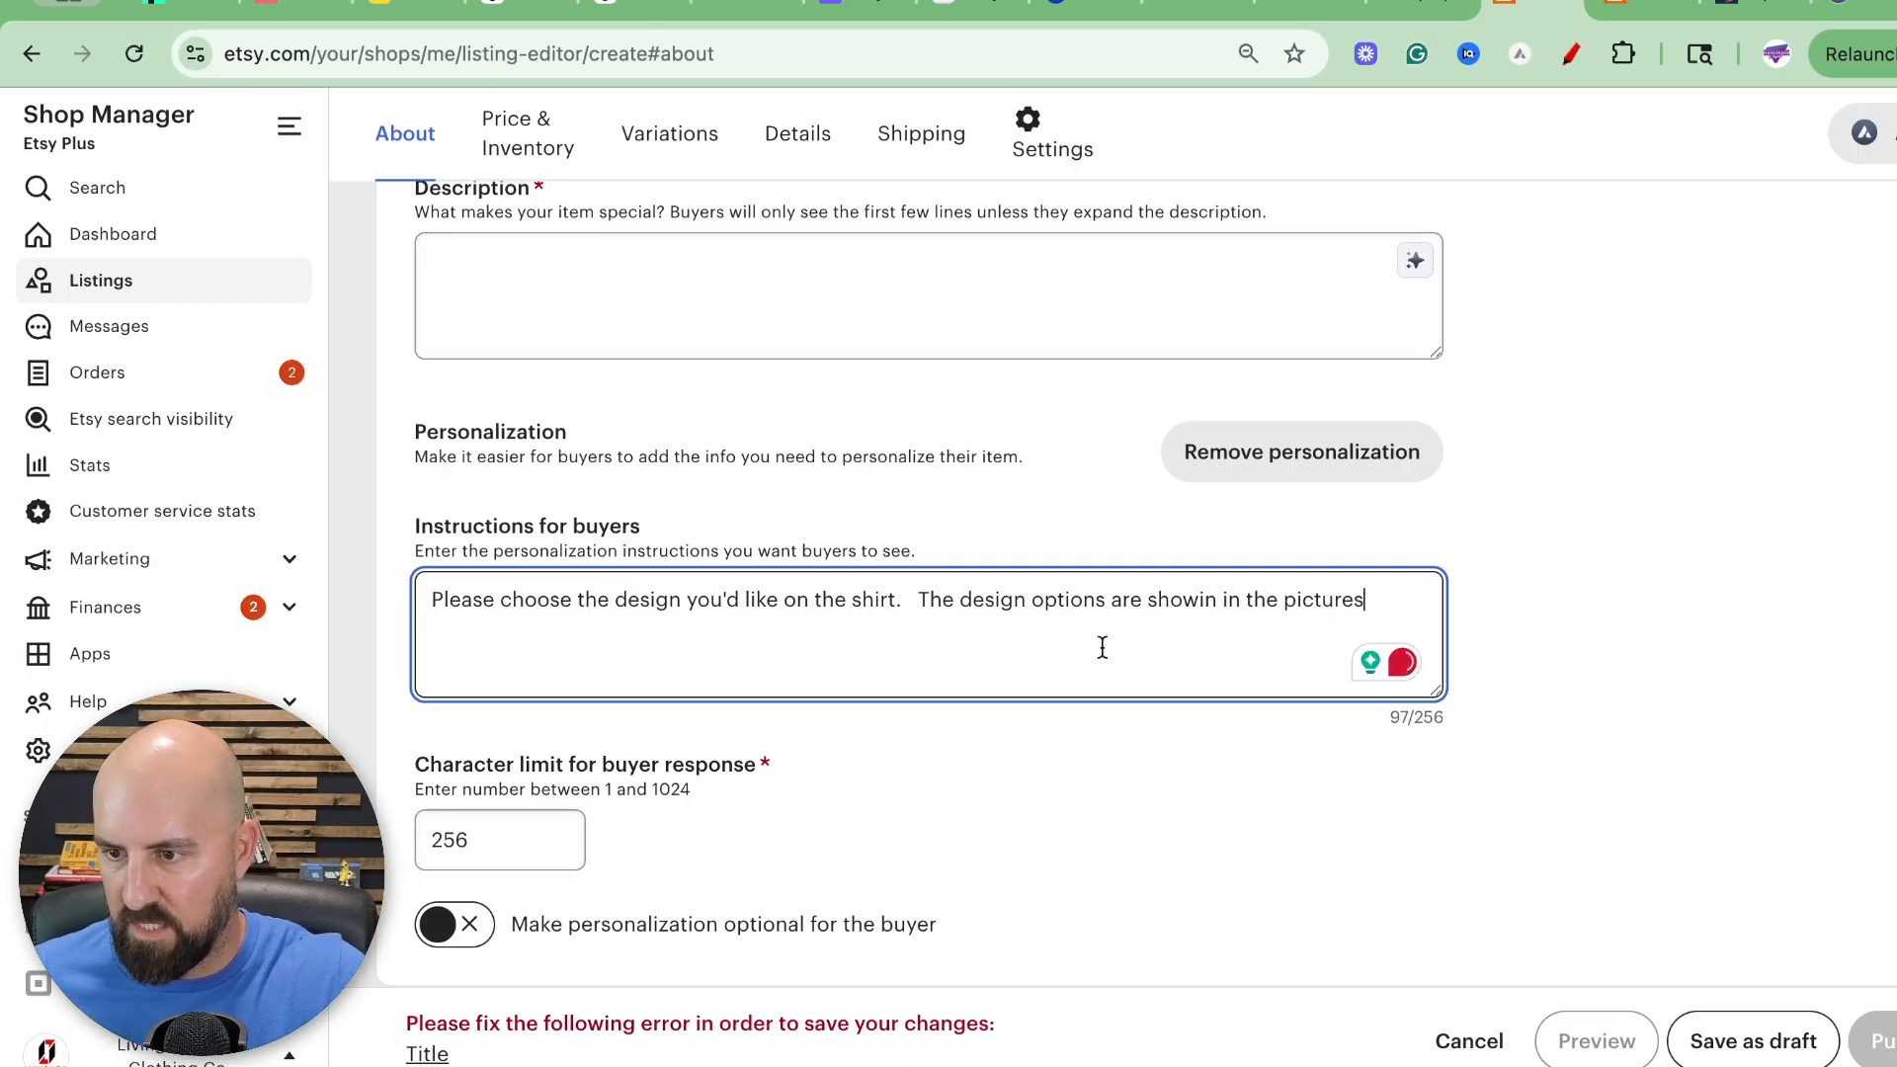
pyautogui.moveTo(1178, 600)
pyautogui.click(1177, 672)
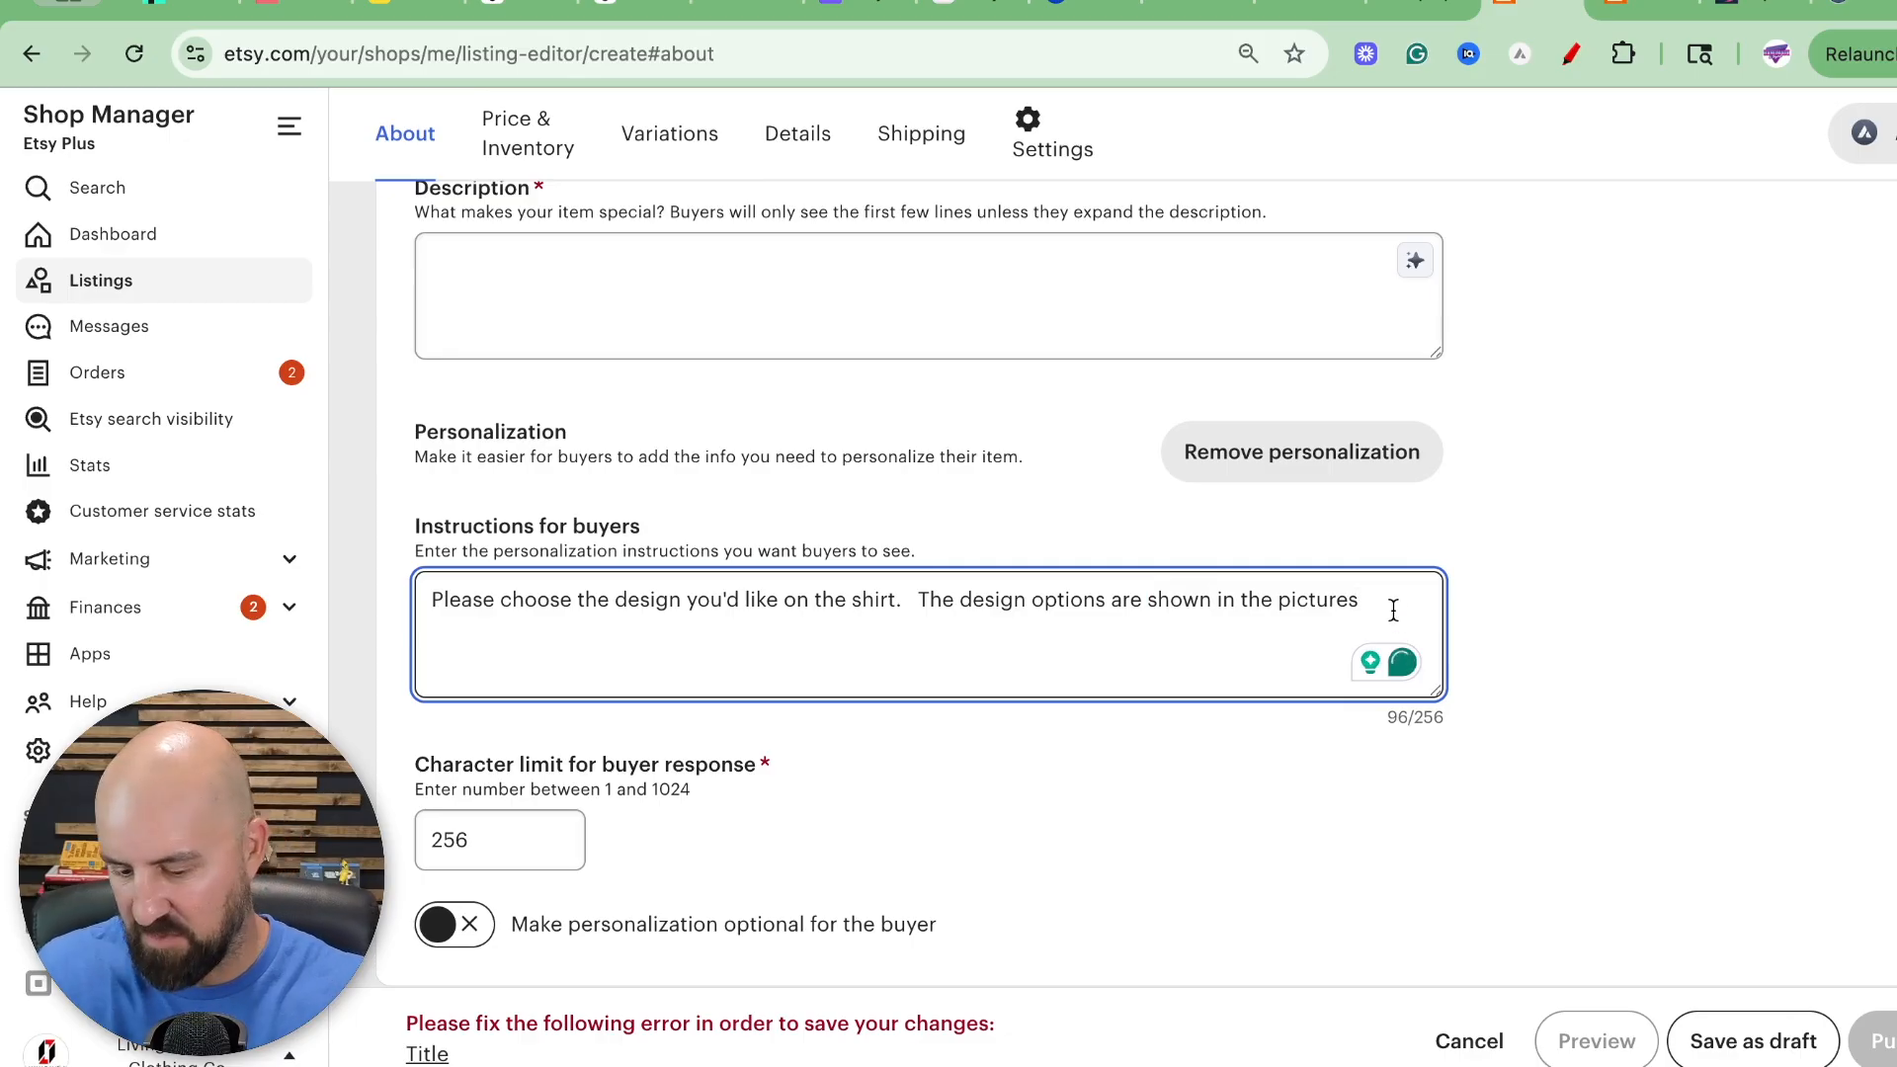
pyautogui.write('.')
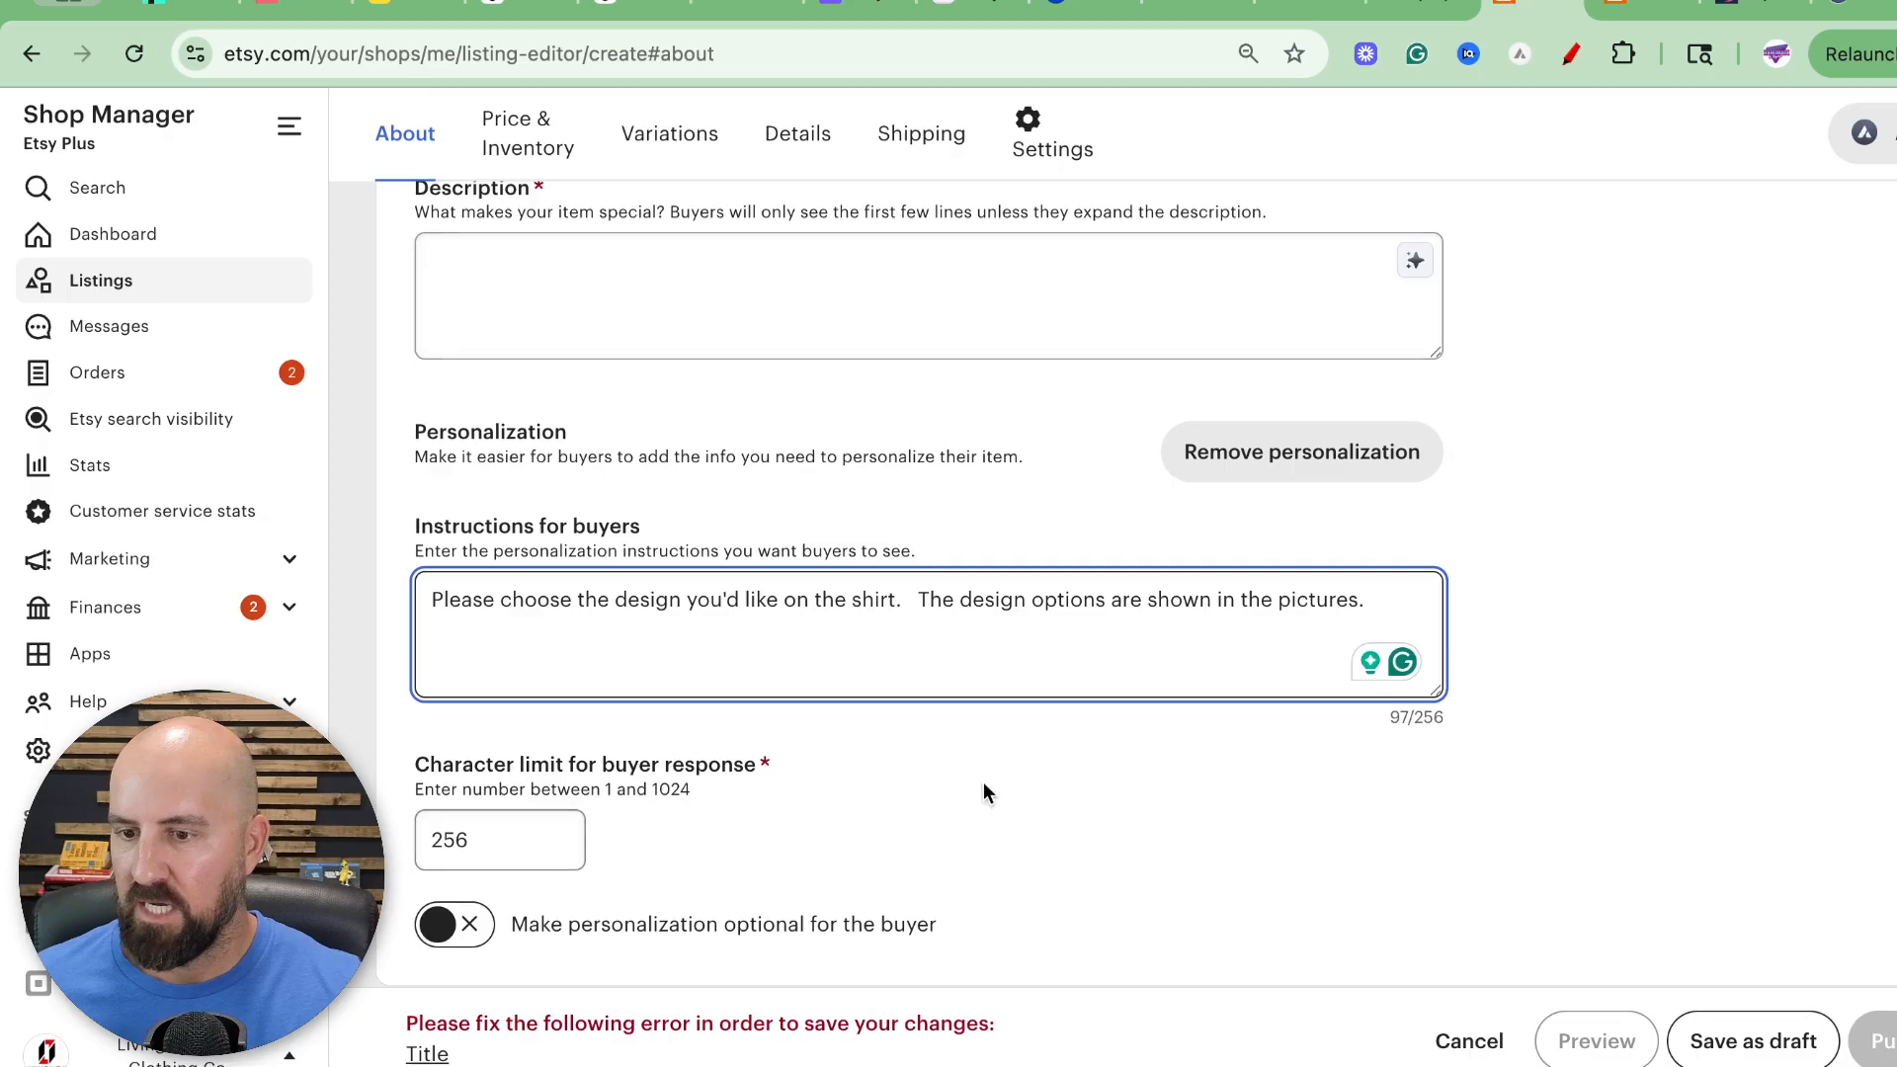
# Switch the setting that makes personalization optional for the buyer on and back off.
pyautogui.scroll(-2, 1056, 764)
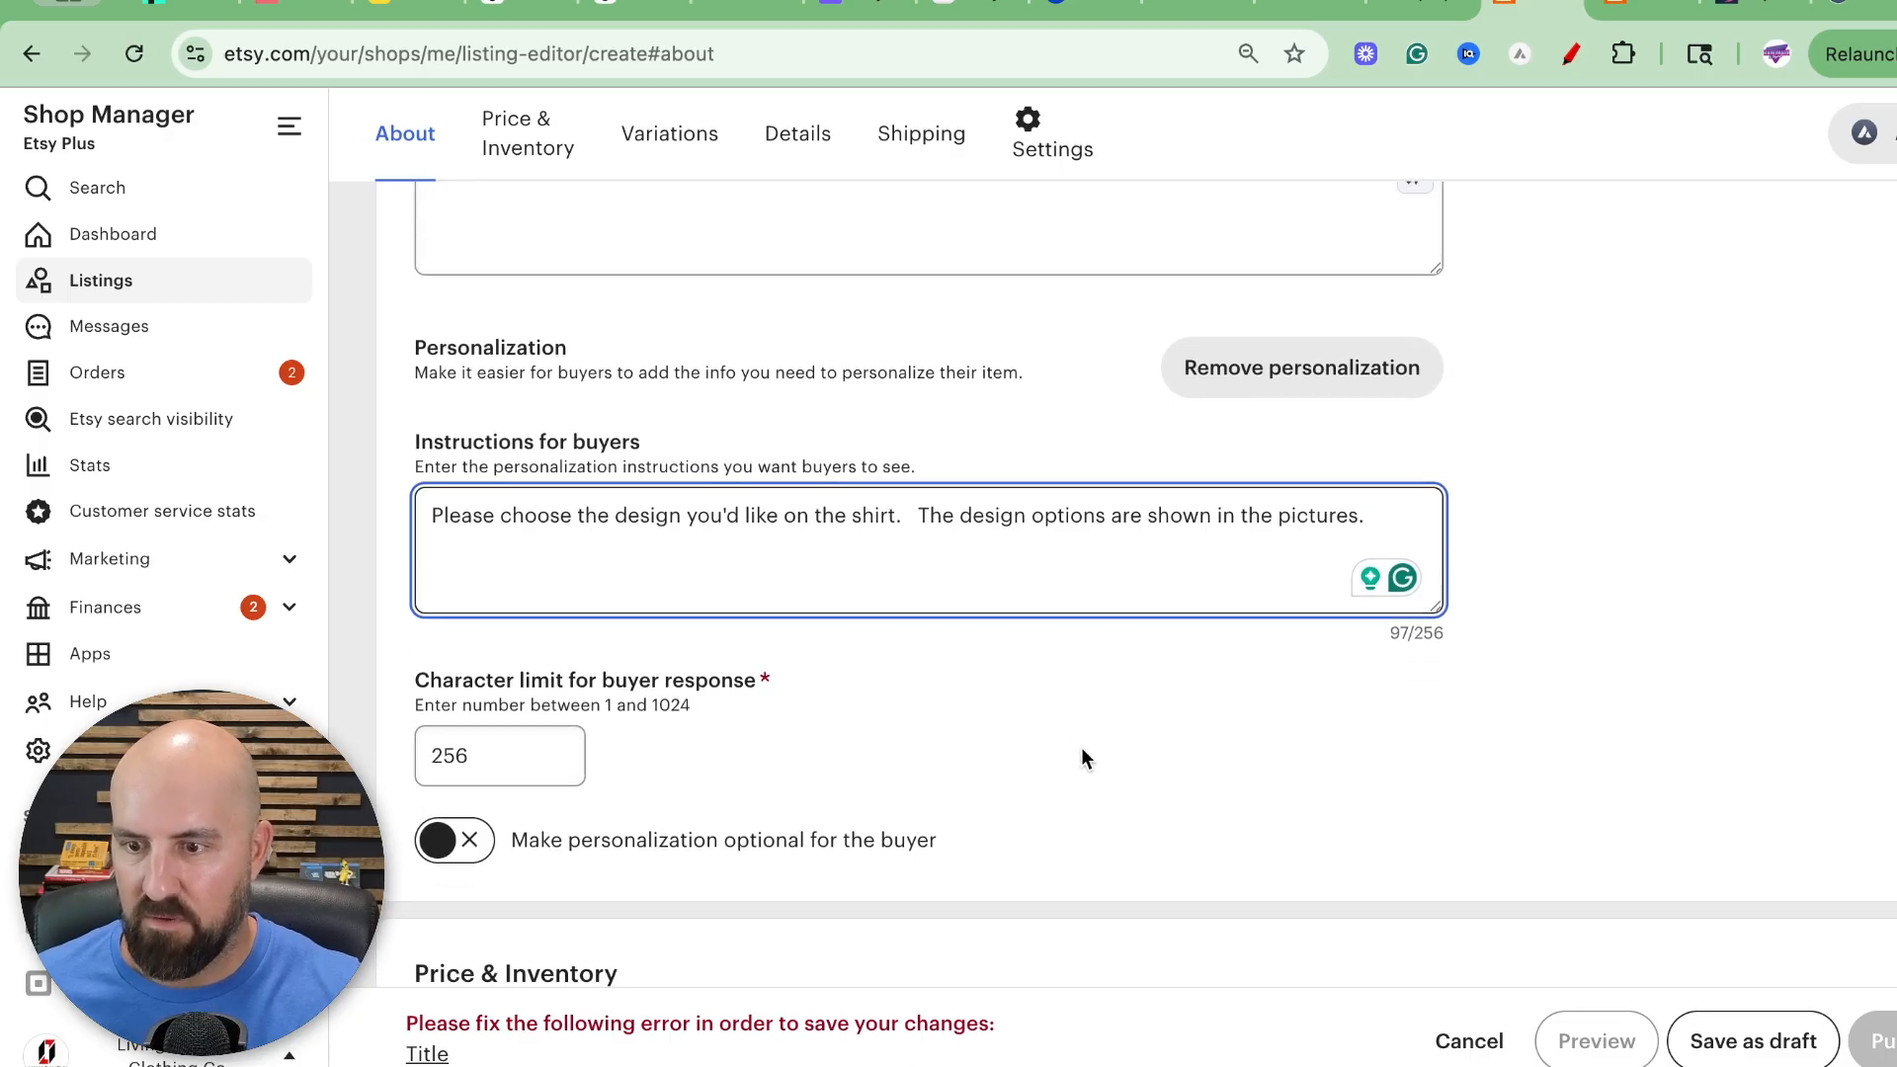
pyautogui.scroll(-3, 1083, 737)
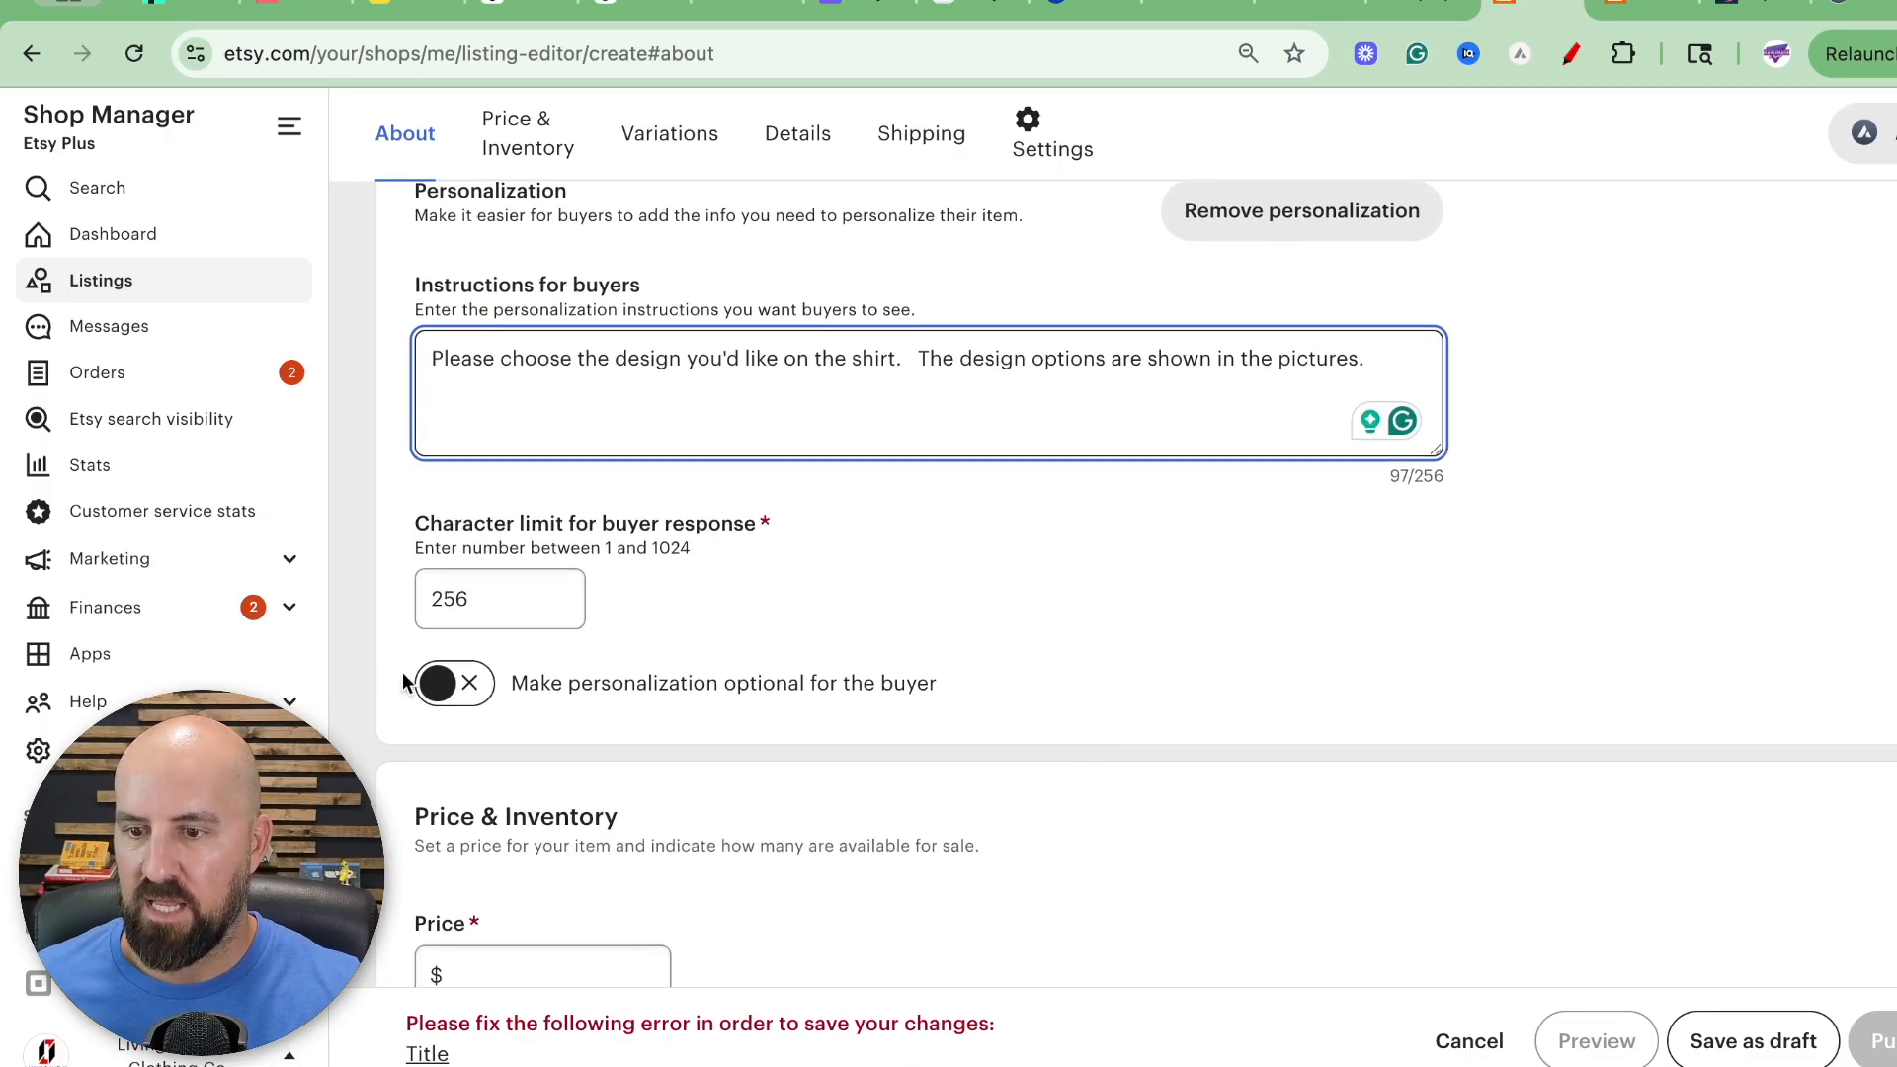
pyautogui.click(441, 689)
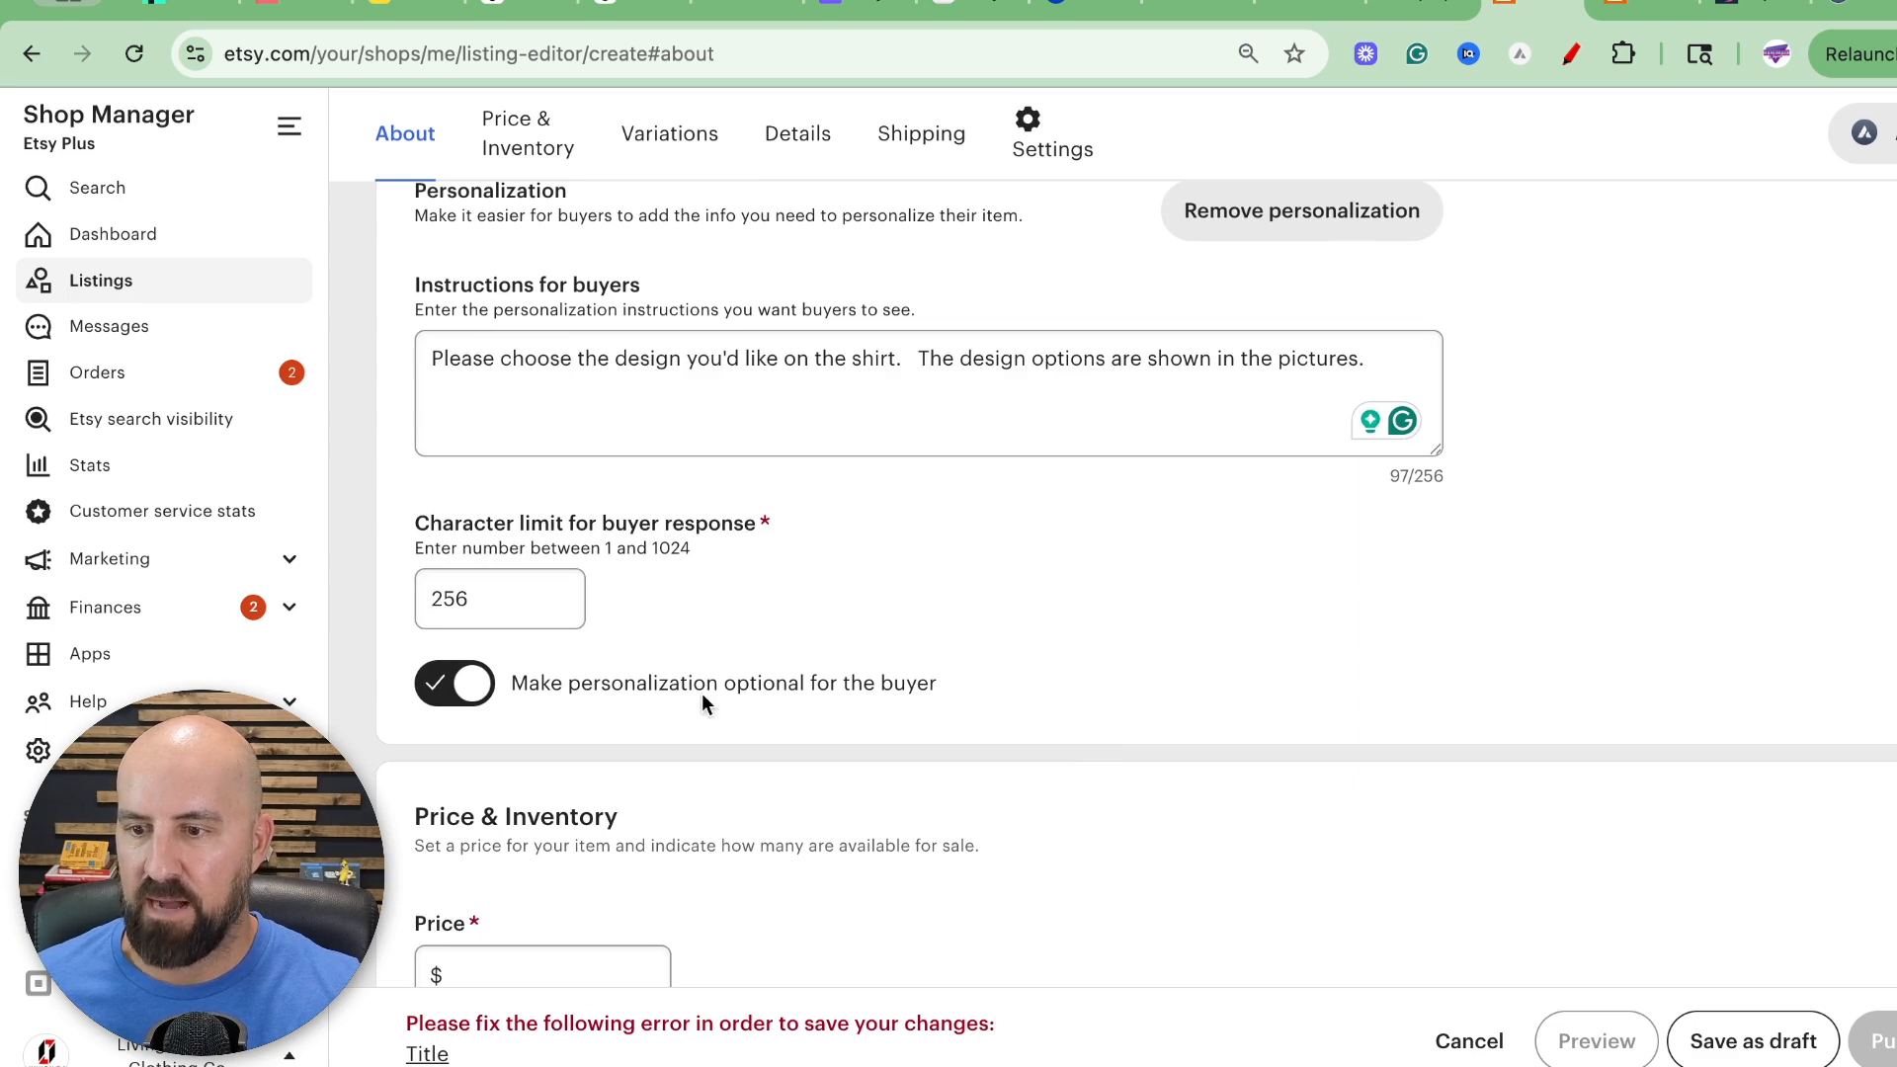
pyautogui.moveTo(723, 689); pyautogui.dragTo(658, 688)
pyautogui.click(480, 688)
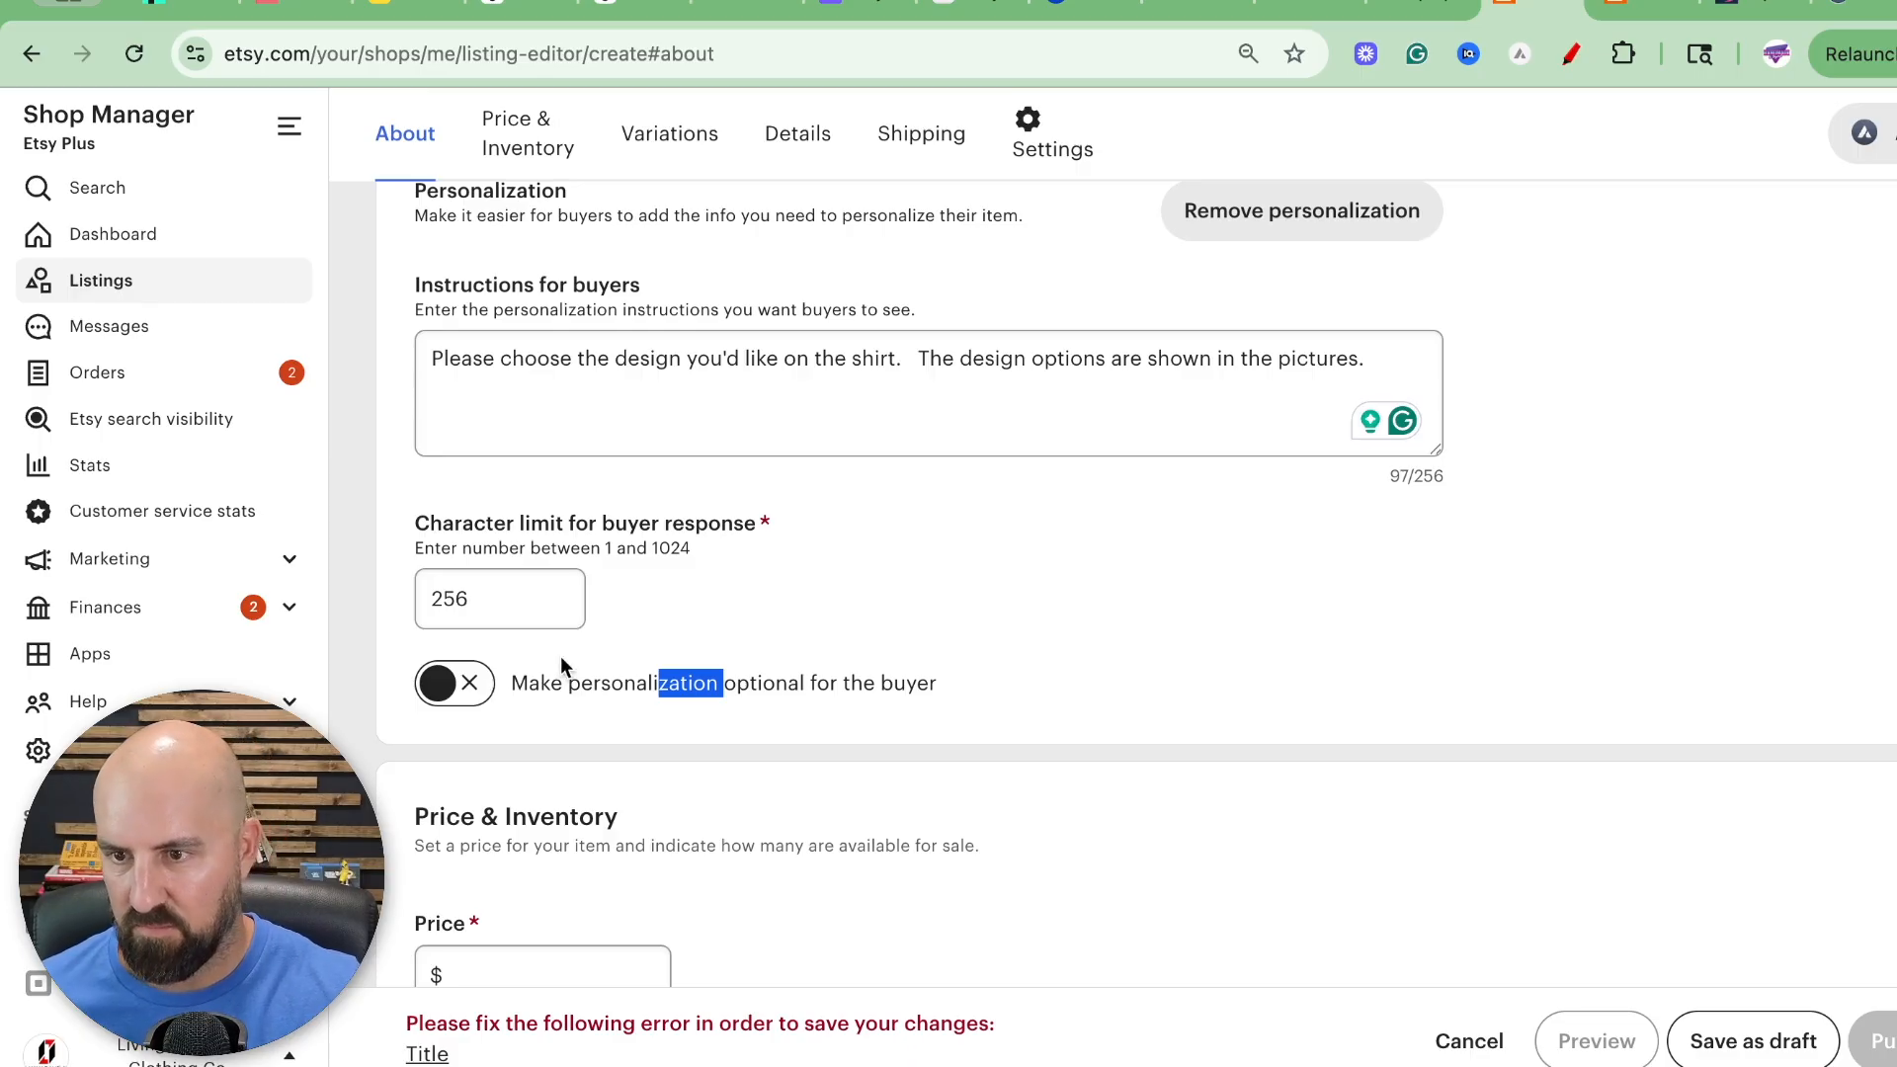
pyautogui.scroll(1, 627, 672)
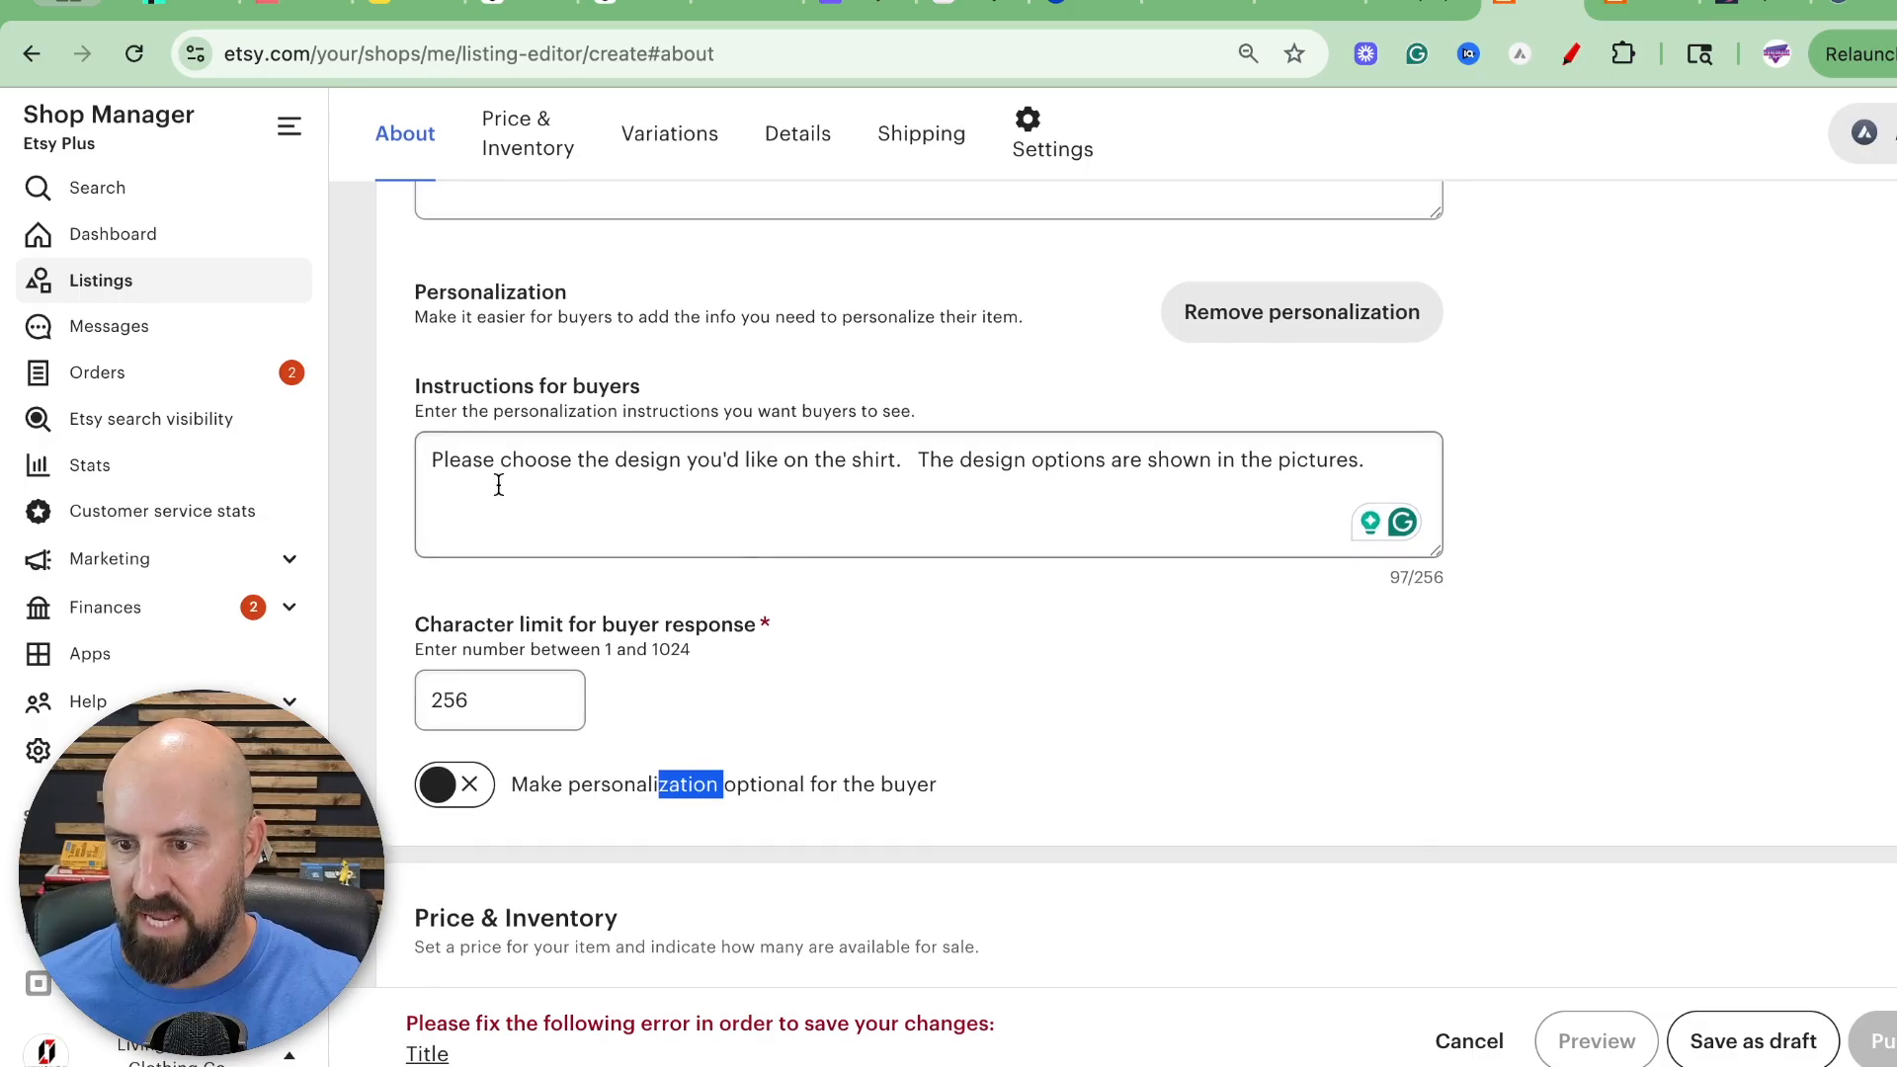
pyautogui.scroll(-1, 708, 487)
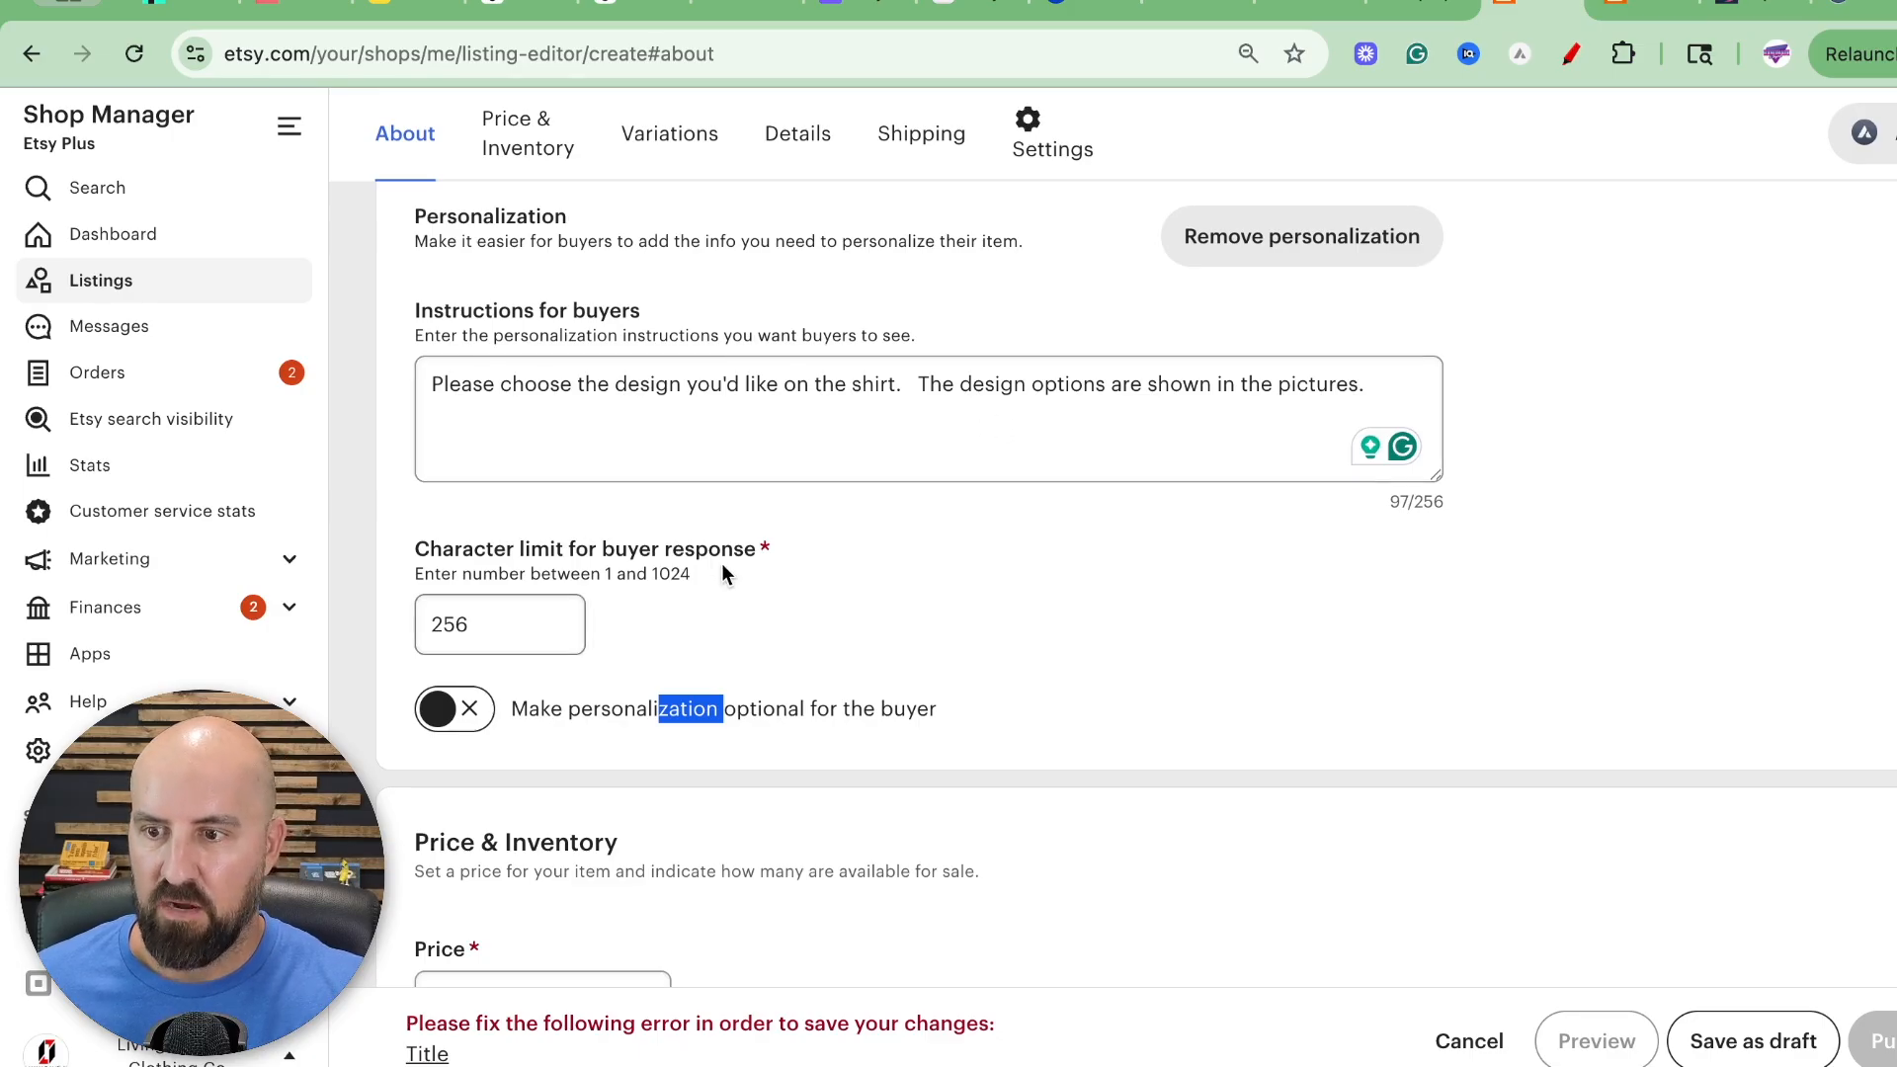
pyautogui.scroll(1, 726, 571)
pyautogui.scroll(5, 733, 583)
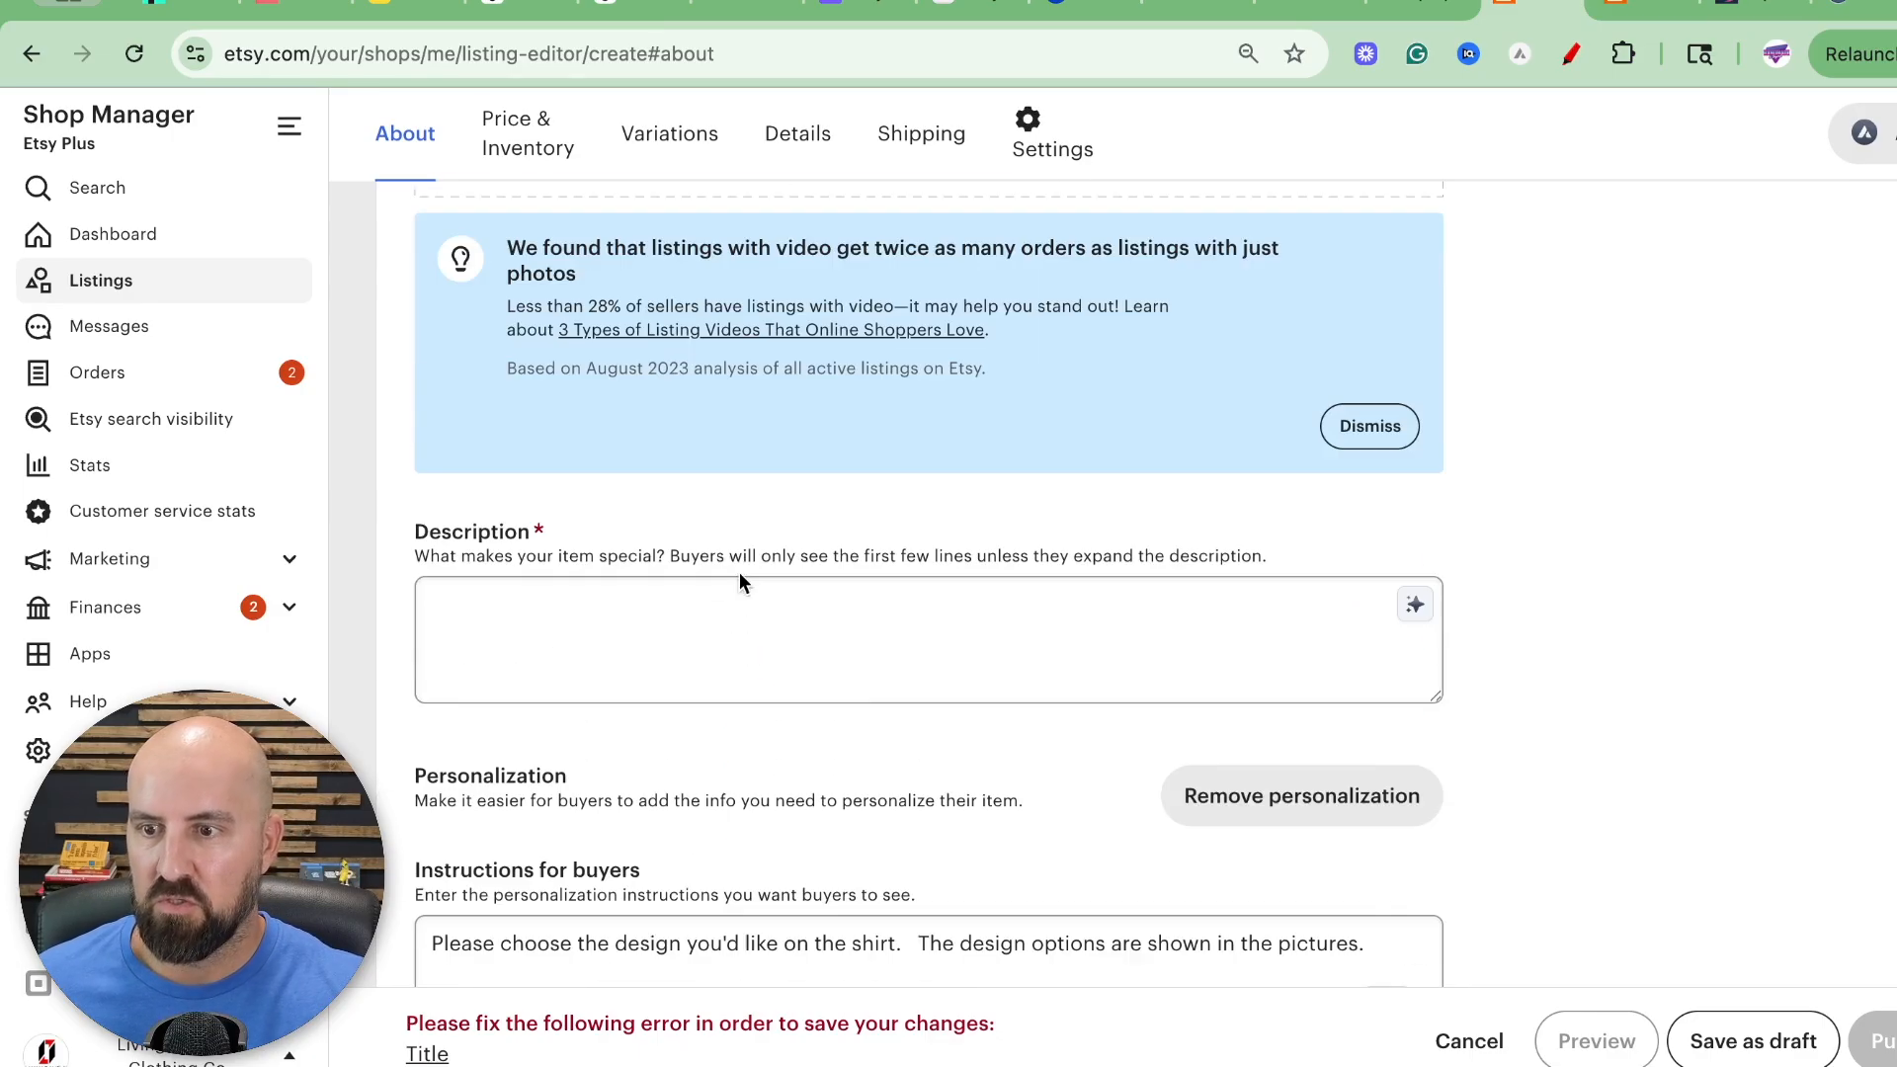
pyautogui.scroll(-5, 743, 578)
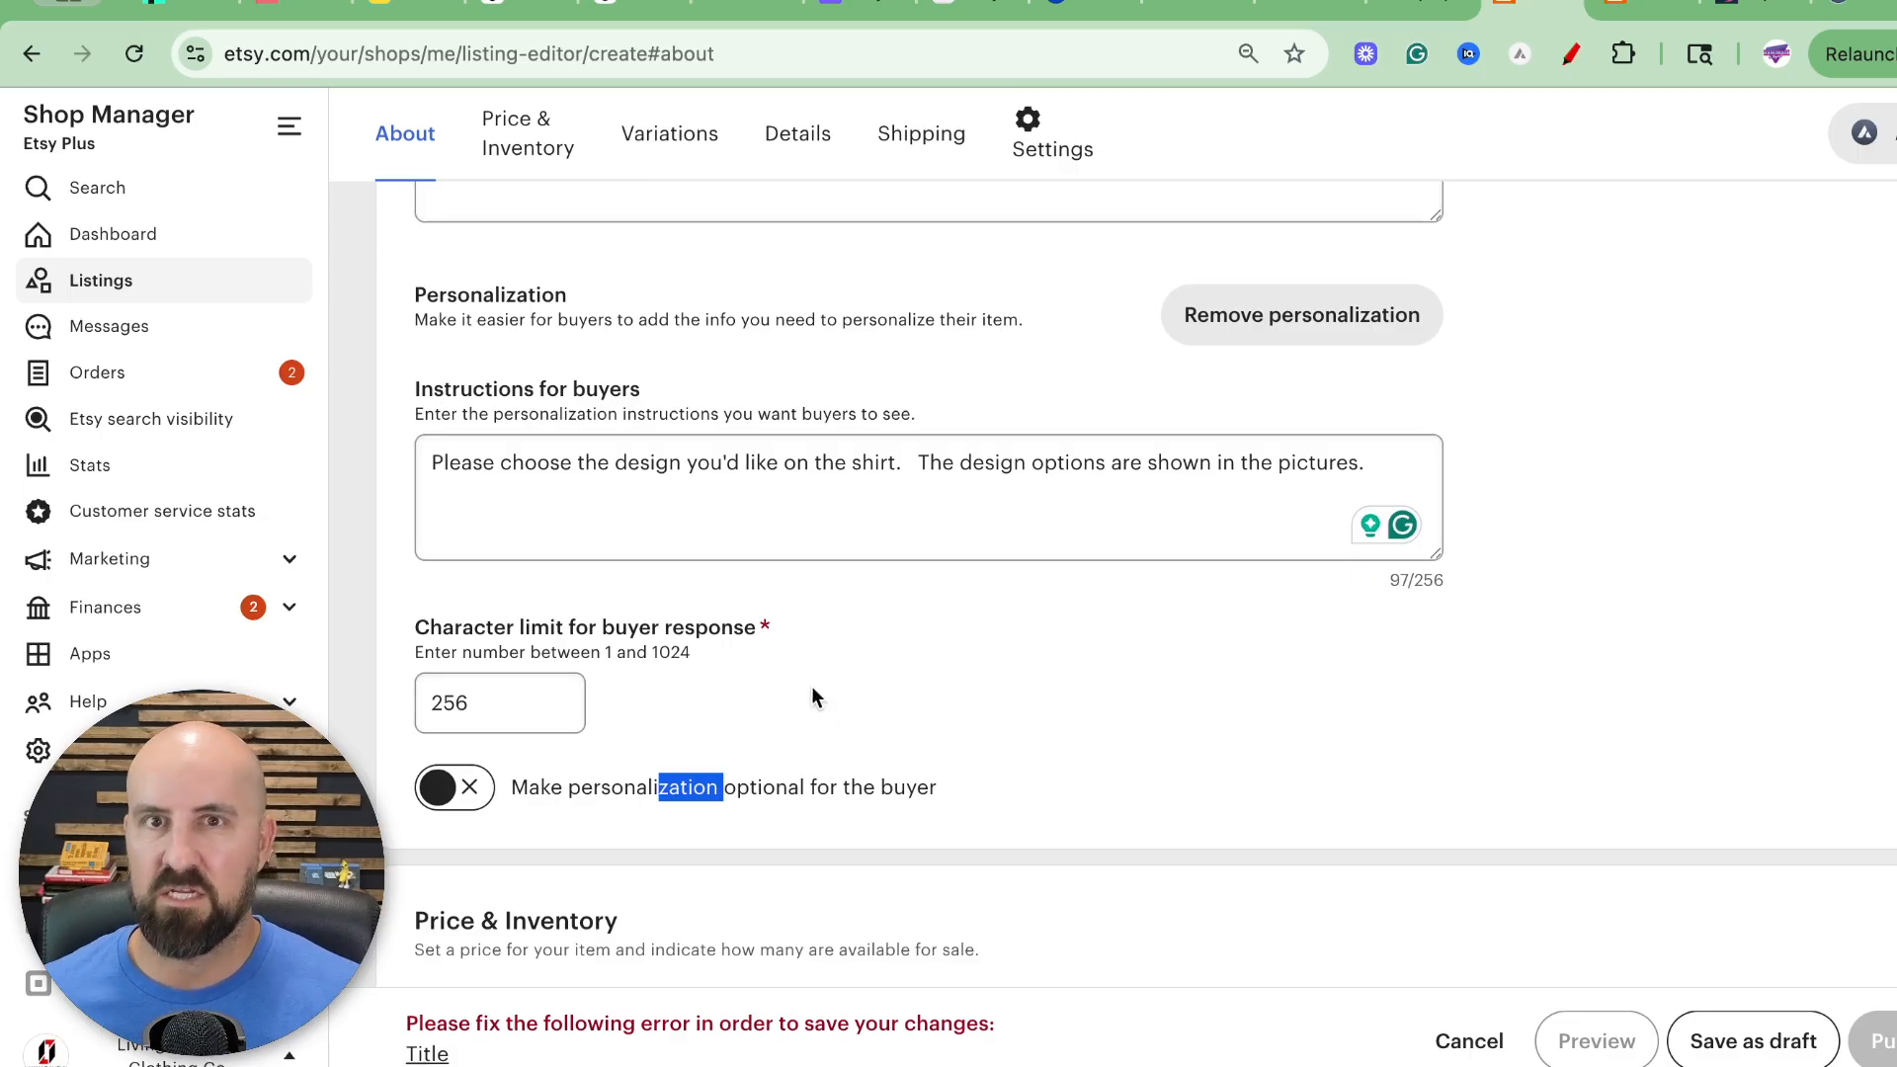
# Switch to the Etsy Games VIP community on Skool and look over its pinned posts.
pyautogui.click(978, 8)
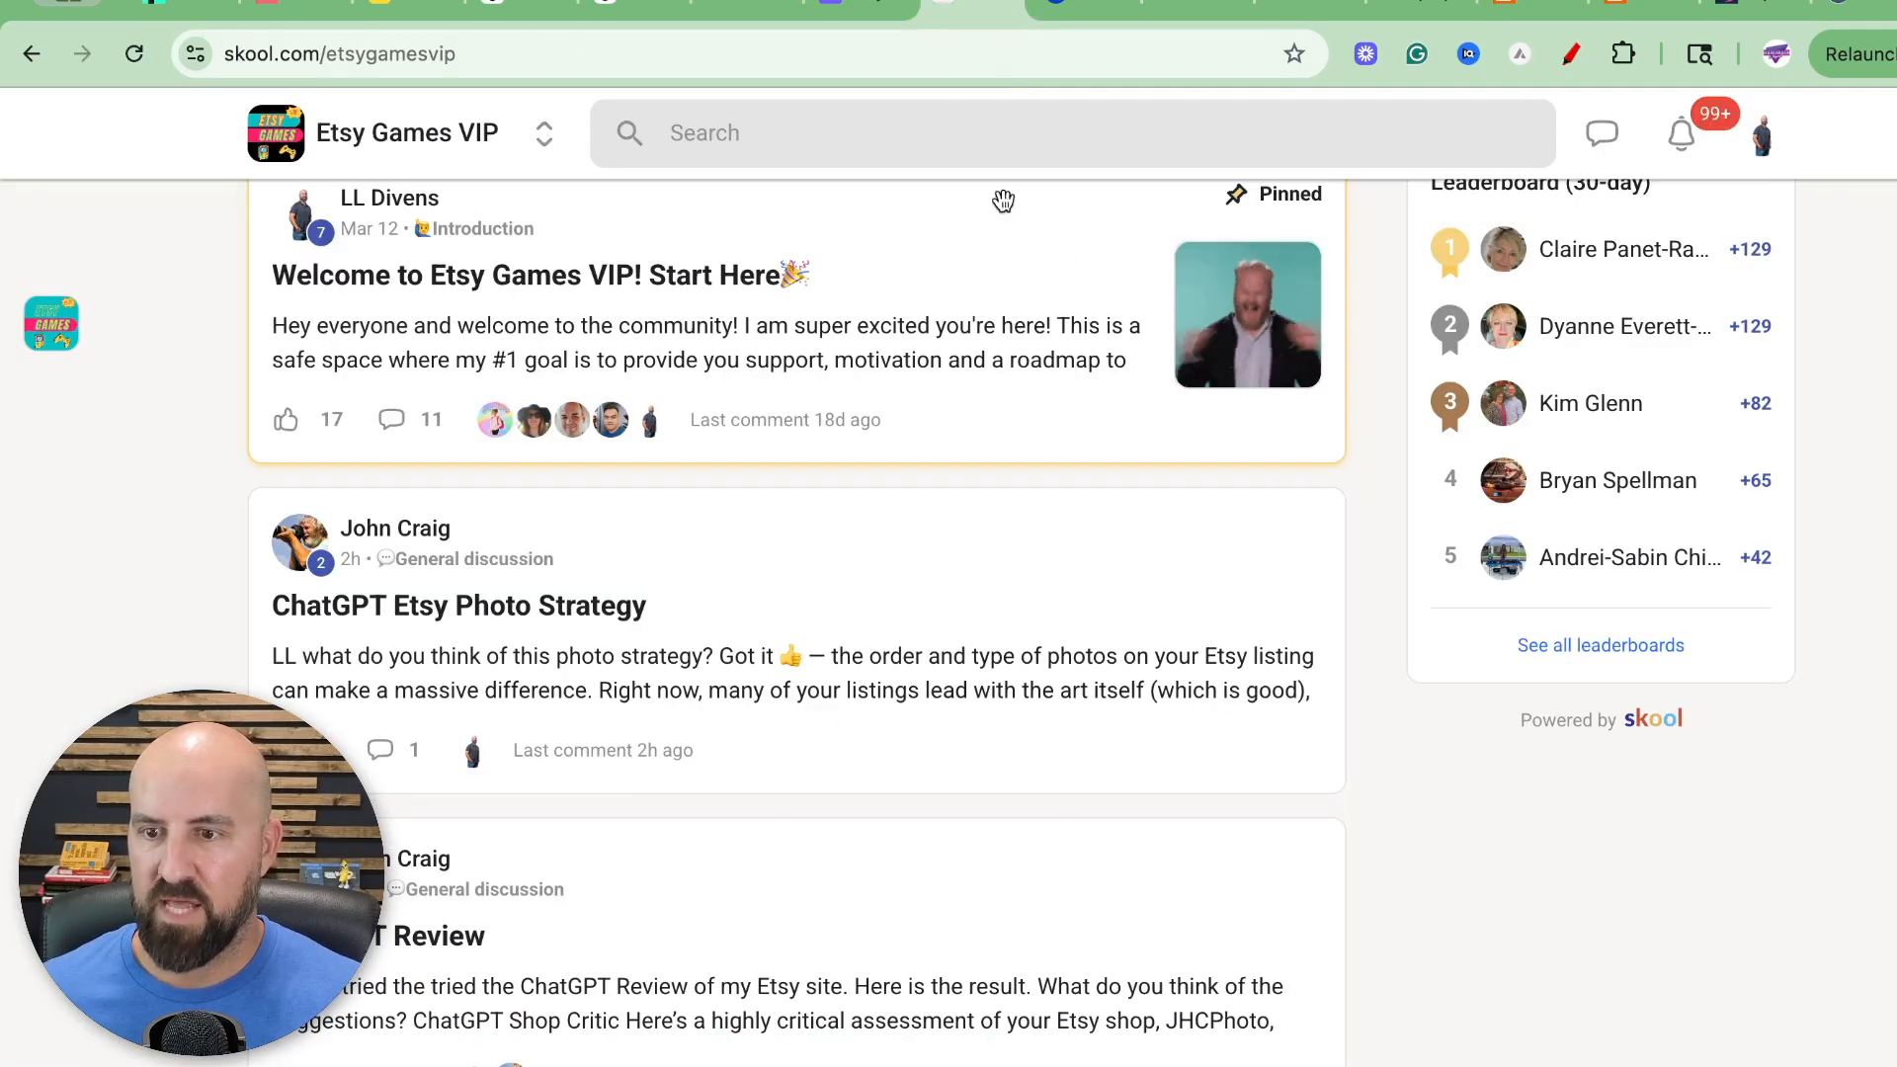
pyautogui.scroll(-2, 1049, 692)
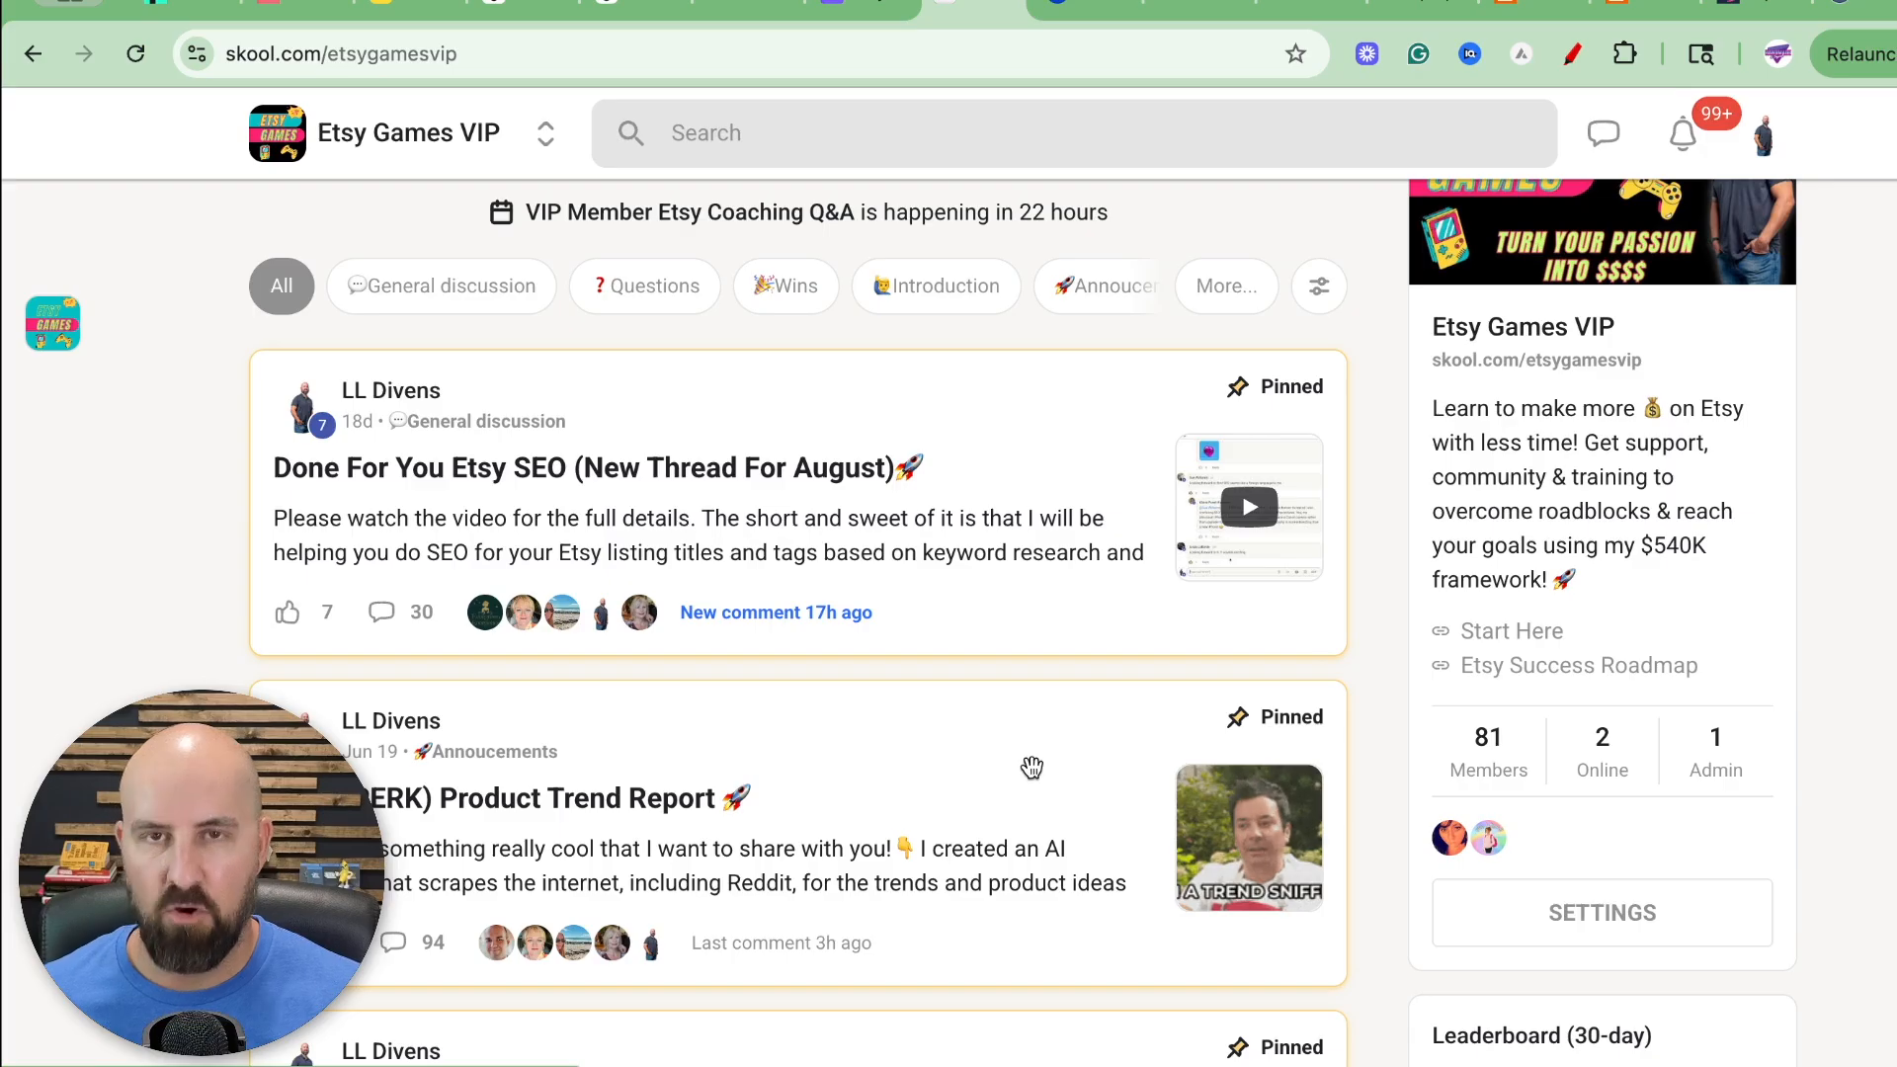